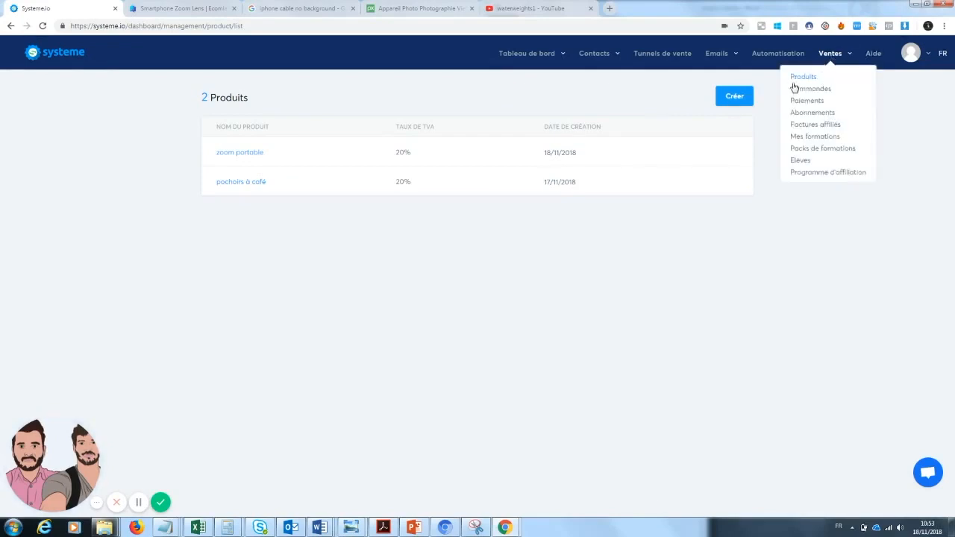
Step: Create a new product named "Zoom téléphone" and save it
{"action": "left_click", "coordinate": [801, 77]}
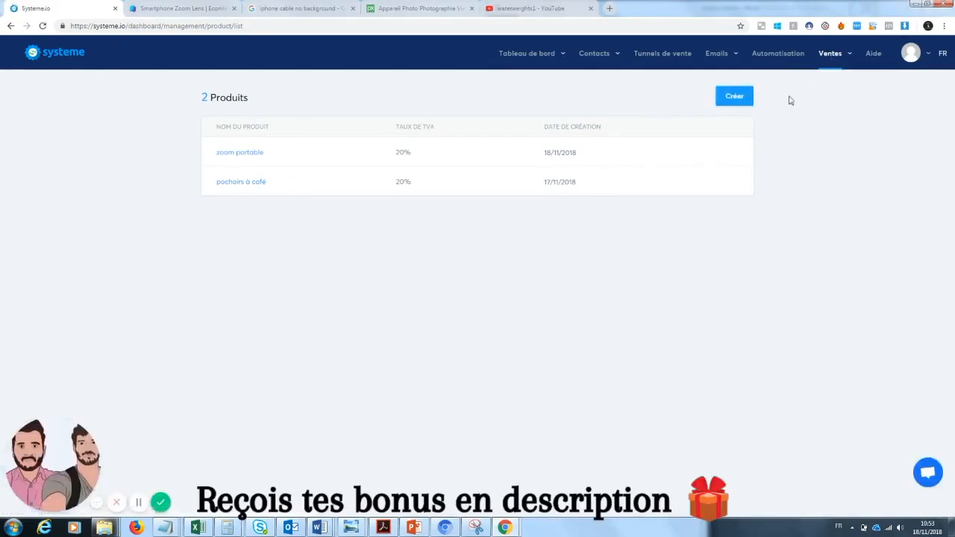
{"action": "left_click", "coordinate": [737, 99]}
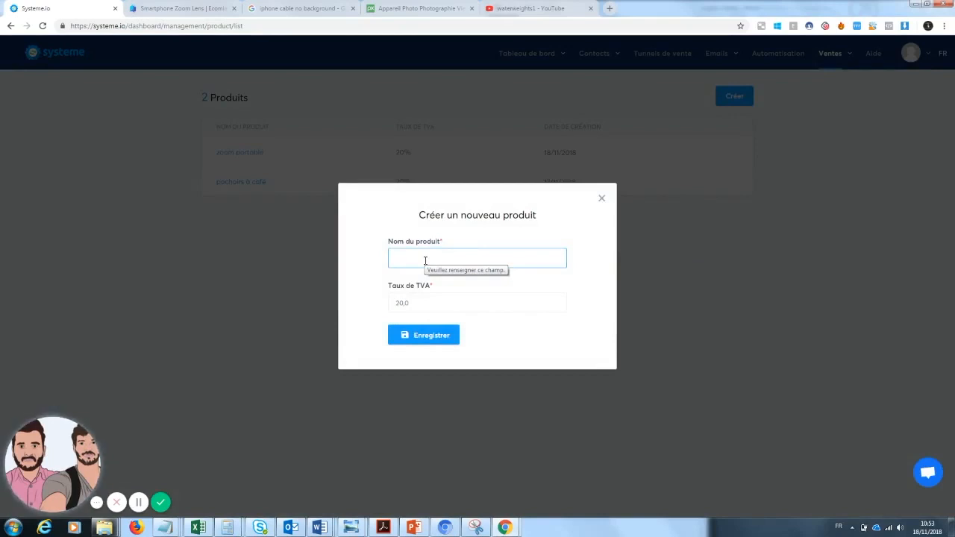
{"action": "type", "text": "zoom"}
{"action": "type", "text": " teleph"}
{"action": "type", "text": "one"}
{"action": "left_click", "coordinate": [430, 335]}
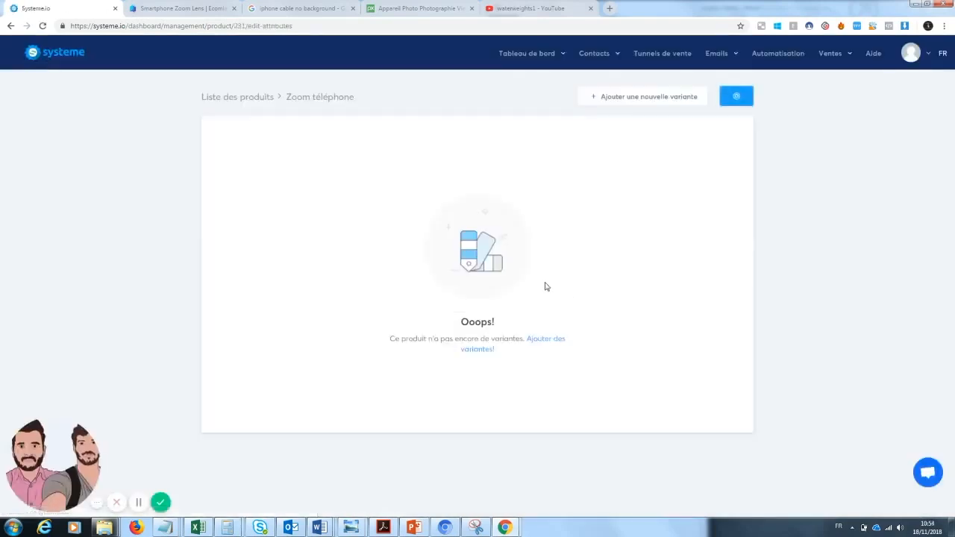
Step: Add two variants named "noir" and "blanc" to the Zoom téléphone product
{"action": "left_click", "coordinate": [484, 350]}
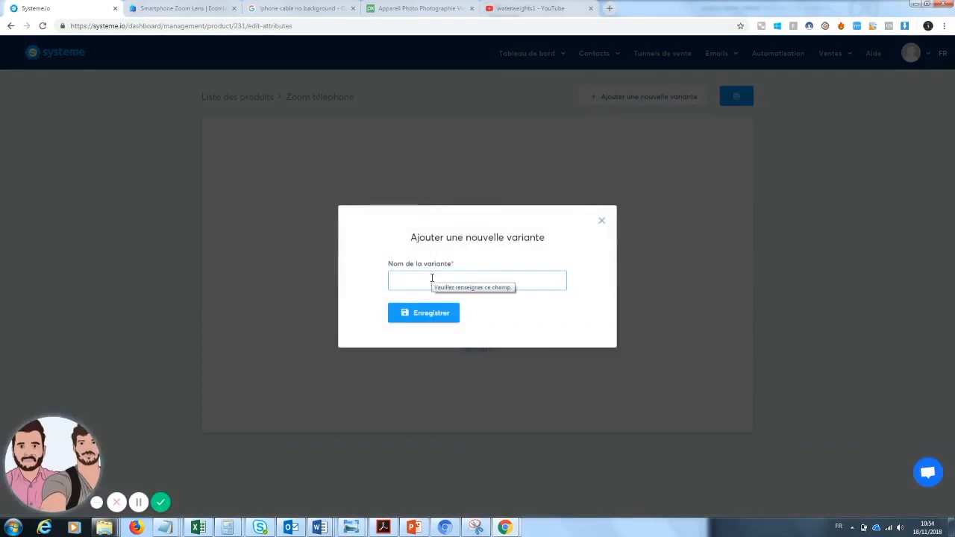
{"action": "type", "text": "Noir"}
{"action": "left_click", "coordinate": [407, 304]}
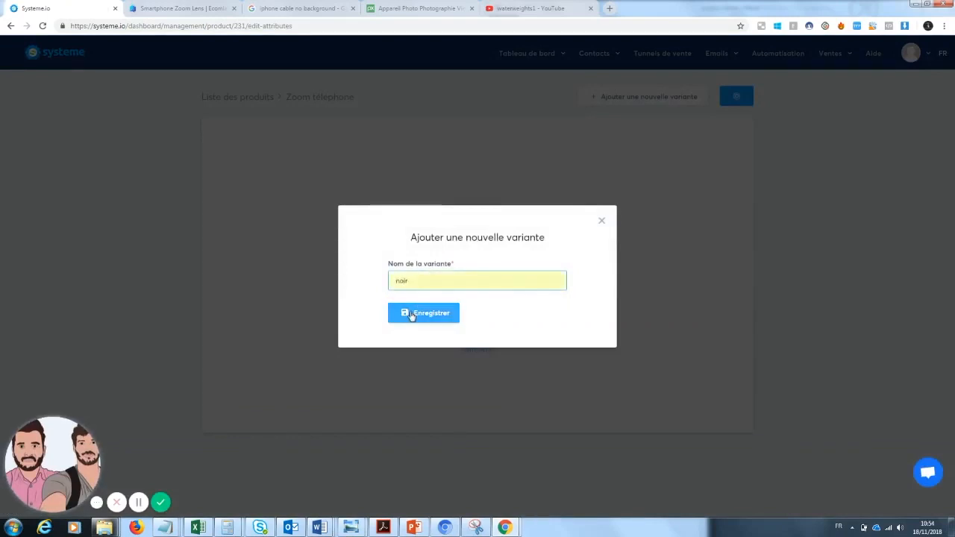
{"action": "left_click", "coordinate": [413, 315]}
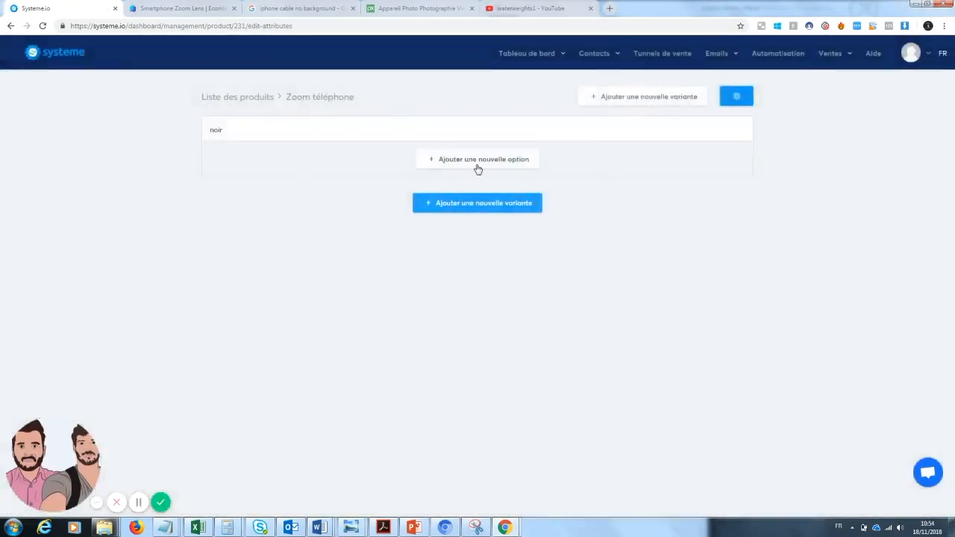
{"action": "left_click", "coordinate": [469, 210]}
{"action": "left_click", "coordinate": [440, 280]}
{"action": "type", "text": "bla"}
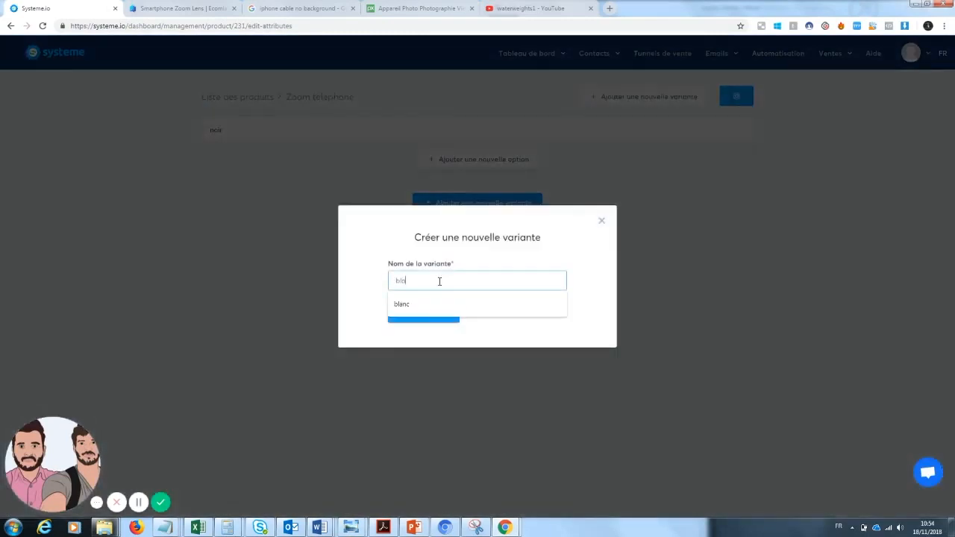
{"action": "left_click", "coordinate": [438, 304]}
{"action": "left_click", "coordinate": [438, 314]}
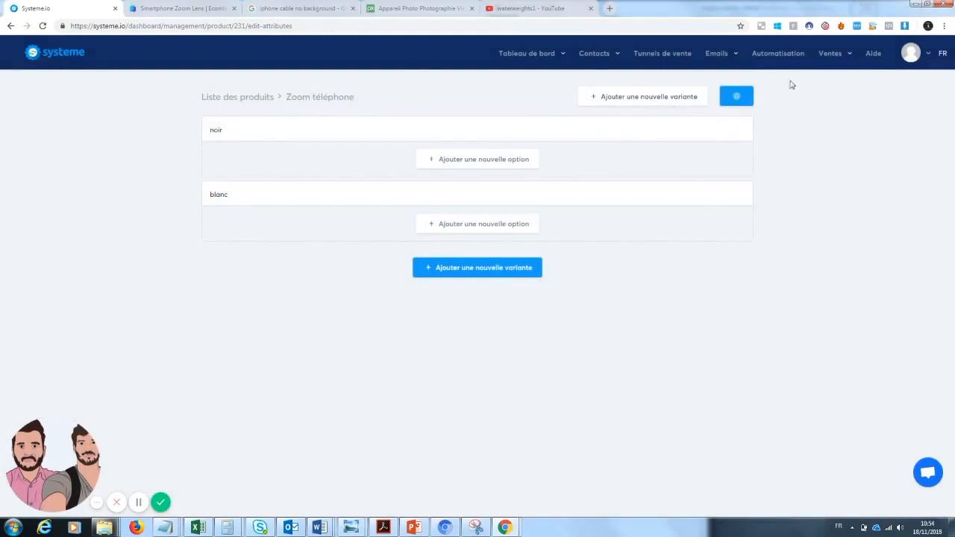
Step: Return to the product list and delete the products "zoom portable" and "pochoirs à café"
{"action": "left_click", "coordinate": [224, 97]}
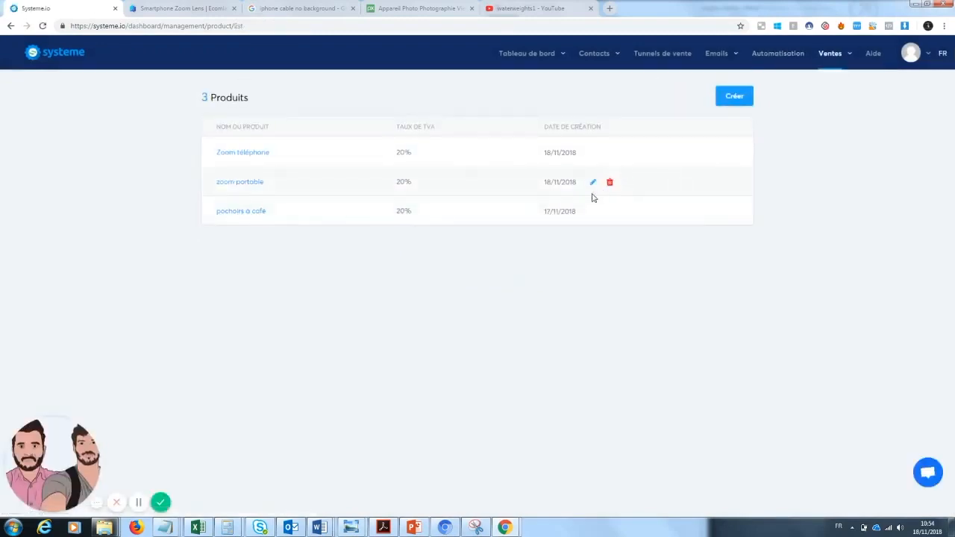
{"action": "left_click", "coordinate": [610, 182]}
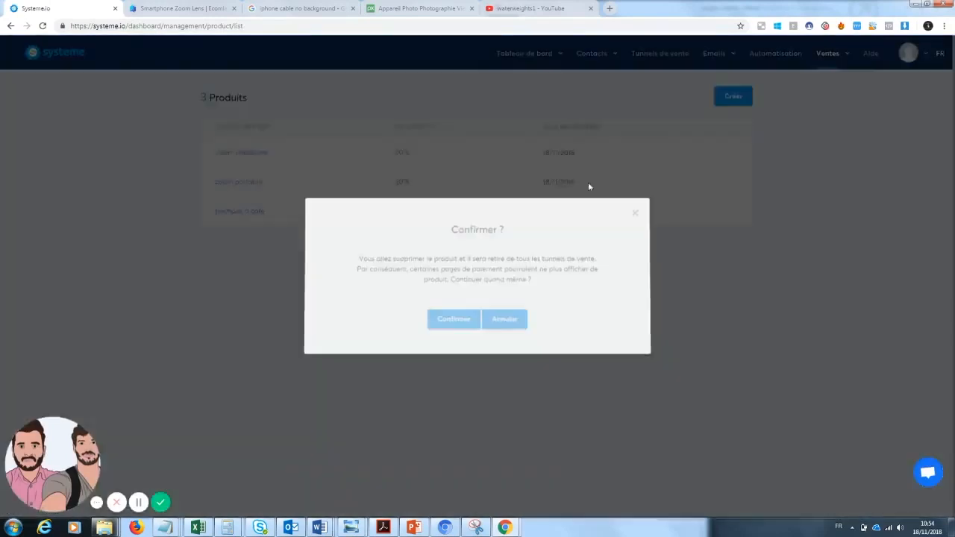
{"action": "left_click", "coordinate": [448, 321]}
{"action": "left_click", "coordinate": [610, 187]}
{"action": "left_click", "coordinate": [446, 322]}
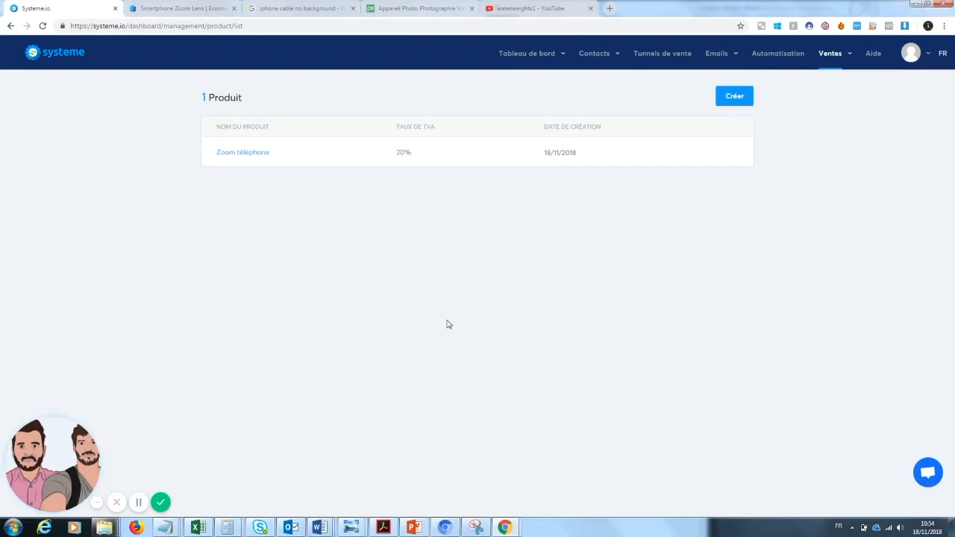
Step: Open the funnel "Tunnel de ventes ecommerce" and review its capture, sales, payment, upsell and thank-you pages
{"action": "left_click", "coordinate": [664, 56]}
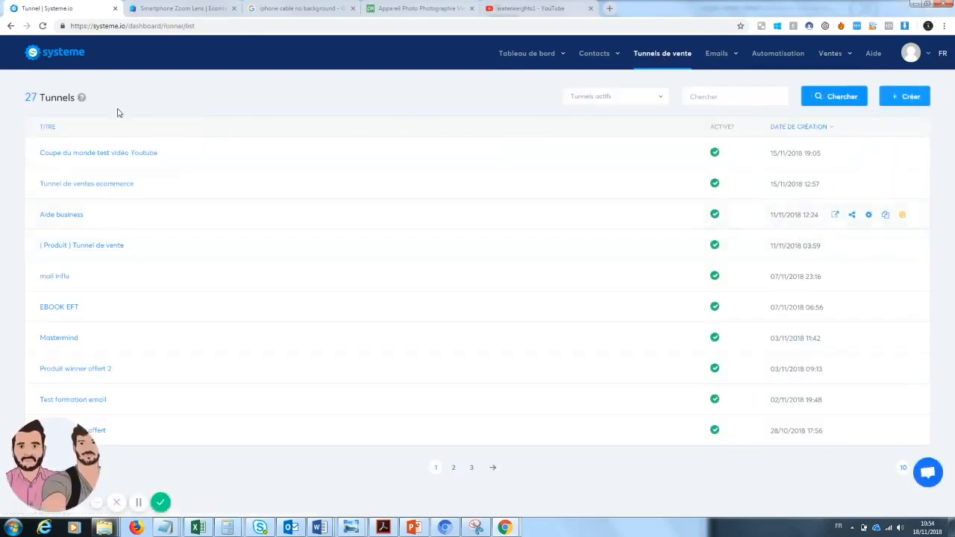
{"action": "left_click", "coordinate": [95, 186]}
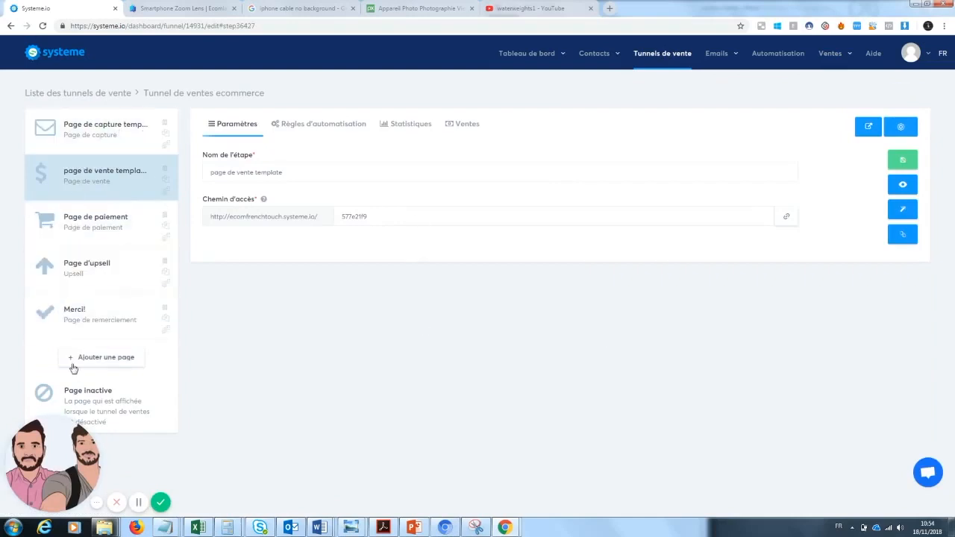
{"action": "left_click", "coordinate": [93, 149]}
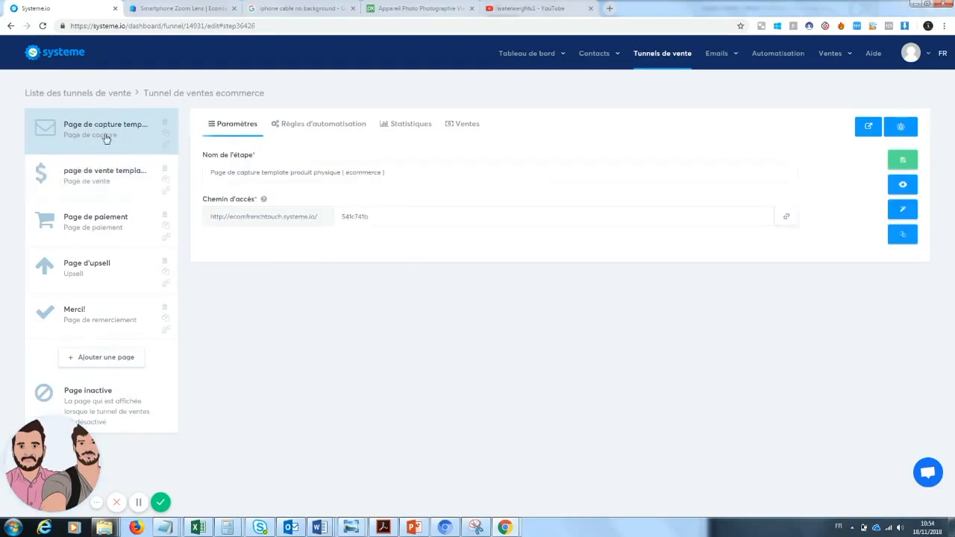
{"action": "left_click", "coordinate": [73, 192]}
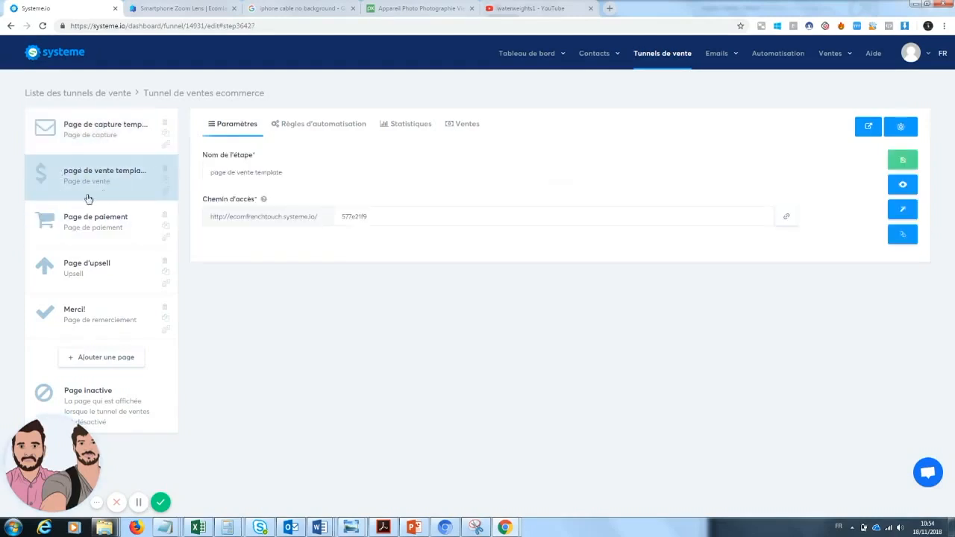
{"action": "left_click", "coordinate": [89, 242]}
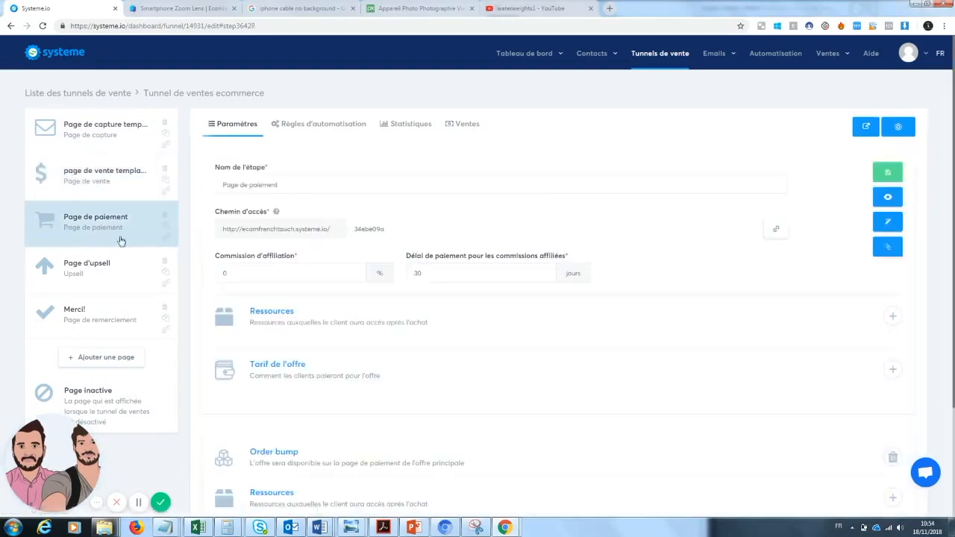
{"action": "left_click", "coordinate": [109, 285]}
{"action": "left_click", "coordinate": [106, 309]}
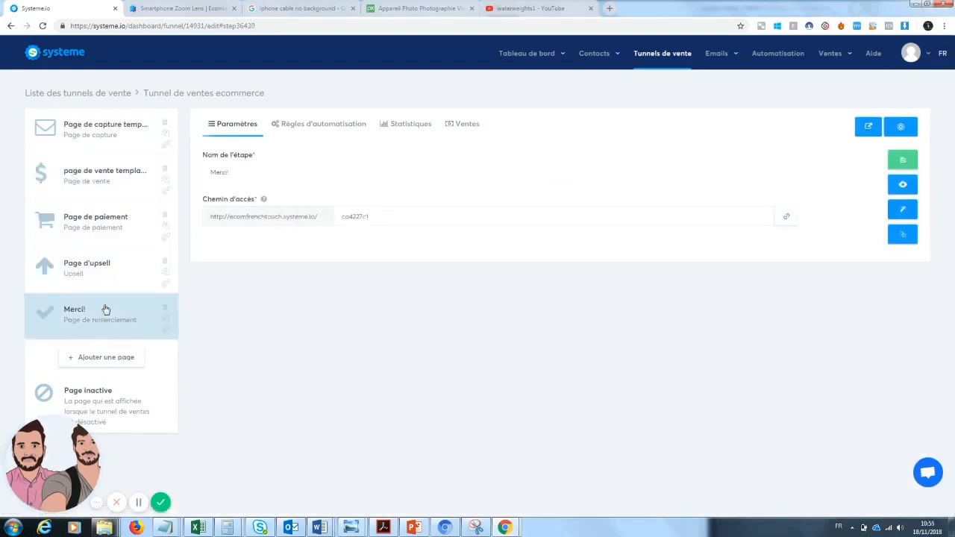
Step: Open the funnel's sales page, "page de vente template", for editing and look over its opening section
{"action": "left_click", "coordinate": [104, 179]}
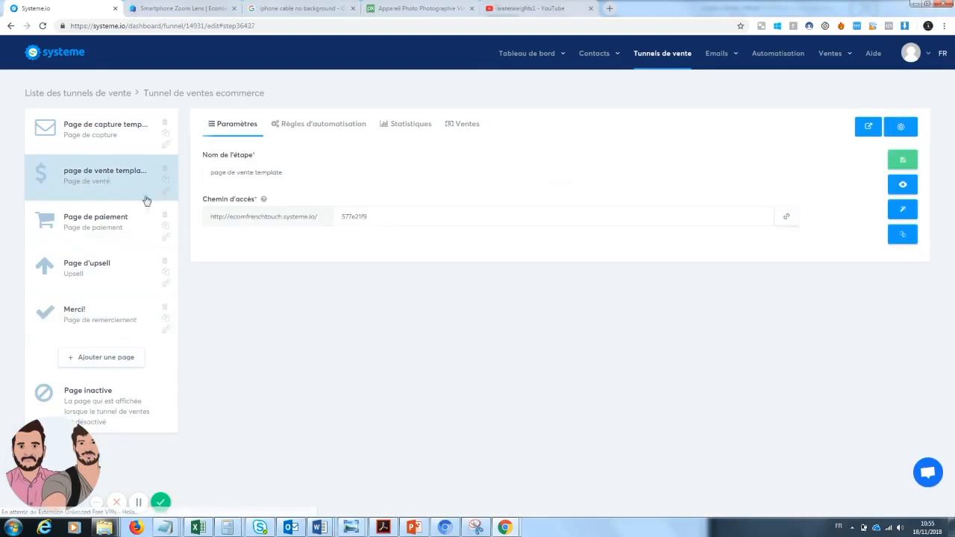
{"action": "left_click", "coordinate": [907, 212]}
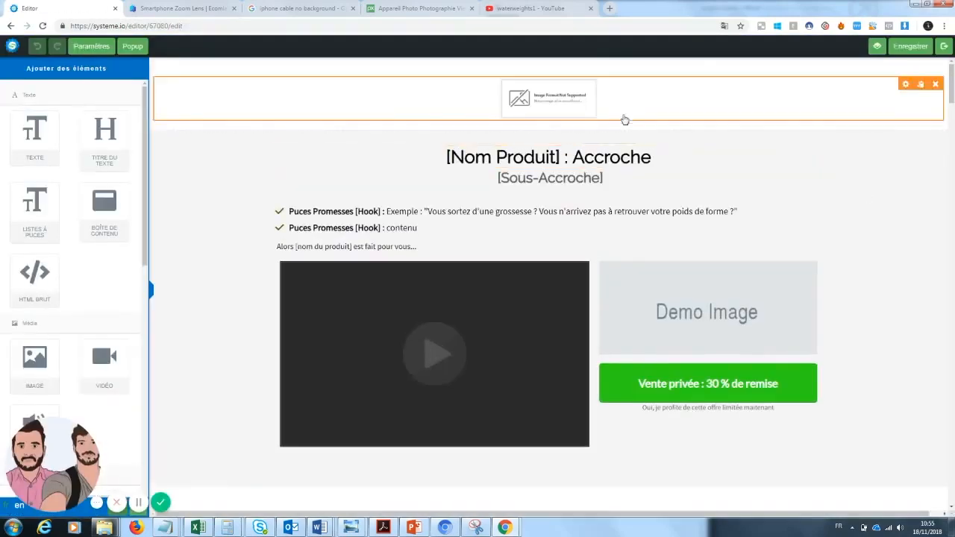
{"action": "left_click_drag", "start_coordinate": [953, 95], "coordinate": [954, 99]}
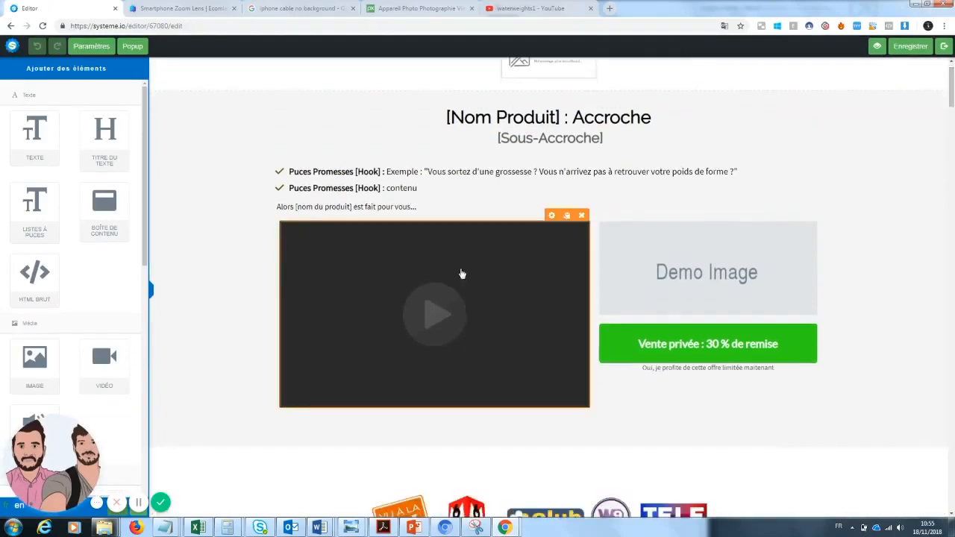
{"action": "left_click_drag", "start_coordinate": [953, 97], "coordinate": [948, 65]}
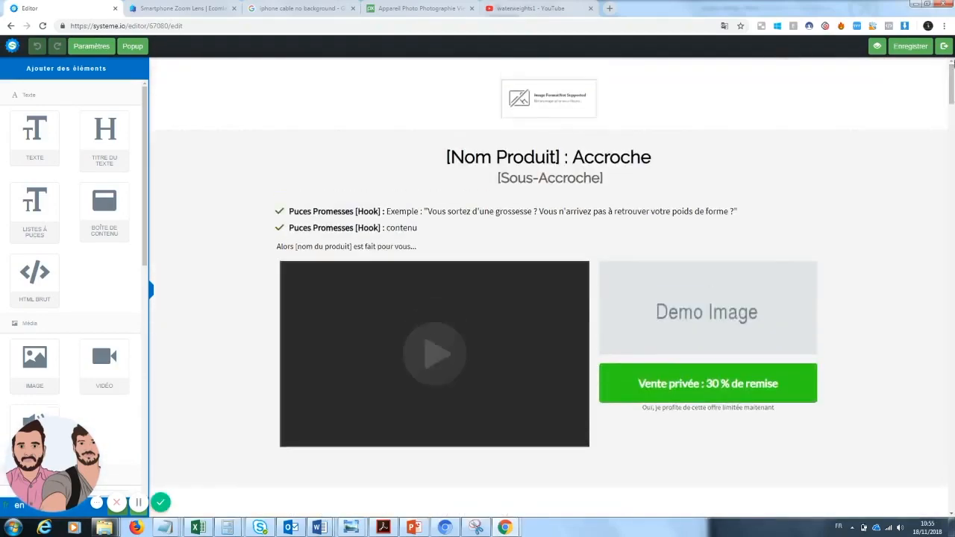
Step: Replace the sales page headline with "Zoom Téléphone : La photographie de qualité accessible à tous"
{"action": "left_click", "coordinate": [561, 159]}
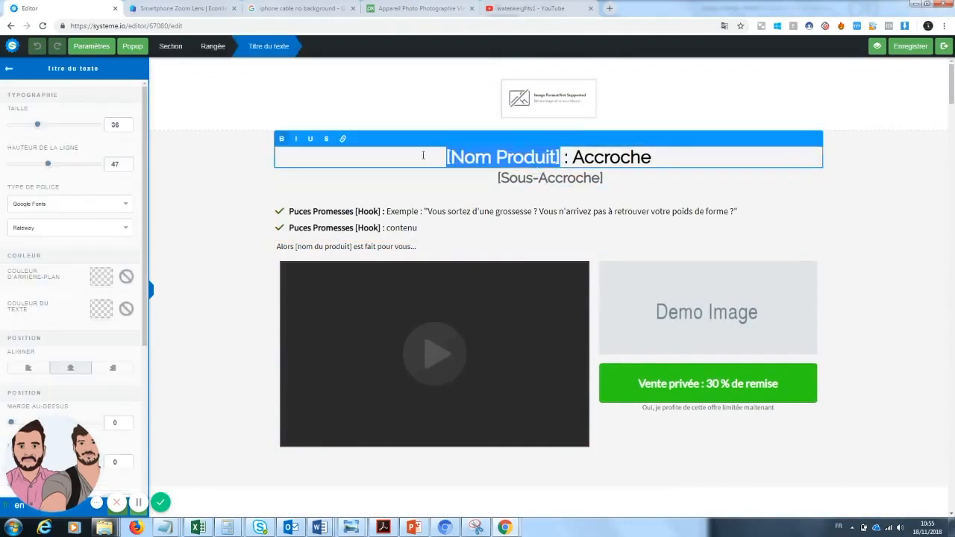
{"action": "type", "text": "Zoom "}
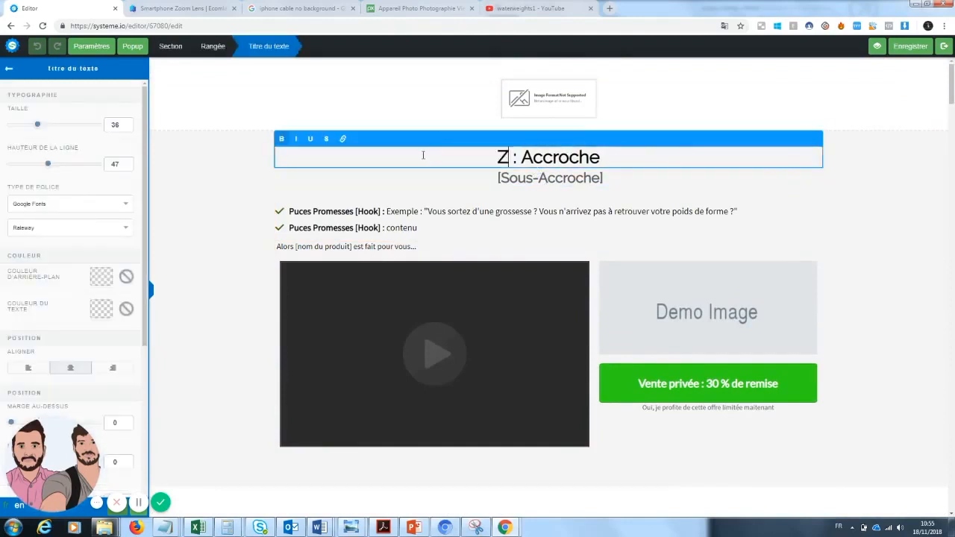
{"action": "type", "text": "Téléphone"}
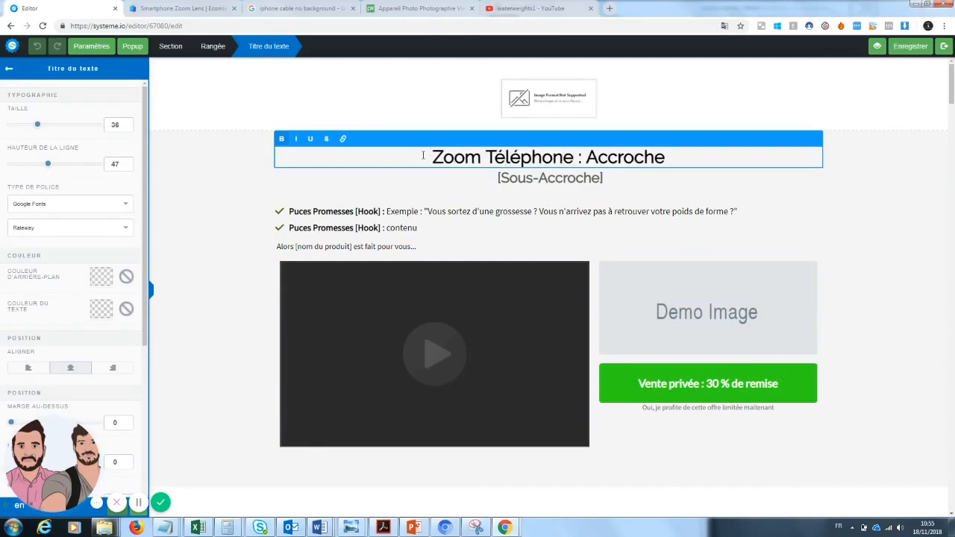
{"action": "left_click_drag", "start_coordinate": [670, 160], "coordinate": [587, 158]}
{"action": "type", "text": "La photo"}
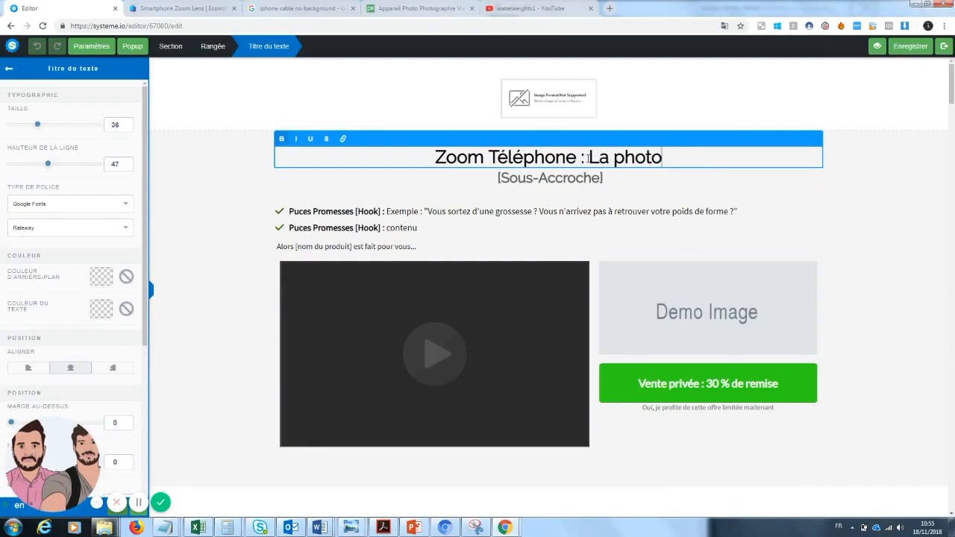
{"action": "type", "text": "graphie "}
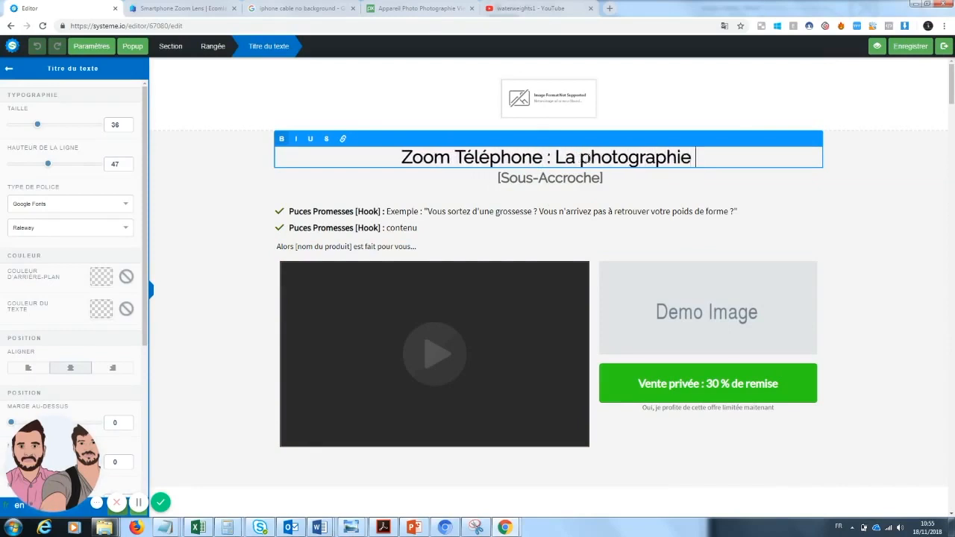
{"action": "type", "text": "de qualité "}
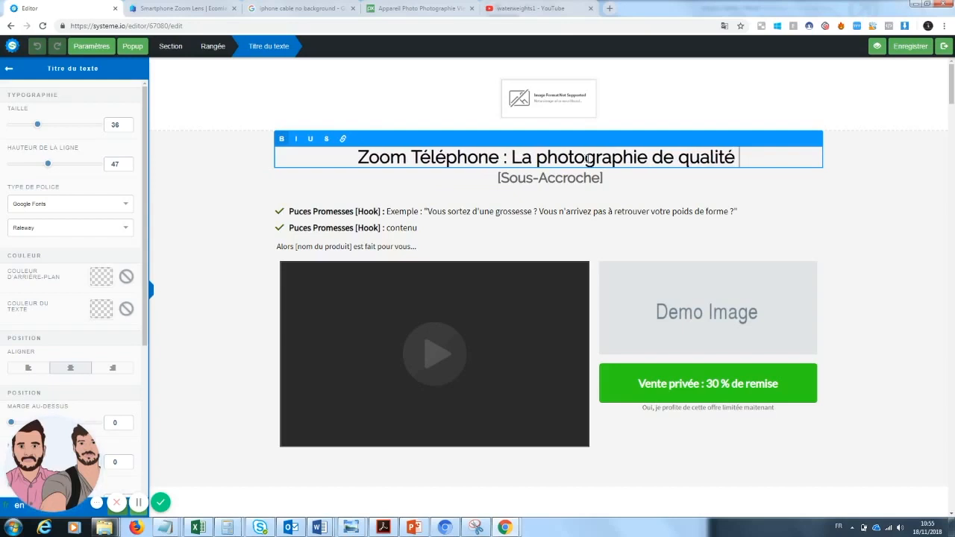
{"action": "type", "text": "accessible à tu"}
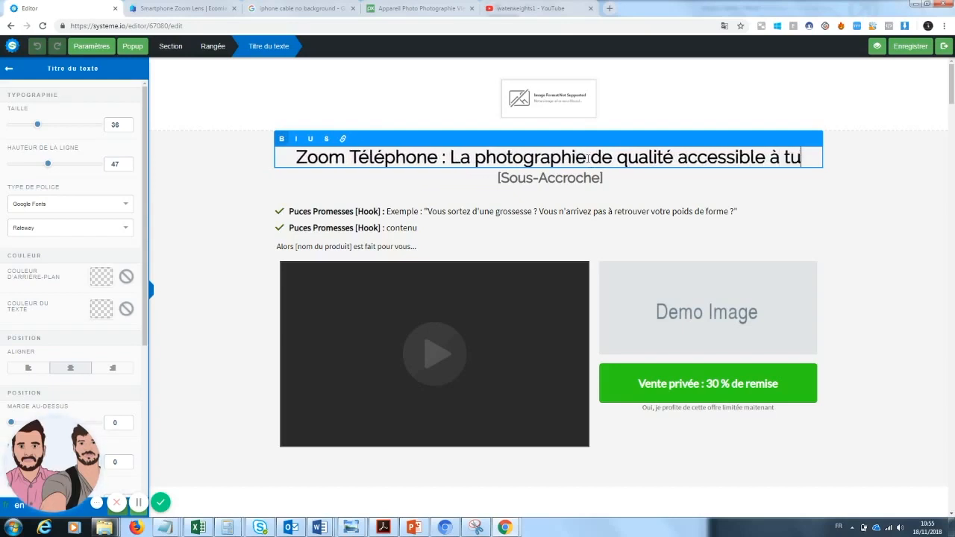
{"action": "key", "text": "BackSpace"}
{"action": "type", "text": "ous"}
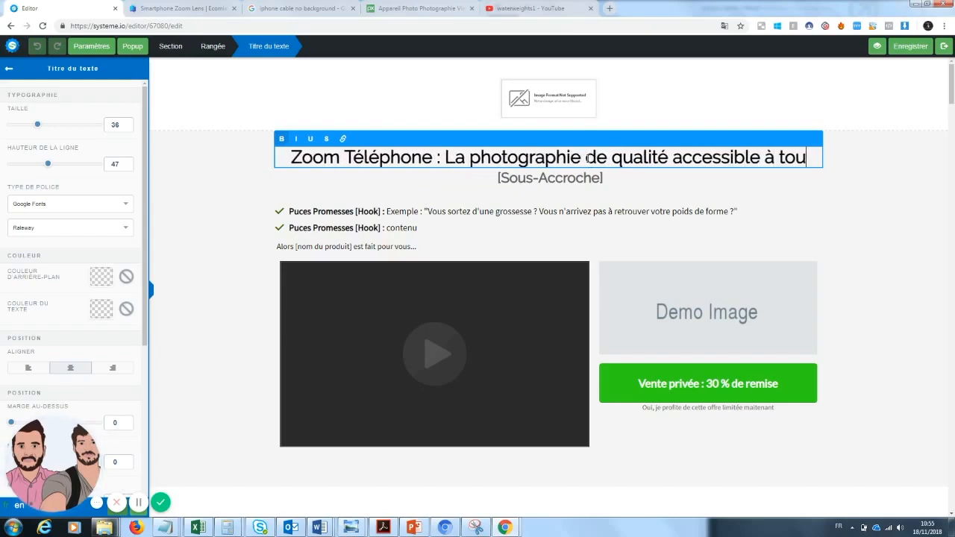
{"action": "left_click", "coordinate": [218, 227]}
Step: Replace the [Sous-Accroche] subheadline with "Devenez un photographe sans grosses dépenses"
{"action": "left_click", "coordinate": [537, 185]}
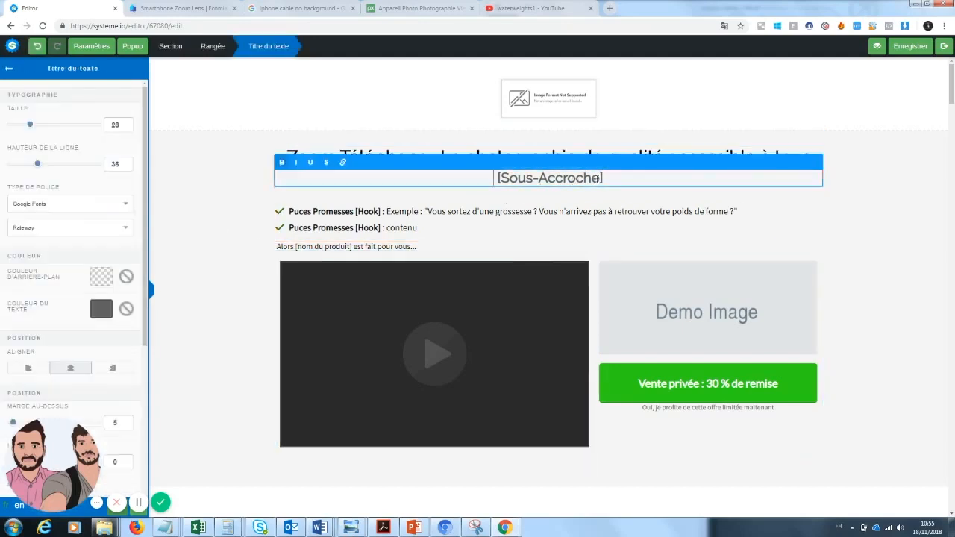
{"action": "left_click_drag", "start_coordinate": [600, 179], "coordinate": [473, 174]}
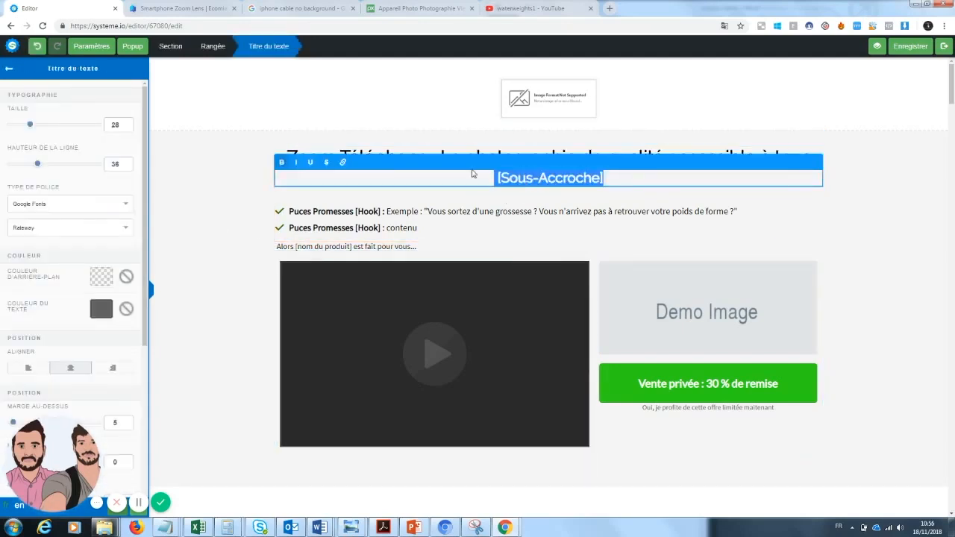
{"action": "type", "text": "Devenez un photographe sans "}
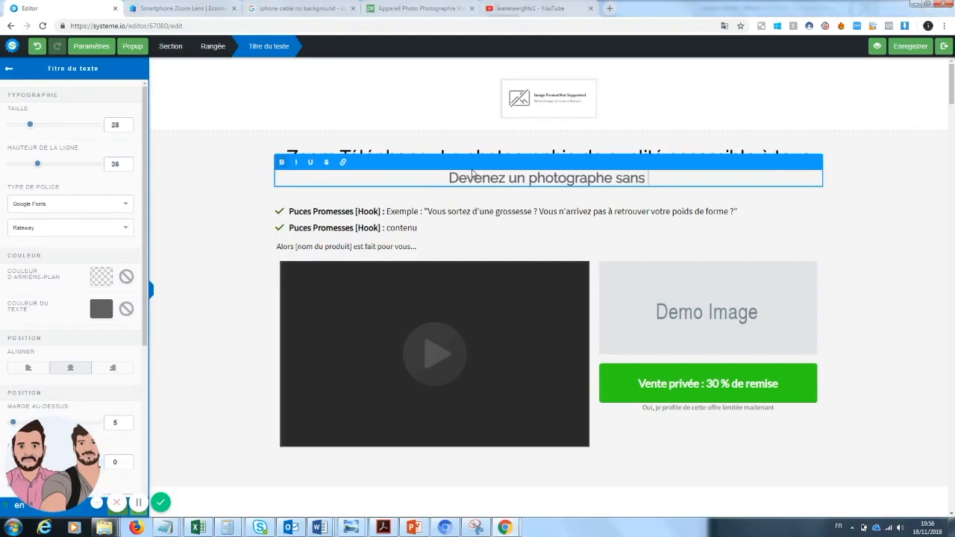
{"action": "type", "text": "gr"}
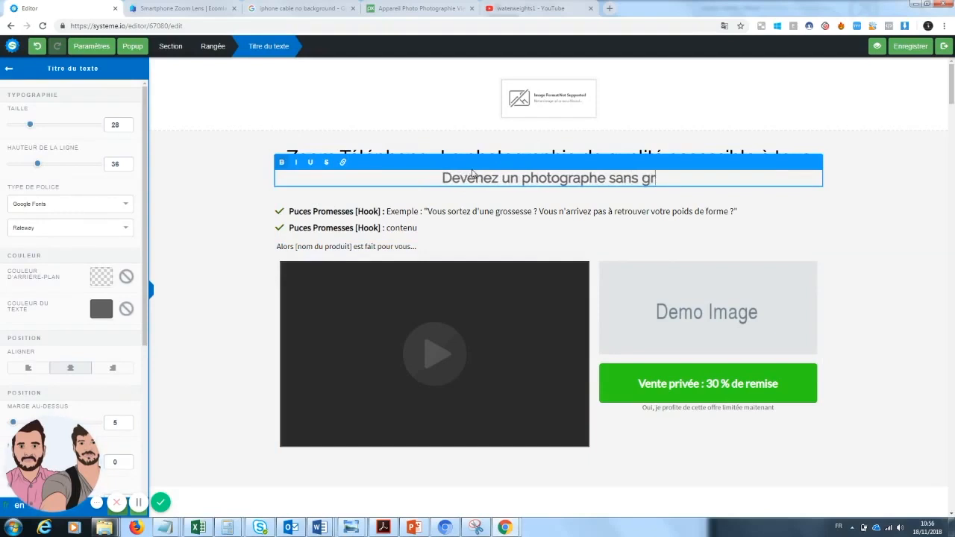
{"action": "type", "text": "osses dépenses"}
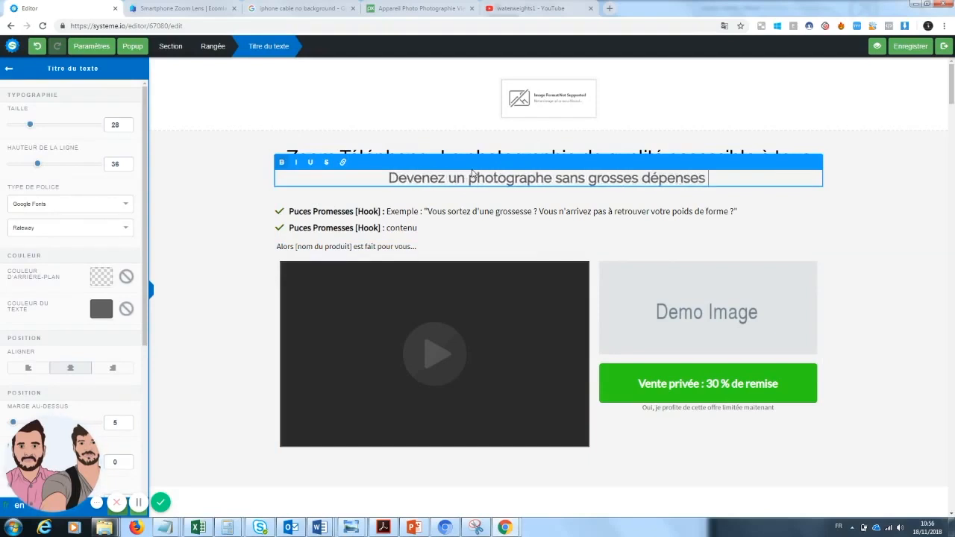
{"action": "left_click", "coordinate": [927, 253]}
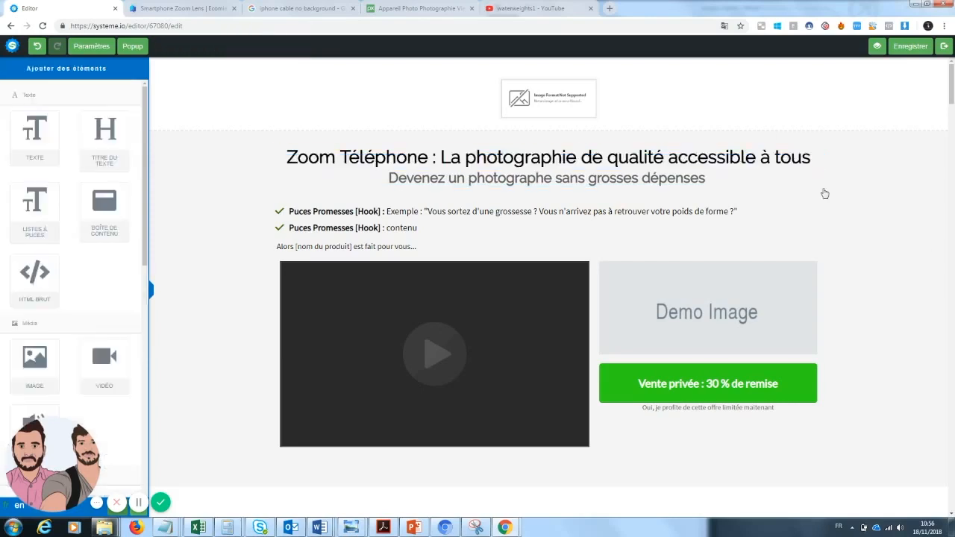
Step: Underline "Zoom Téléphone" in the sales page headline
{"action": "left_click", "coordinate": [415, 155]}
{"action": "left_click_drag", "start_coordinate": [429, 157], "coordinate": [285, 157]}
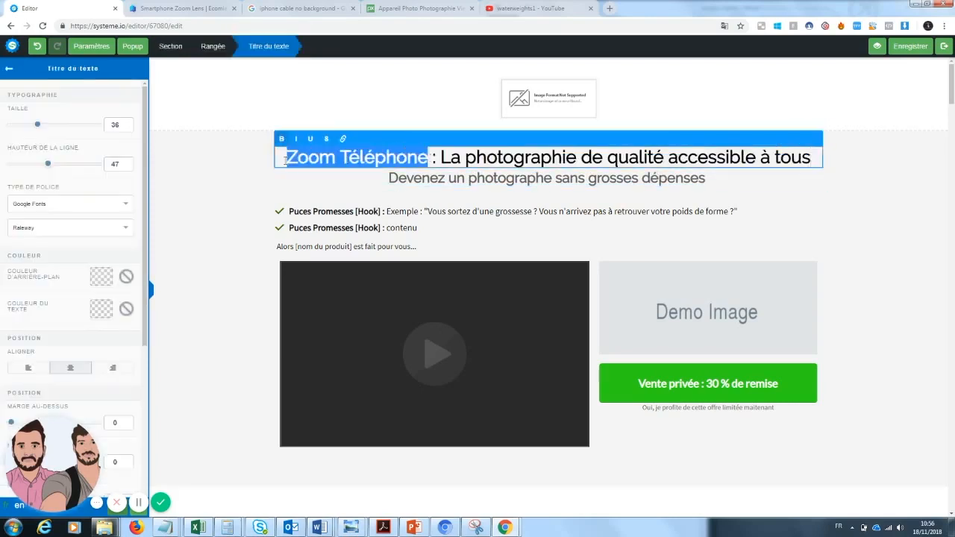
{"action": "left_click", "coordinate": [327, 144]}
{"action": "left_click", "coordinate": [313, 141]}
{"action": "left_click", "coordinate": [255, 202]}
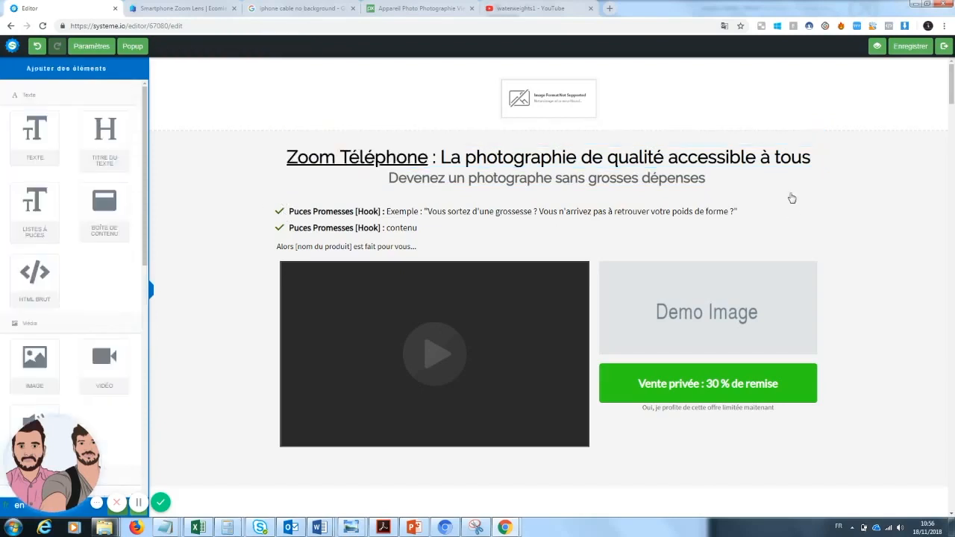
Step: Colour the word "qualité" in the headline blue (#4A90E2)
{"action": "left_click", "coordinate": [665, 157]}
{"action": "left_click_drag", "start_coordinate": [664, 158], "coordinate": [602, 159]}
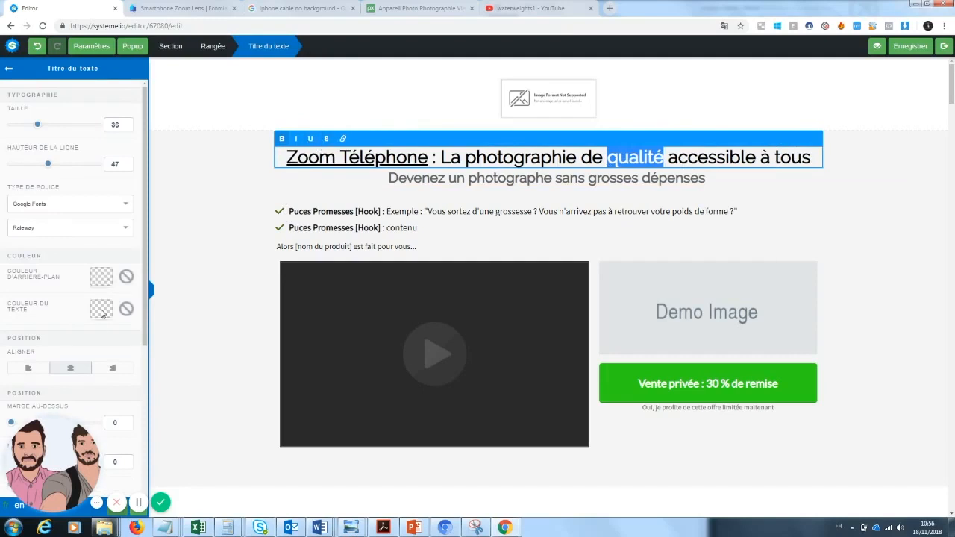
{"action": "left_click", "coordinate": [101, 309]}
{"action": "left_click_drag", "start_coordinate": [63, 463], "coordinate": [208, 465]}
{"action": "left_click", "coordinate": [34, 459]}
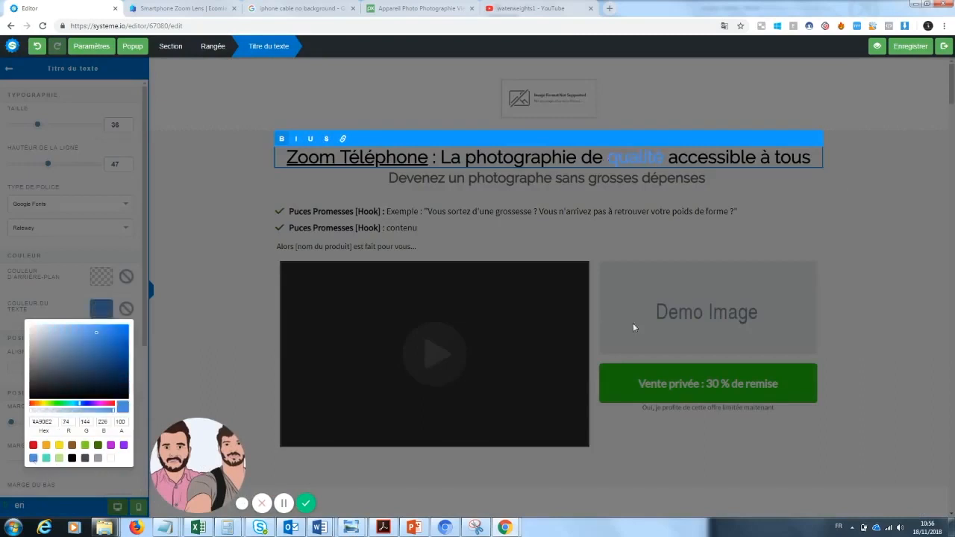
{"action": "left_click", "coordinate": [853, 187]}
{"action": "left_click", "coordinate": [884, 222]}
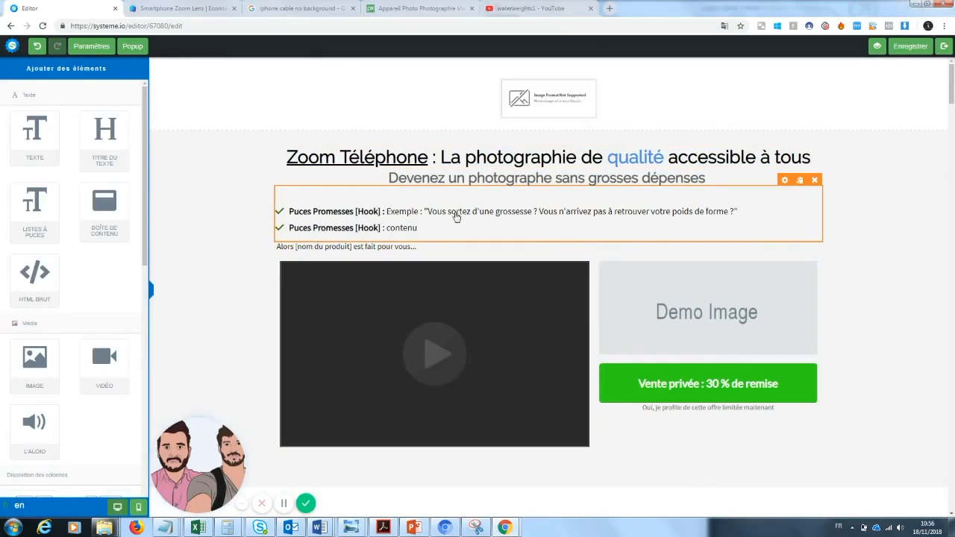
Step: Rewrite the first promise bullet as "Petit prix : Vous pensez que la photagraphie est trop chère pour vous ?"
{"action": "left_click", "coordinate": [716, 216]}
{"action": "left_click_drag", "start_coordinate": [737, 212], "coordinate": [396, 206]}
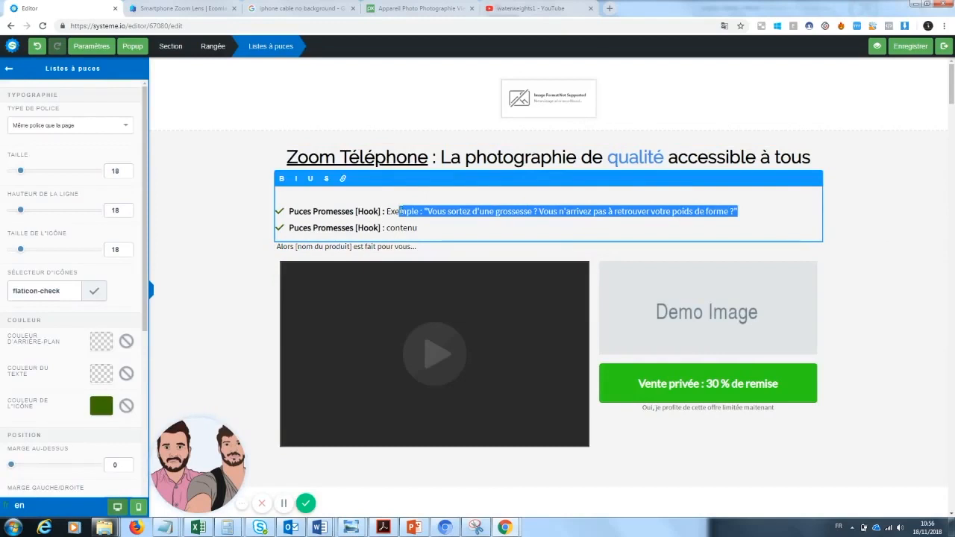
{"action": "left_click", "coordinate": [453, 232]}
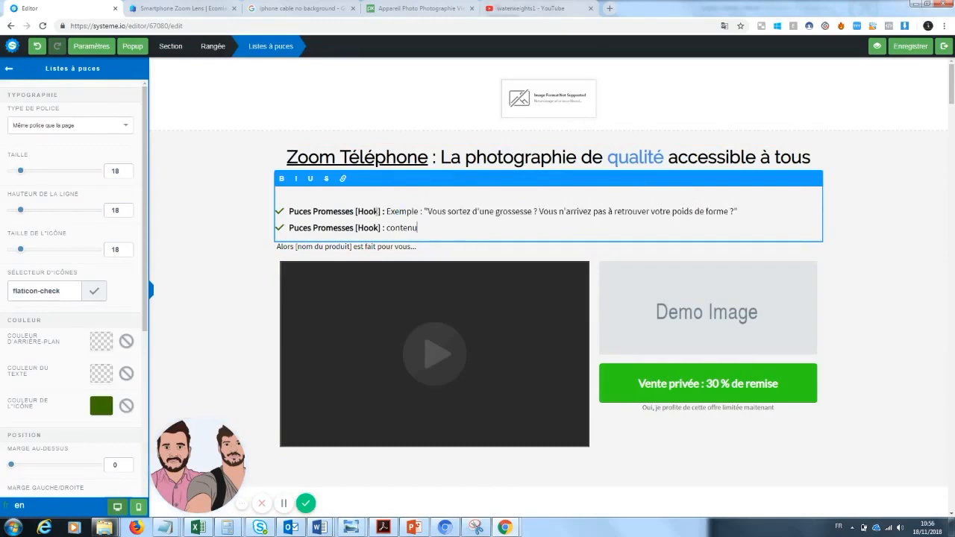
{"action": "left_click_drag", "start_coordinate": [381, 211], "coordinate": [294, 212]}
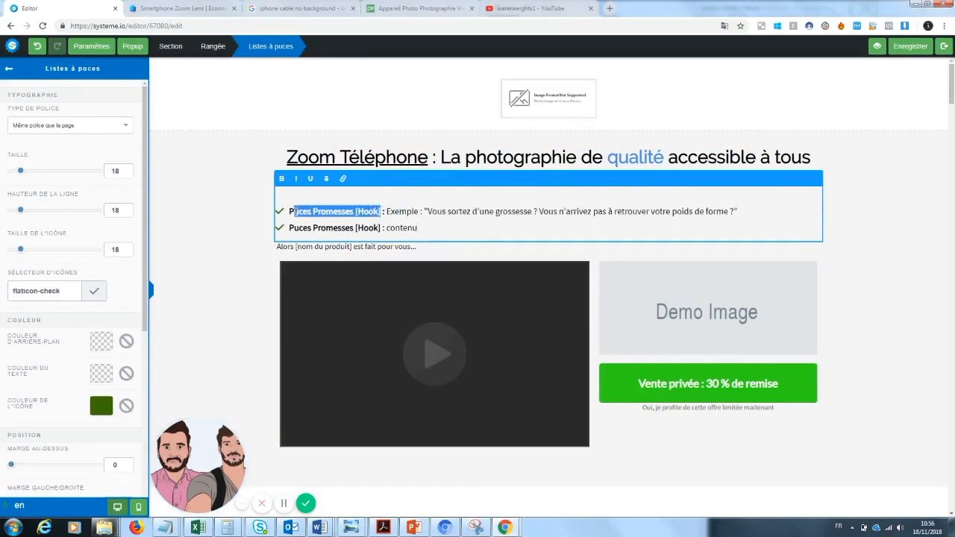
{"action": "type", "text": "etit prix"}
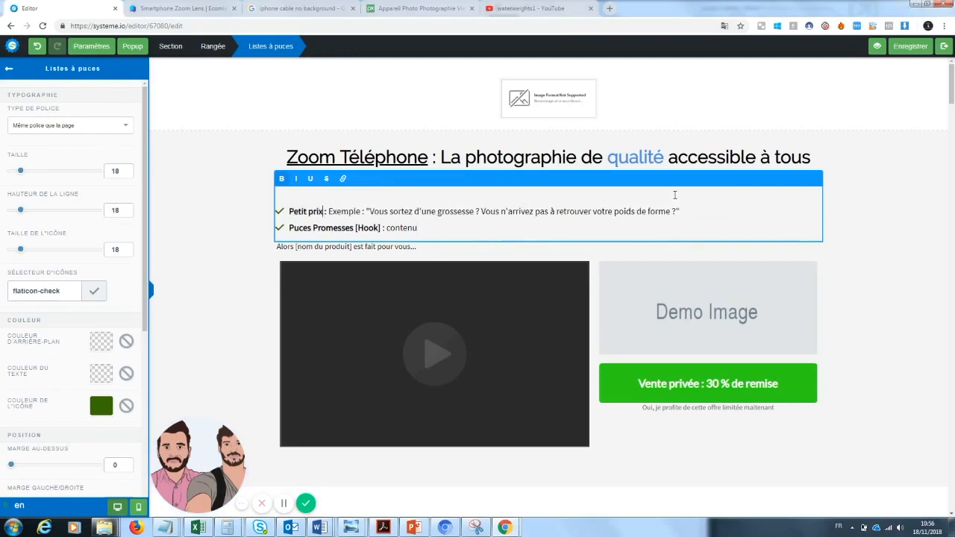
{"action": "left_click_drag", "start_coordinate": [685, 210], "coordinate": [334, 211]}
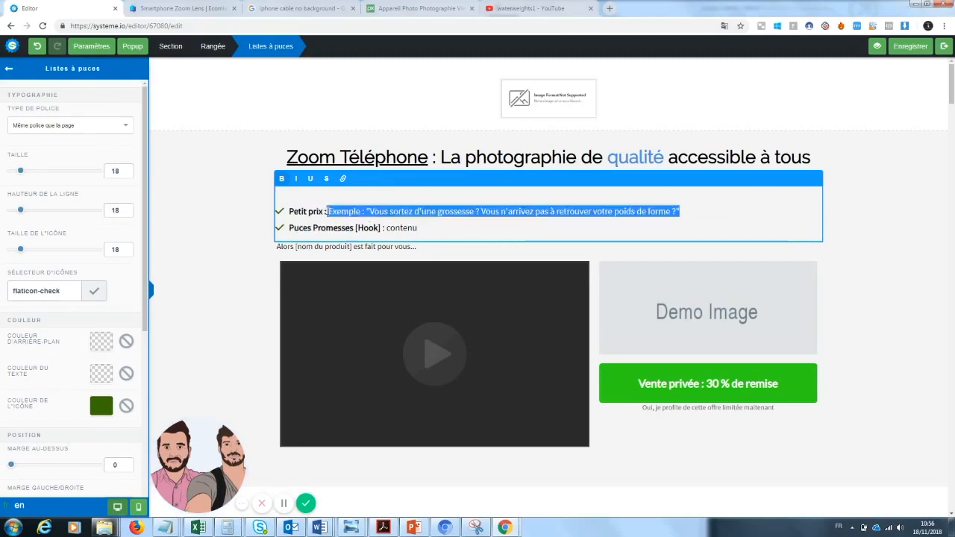
{"action": "key", "text": "BackSpace"}
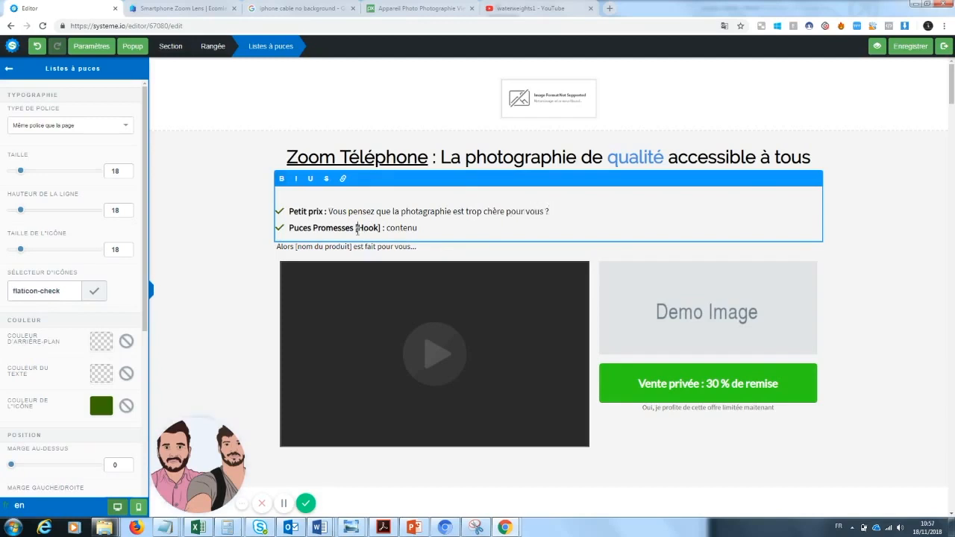
Step: Rewrite the second promise bullet as "Qualité : Enfin un produit qui va durer des années"
{"action": "left_click_drag", "start_coordinate": [356, 228], "coordinate": [290, 227]}
{"action": "type", "text": "Qa"}
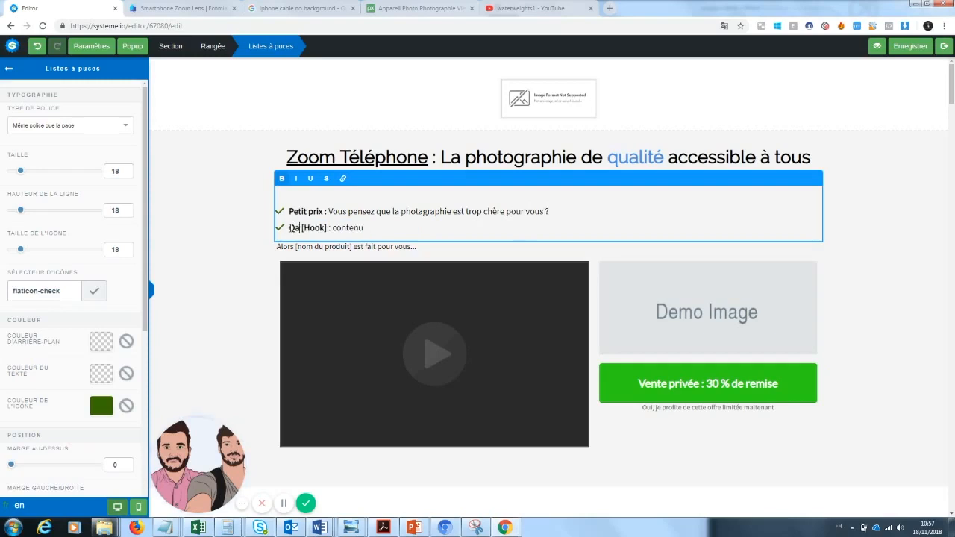
{"action": "type", "text": "ualité"}
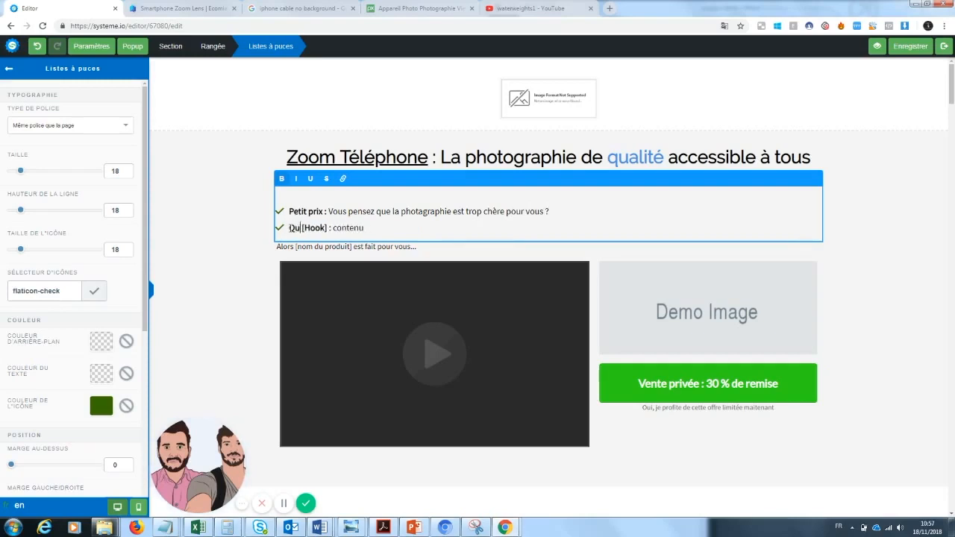
{"action": "left_click_drag", "start_coordinate": [387, 227], "coordinate": [319, 229]}
{"action": "key", "text": "BackSpace"}
{"action": "type", "text": ": Enfin un prod"}
{"action": "key", "text": "BackSpace"}
{"action": "key", "text": "BackSpace"}
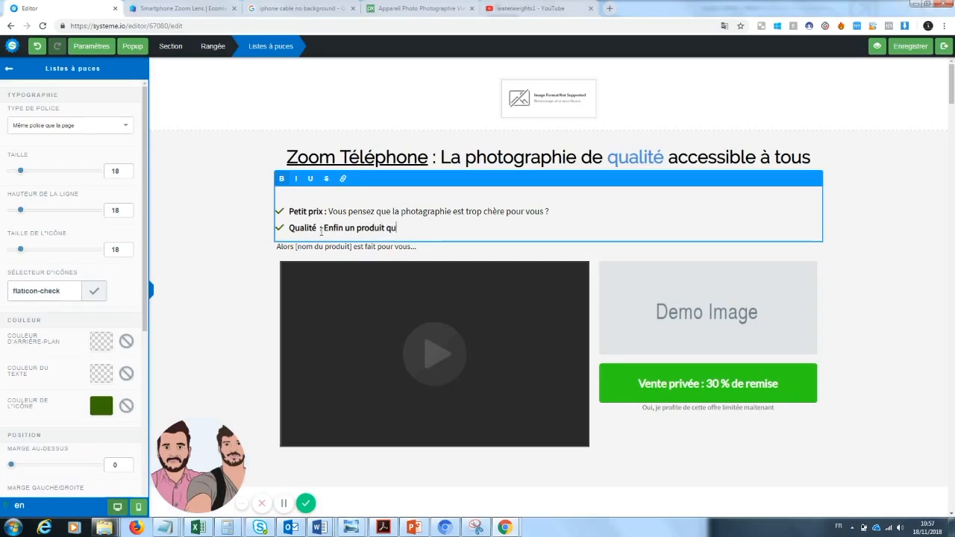
{"action": "type", "text": "uit qui va durer des années"}
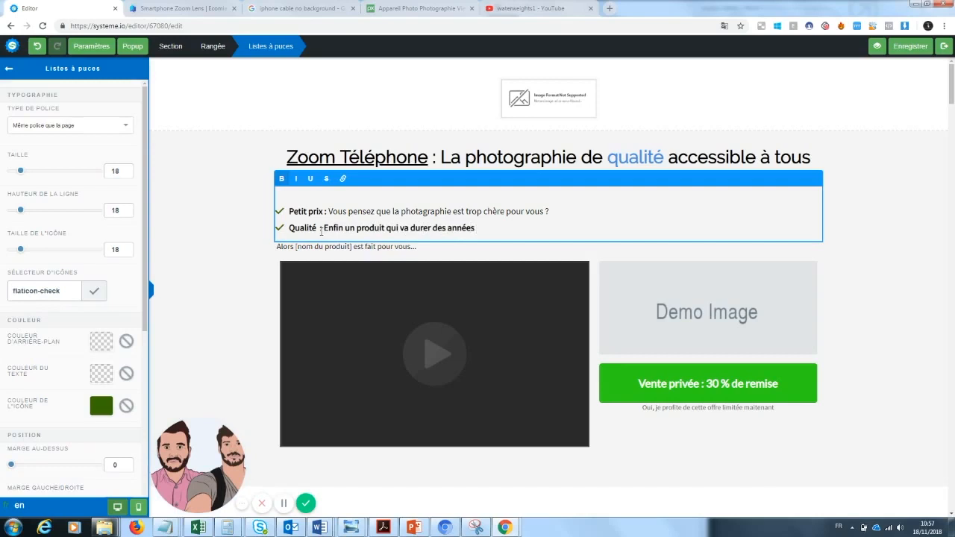
{"action": "left_click", "coordinate": [538, 367]}
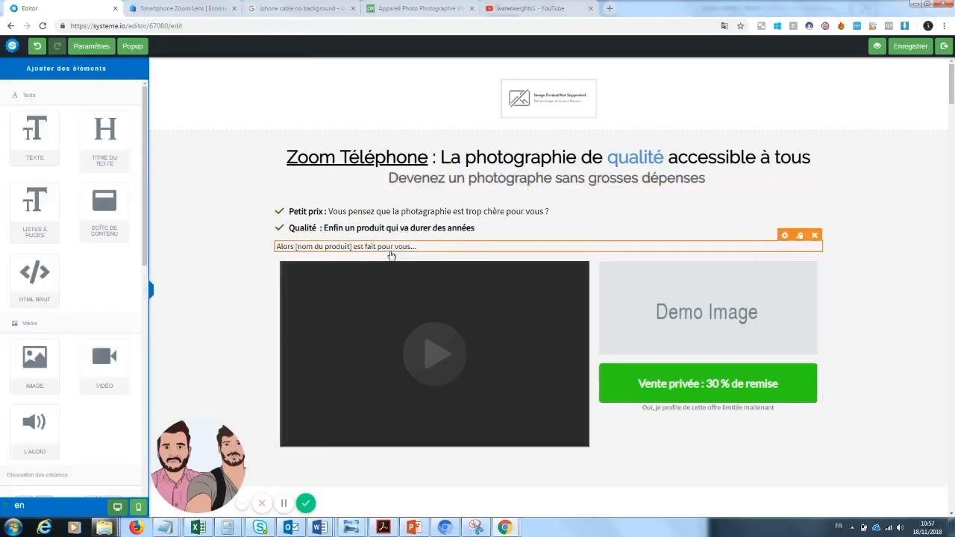
{"action": "left_click", "coordinate": [390, 250]}
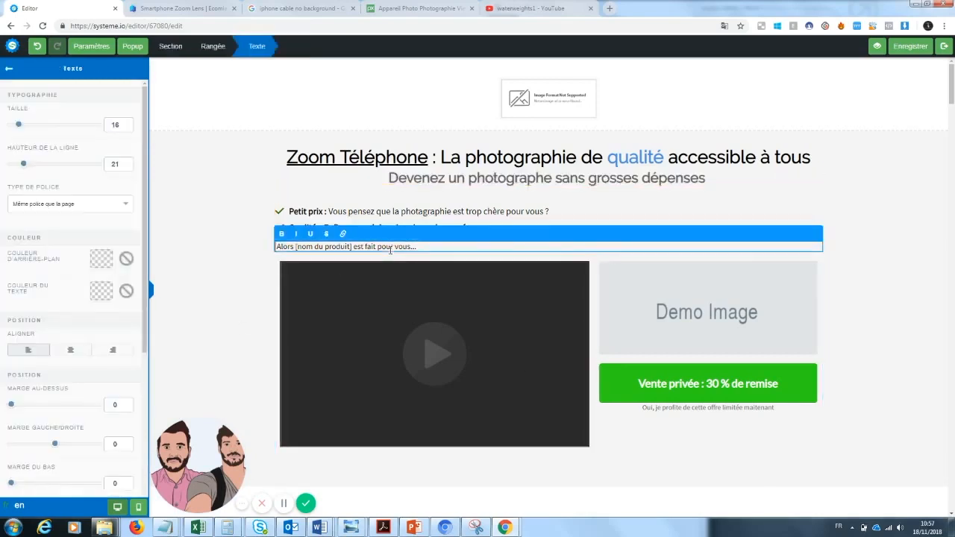
{"action": "left_click", "coordinate": [508, 208]}
{"action": "left_click", "coordinate": [492, 232]}
{"action": "left_click_drag", "start_coordinate": [478, 227], "coordinate": [324, 227]}
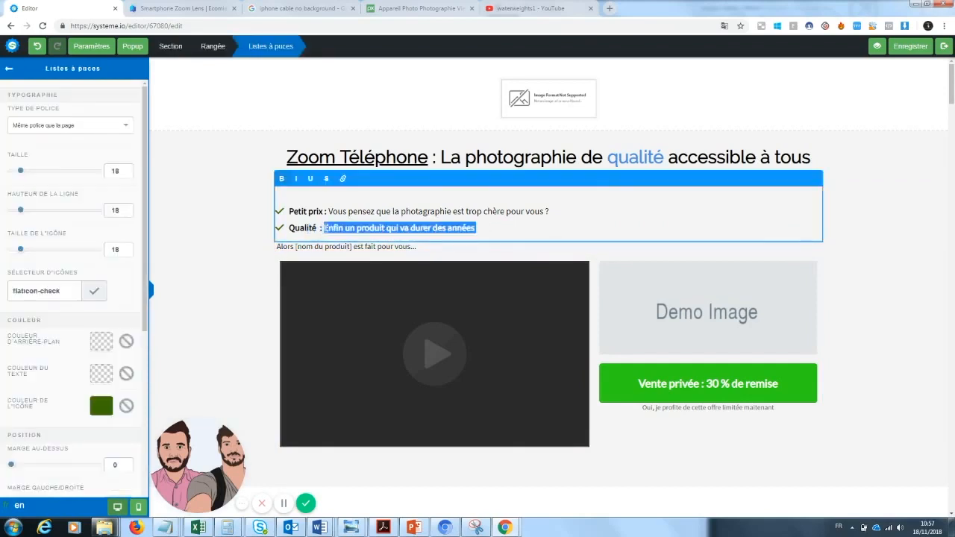
{"action": "left_click", "coordinate": [333, 256]}
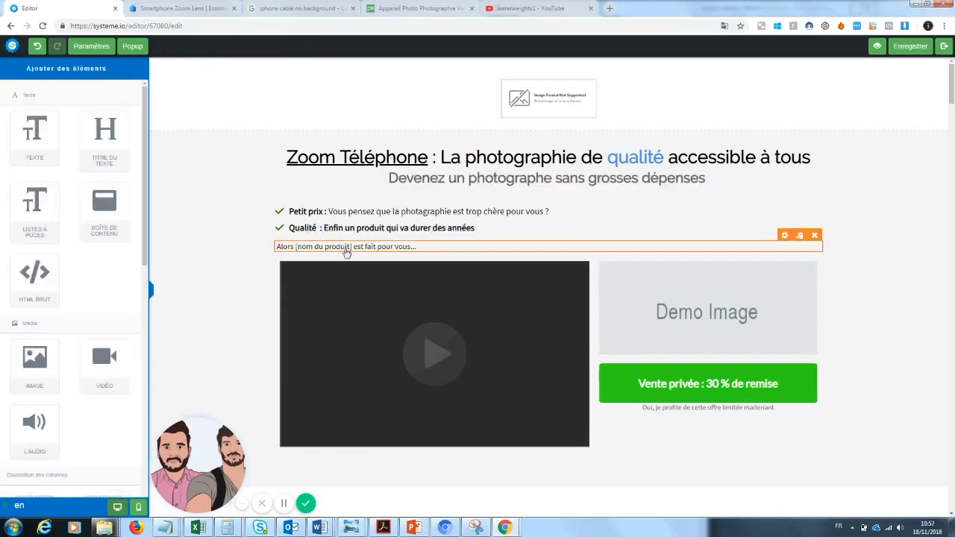
Step: Change the line under the bullets to "Alors ce zoom de téléphone est fait pour vous"
{"action": "left_click", "coordinate": [350, 251]}
{"action": "left_click_drag", "start_coordinate": [419, 248], "coordinate": [297, 255]}
{"action": "key", "text": "BackSpace"}
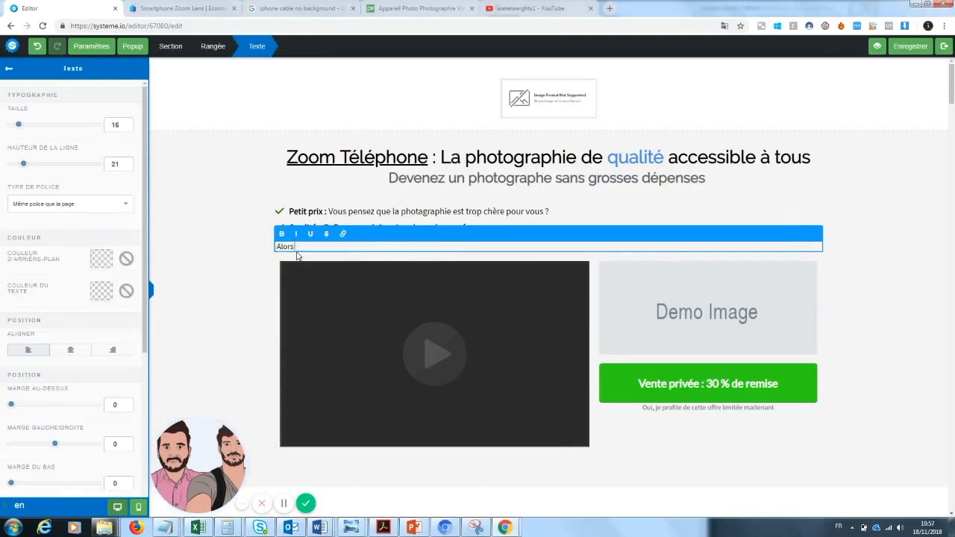
{"action": "type", "text": "ce zoom de téléphone est fait pour vous"}
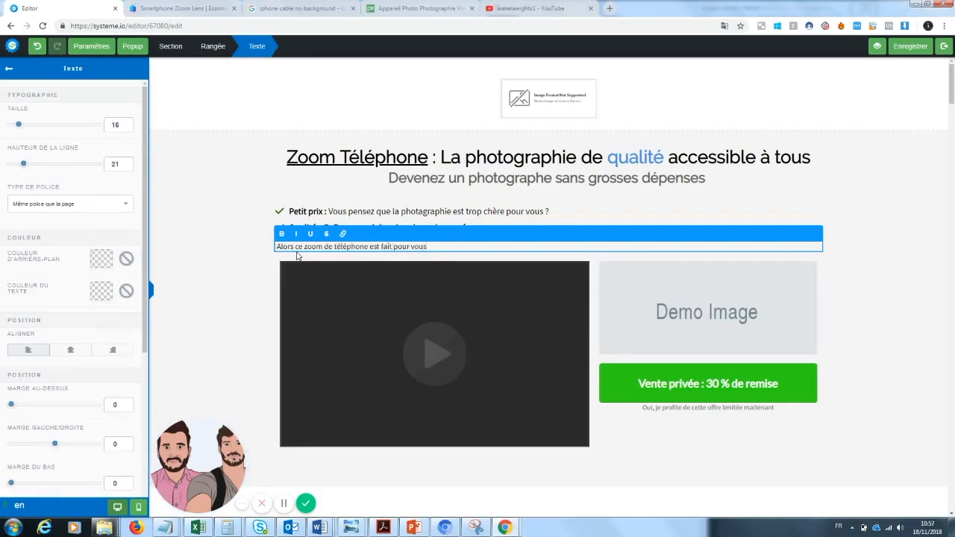
{"action": "left_click", "coordinate": [228, 311]}
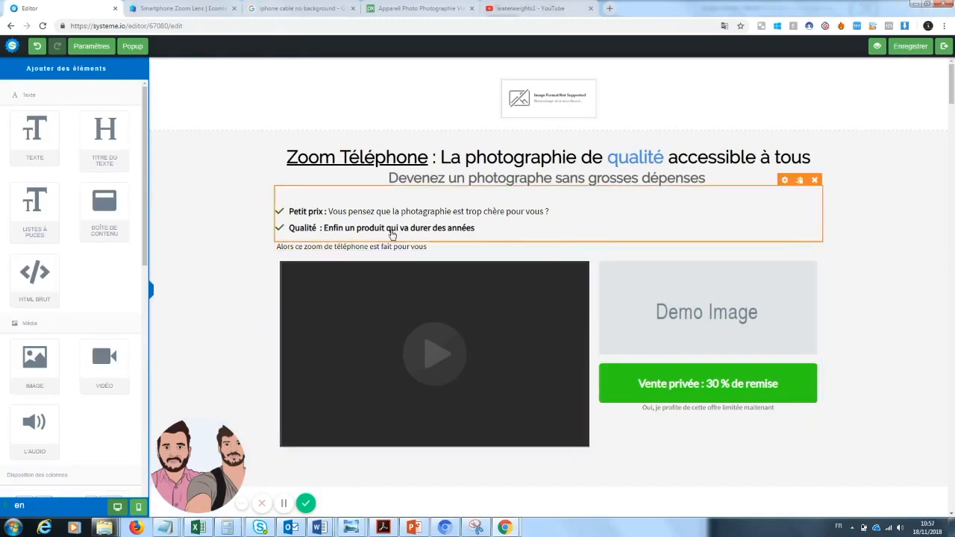
Step: Replace the text of the "Qualité" bullet with "Vous cherchez depuis toujours un produit peu cher et fiable ?"
{"action": "double_click", "coordinate": [392, 235]}
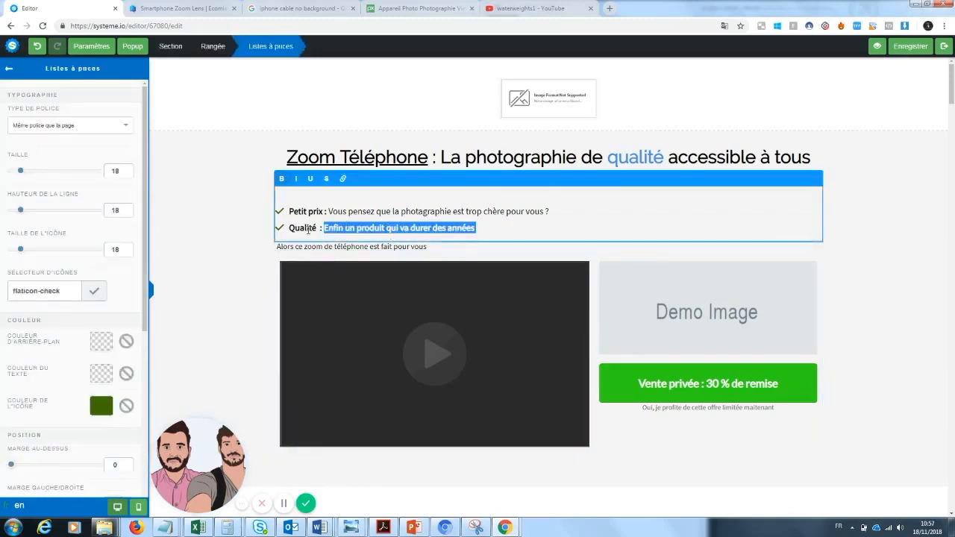
{"action": "left_click_drag", "start_coordinate": [318, 227], "coordinate": [300, 229]}
{"action": "left_click", "coordinate": [409, 228]}
{"action": "left_click_drag", "start_coordinate": [480, 230], "coordinate": [329, 230]}
{"action": "type", "text": "Vous cherchez"}
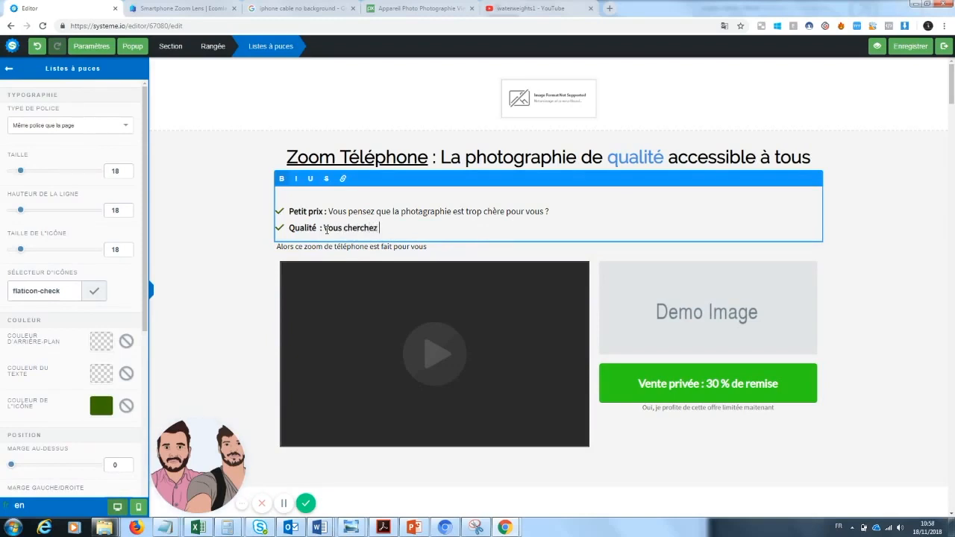
{"action": "type", "text": " depuis toujours un produi"}
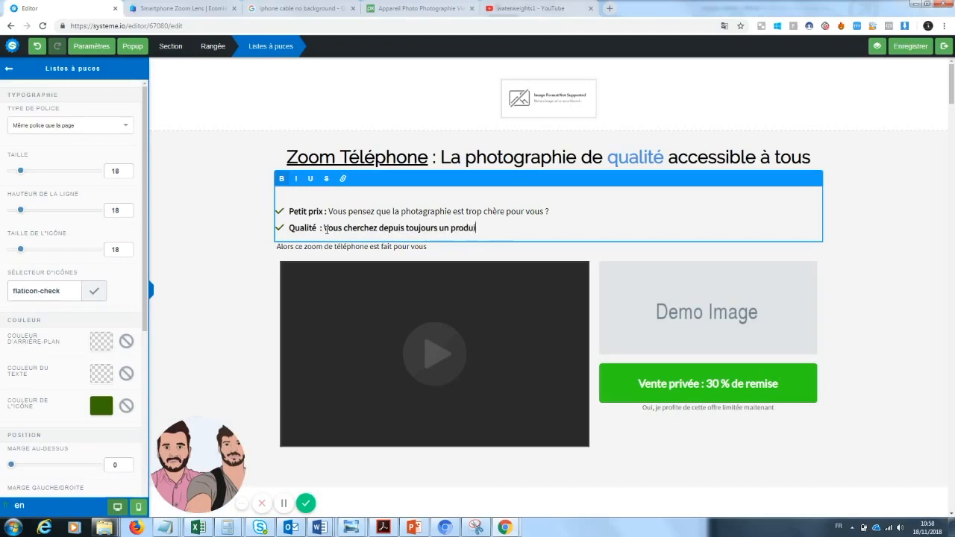
{"action": "type", "text": "t peu cher et fiable ?"}
Step: Reword the "Petit prix" bullet as "Vous êtes à la recherche d'un produit pas cher pour prendre des photos ?"
{"action": "left_click", "coordinate": [486, 211]}
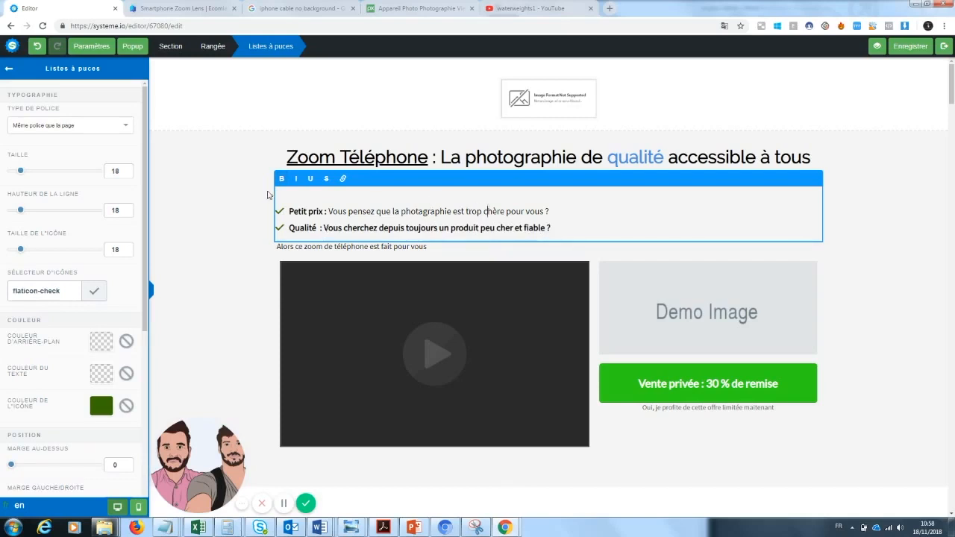
{"action": "left_click_drag", "start_coordinate": [330, 211], "coordinate": [403, 211]}
{"action": "left_click", "coordinate": [382, 212]}
{"action": "left_click_drag", "start_coordinate": [349, 211], "coordinate": [548, 211]}
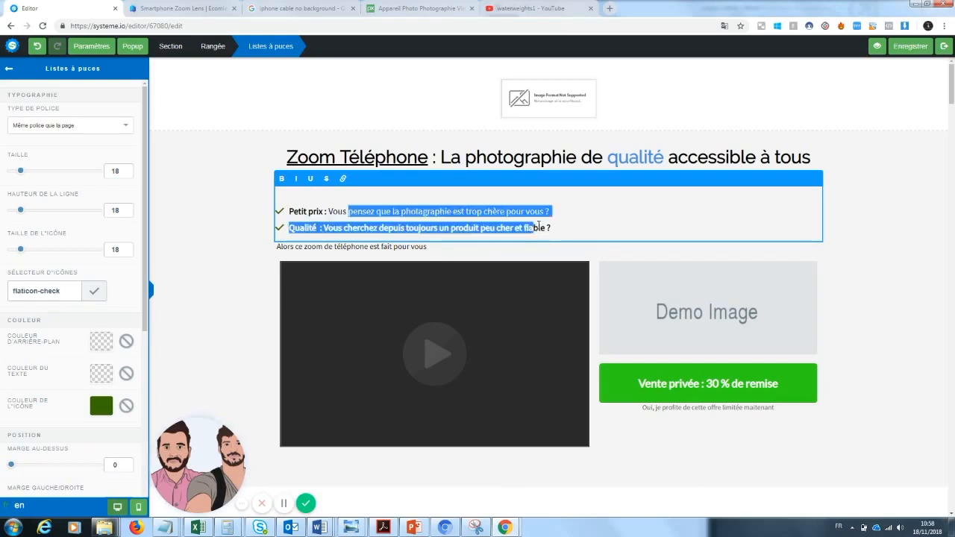
{"action": "key", "text": "BackSpace"}
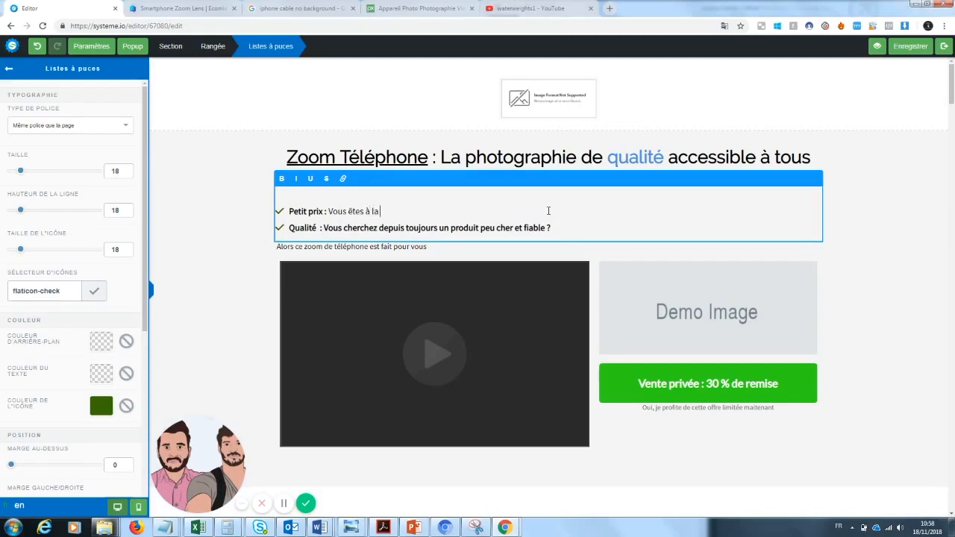
{"action": "type", "text": "êtes à la recherche d'un produit pour"}
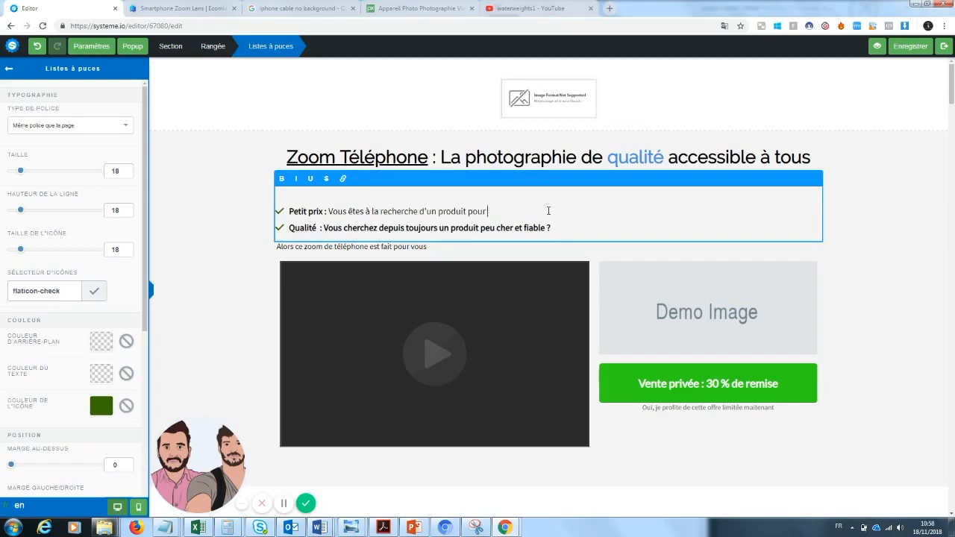
{"action": "key", "text": "BackSpace"}
{"action": "key", "text": "BackSpace"}
{"action": "key", "text": "BackSpace"}
{"action": "key", "text": "BackSpace"}
{"action": "type", "text": "produit pas cher pour prendre d"}
{"action": "left_click", "coordinate": [899, 222]}
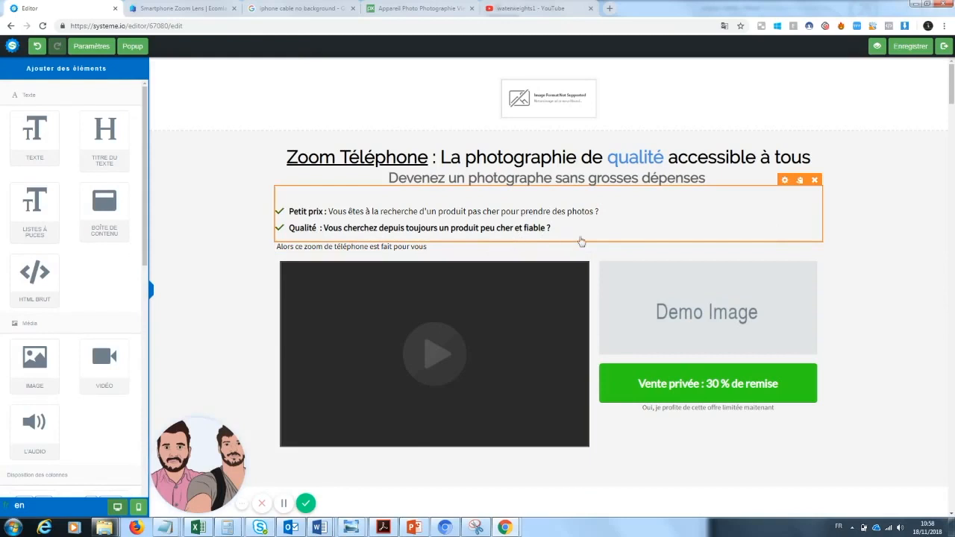
Step: Make "est fait pour vous" bold in the line under the bullets
{"action": "left_click", "coordinate": [400, 246]}
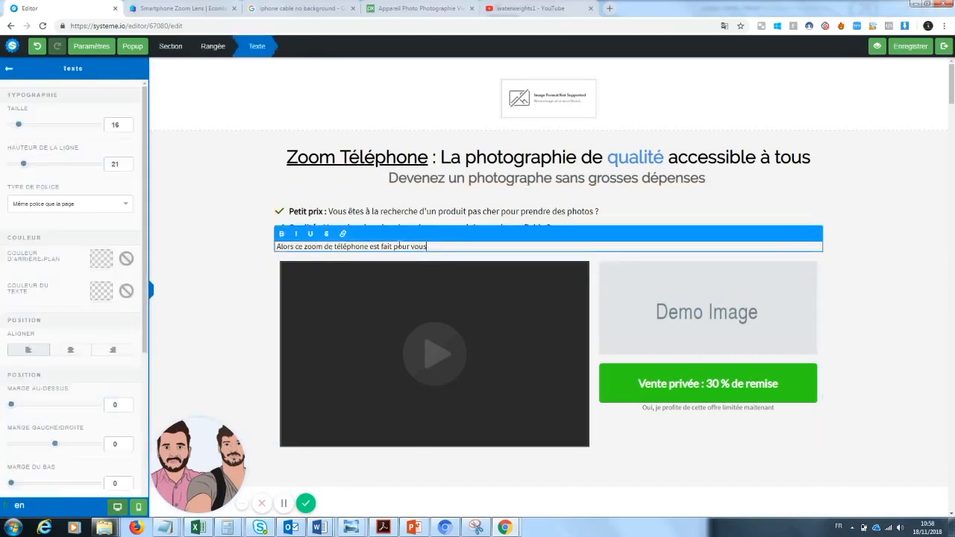
{"action": "left_click_drag", "start_coordinate": [427, 247], "coordinate": [373, 250]}
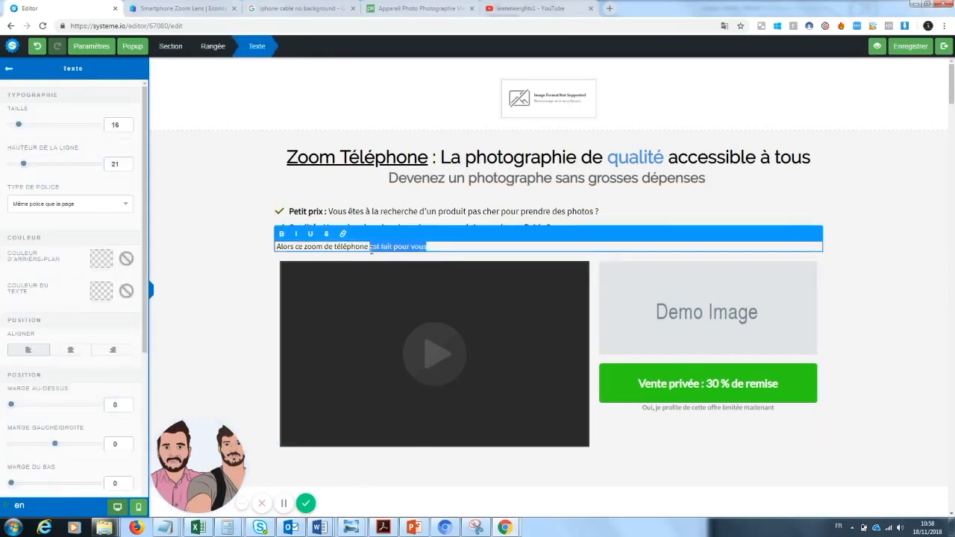
{"action": "left_click", "coordinate": [281, 233]}
{"action": "left_click", "coordinate": [251, 300]}
Step: Delete the section above the headline that holds the placeholder logo image
{"action": "left_click_drag", "start_coordinate": [954, 80], "coordinate": [954, 80]}
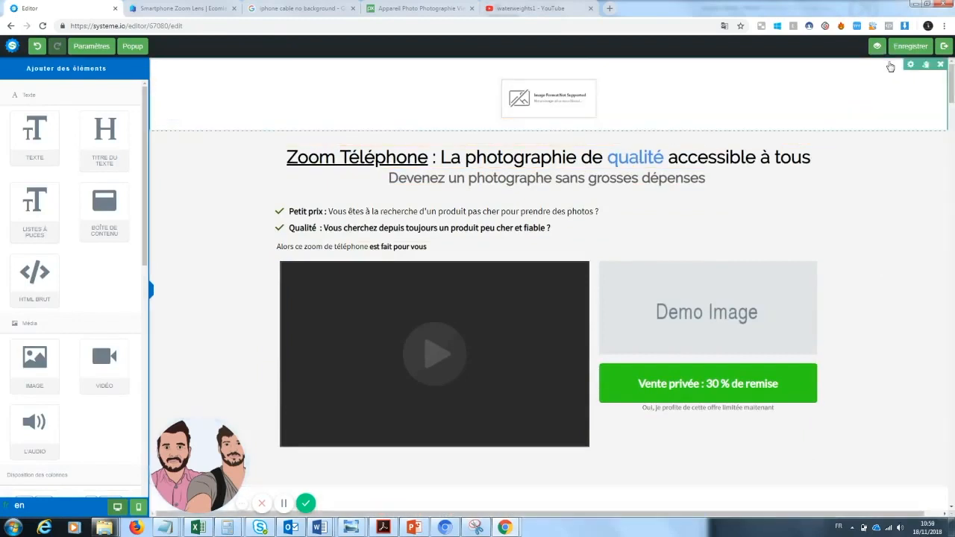
{"action": "left_click", "coordinate": [939, 66]}
{"action": "left_click", "coordinate": [520, 80]}
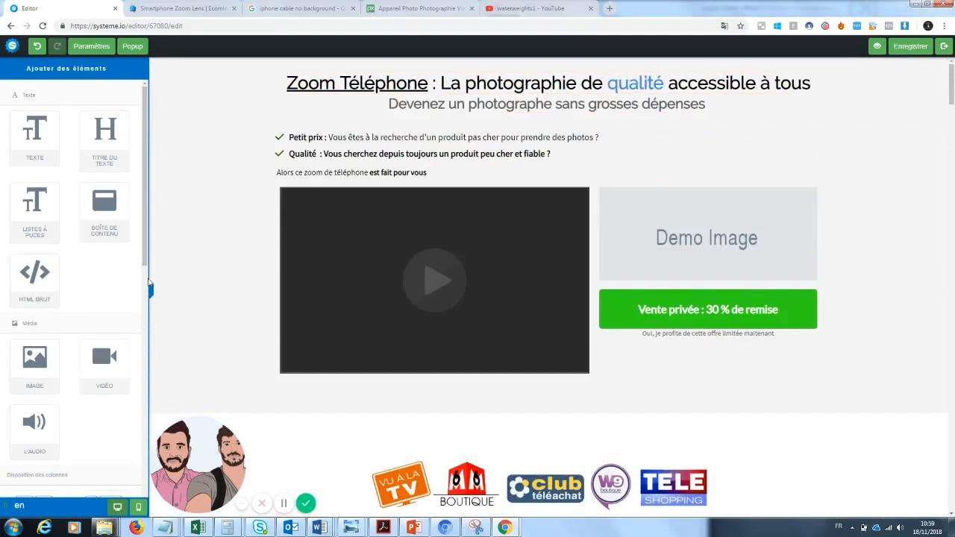
{"action": "scroll", "coordinate": [136, 366], "scroll_direction": "down", "scroll_amount": 3}
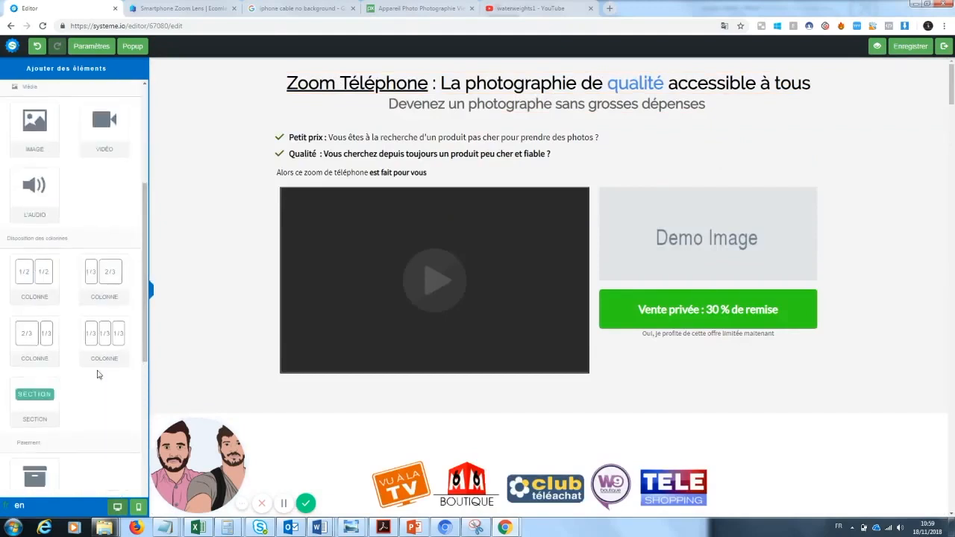
Step: Insert a row of two equal columns above the headline and increase the margin above the "Devenez un photographe sans grosses dépenses" subtitle
{"action": "left_click_drag", "start_coordinate": [47, 288], "coordinate": [323, 71]}
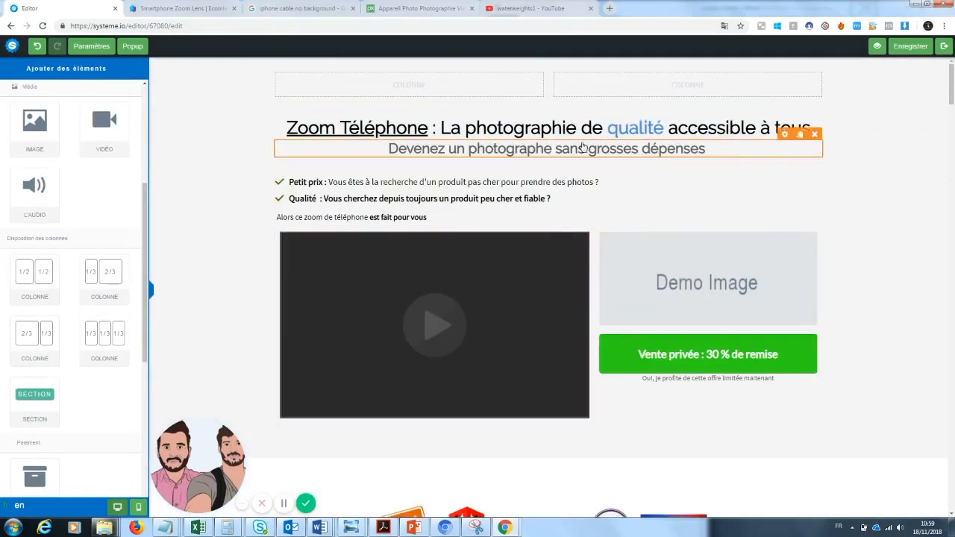
{"action": "left_click", "coordinate": [695, 161]}
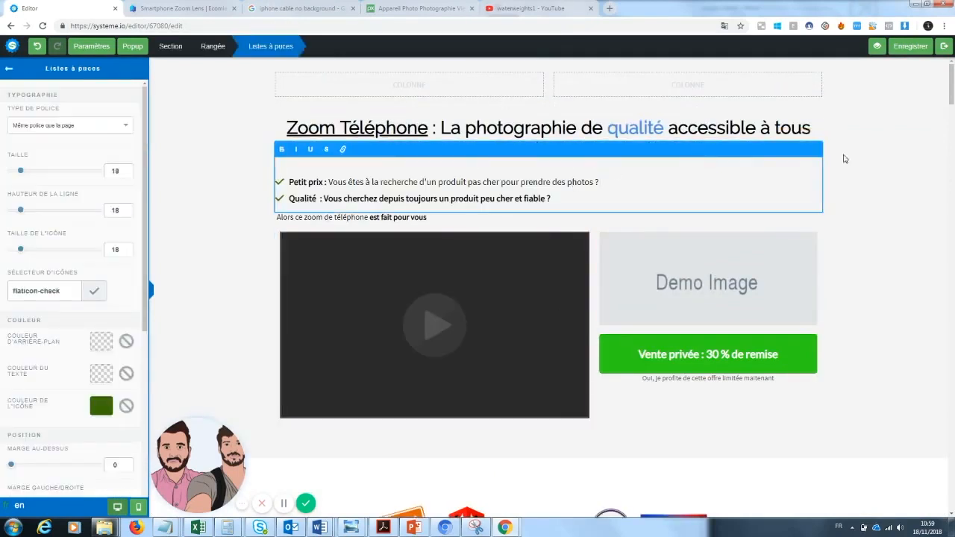
{"action": "left_click", "coordinate": [844, 160]}
{"action": "left_click", "coordinate": [662, 154]}
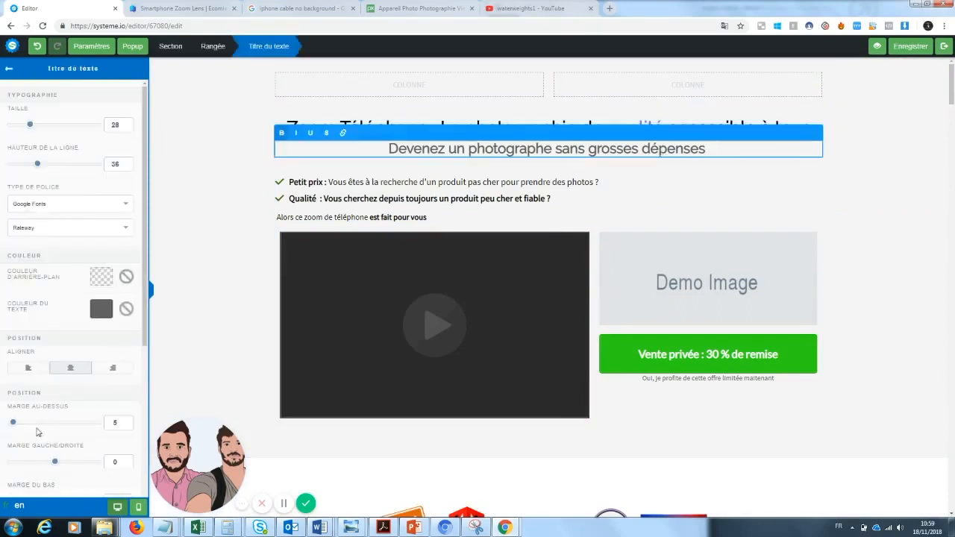
{"action": "left_click_drag", "start_coordinate": [24, 428], "coordinate": [38, 428]}
{"action": "left_click", "coordinate": [202, 379]}
{"action": "left_click_drag", "start_coordinate": [953, 81], "coordinate": [954, 86]}
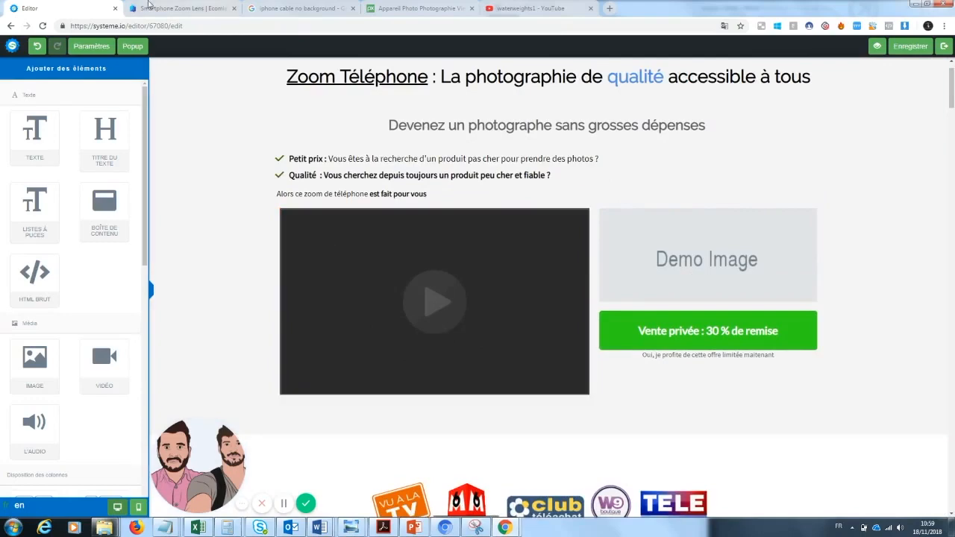
Step: Copy the YouTube URL of the "zoomlens2" ad video from the Ecomlad Smartphone Zoom Lens product page
{"action": "left_click", "coordinate": [179, 8]}
{"action": "scroll", "coordinate": [196, 420], "scroll_direction": "down", "scroll_amount": 2}
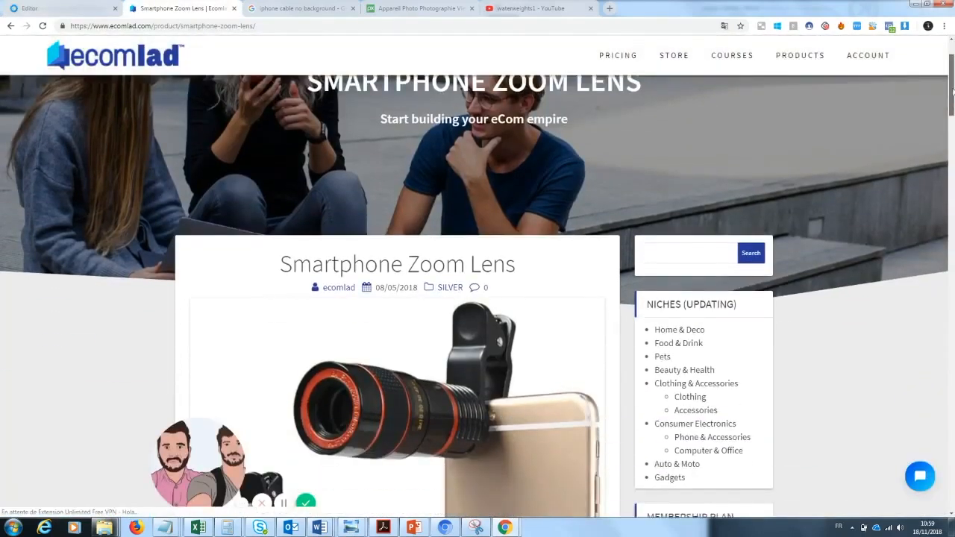
{"action": "left_click_drag", "start_coordinate": [200, 450], "coordinate": [39, 446]}
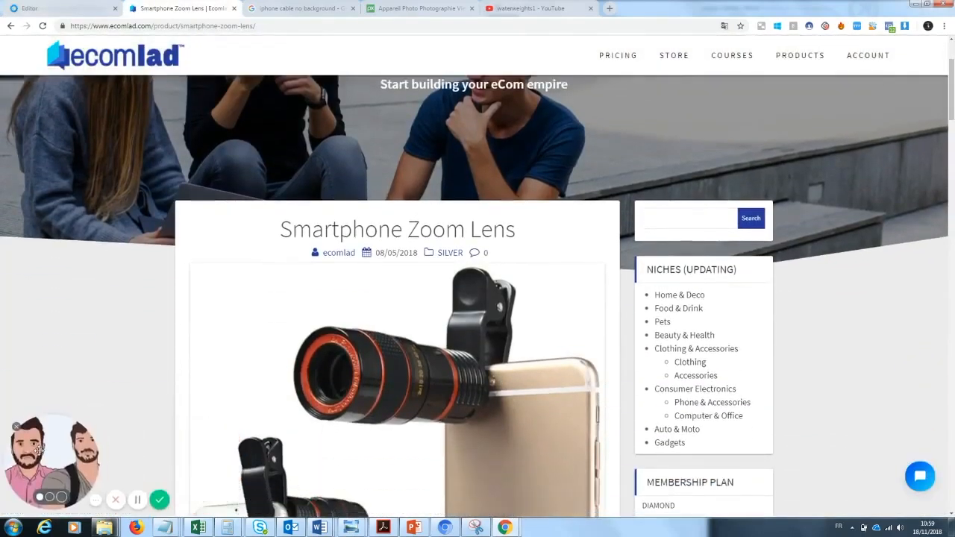
{"action": "left_click_drag", "start_coordinate": [952, 82], "coordinate": [953, 249]}
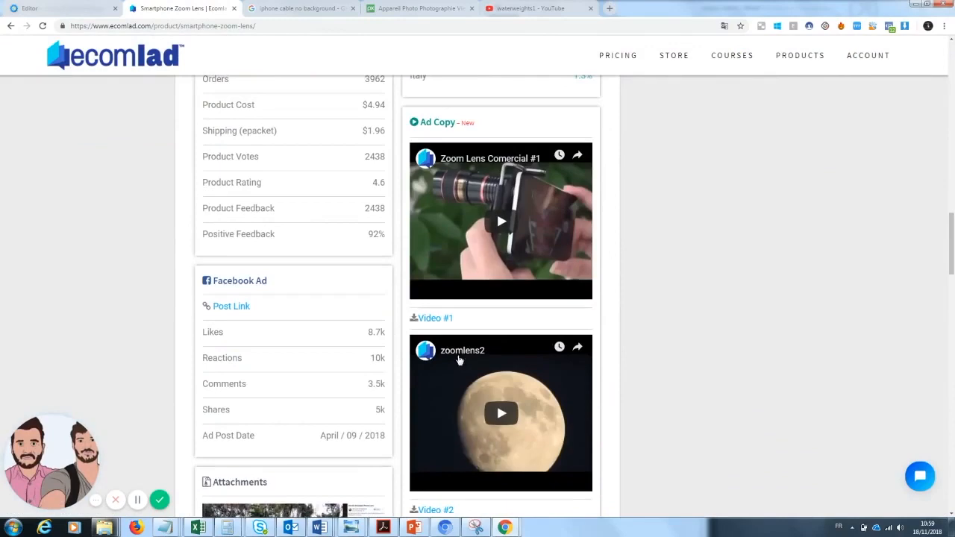
{"action": "left_click", "coordinate": [457, 353]}
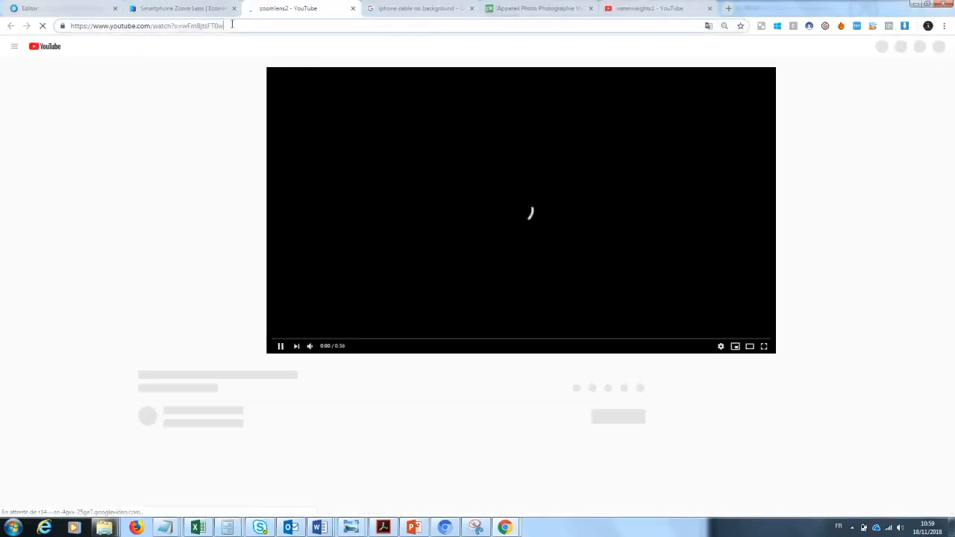
{"action": "left_click", "coordinate": [231, 26]}
{"action": "key", "text": "ctrl+c"}
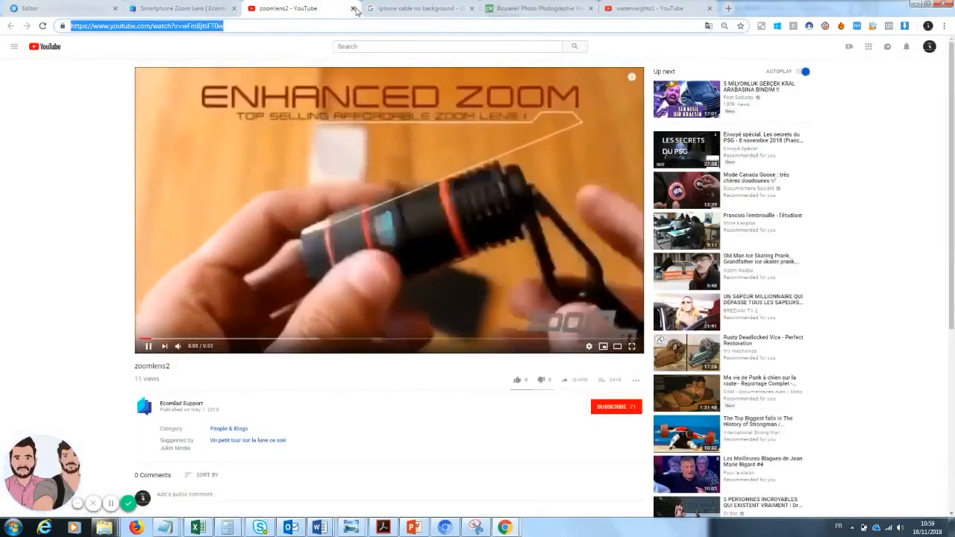
{"action": "key", "text": "ctrl+w"}
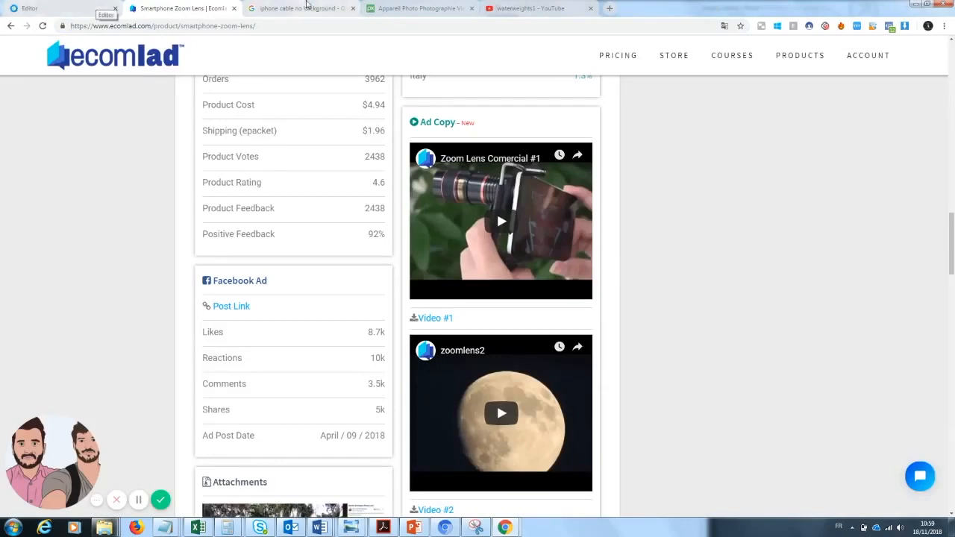
Step: Replace the sales page video's YouTube URL with the copied zoomlens2 link and save the page
{"action": "left_click", "coordinate": [101, 6]}
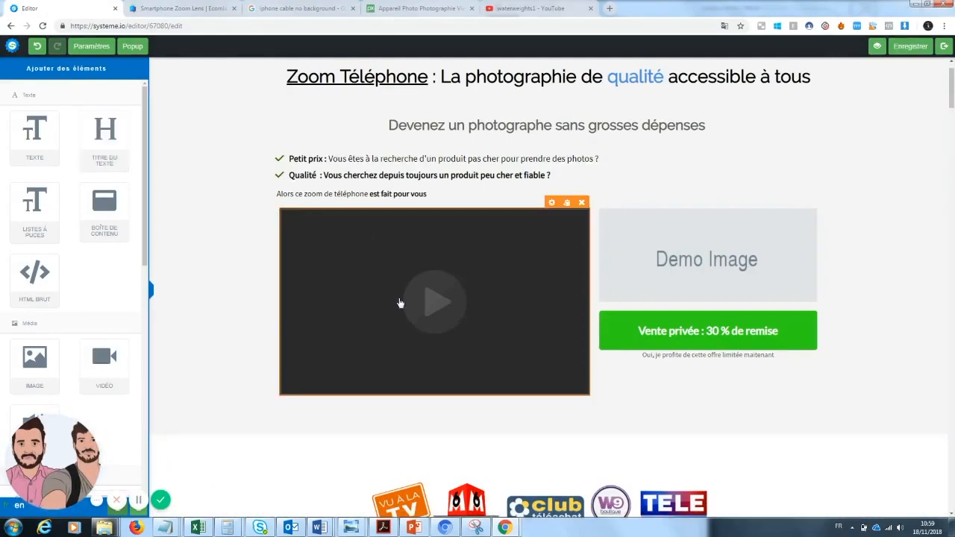
{"action": "left_click", "coordinate": [551, 202]}
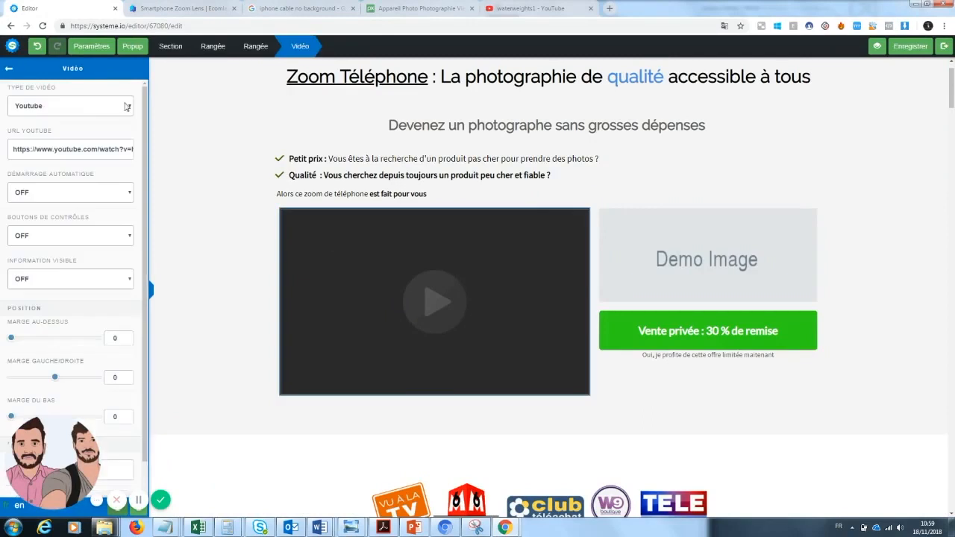
{"action": "triple_click", "coordinate": [87, 143]}
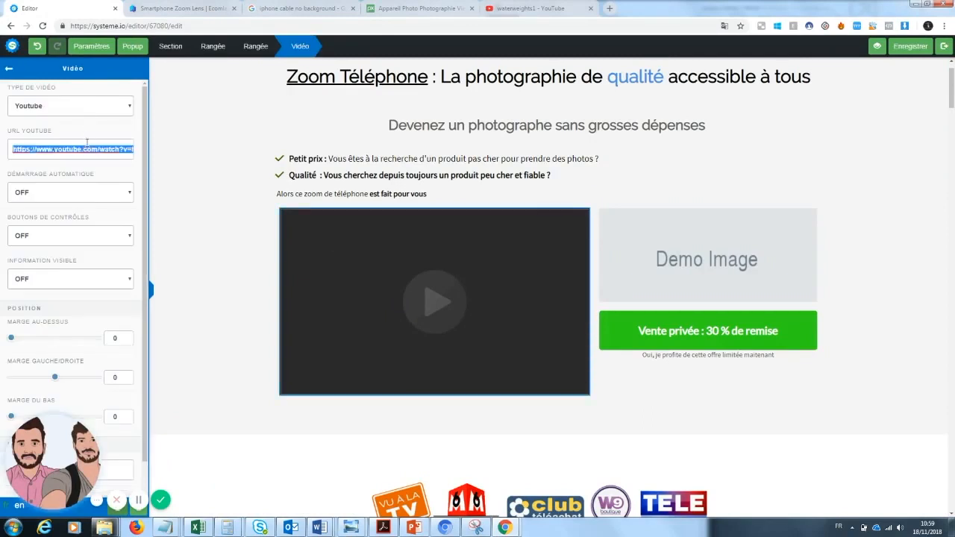
{"action": "key", "text": "ctrl+v"}
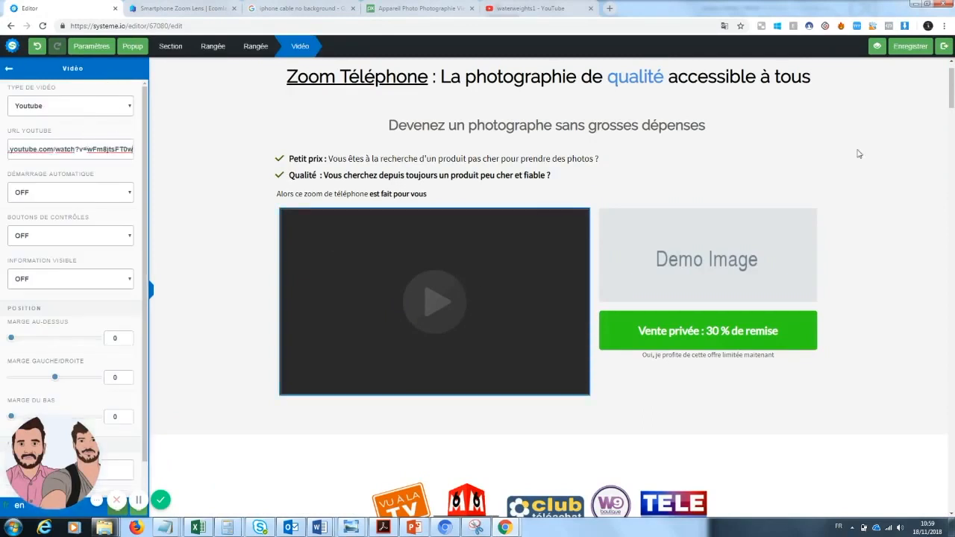
{"action": "left_click", "coordinate": [914, 51]}
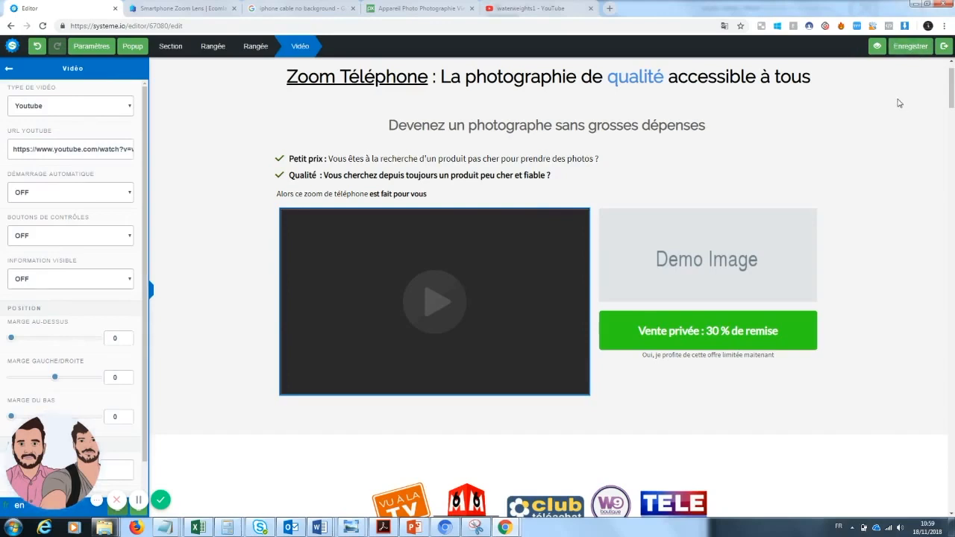
Step: Allow pop-ups for systeme.io and preview the sales page to check the embedded video
{"action": "left_click", "coordinate": [877, 47]}
{"action": "left_click", "coordinate": [672, 26]}
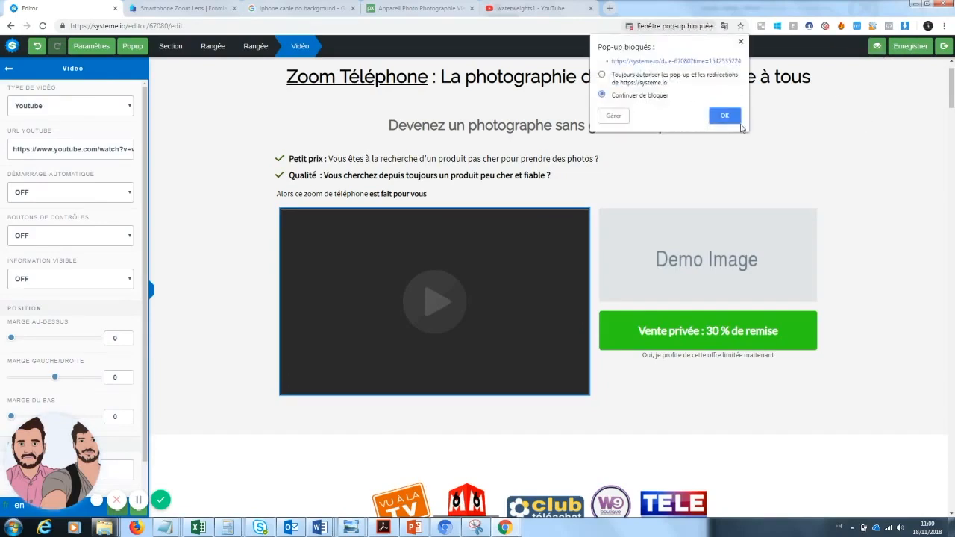
{"action": "left_click", "coordinate": [724, 116]}
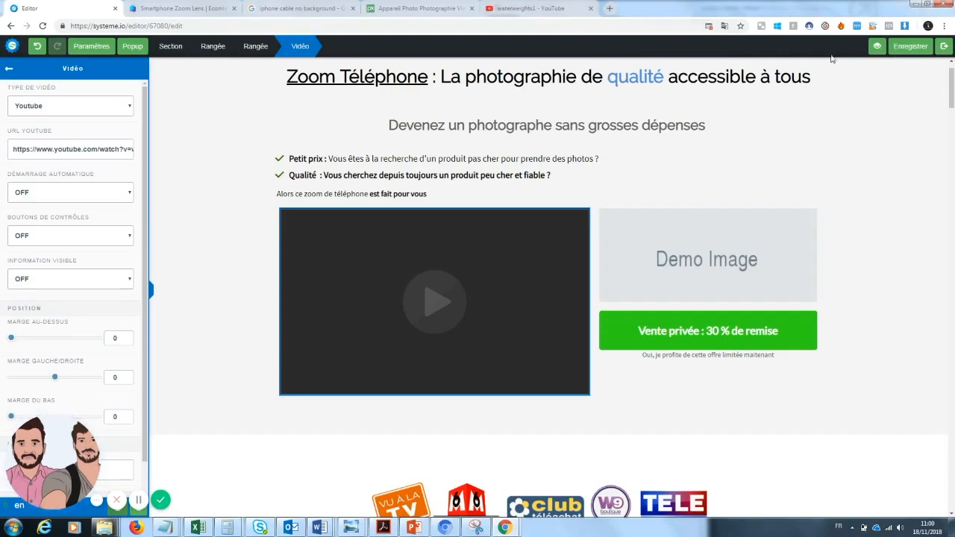
{"action": "left_click", "coordinate": [881, 49]}
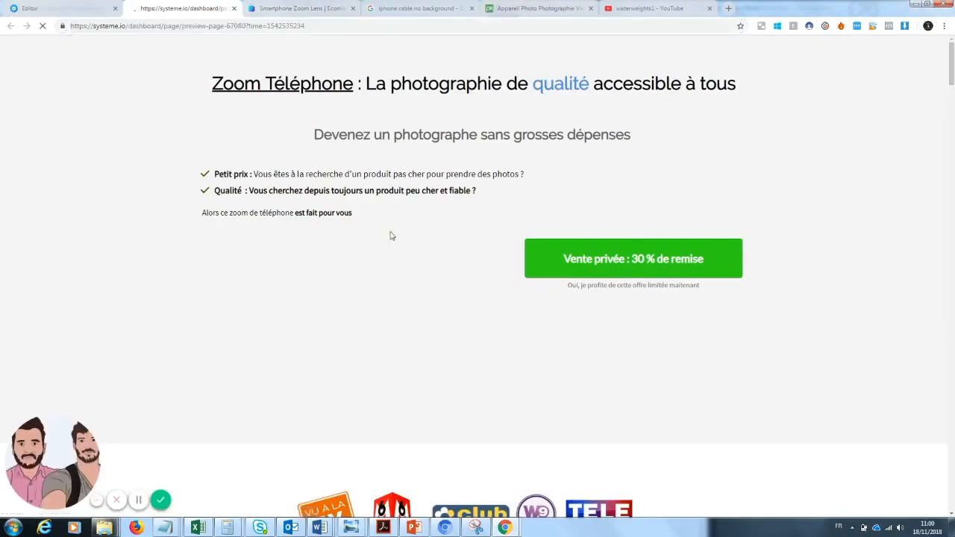
{"action": "left_click_drag", "start_coordinate": [952, 74], "coordinate": [953, 69]}
{"action": "left_click", "coordinate": [613, 162]}
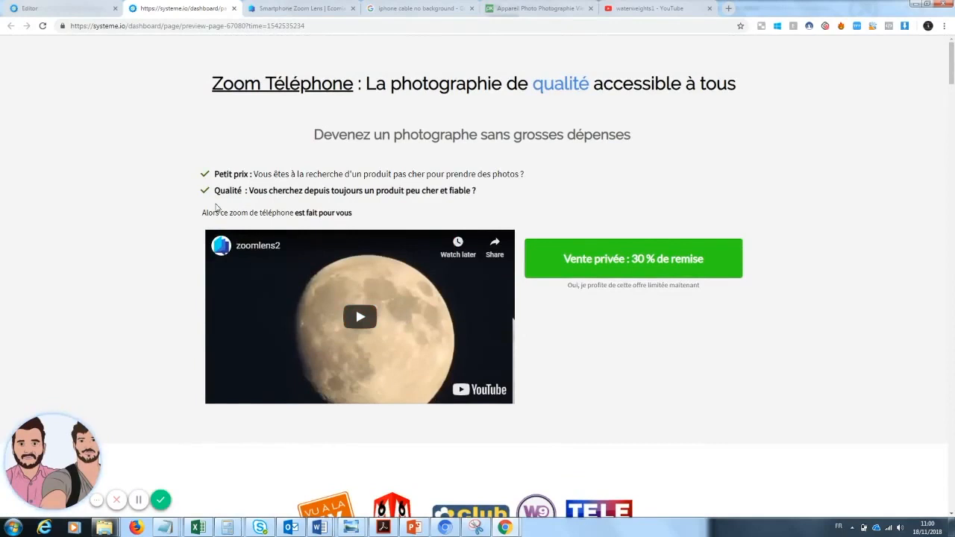
Step: Return to the page editor and add a text element below the video block reading "VU sur YOUTUBE !!"
{"action": "left_click", "coordinate": [87, 6]}
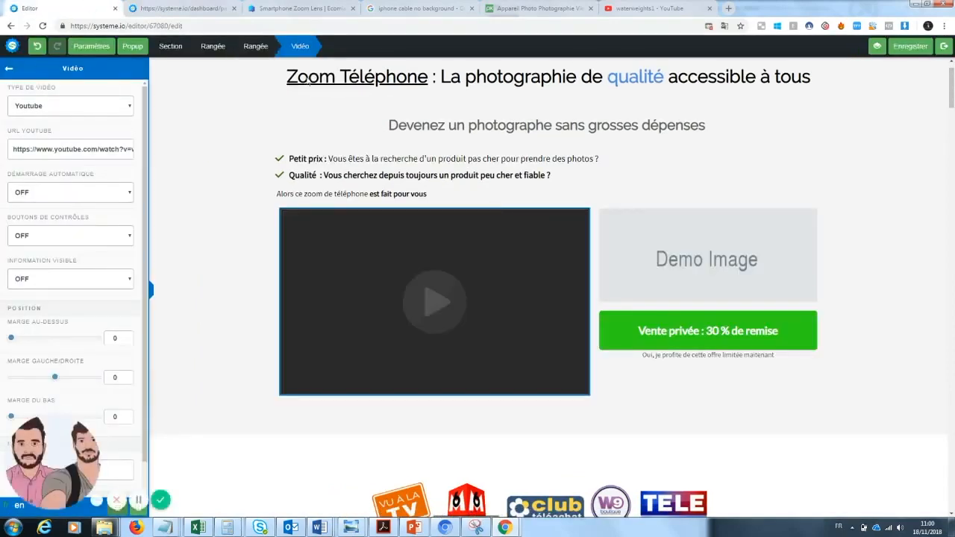
{"action": "left_click", "coordinate": [11, 69]}
{"action": "left_click_drag", "start_coordinate": [298, 285], "coordinate": [428, 417]}
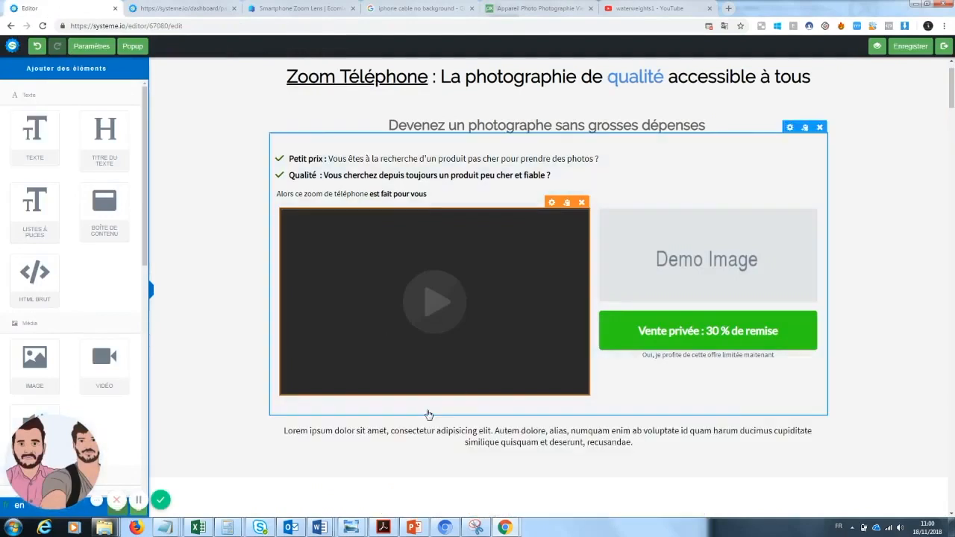
{"action": "left_click", "coordinate": [650, 443]}
{"action": "left_click_drag", "start_coordinate": [650, 443], "coordinate": [280, 429]}
{"action": "type", "text": "VU s"}
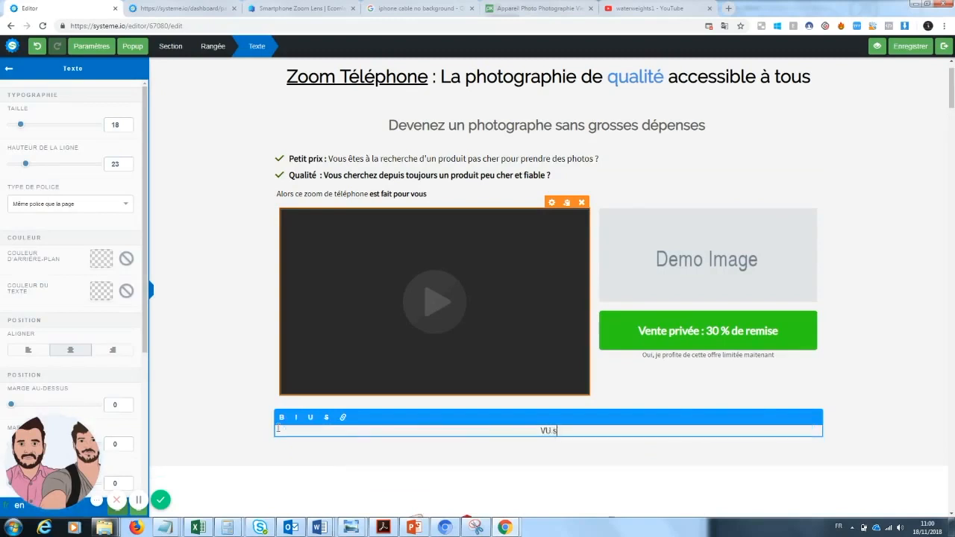
{"action": "type", "text": "ur YOUTUBE !!"}
{"action": "left_click_drag", "start_coordinate": [954, 85], "coordinate": [954, 98]}
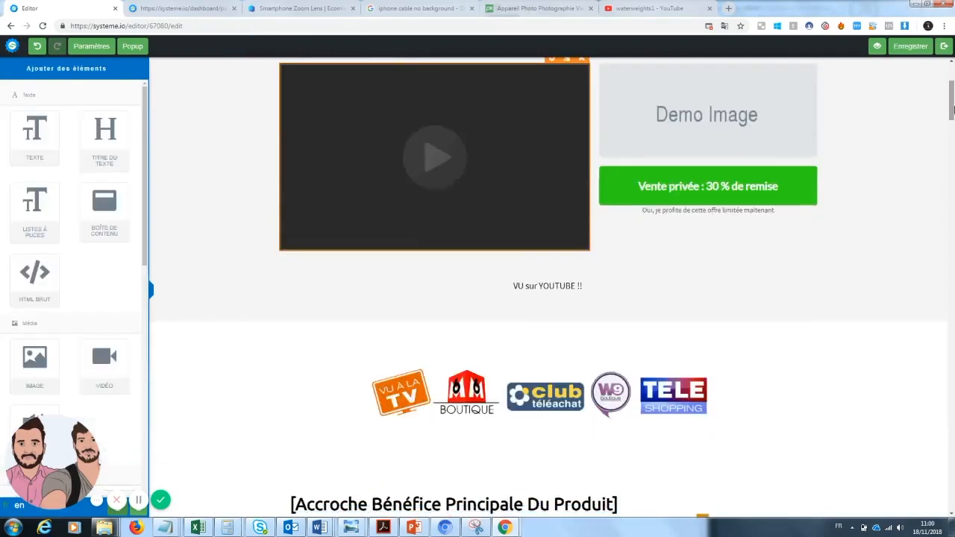
{"action": "left_click", "coordinate": [575, 283]}
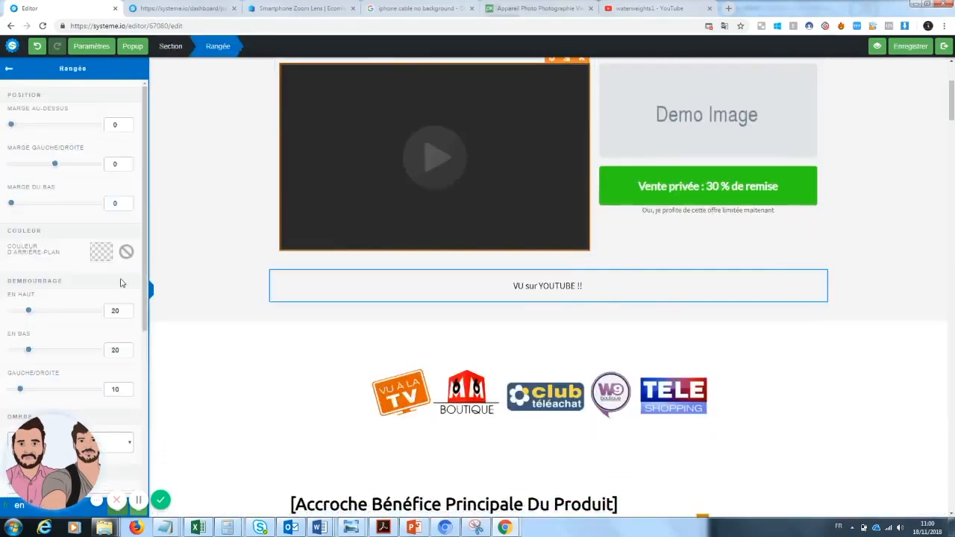
{"action": "left_click_drag", "start_coordinate": [146, 284], "coordinate": [150, 419]}
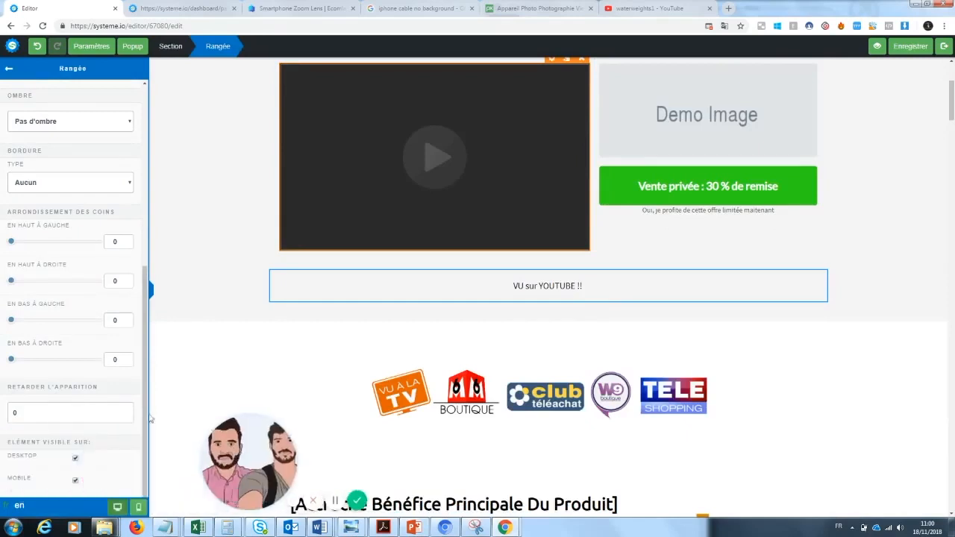
{"action": "left_click", "coordinate": [91, 46]}
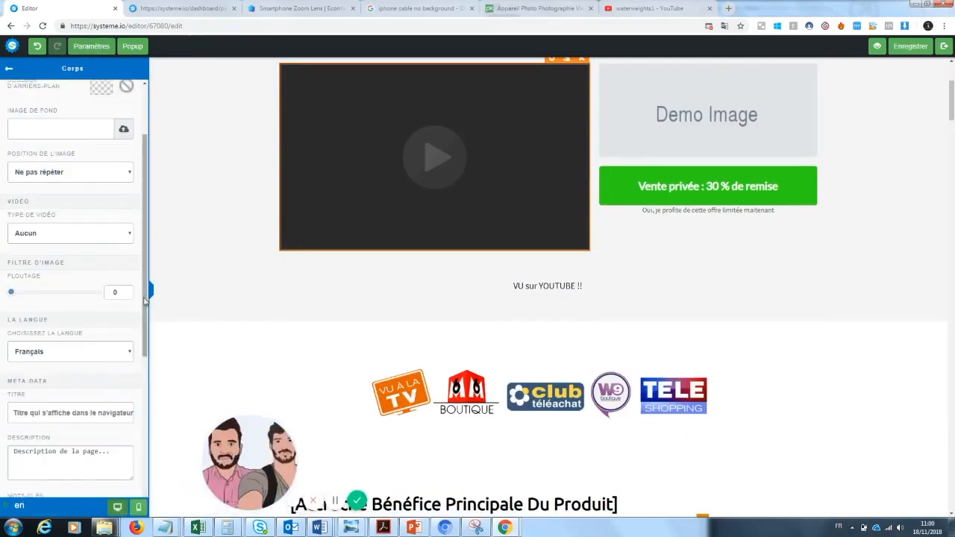
{"action": "scroll", "coordinate": [132, 438], "scroll_direction": "down", "scroll_amount": 3}
{"action": "scroll", "coordinate": [132, 438], "scroll_direction": "down", "scroll_amount": 2}
{"action": "scroll", "coordinate": [127, 373], "scroll_direction": "up", "scroll_amount": 5}
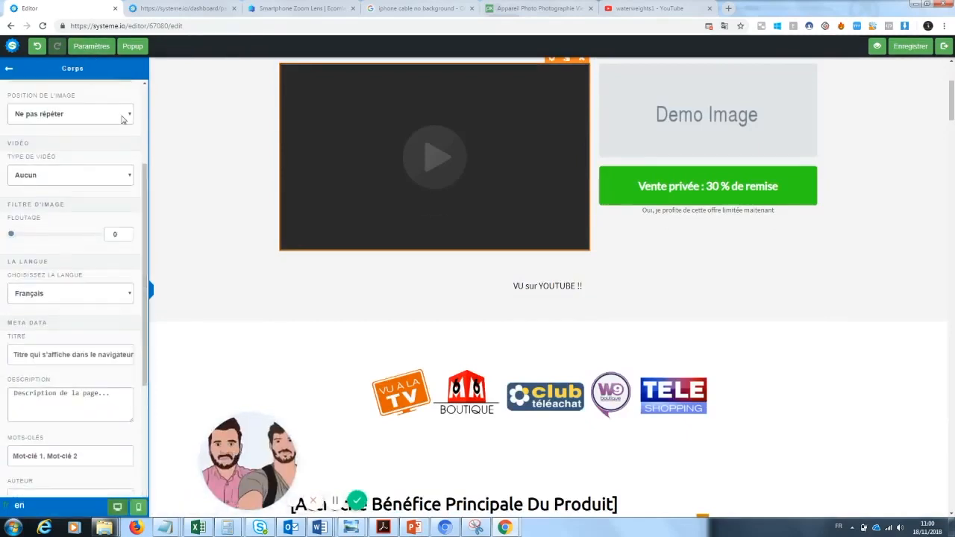
{"action": "left_click", "coordinate": [100, 49]}
Step: Insert a 1/3–2/3 column row directly under the video and add the text "VU sur Youtube !!" to its narrow column
{"action": "scroll", "coordinate": [142, 209], "scroll_direction": "down", "scroll_amount": 3}
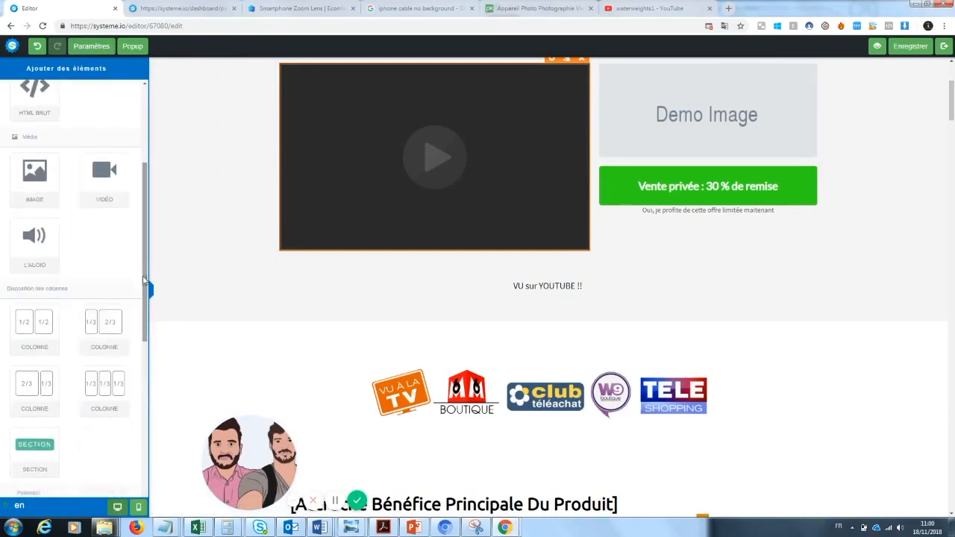
{"action": "left_click_drag", "start_coordinate": [92, 315], "coordinate": [508, 261]}
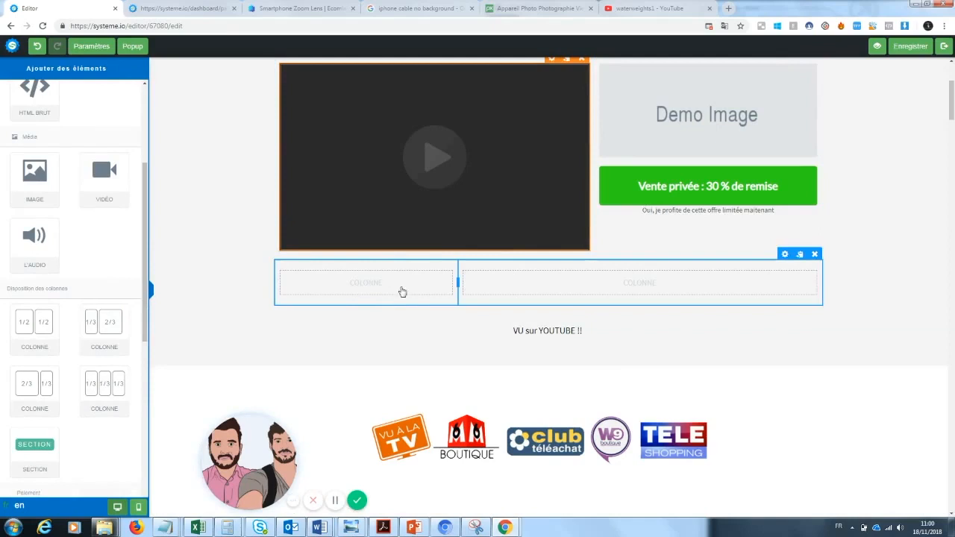
{"action": "left_click_drag", "start_coordinate": [144, 265], "coordinate": [147, 158]}
{"action": "left_click_drag", "start_coordinate": [35, 138], "coordinate": [382, 284]}
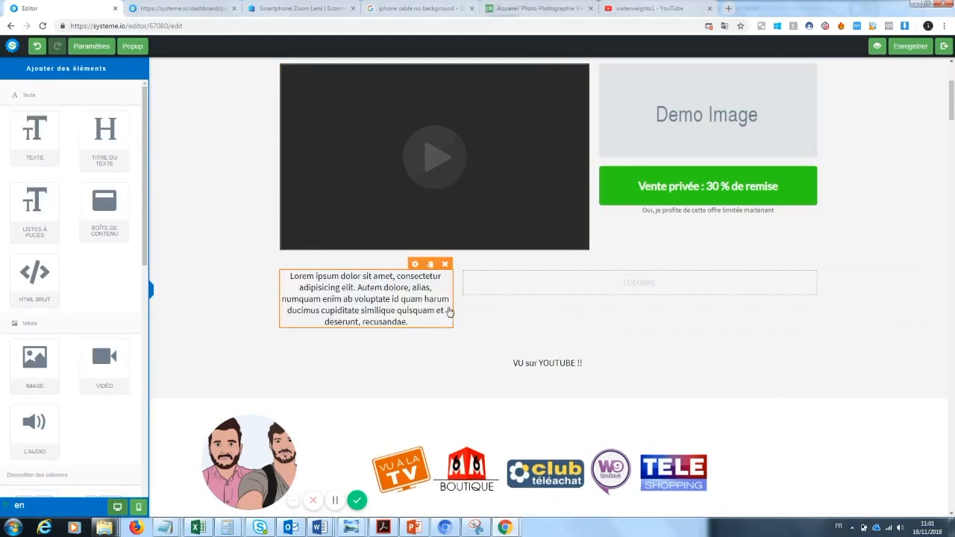
{"action": "double_click", "coordinate": [437, 313]}
{"action": "type", "text": "VU sur Youtube !!"}
{"action": "left_click", "coordinate": [453, 342]}
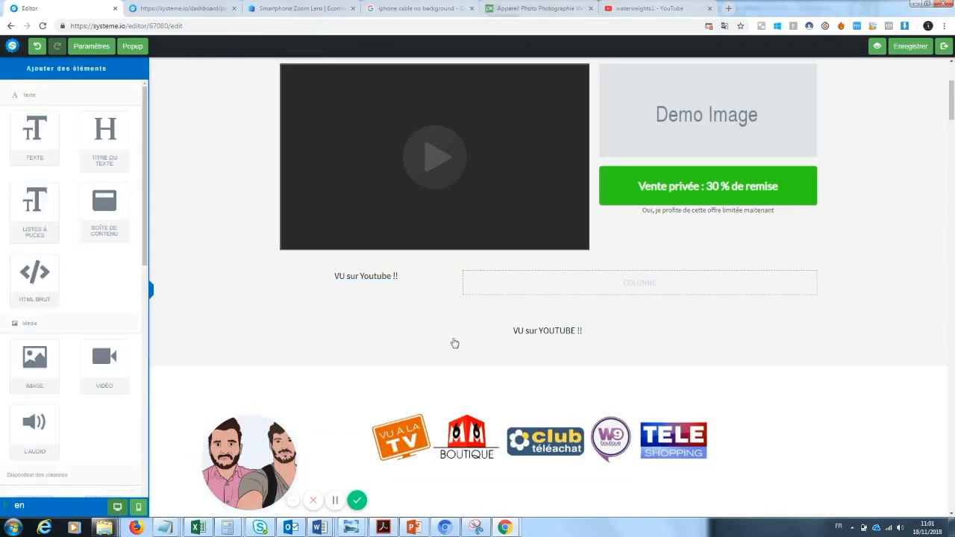
Step: Add a text element to the row's wide column reading "Des milliers de clients déjàn satisfaits !"
{"action": "left_click_drag", "start_coordinate": [34, 136], "coordinate": [618, 285]}
{"action": "left_click", "coordinate": [608, 288]}
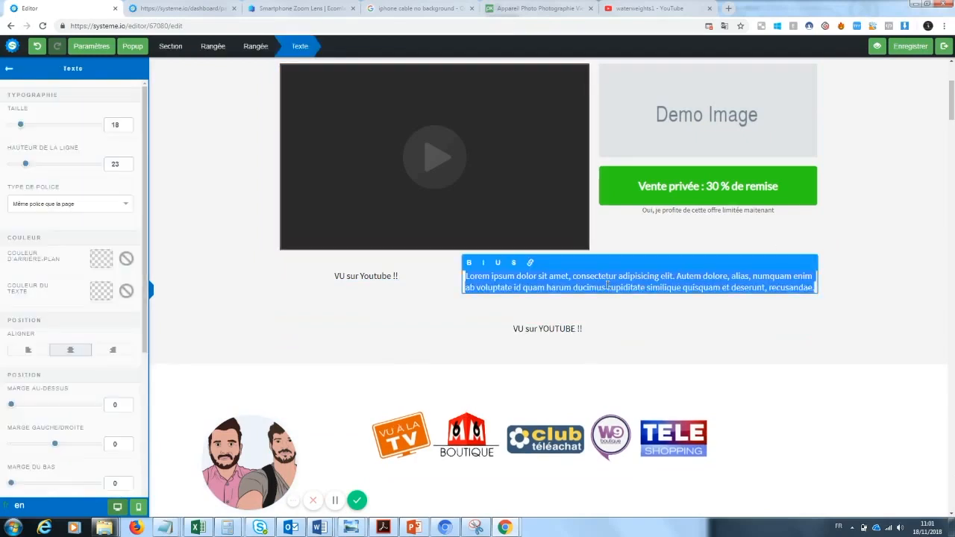
{"action": "key", "text": "BackSpace"}
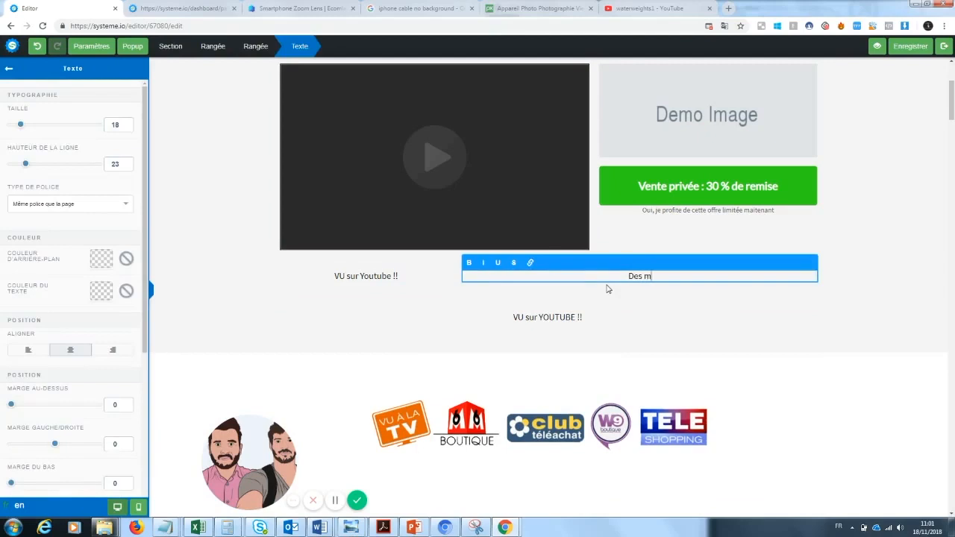
{"action": "type", "text": "Des milliers de clients déjàn satisfaits !"}
{"action": "left_click", "coordinate": [556, 337]}
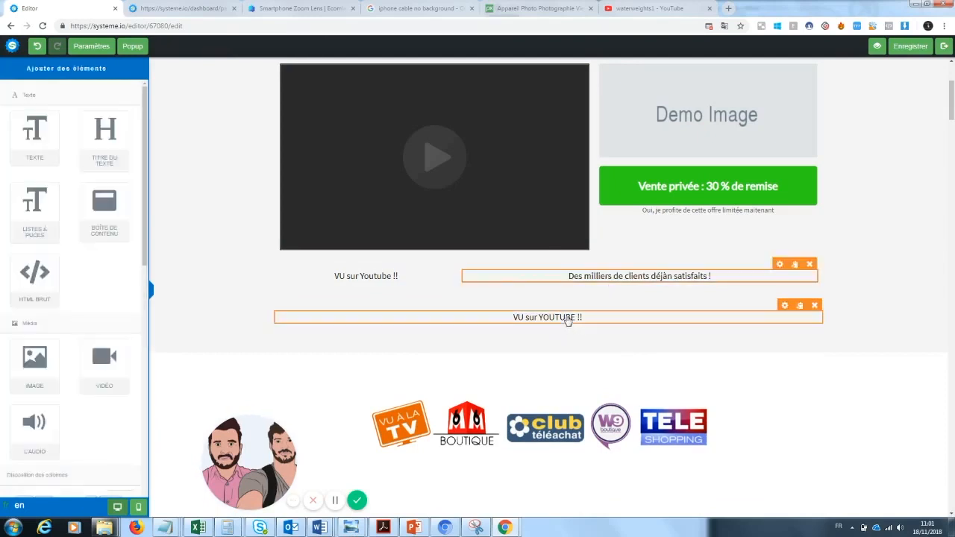
Step: Delete the separate "VU sur YOUTUBE !!" text row below the two-column row
{"action": "left_click", "coordinate": [820, 295]}
{"action": "left_click", "coordinate": [520, 83]}
Step: Enlarge the "VU sur Youtube !!" text below the video to size 32 and colour it red
{"action": "left_click", "coordinate": [404, 276]}
{"action": "left_click_drag", "start_coordinate": [404, 276], "coordinate": [323, 279]}
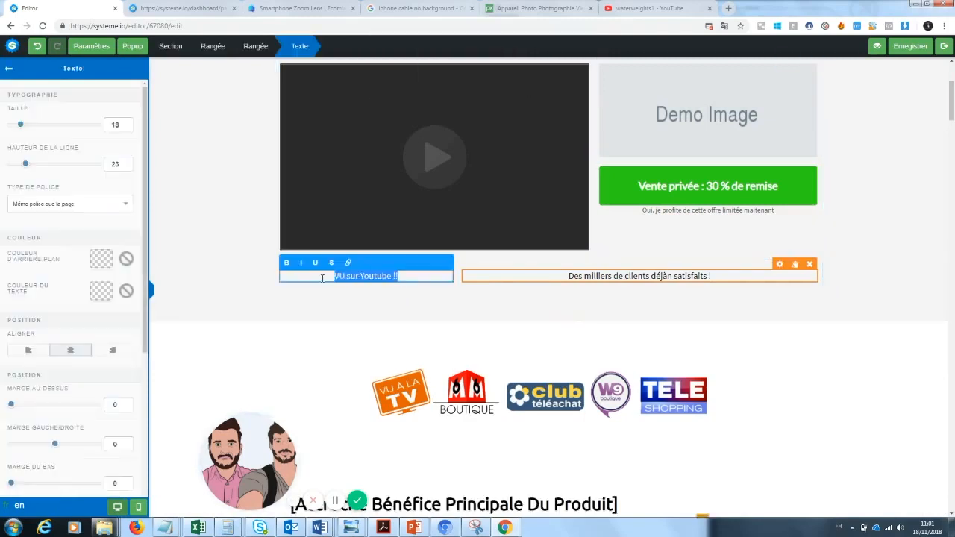
{"action": "left_click_drag", "start_coordinate": [31, 129], "coordinate": [35, 128]}
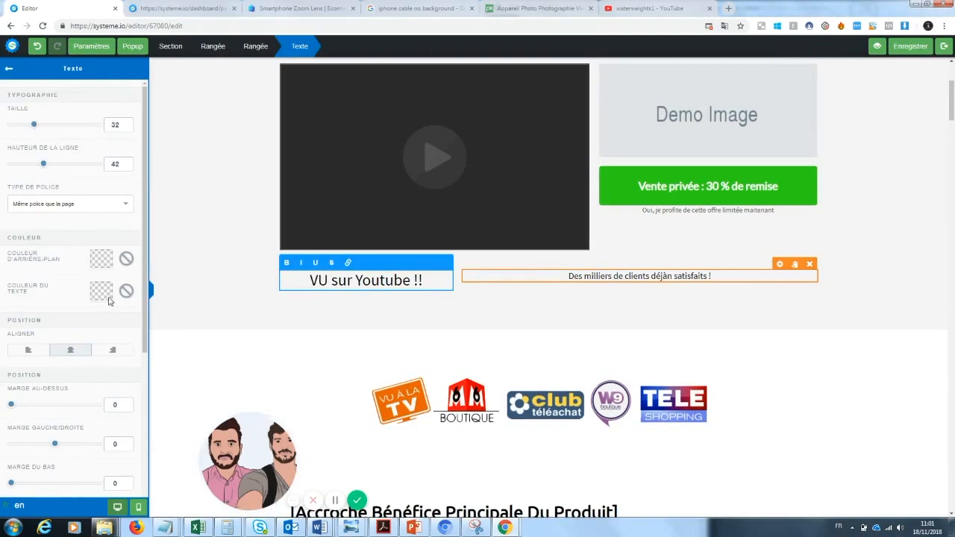
{"action": "left_click", "coordinate": [102, 291]}
{"action": "left_click", "coordinate": [123, 317]}
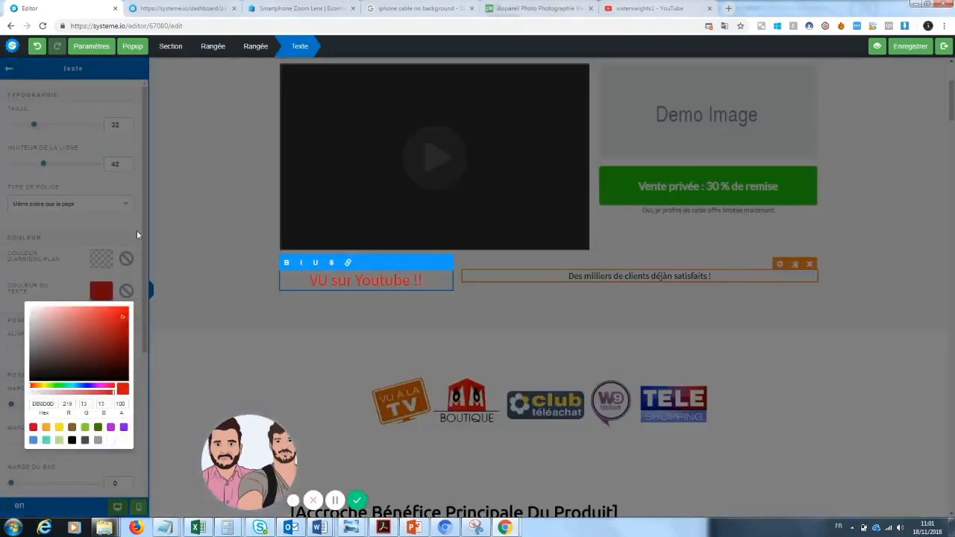
{"action": "left_click", "coordinate": [166, 282]}
Step: Recolour only the words "VU sur" dark grey, leaving "Youtube !!" in red
{"action": "left_click_drag", "start_coordinate": [356, 279], "coordinate": [323, 281]}
{"action": "double_click", "coordinate": [397, 278]}
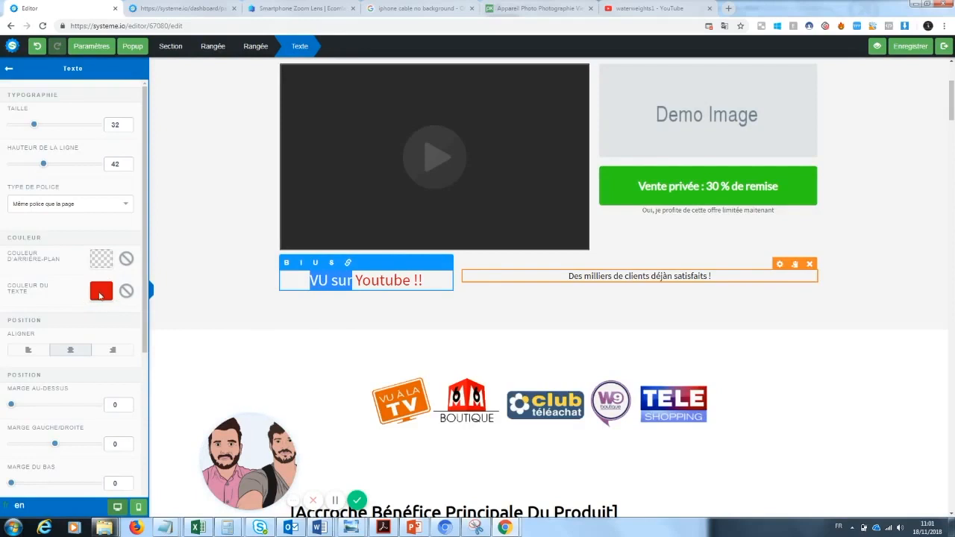
{"action": "left_click", "coordinate": [101, 292]}
{"action": "left_click", "coordinate": [37, 363]}
{"action": "left_click", "coordinate": [317, 316]}
{"action": "left_click", "coordinate": [547, 308]}
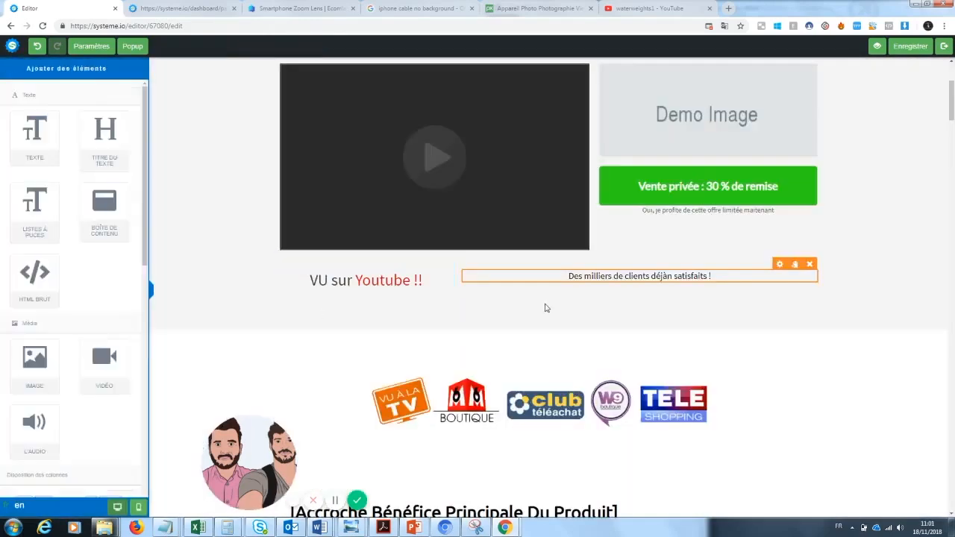
{"action": "left_click", "coordinate": [584, 270]}
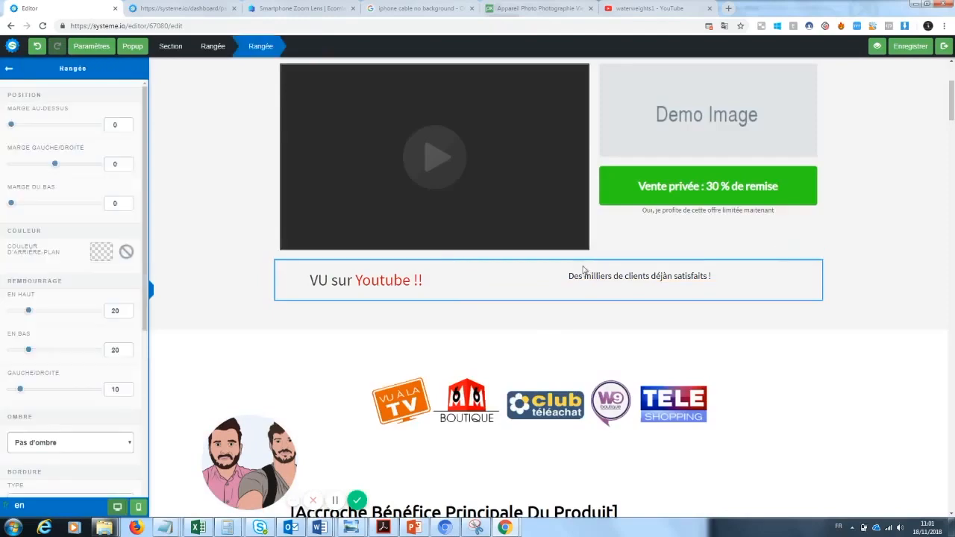
{"action": "left_click", "coordinate": [773, 348]}
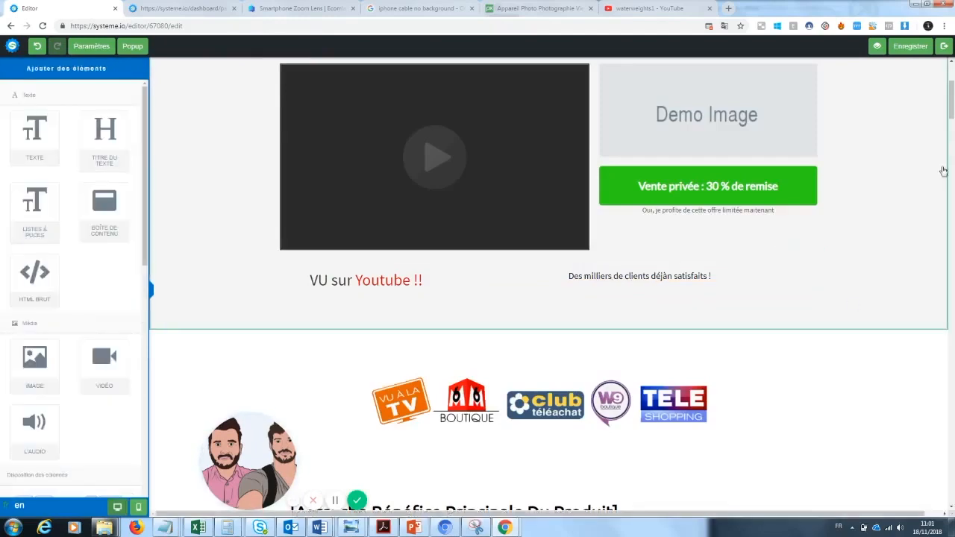
{"action": "scroll", "coordinate": [948, 80], "scroll_direction": "up", "scroll_amount": 3}
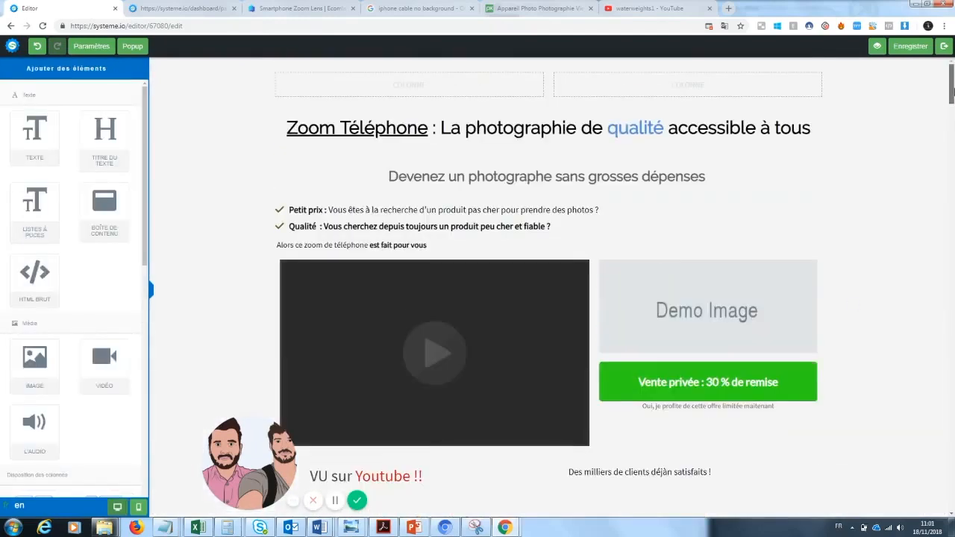
{"action": "scroll", "coordinate": [948, 81], "scroll_direction": "down", "scroll_amount": 1}
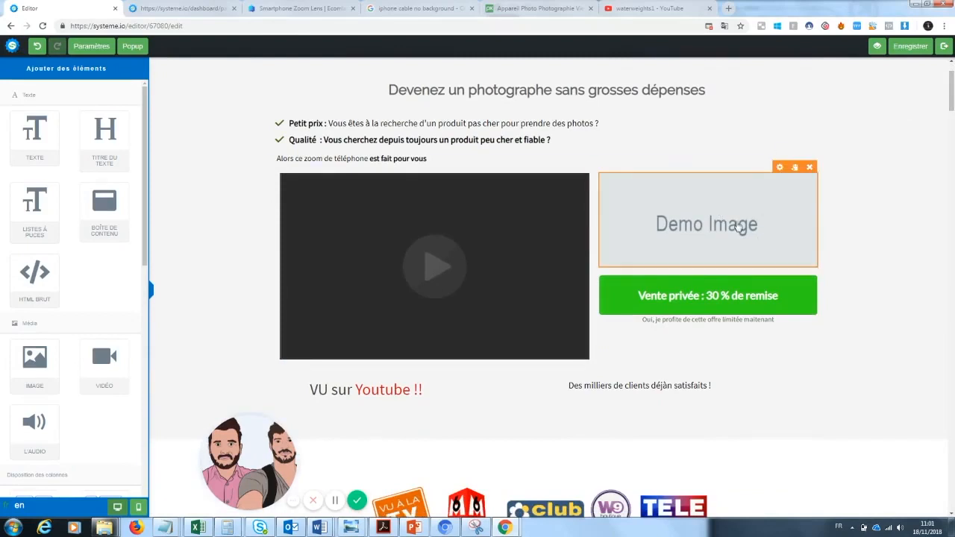
Step: Replace the demo image beside the video with zoomlenspic2-1024x1024.jpg from the uploaded images
{"action": "left_click", "coordinate": [669, 243]}
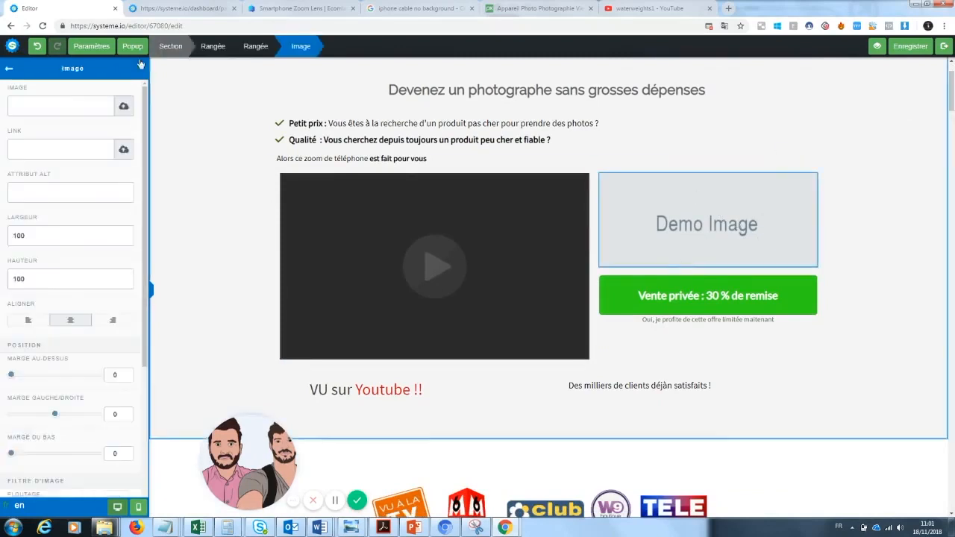
{"action": "left_click", "coordinate": [124, 106]}
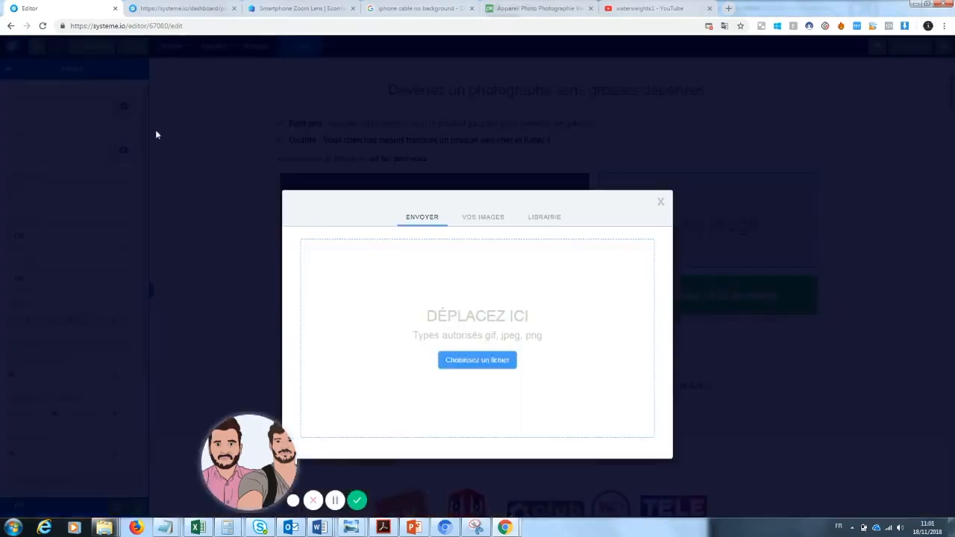
{"action": "left_click", "coordinate": [475, 218]}
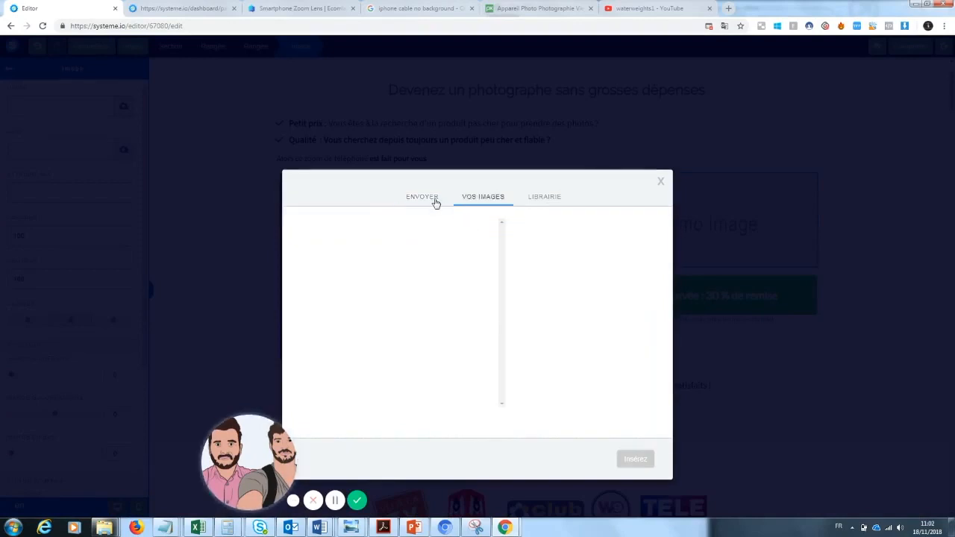
{"action": "left_click_drag", "start_coordinate": [255, 456], "coordinate": [93, 454]}
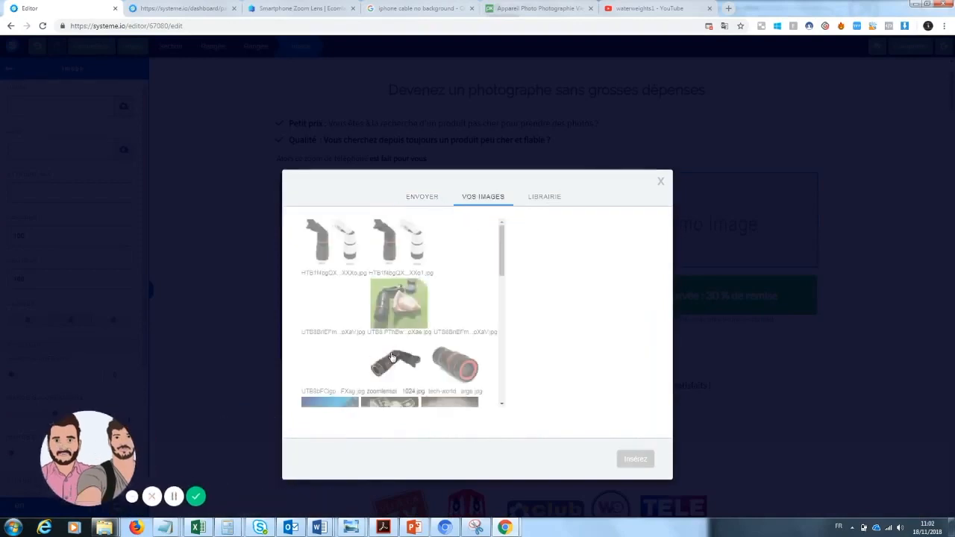
{"action": "scroll", "coordinate": [415, 301], "scroll_direction": "down", "scroll_amount": 1}
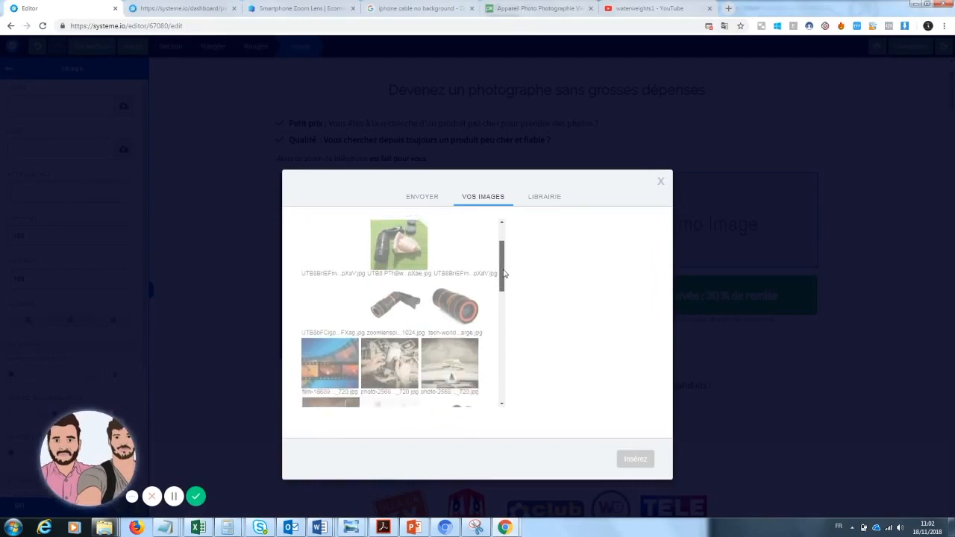
{"action": "left_click", "coordinate": [414, 301]}
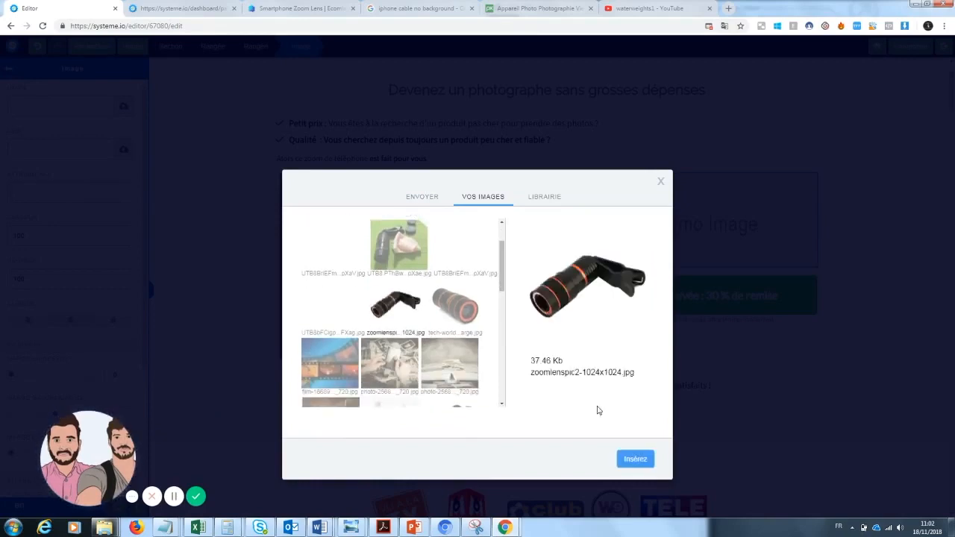
{"action": "left_click", "coordinate": [633, 459]}
{"action": "left_click", "coordinate": [895, 263]}
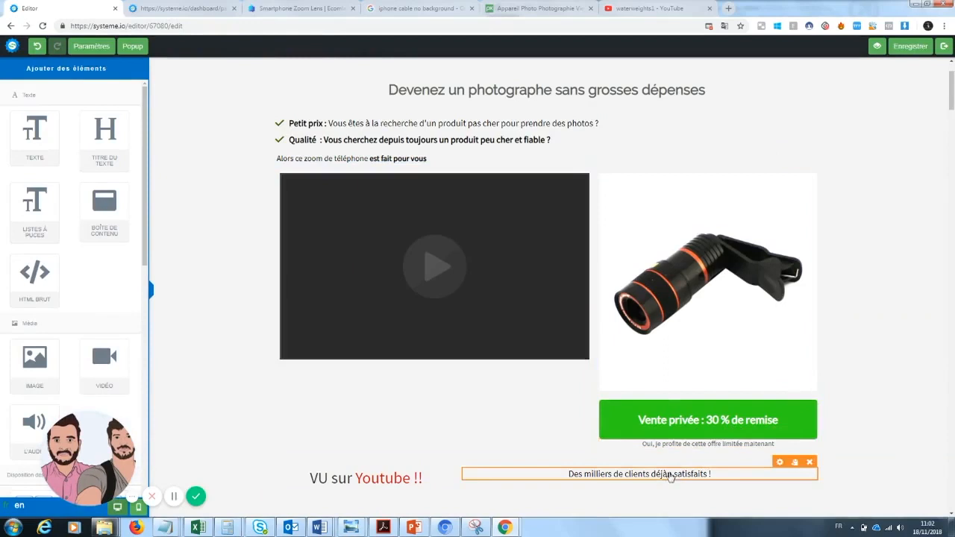
Step: Insert a row of three equal columns directly below the "VU sur Youtube !!" row
{"action": "scroll", "coordinate": [951, 84], "scroll_direction": "up", "scroll_amount": 1}
{"action": "left_click_drag", "start_coordinate": [953, 83], "coordinate": [952, 114]}
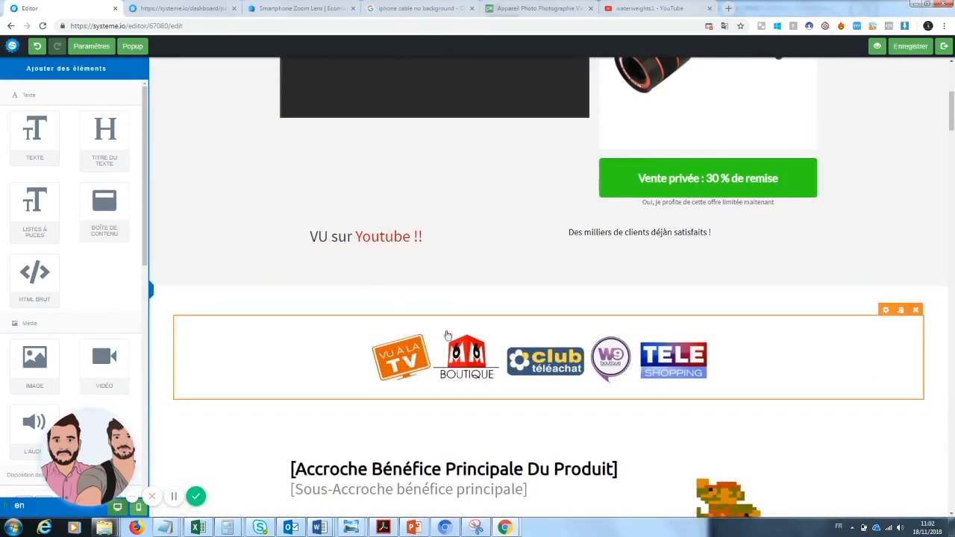
{"action": "scroll", "coordinate": [112, 239], "scroll_direction": "down", "scroll_amount": 3}
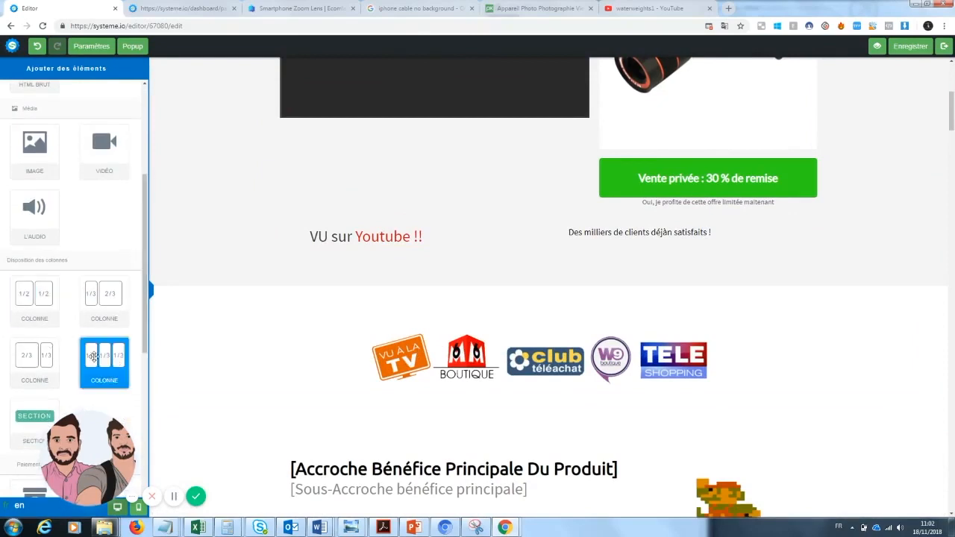
{"action": "left_click_drag", "start_coordinate": [436, 278], "coordinate": [418, 260]}
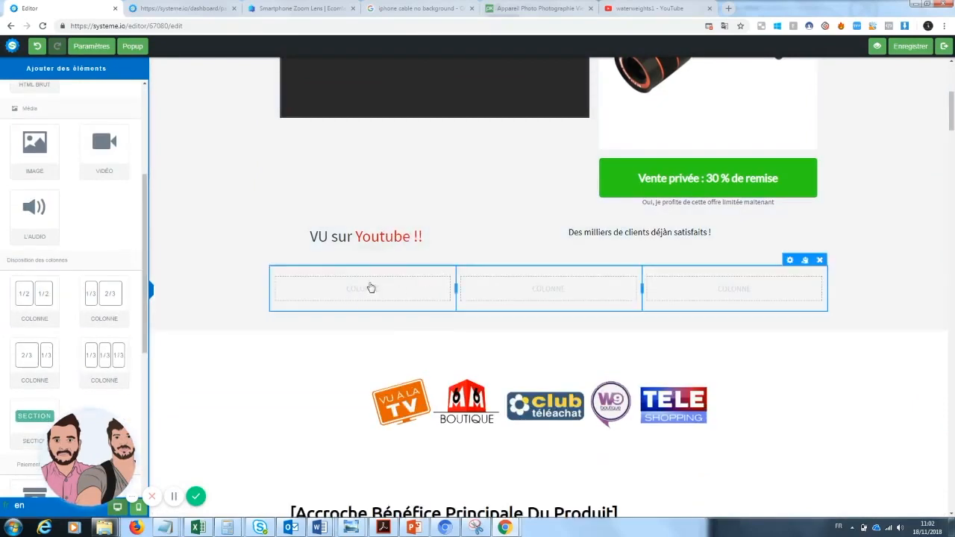
Step: Correct the typo in the satisfied-customers text so it reads "Des milliers de clients déjà satisfaits !"
{"action": "left_click", "coordinate": [672, 232]}
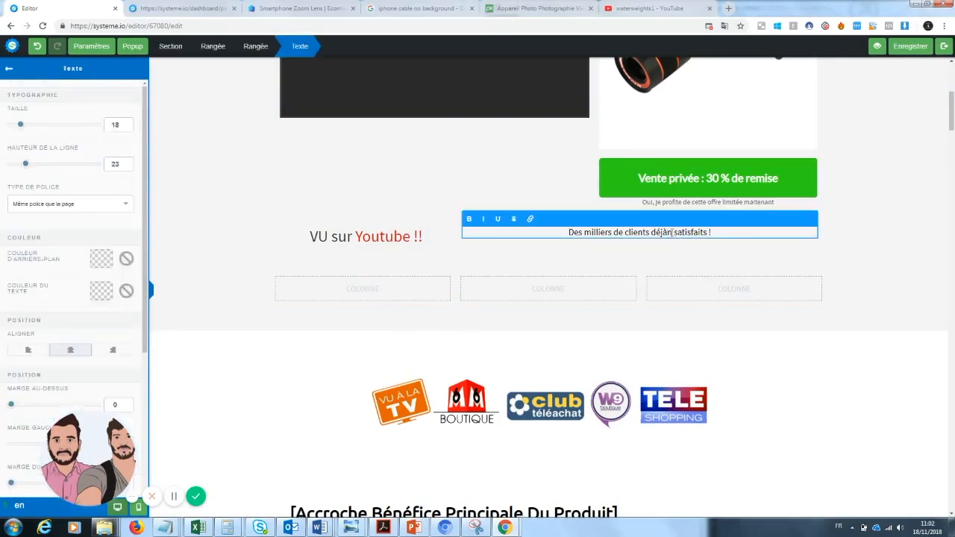
{"action": "key", "text": "BackSpace"}
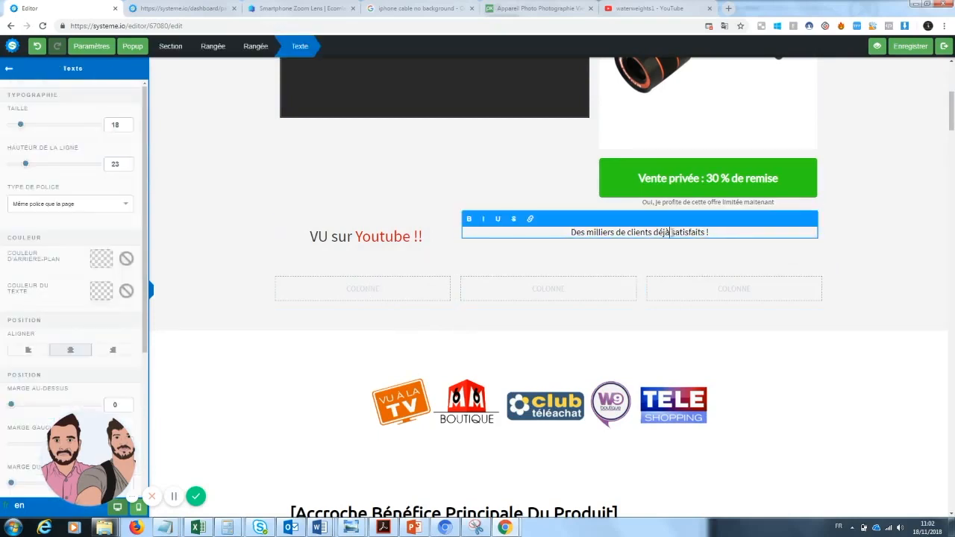
{"action": "left_click", "coordinate": [441, 331]}
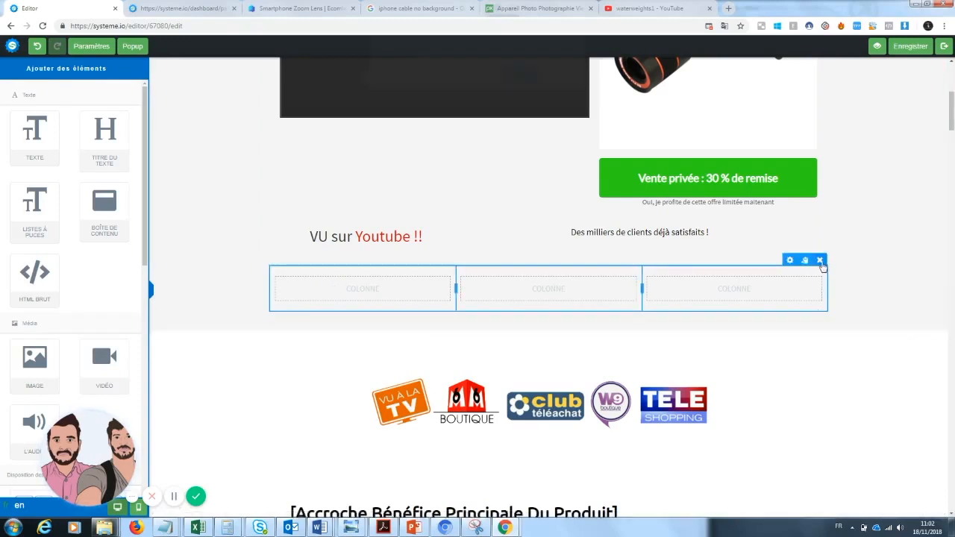
Step: Delete the empty three-column row below the social-proof texts
{"action": "left_click", "coordinate": [820, 261]}
{"action": "left_click", "coordinate": [524, 79]}
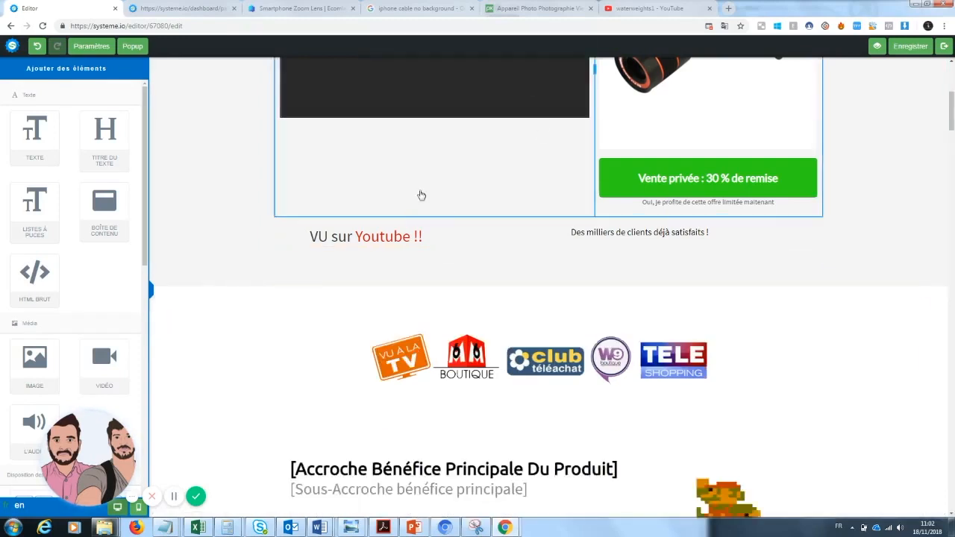
{"action": "scroll", "coordinate": [98, 338], "scroll_direction": "up", "scroll_amount": 4}
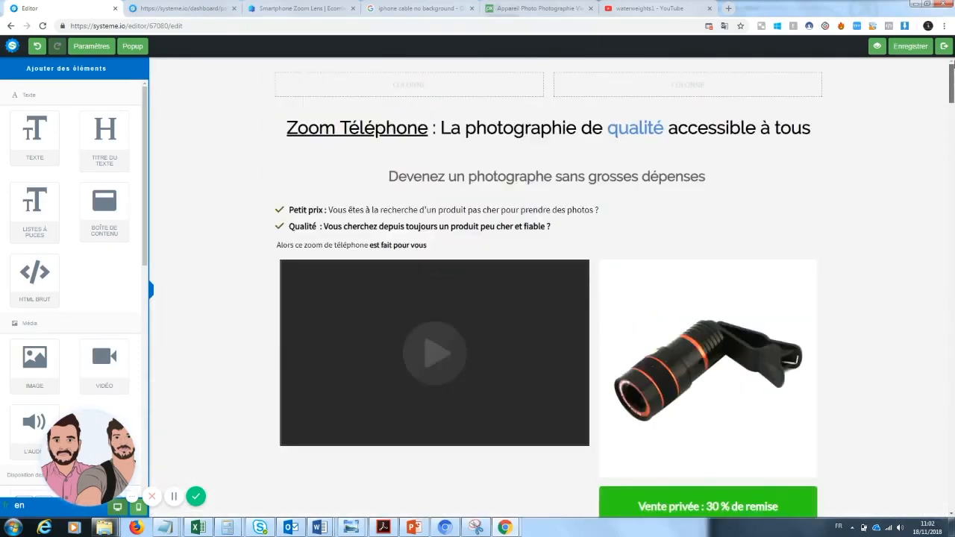
Step: Replace the Mario image beside the main benefit headline with the uploaded "tech-worlds-strongest" picture of the black and red zoom lens
{"action": "scroll", "coordinate": [99, 337], "scroll_direction": "down", "scroll_amount": 8}
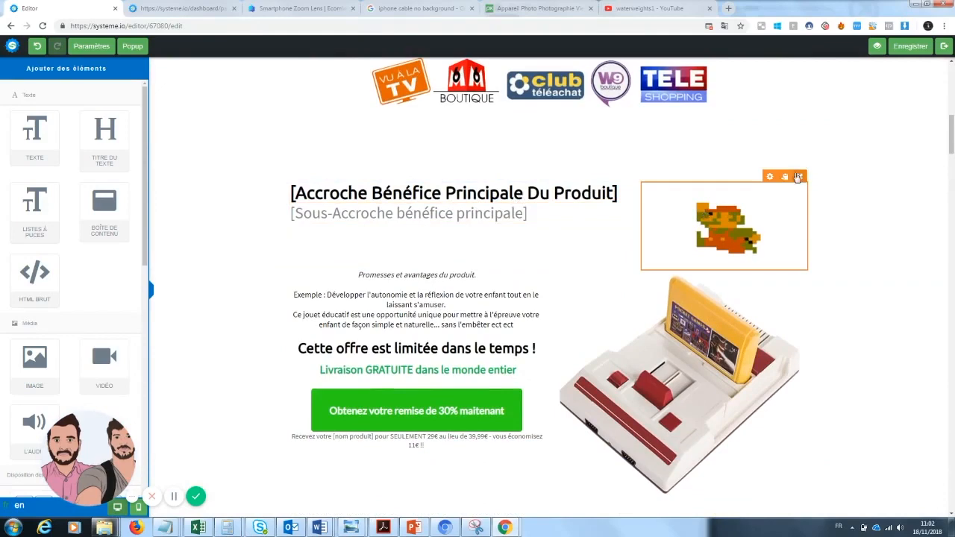
{"action": "left_click", "coordinate": [762, 220]}
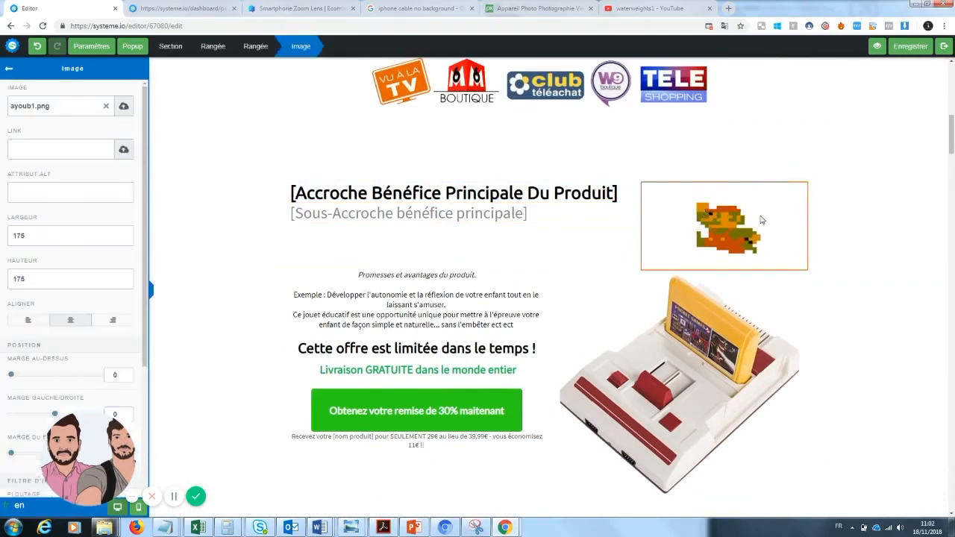
{"action": "left_click", "coordinate": [106, 108]}
{"action": "left_click", "coordinate": [123, 108]}
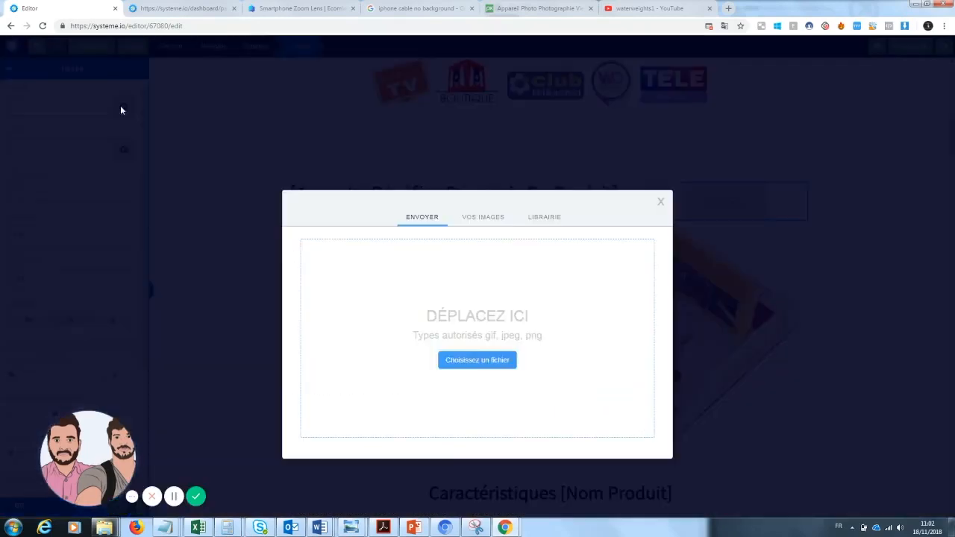
{"action": "left_click", "coordinate": [483, 220]}
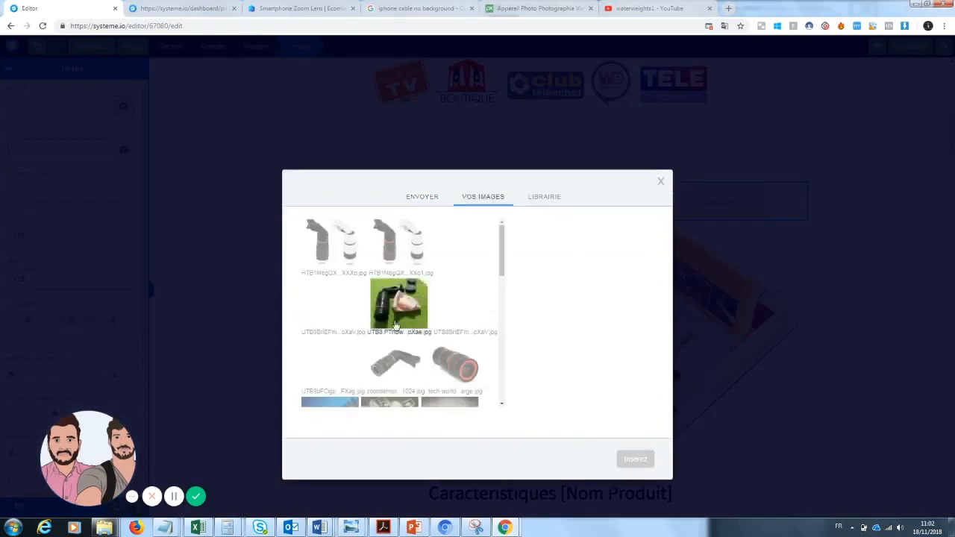
{"action": "left_click", "coordinate": [397, 364]}
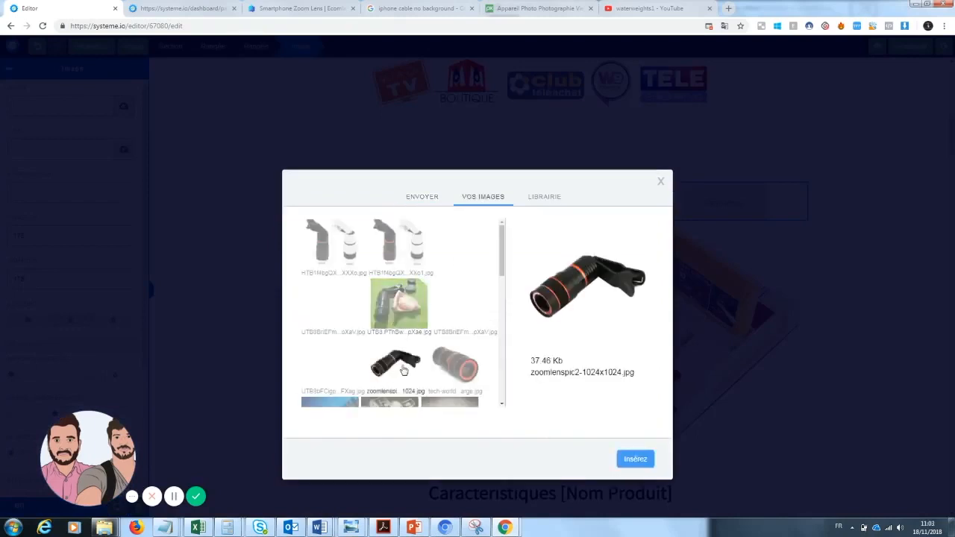
{"action": "left_click", "coordinate": [455, 364]}
{"action": "left_click", "coordinate": [636, 460]}
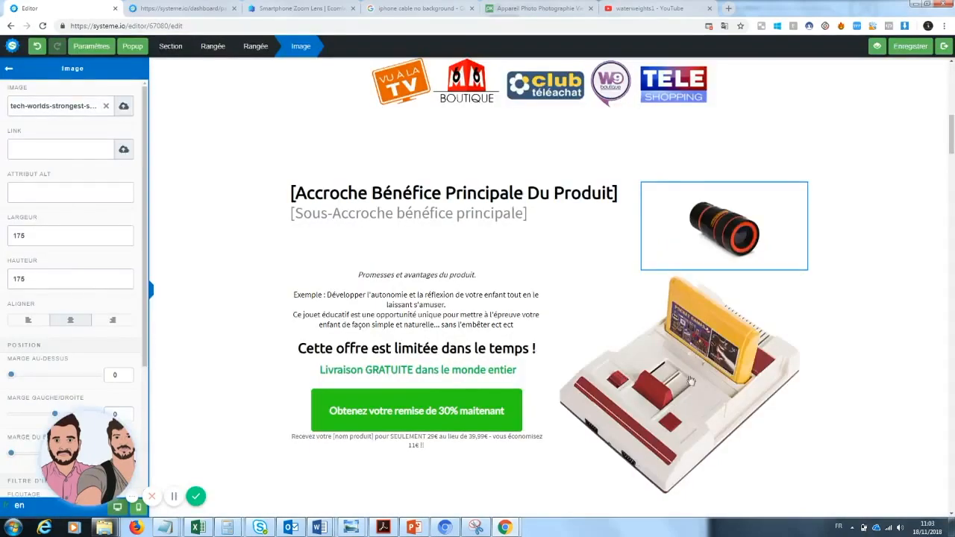
Step: Replace the game console image beside the limited-time offer with the uploaded picture of the black and white clip-on zoom lenses
{"action": "left_click", "coordinate": [711, 432]}
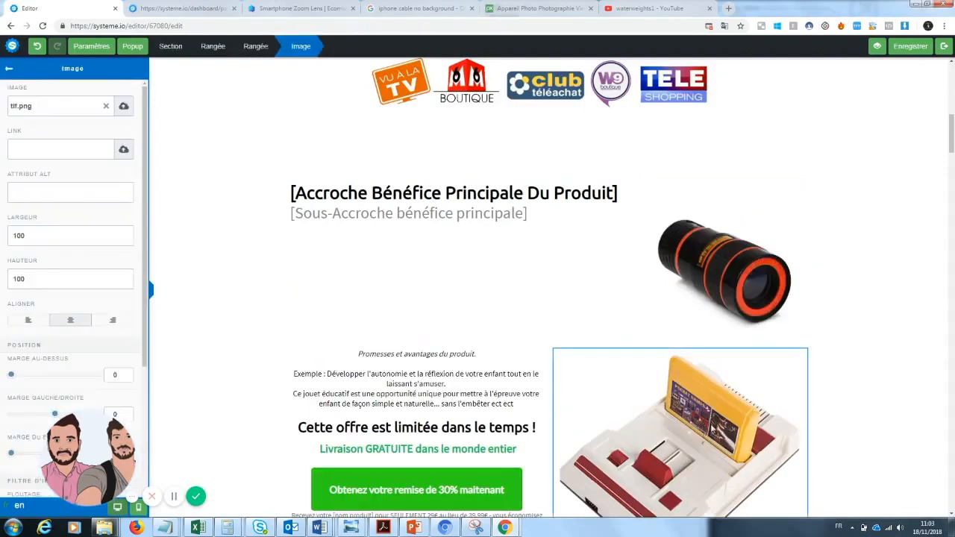
{"action": "left_click", "coordinate": [124, 106]}
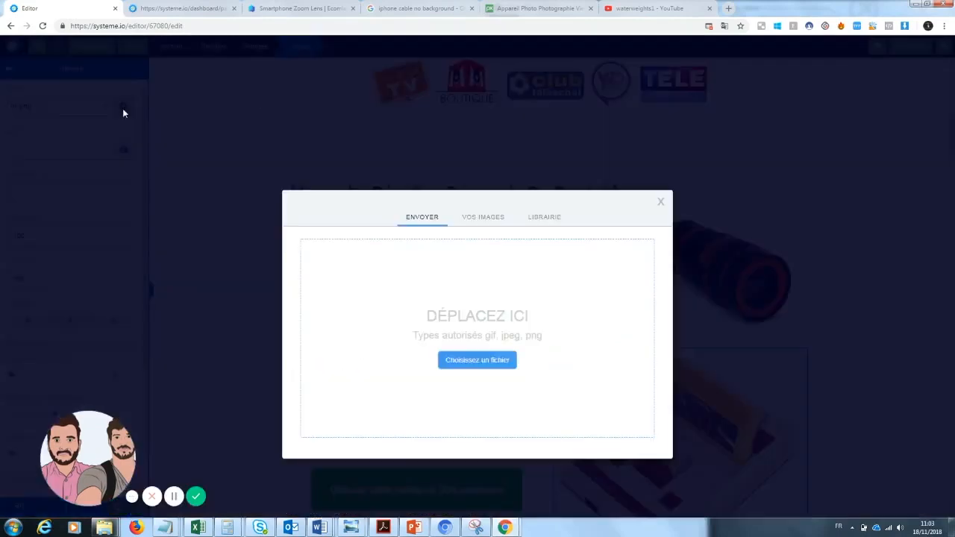
{"action": "left_click", "coordinate": [493, 222]}
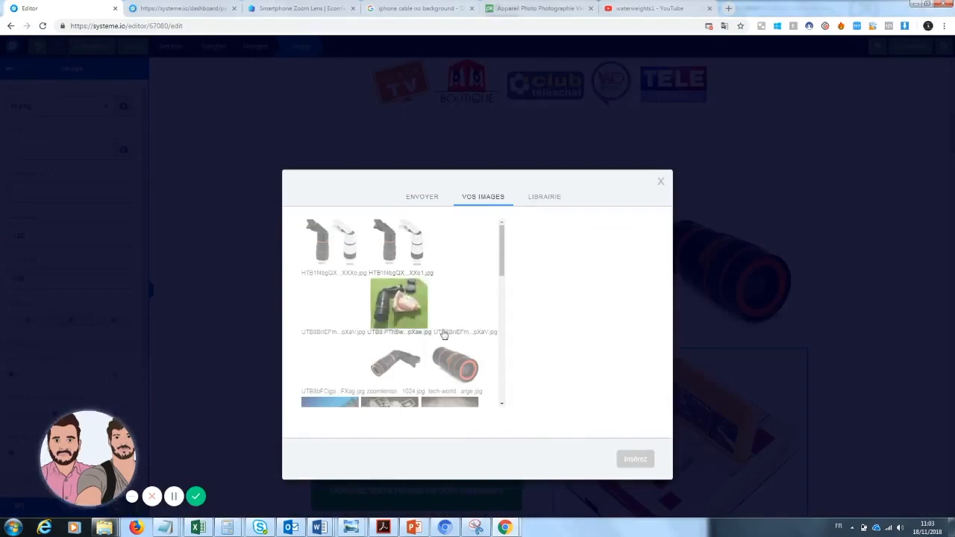
{"action": "left_click_drag", "start_coordinate": [496, 267], "coordinate": [515, 252]}
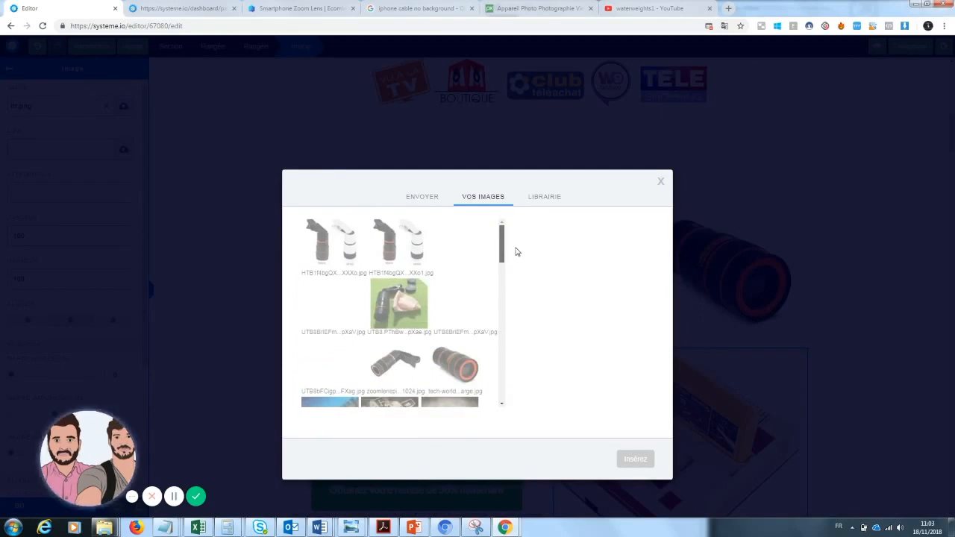
{"action": "scroll", "coordinate": [512, 276], "scroll_direction": "down", "scroll_amount": 1}
{"action": "scroll", "coordinate": [512, 291], "scroll_direction": "down", "scroll_amount": 3}
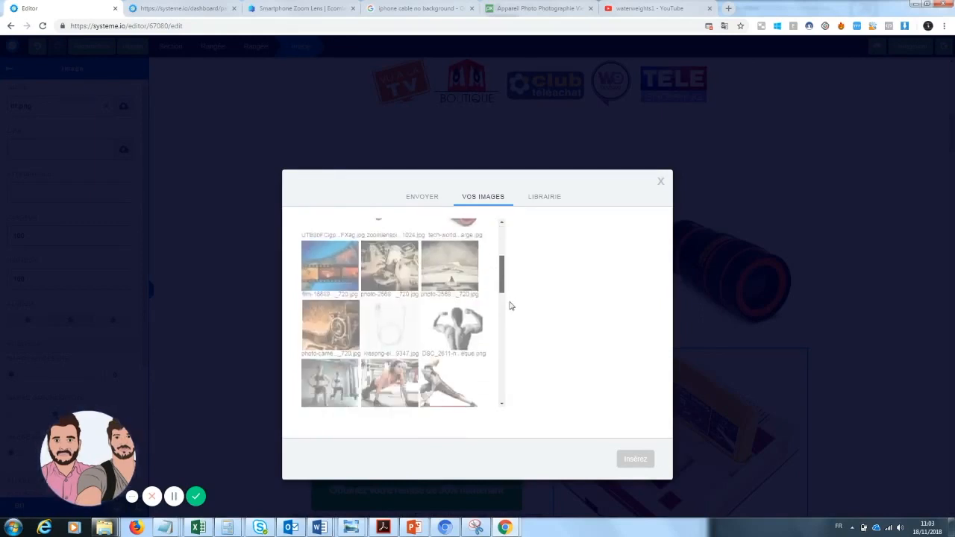
{"action": "scroll", "coordinate": [508, 323], "scroll_direction": "up", "scroll_amount": 5}
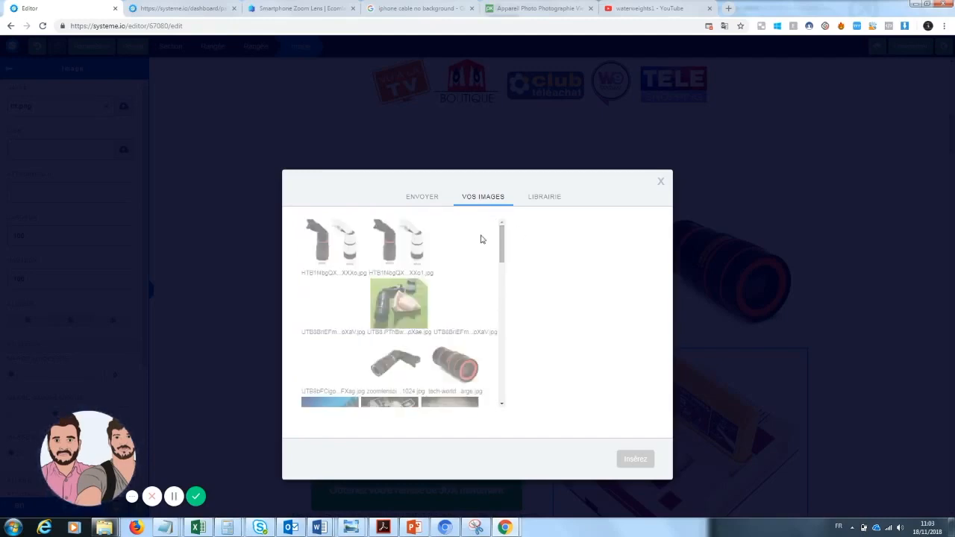
{"action": "left_click", "coordinate": [322, 241]}
{"action": "left_click", "coordinate": [328, 307]}
{"action": "left_click", "coordinate": [331, 266]}
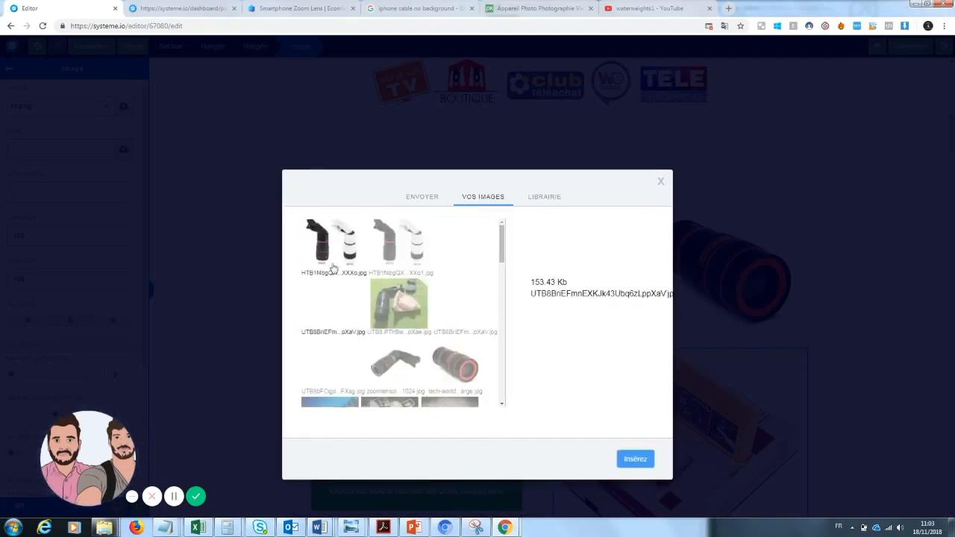
{"action": "left_click", "coordinate": [636, 456]}
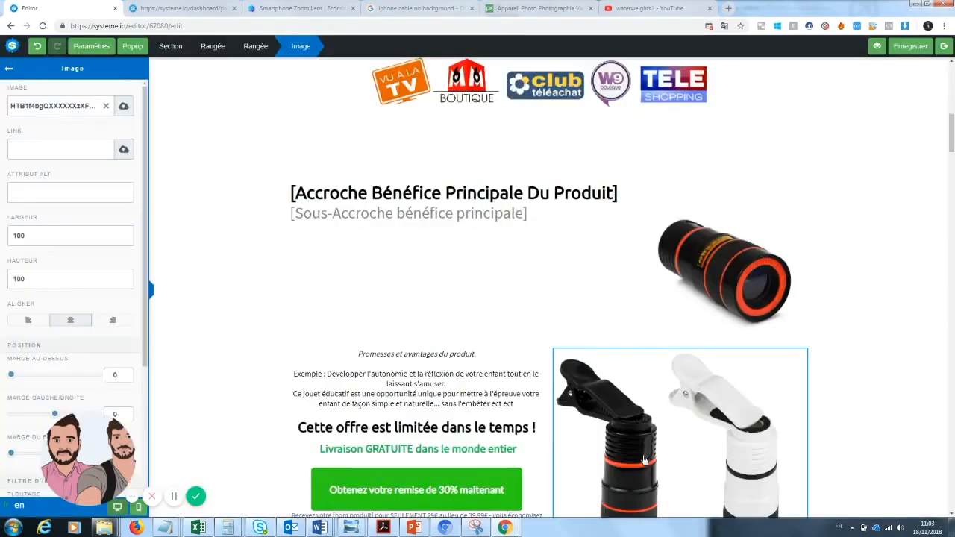
{"action": "left_click", "coordinate": [864, 305]}
{"action": "scroll", "coordinate": [747, 358], "scroll_direction": "down", "scroll_amount": 2}
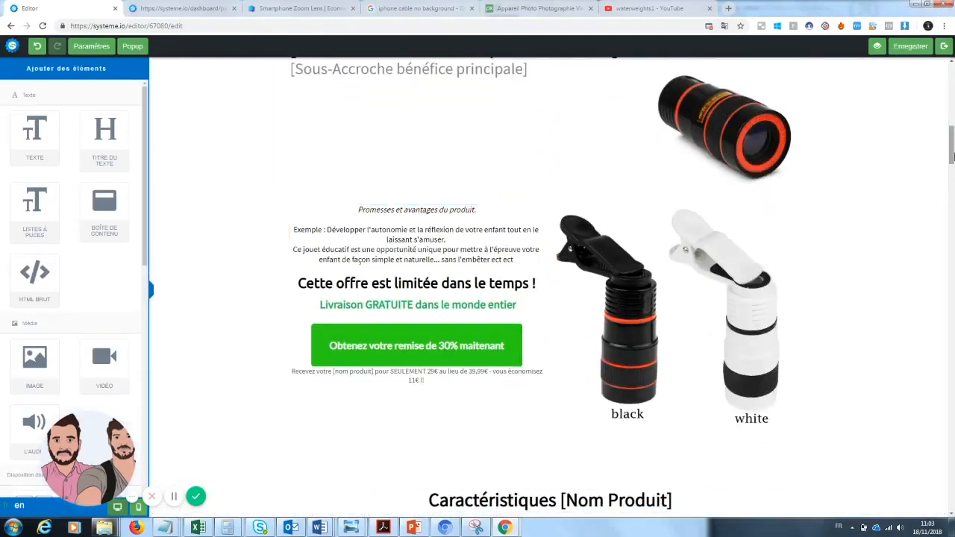
Step: Replace the main benefit headline placeholder with "Prendre des photos sans dépenser une fortune"
{"action": "scroll", "coordinate": [499, 287], "scroll_direction": "up", "scroll_amount": 3}
{"action": "left_click", "coordinate": [619, 270]}
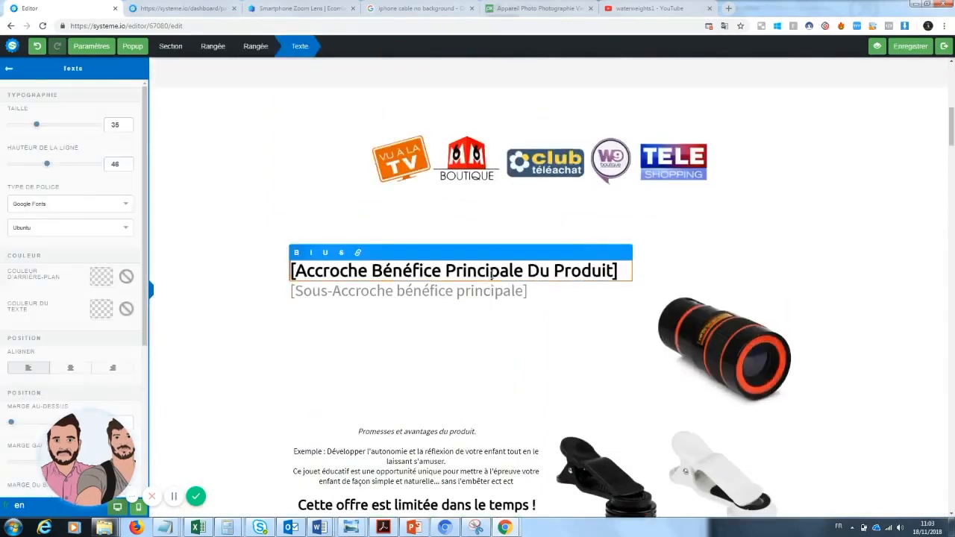
{"action": "left_click_drag", "start_coordinate": [613, 271], "coordinate": [282, 271]}
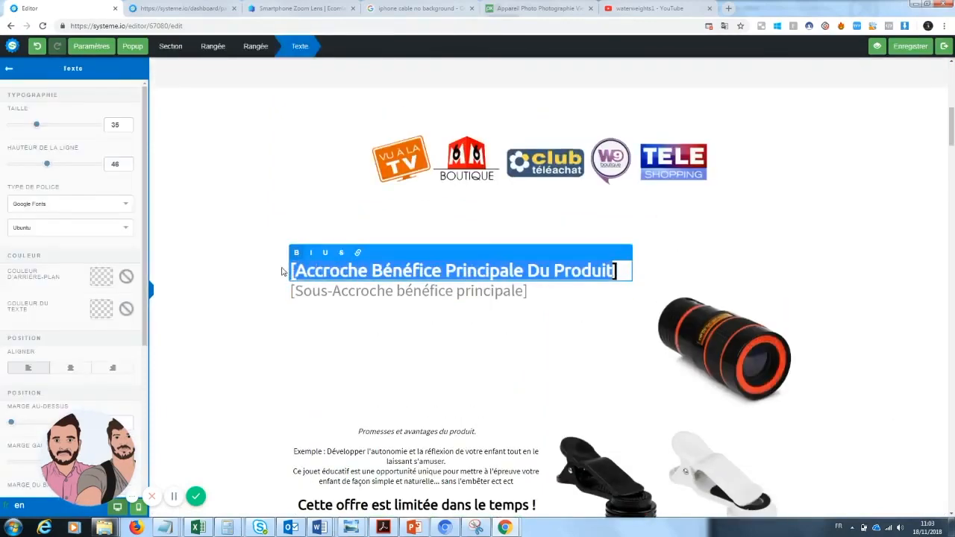
{"action": "left_click_drag", "start_coordinate": [623, 272], "coordinate": [271, 274]}
{"action": "mouse_move", "coordinate": [954, 134]}
{"action": "left_mouse_down"}
{"action": "mouse_move", "coordinate": [953, 91]}
{"action": "mouse_move", "coordinate": [953, 142]}
{"action": "left_mouse_up"}
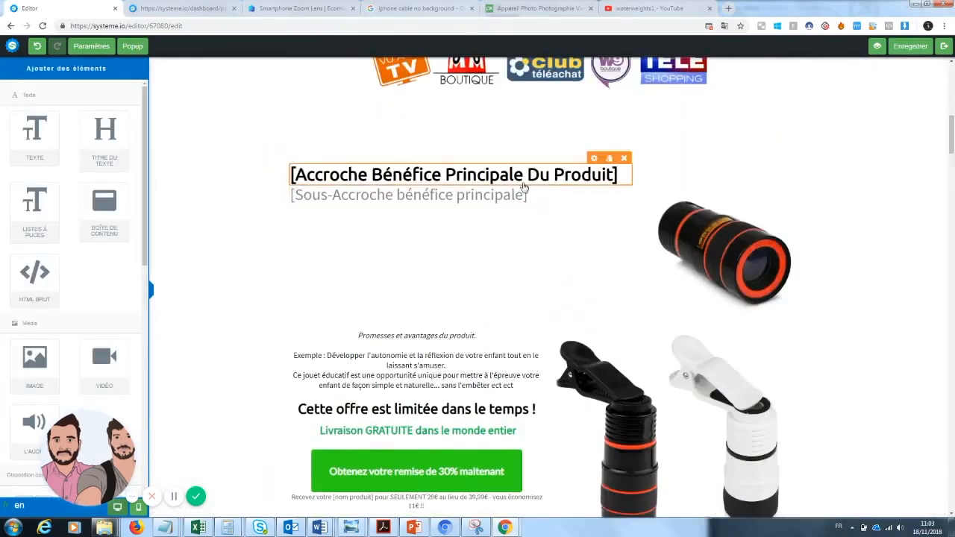
{"action": "triple_click", "coordinate": [619, 174]}
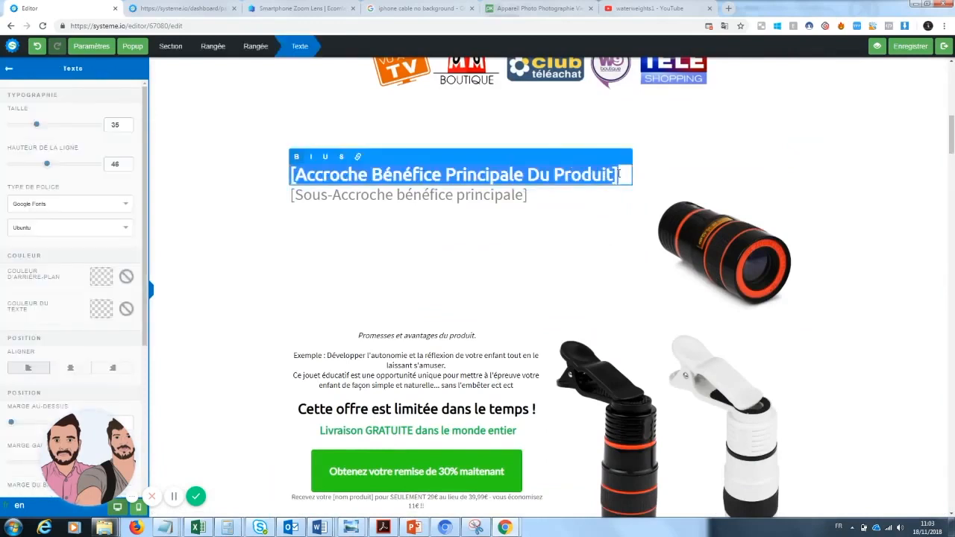
{"action": "type", "text": "Prendre des photos sans"}
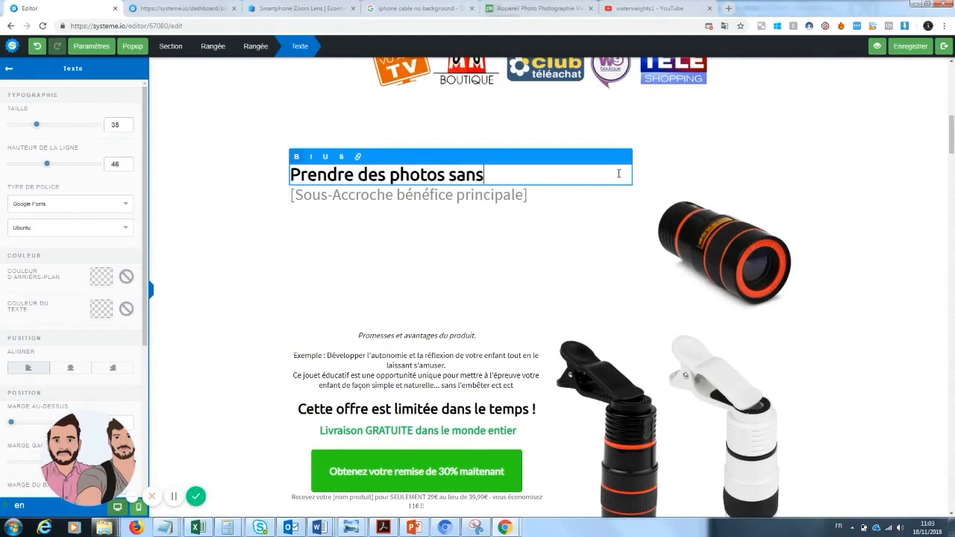
{"action": "type", "text": " aucun maté"}
{"action": "key", "text": "BackSpace"}
{"action": "key", "text": "BackSpace"}
{"action": "key", "text": "BackSpace"}
{"action": "key", "text": "BackSpace"}
{"action": "key", "text": "BackSpace"}
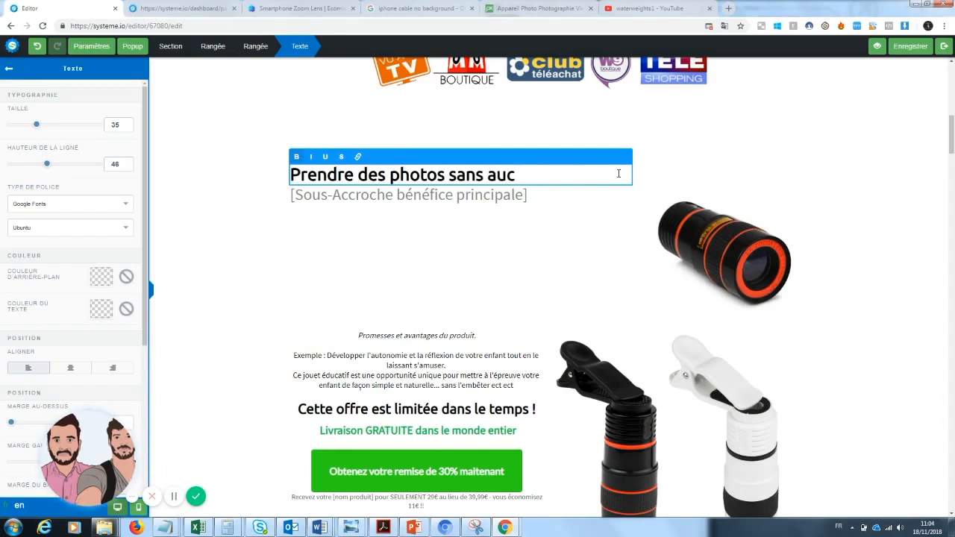
{"action": "key", "text": "BackSpace"}
{"action": "type", "text": "dépenser"}
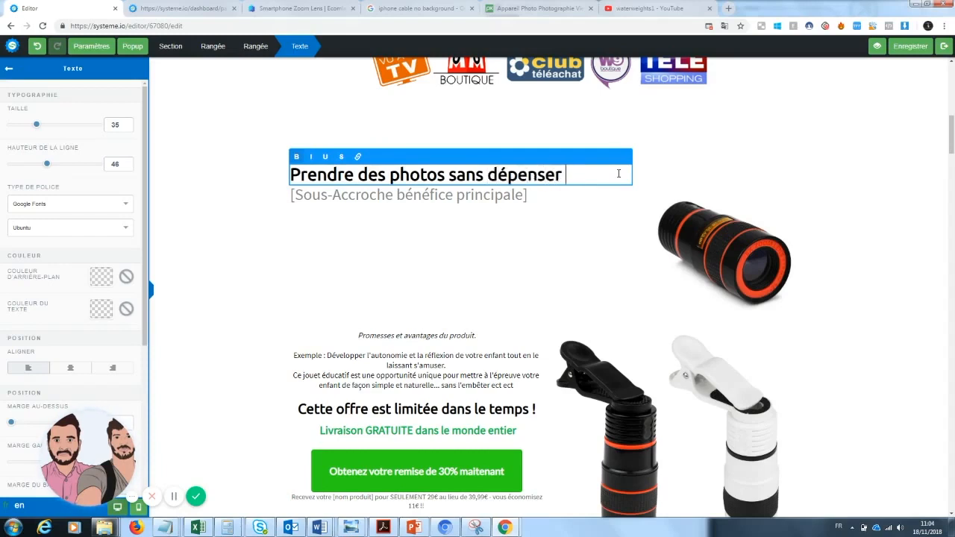
{"action": "type", "text": " une ph"}
{"action": "key", "text": "BackSpace"}
{"action": "type", "text": "oru"}
{"action": "key", "text": "BackSpace"}
{"action": "type", "text": "tune"}
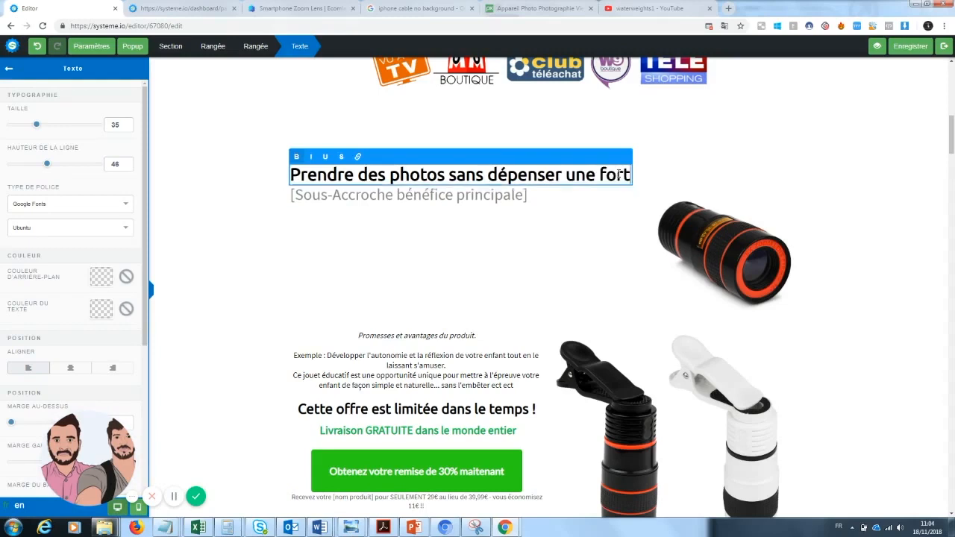
{"action": "left_click", "coordinate": [591, 270]}
{"action": "left_click", "coordinate": [564, 197]}
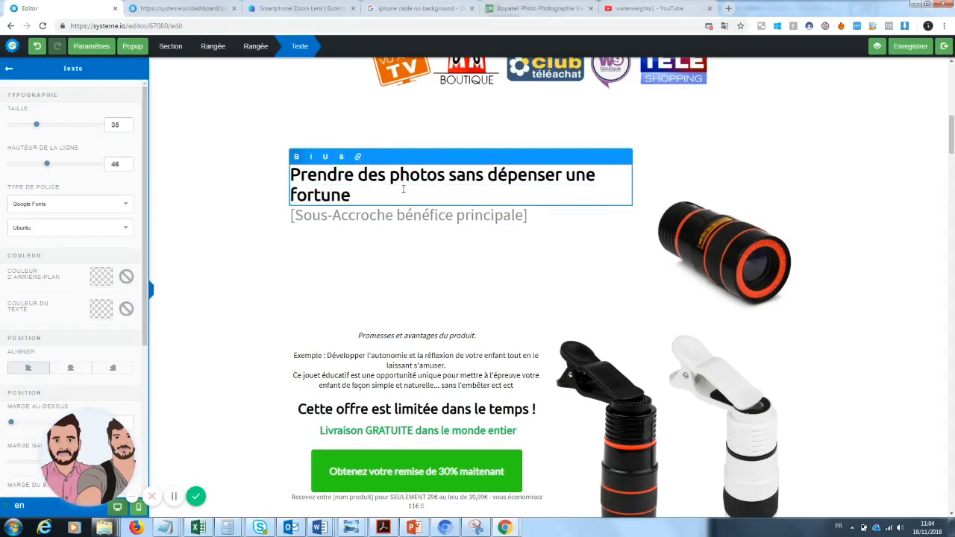
Step: Underline the word "fortune" in the main benefit headline
{"action": "left_click_drag", "start_coordinate": [351, 196], "coordinate": [283, 203]}
{"action": "left_click", "coordinate": [327, 159]}
{"action": "left_click", "coordinate": [444, 293]}
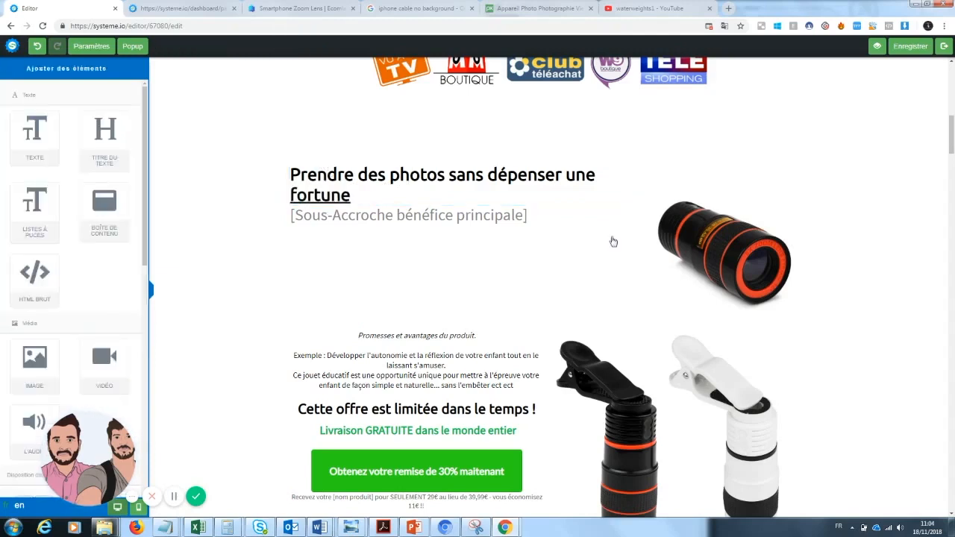
Step: Replace the sub-headline placeholder below the main headline with "Enfin des photos qualité pro à prix accessible"
{"action": "left_click", "coordinate": [465, 216]}
{"action": "left_click_drag", "start_coordinate": [529, 216], "coordinate": [251, 224]}
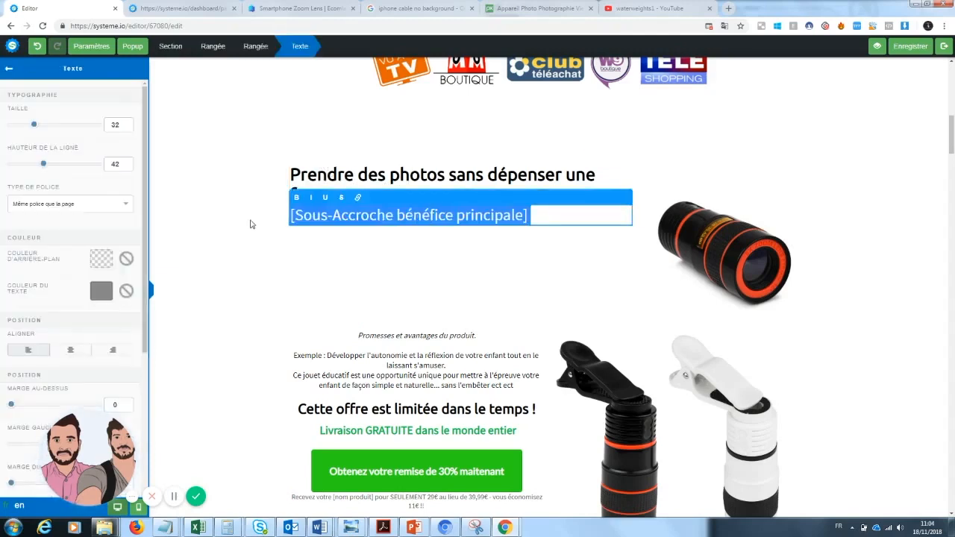
{"action": "type", "text": "Enf"}
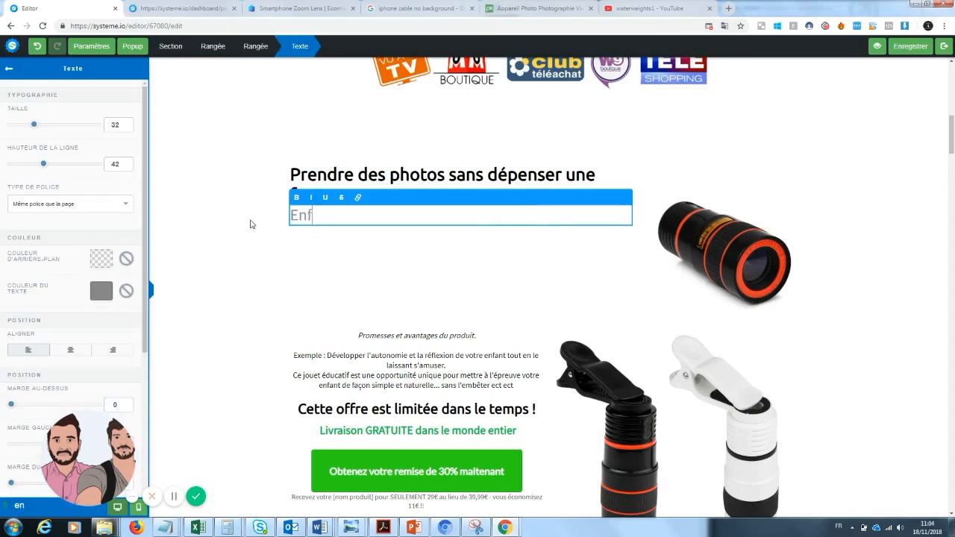
{"action": "type", "text": "in des photos qualité pro à prix accessible"}
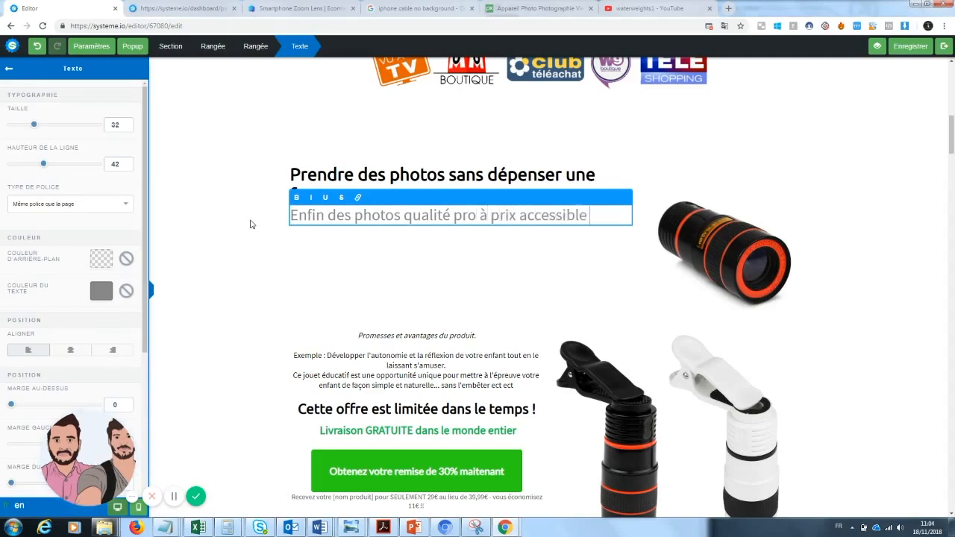
{"action": "left_click", "coordinate": [334, 286]}
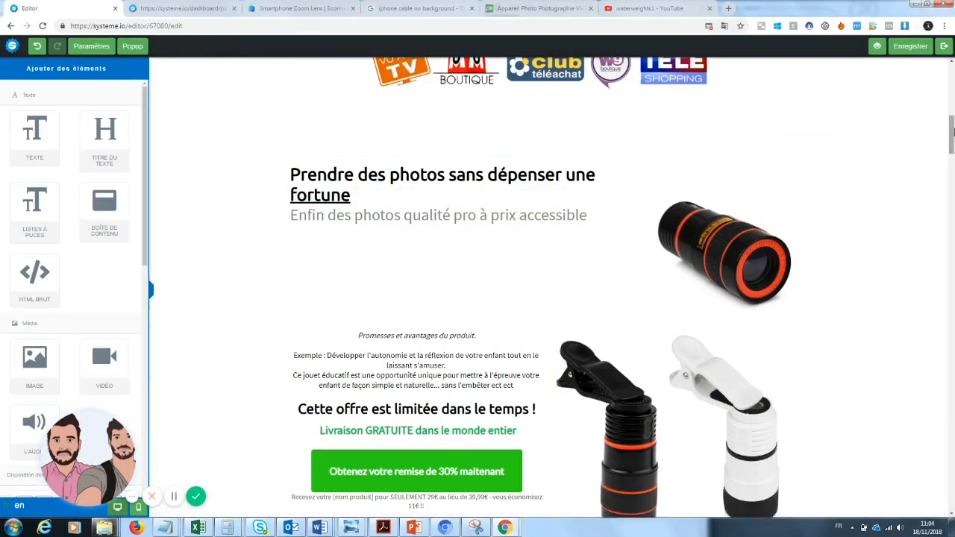
Step: Delete the product promises text block above the limited-time offer and the black and white lens image beside it
{"action": "scroll", "coordinate": [928, 179], "scroll_direction": "down", "scroll_amount": 2}
{"action": "scroll", "coordinate": [545, 288], "scroll_direction": "up", "scroll_amount": 2}
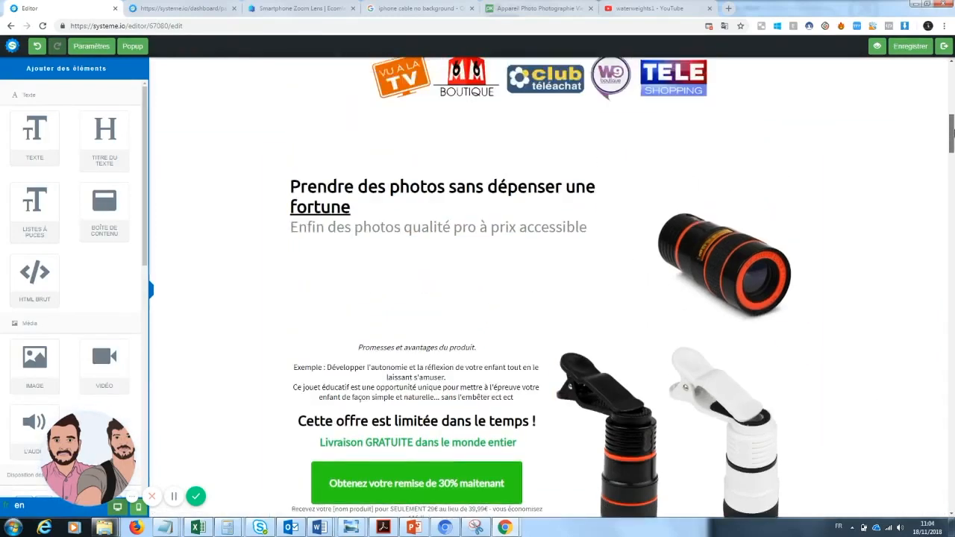
{"action": "scroll", "coordinate": [833, 158], "scroll_direction": "down", "scroll_amount": 1}
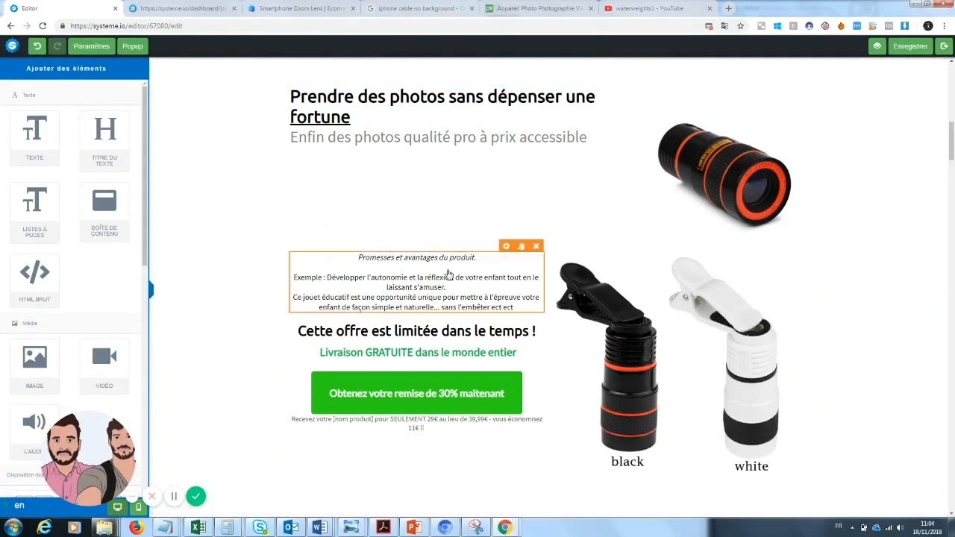
{"action": "left_click", "coordinate": [448, 270]}
{"action": "left_click_drag", "start_coordinate": [532, 307], "coordinate": [313, 255]}
{"action": "key", "text": "BackSpace"}
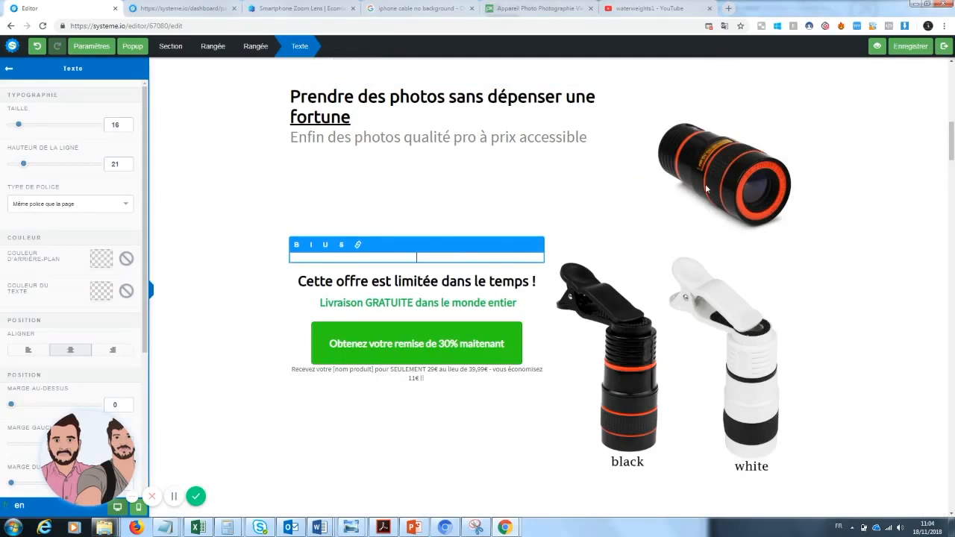
{"action": "left_click", "coordinate": [698, 334]}
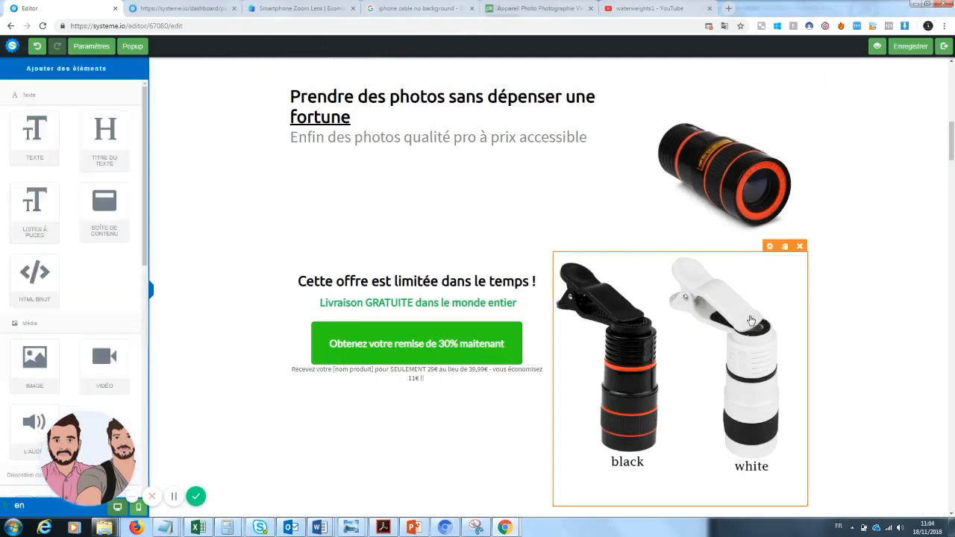
{"action": "left_click", "coordinate": [800, 247]}
{"action": "left_click", "coordinate": [520, 77]}
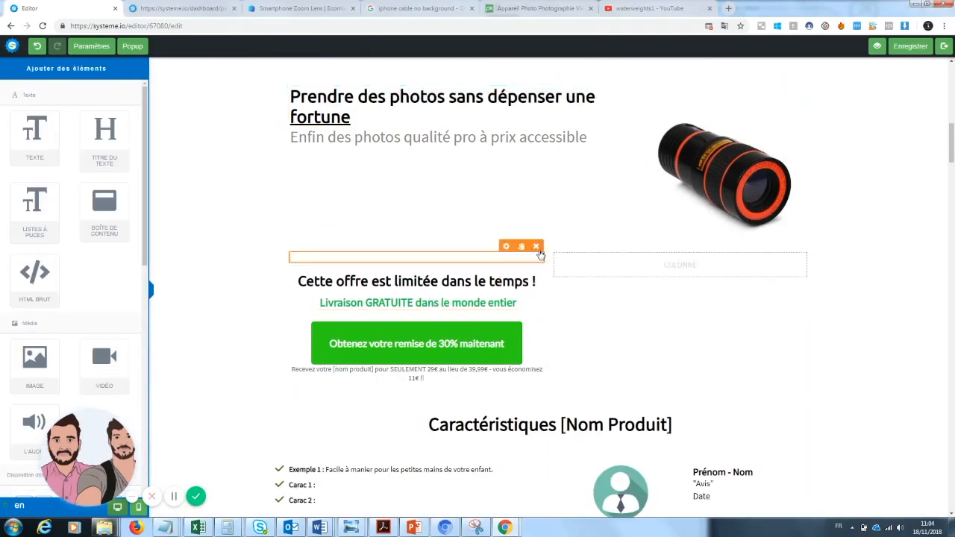
Step: Insert a full-width text element between the headline row and the limited-time offer row, and clear its placeholder text
{"action": "left_click_drag", "start_coordinate": [34, 137], "coordinate": [420, 207]}
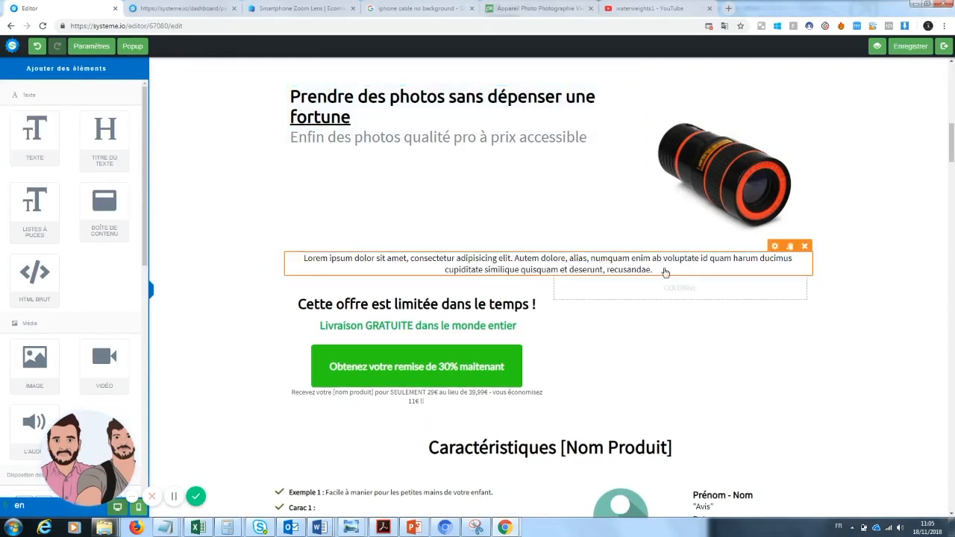
{"action": "left_click", "coordinate": [661, 269]}
{"action": "left_click_drag", "start_coordinate": [653, 271], "coordinate": [293, 257]}
{"action": "key", "text": "BackSpace"}
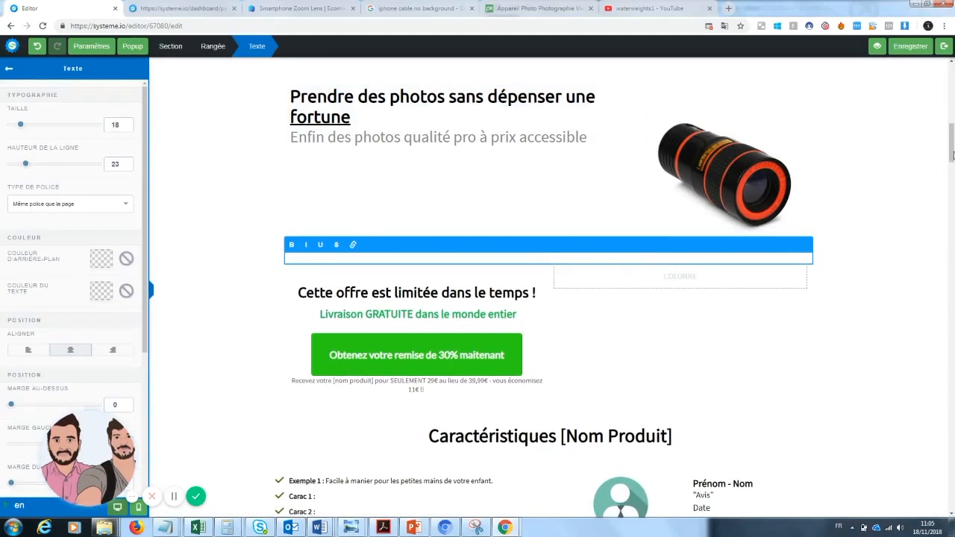
{"action": "left_click", "coordinate": [953, 163]}
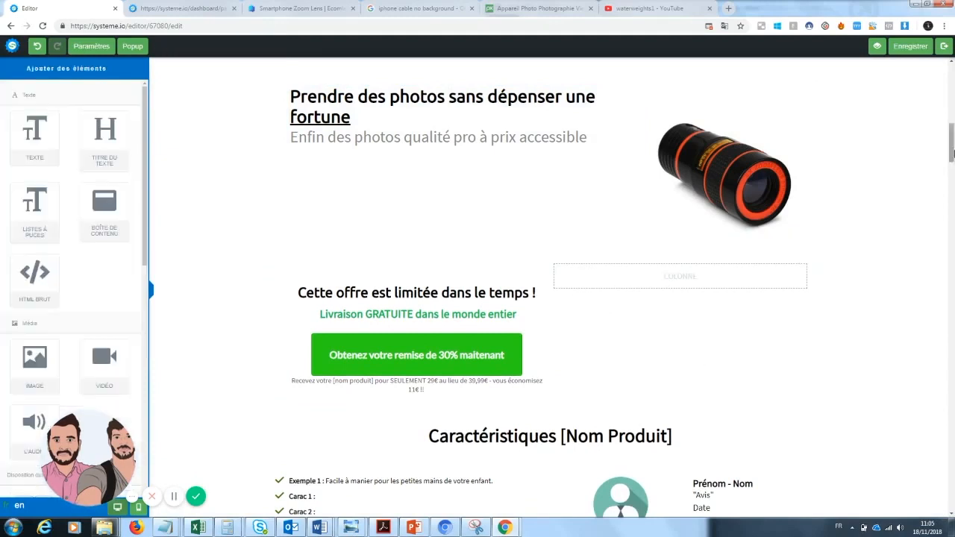
Step: Enter "Le produit que les fans de photographie attendaient est enfin arrivé..." in the empty text element below the headline row
{"action": "left_click", "coordinate": [588, 261]}
{"action": "type", "text": "Le produit que les fans d"}
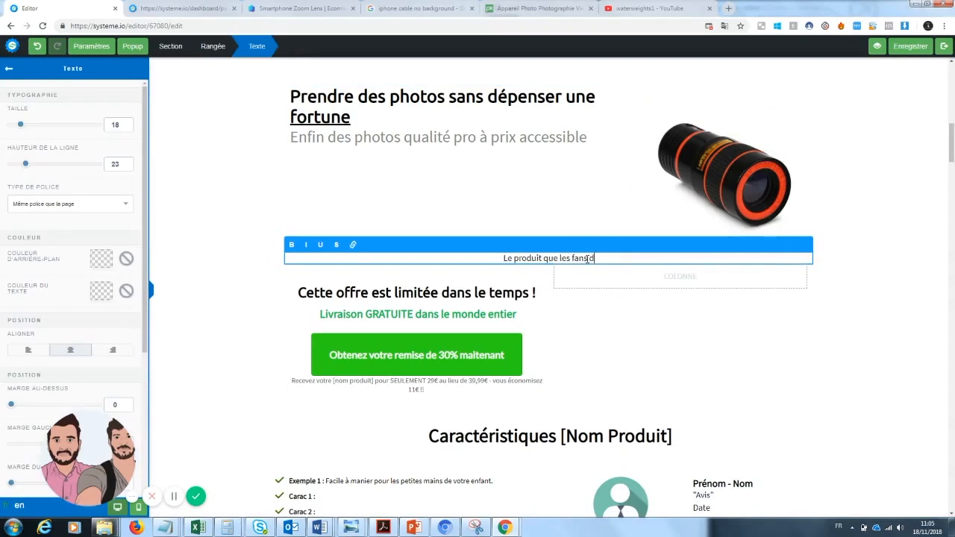
{"action": "type", "text": "e photogra"}
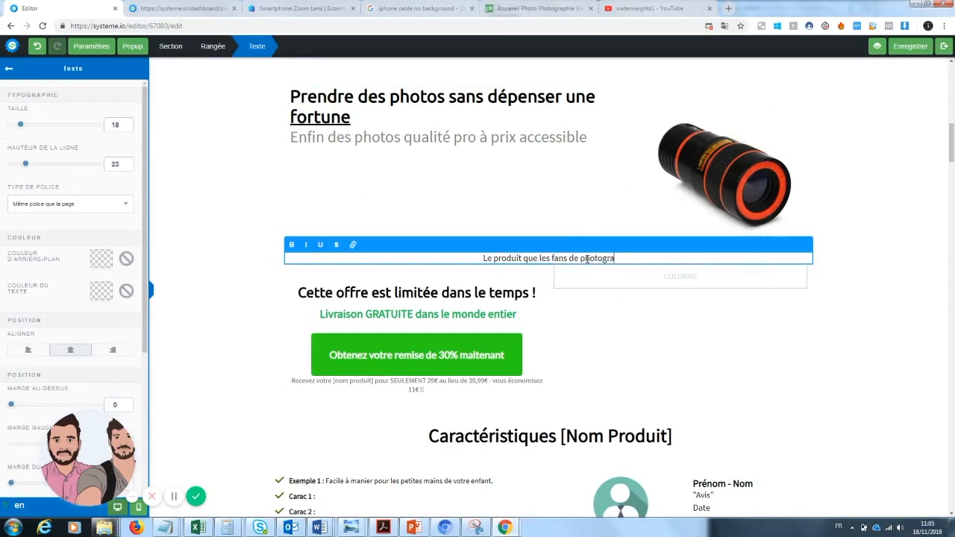
{"action": "type", "text": "phie a"}
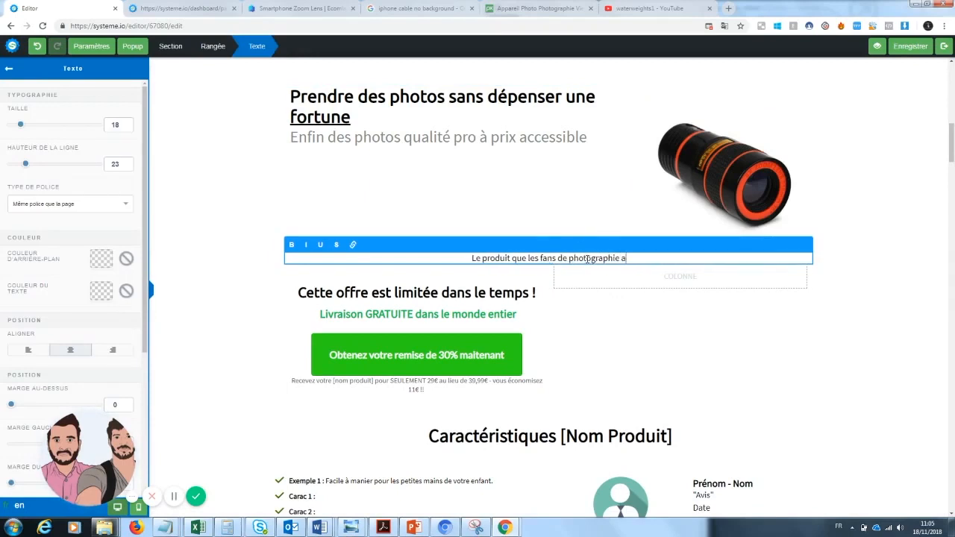
{"action": "type", "text": "ttendaient est en"}
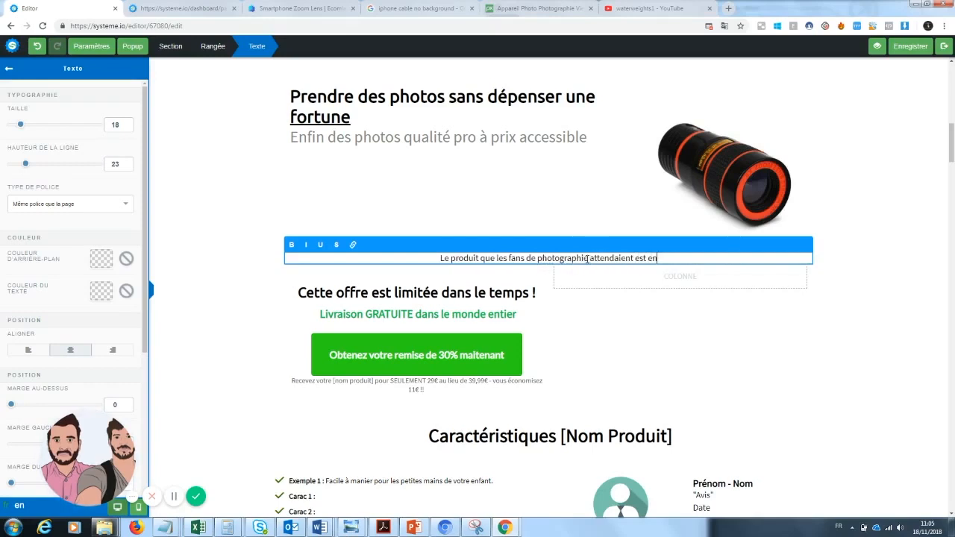
{"action": "type", "text": "fin arrivé..."}
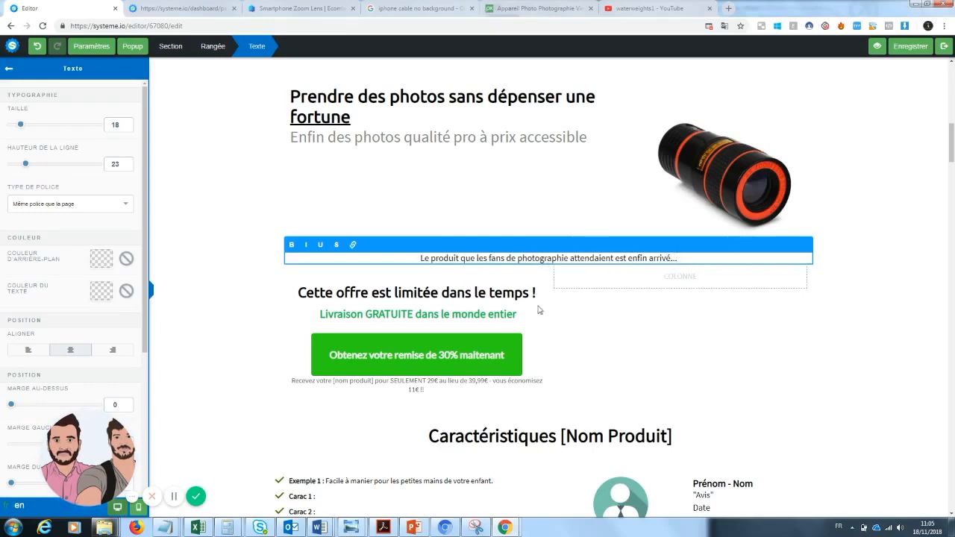
{"action": "left_click", "coordinate": [593, 312]}
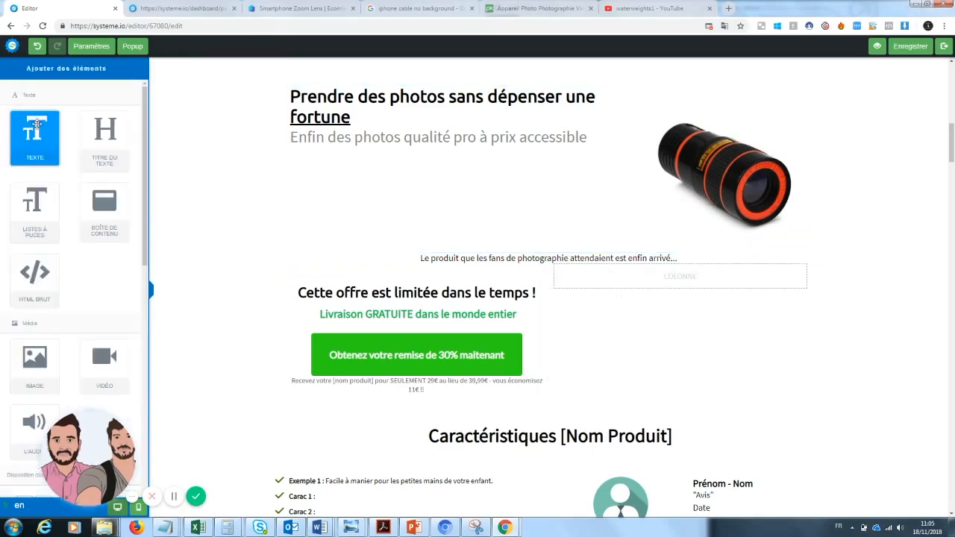
Step: Insert two 2/3–1/3 column rows above the limited-time offer, and add a text element with its placeholder cleared in the lower row's wide column
{"action": "scroll", "coordinate": [75, 261], "scroll_direction": "down", "scroll_amount": 5}
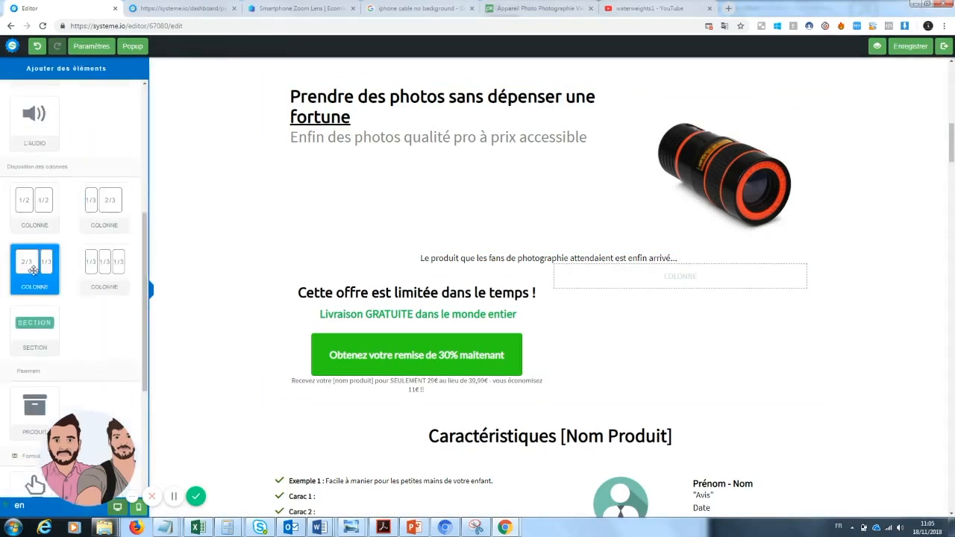
{"action": "left_click_drag", "start_coordinate": [430, 342], "coordinate": [488, 284]}
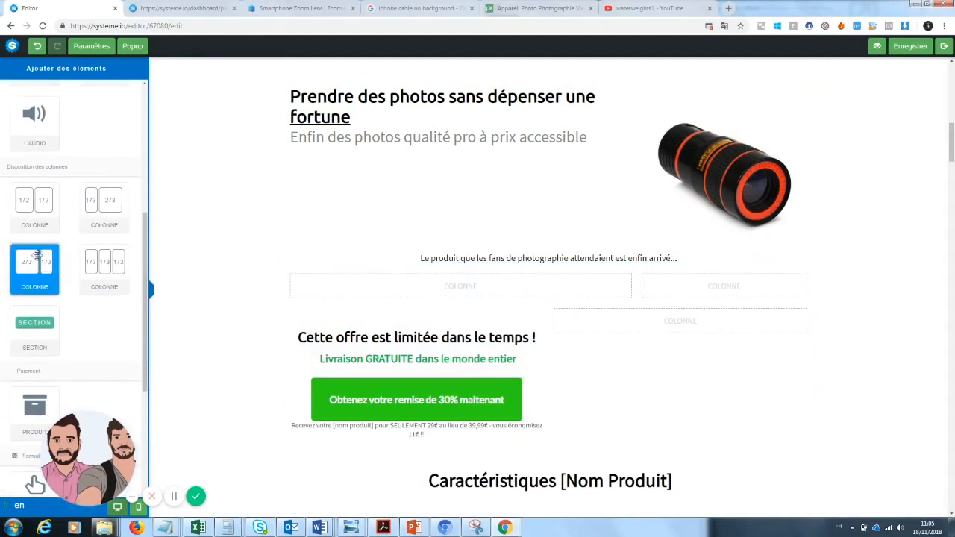
{"action": "left_click_drag", "start_coordinate": [273, 286], "coordinate": [447, 304]}
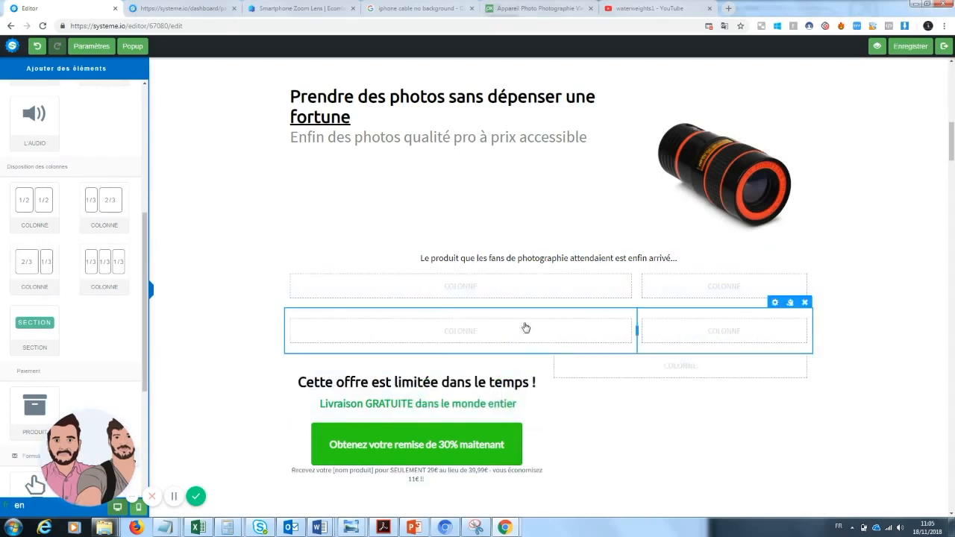
{"action": "scroll", "coordinate": [37, 112], "scroll_direction": "up", "scroll_amount": 5}
{"action": "left_click_drag", "start_coordinate": [34, 135], "coordinate": [424, 337]}
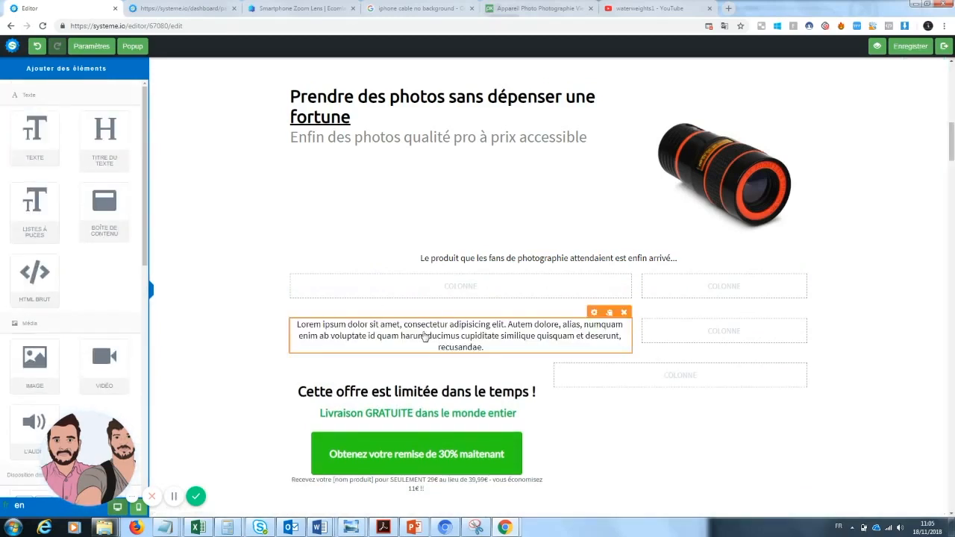
{"action": "left_click", "coordinate": [485, 346]}
{"action": "left_click_drag", "start_coordinate": [484, 348], "coordinate": [294, 326]}
{"action": "key", "text": "BackSpace"}
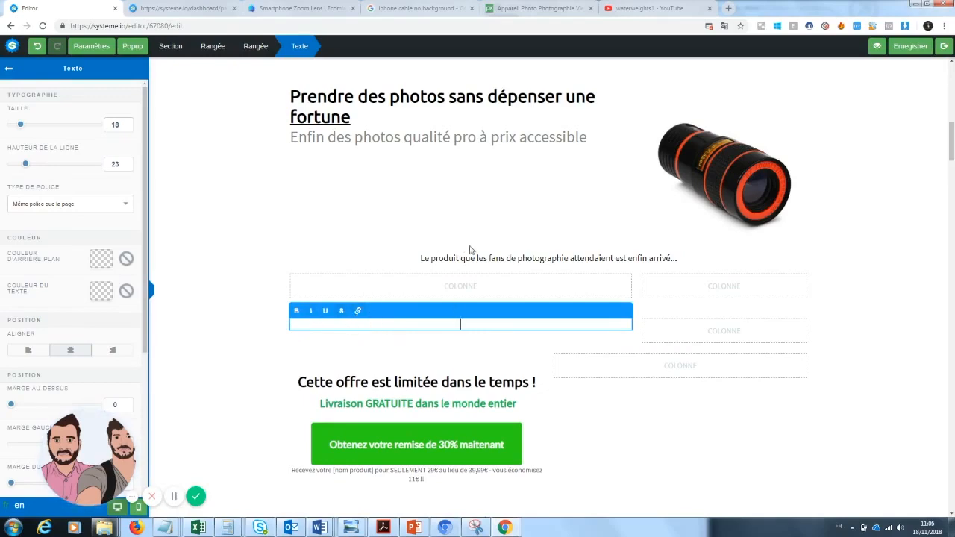
{"action": "left_click_drag", "start_coordinate": [953, 140], "coordinate": [953, 167]}
{"action": "left_click", "coordinate": [278, 300]}
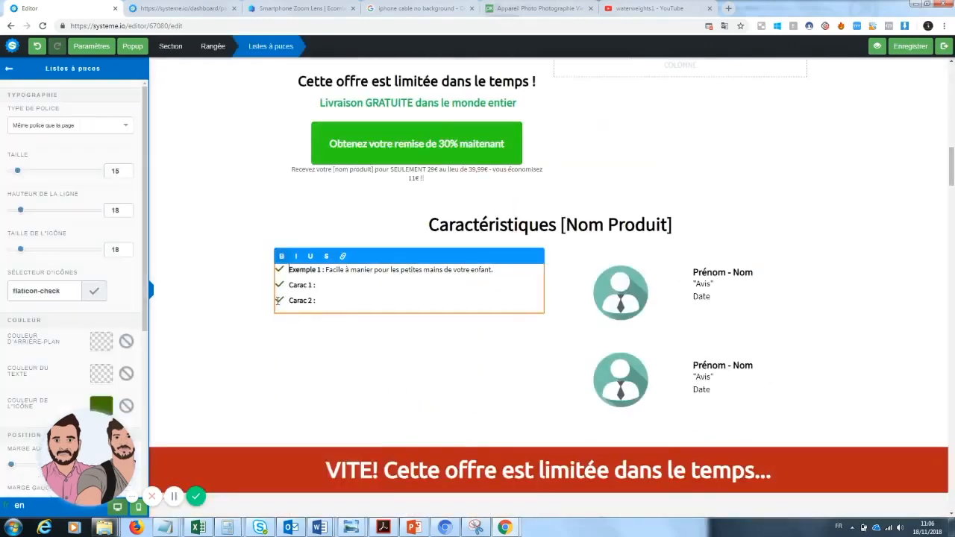
{"action": "triple_click", "coordinate": [274, 302]}
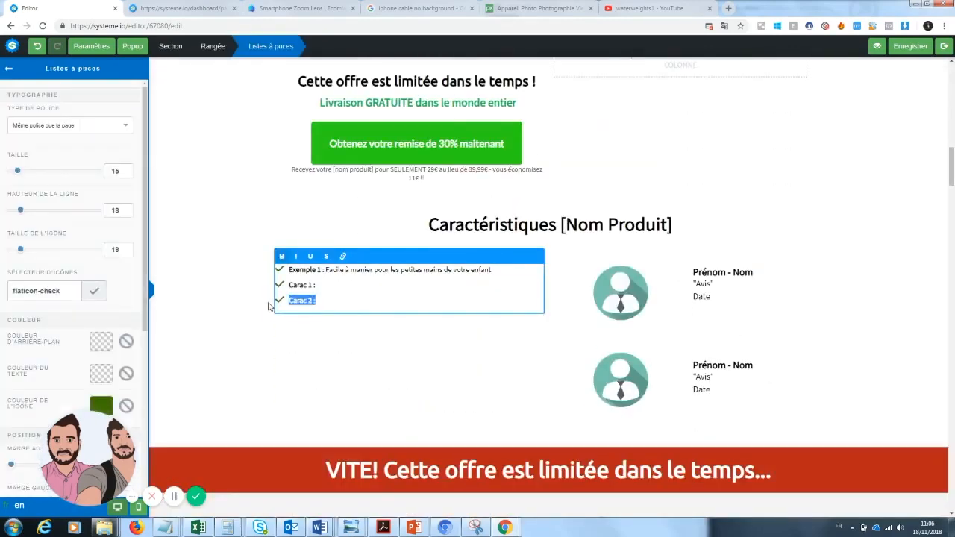
{"action": "left_click", "coordinate": [285, 281]}
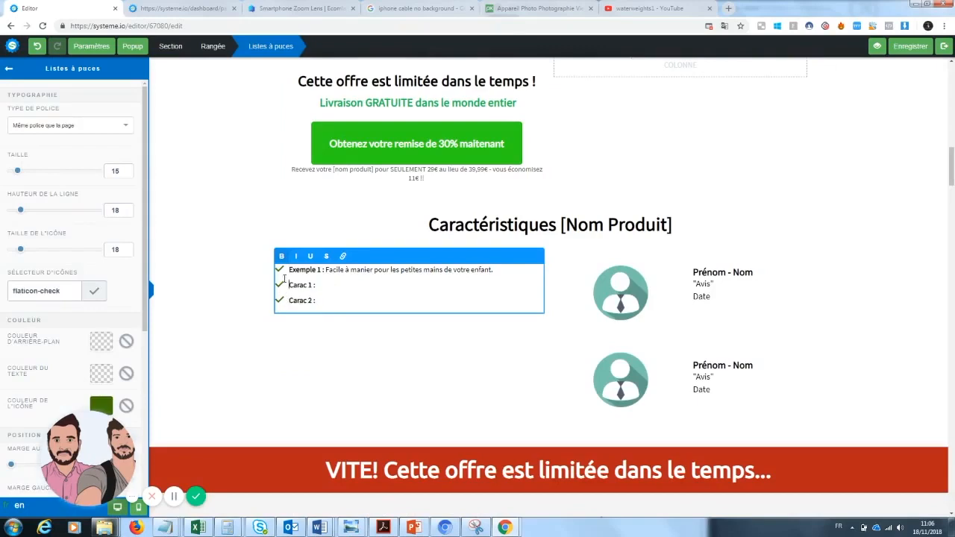
Step: Delete the two 2/3–1/3 column rows and the limited-time offer row below the "Le produit que les fans" sentence
{"action": "left_click_drag", "start_coordinate": [950, 168], "coordinate": [952, 149]}
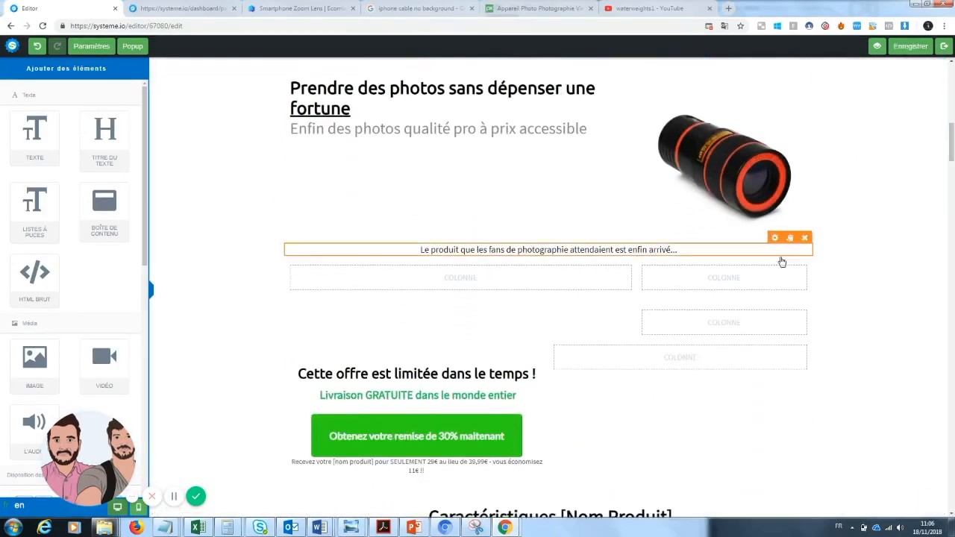
{"action": "left_click", "coordinate": [805, 250]}
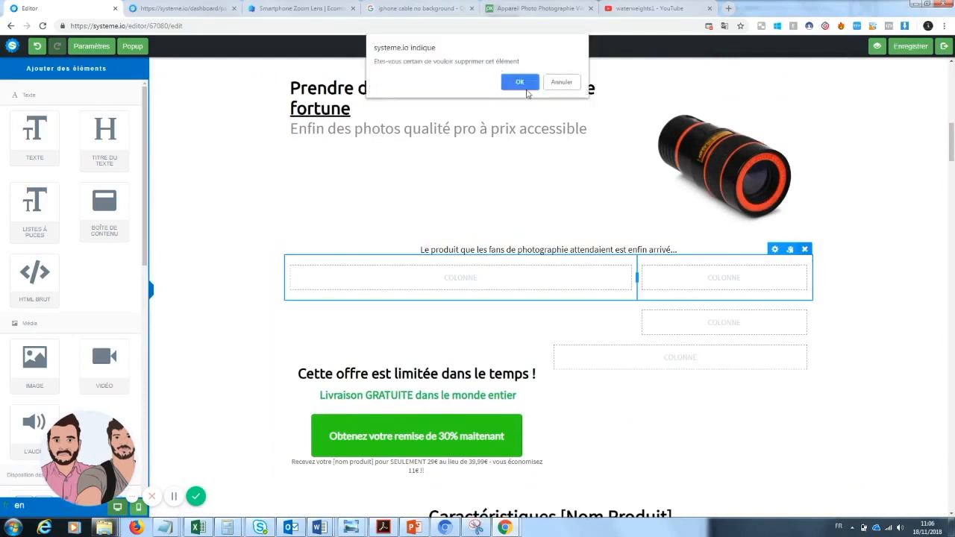
{"action": "left_click", "coordinate": [526, 88]}
{"action": "left_click", "coordinate": [805, 249]}
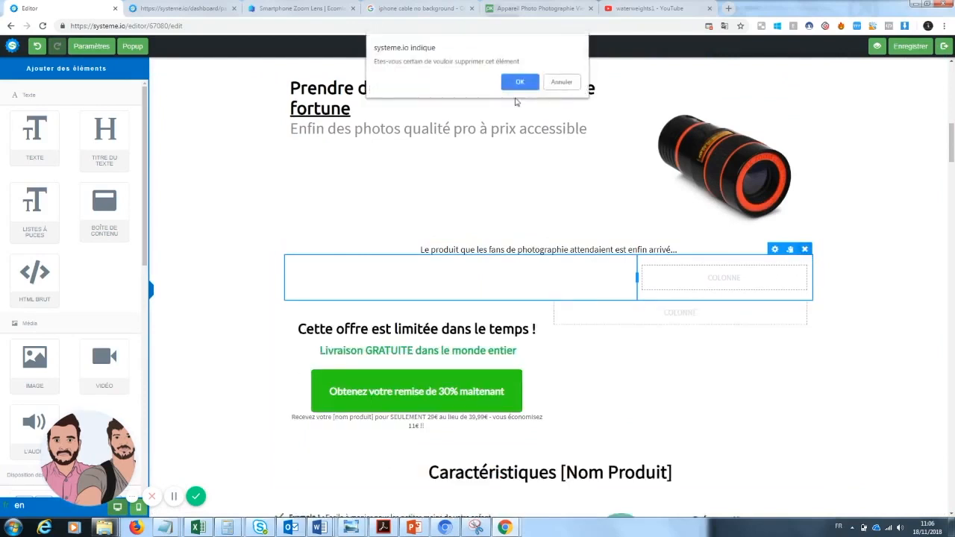
{"action": "left_click", "coordinate": [515, 80]}
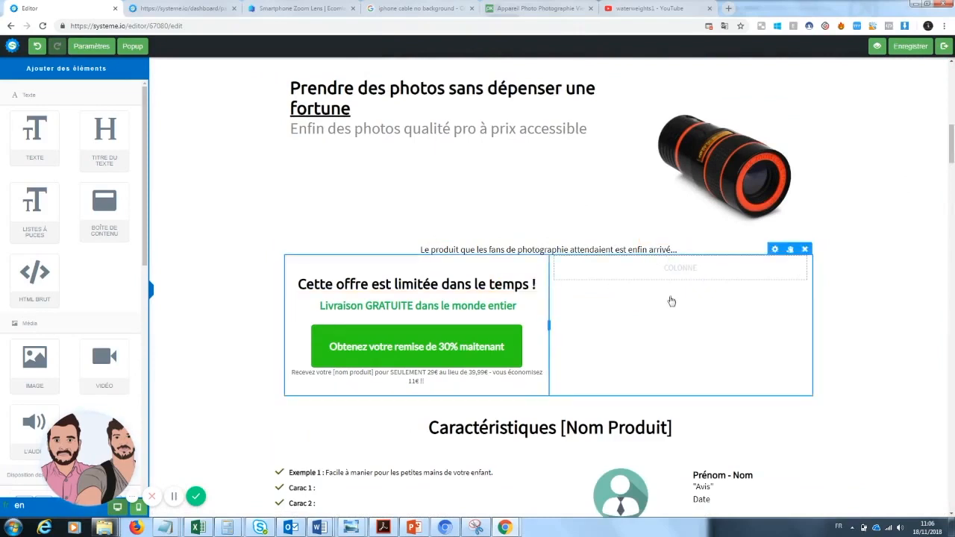
{"action": "left_click", "coordinate": [805, 250]}
{"action": "left_click", "coordinate": [507, 87]}
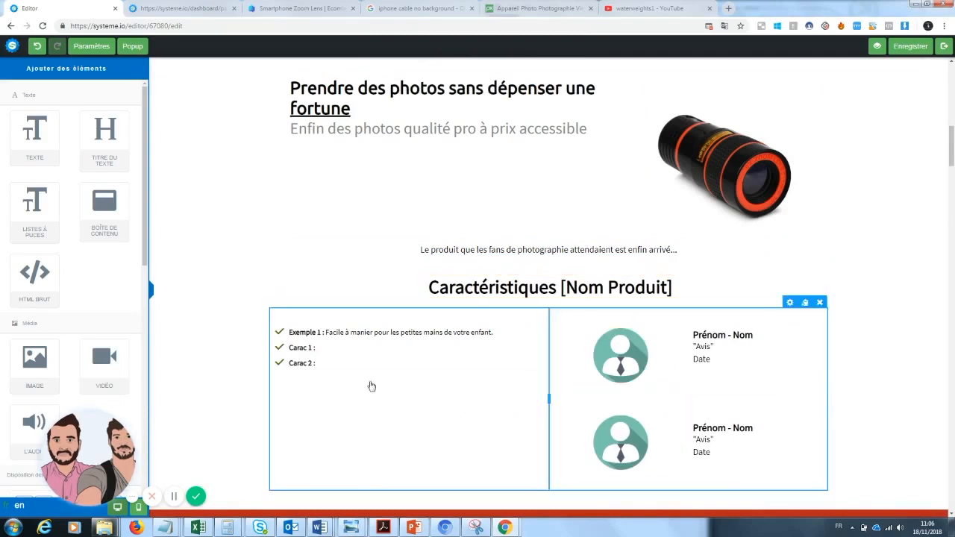
Step: Insert a full-width text element above the "Caractéristiques [Nom Produit]" heading and replace its placeholder text with "Copywritting"
{"action": "left_click_drag", "start_coordinate": [32, 130], "coordinate": [495, 269]}
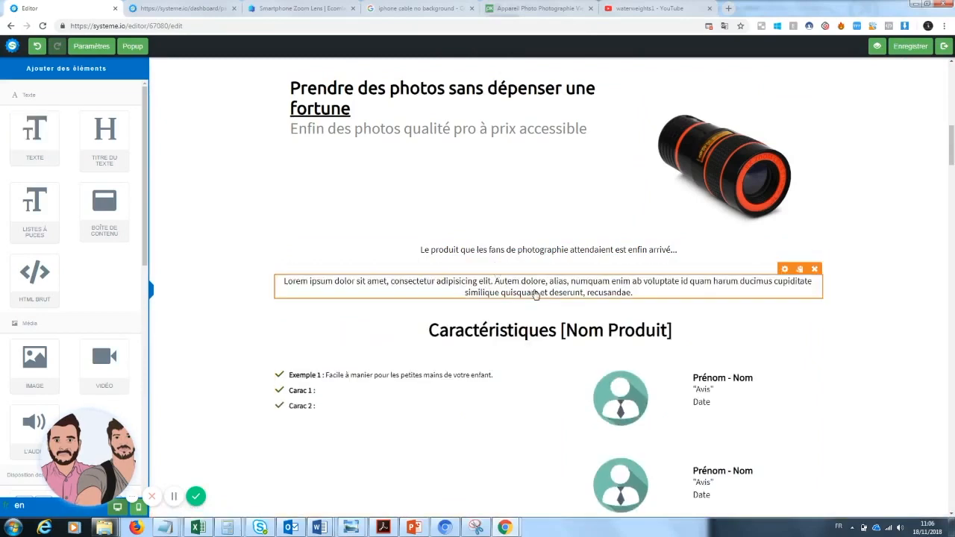
{"action": "double_click", "coordinate": [534, 293]}
{"action": "type", "text": "Copywritting"}
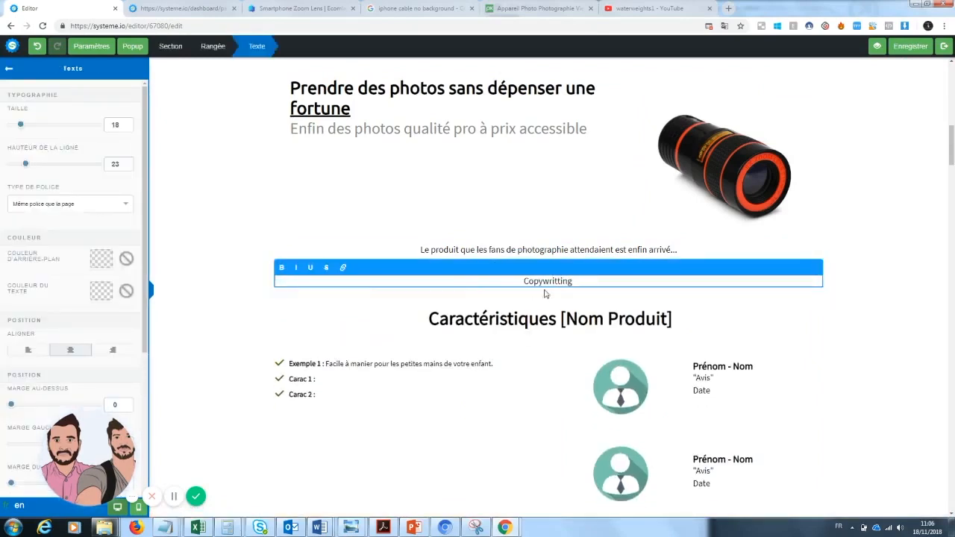
{"action": "left_click", "coordinate": [921, 340]}
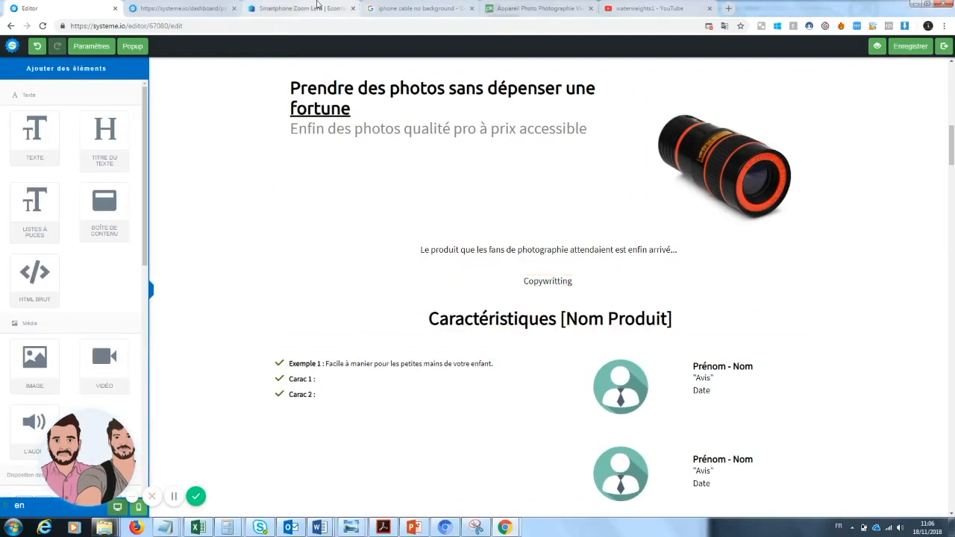
Step: Open the selling store from the Smartphone Zoom Lens page on Ecomlad and copy the two description paragraphs below the lens image
{"action": "left_click_drag", "start_coordinate": [299, 8], "coordinate": [186, 8]}
{"action": "left_click_drag", "start_coordinate": [952, 252], "coordinate": [953, 180]}
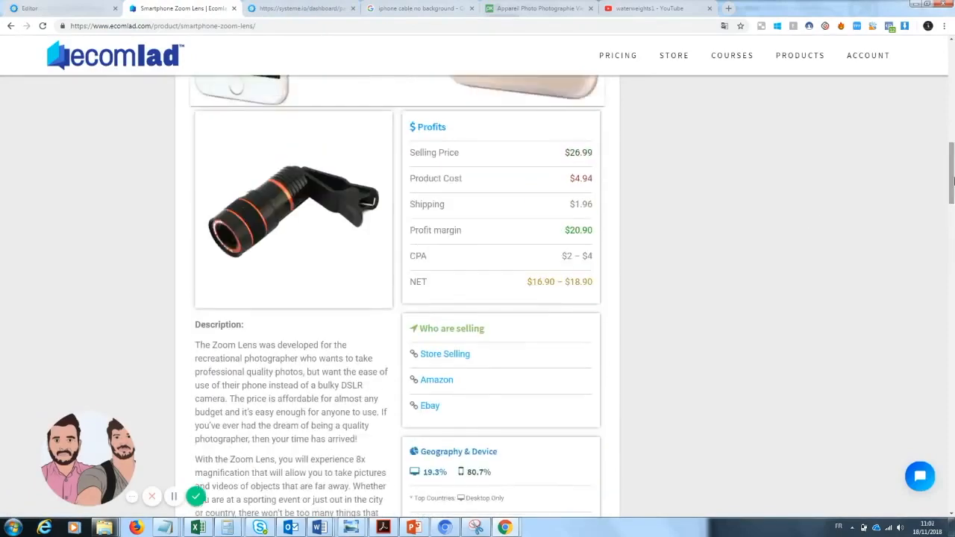
{"action": "left_click", "coordinate": [438, 361]}
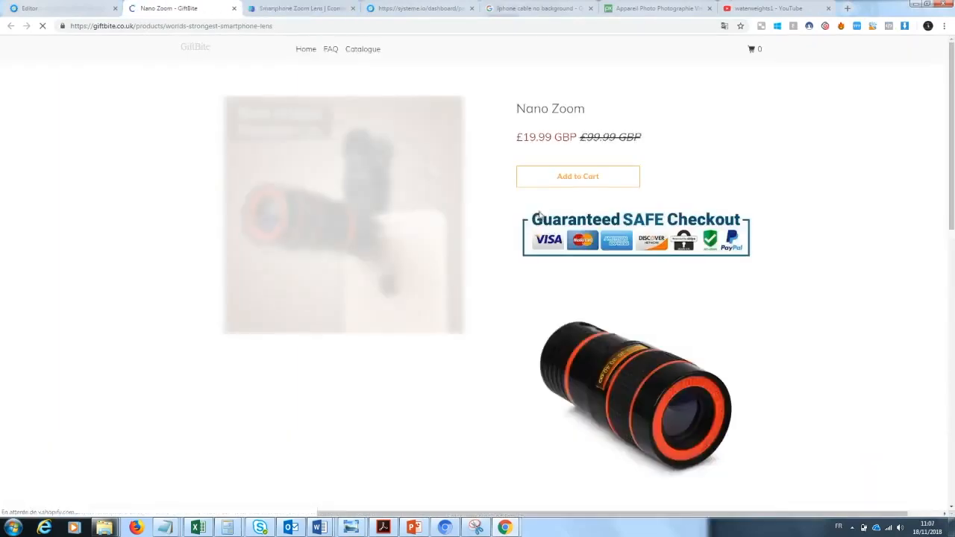
{"action": "scroll", "coordinate": [954, 155], "scroll_direction": "down", "scroll_amount": 3}
{"action": "left_click_drag", "start_coordinate": [954, 155], "coordinate": [952, 174]}
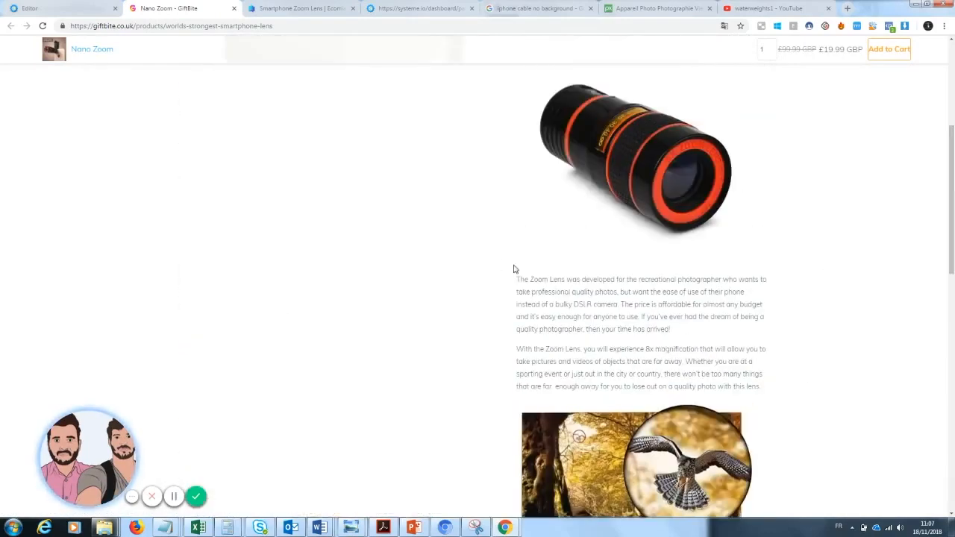
{"action": "left_click_drag", "start_coordinate": [516, 279], "coordinate": [762, 386]}
{"action": "key", "text": "ctrl+c"}
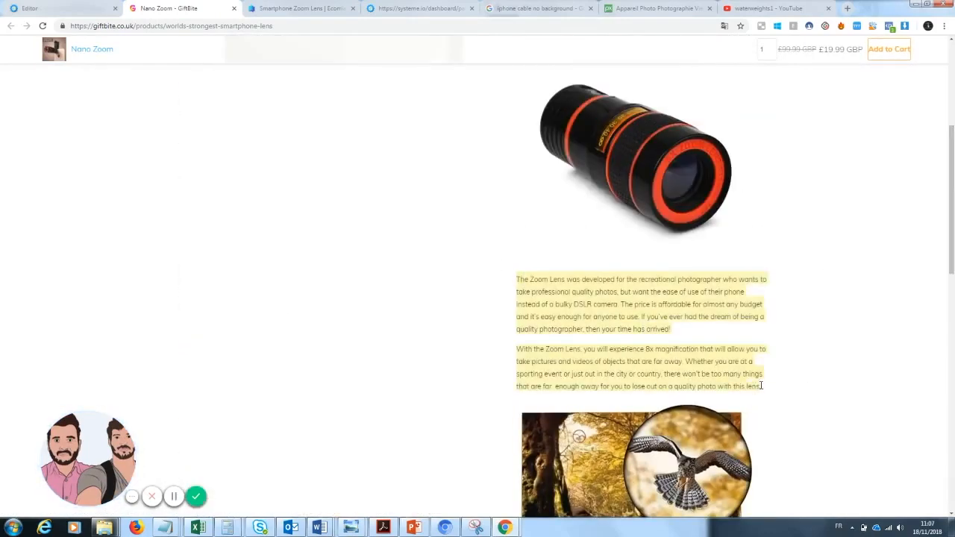
Step: Translate the copied Zoom Lens description from English into French with DeepL Translator and copy the whole translation
{"action": "left_click", "coordinate": [228, 27]}
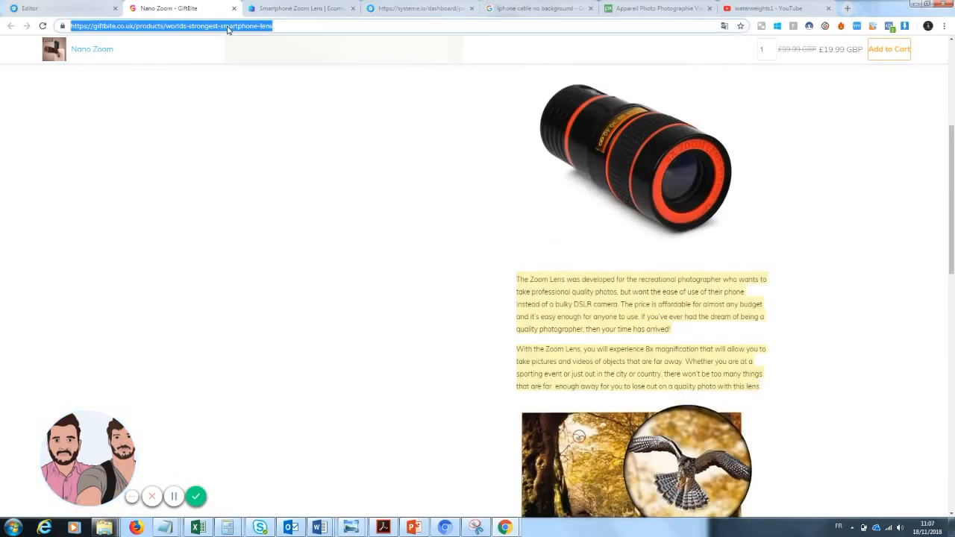
{"action": "type", "text": "deepl"}
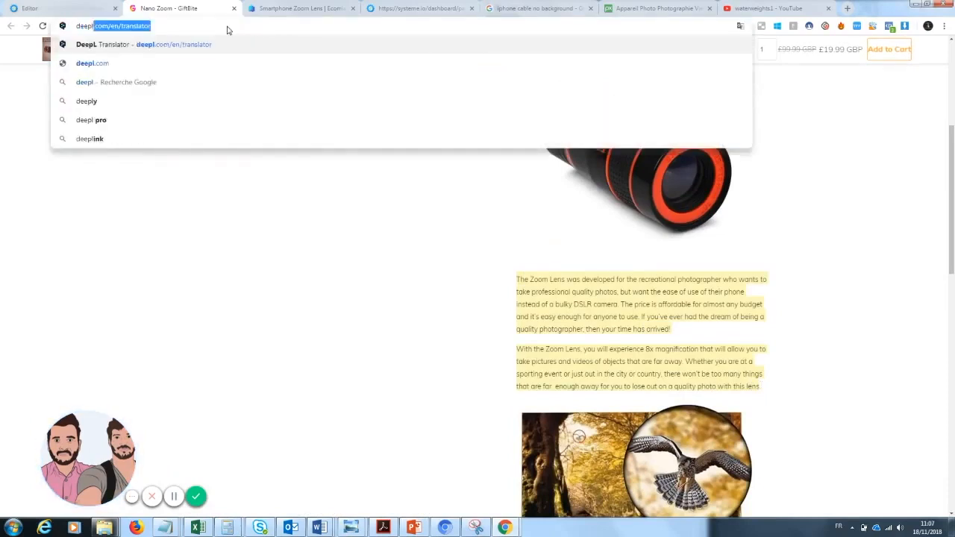
{"action": "key", "text": "Return"}
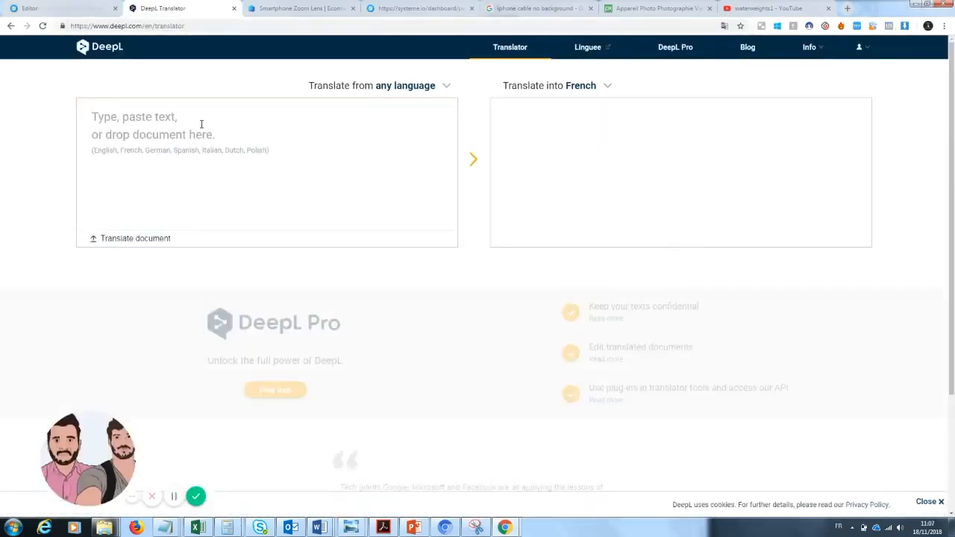
{"action": "left_click", "coordinate": [201, 125]}
{"action": "key", "text": "ctrl+v"}
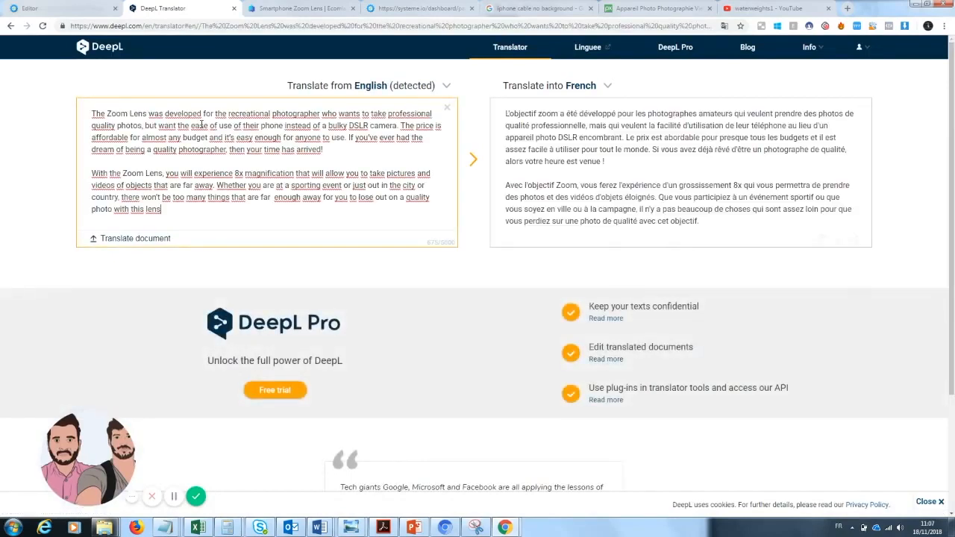
{"action": "left_click", "coordinate": [567, 145]}
{"action": "key", "text": "ctrl+a"}
{"action": "key", "text": "ctrl+c"}
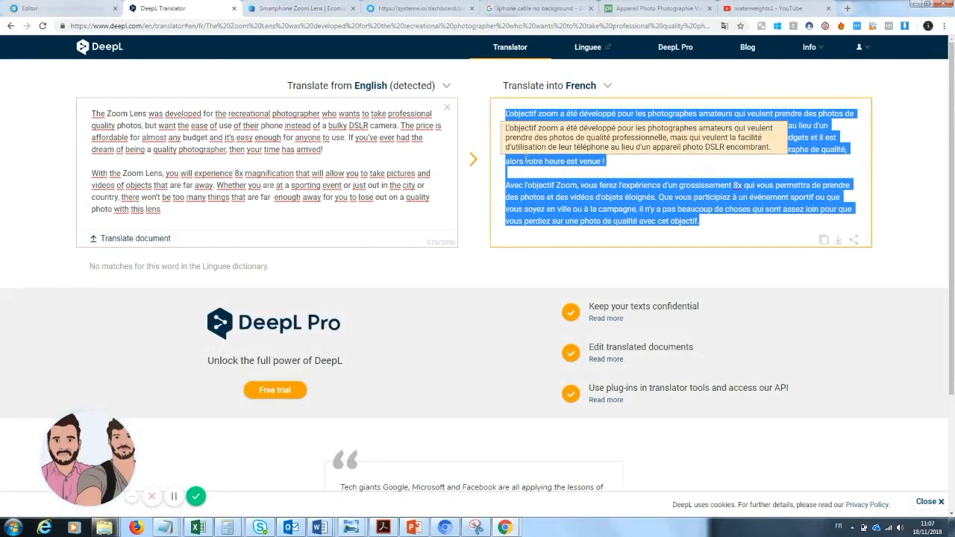
Step: Return to the sales page editor and replace the "Copywritting" text with the copied French product description
{"action": "left_click", "coordinate": [53, 8]}
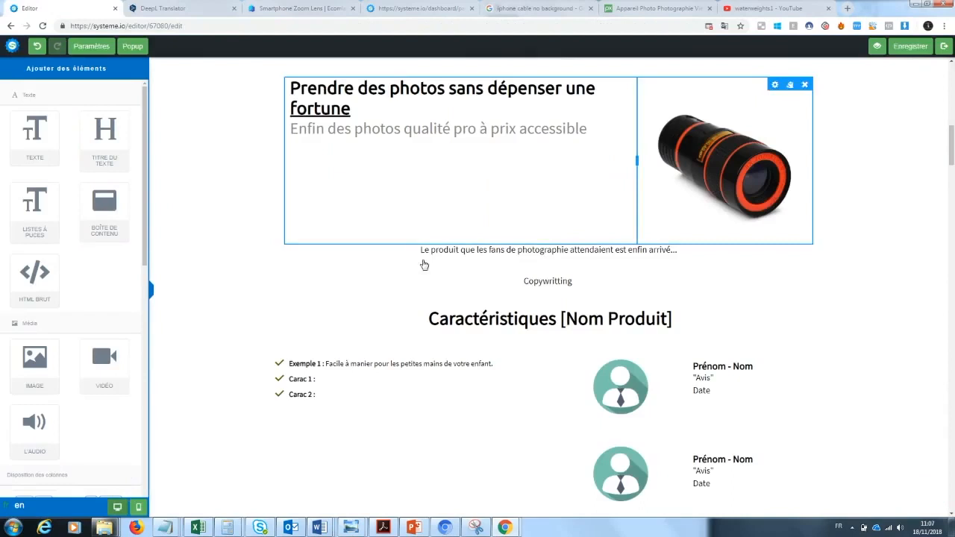
{"action": "left_click", "coordinate": [554, 279]}
{"action": "left_click_drag", "start_coordinate": [589, 282], "coordinate": [411, 283]}
{"action": "key", "text": "BackSpace"}
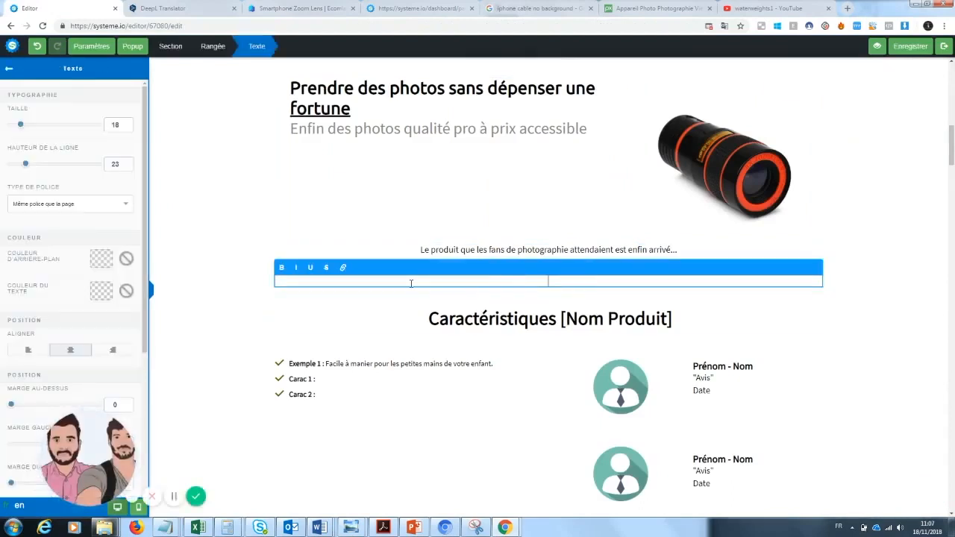
{"action": "key", "text": "ctrl+v"}
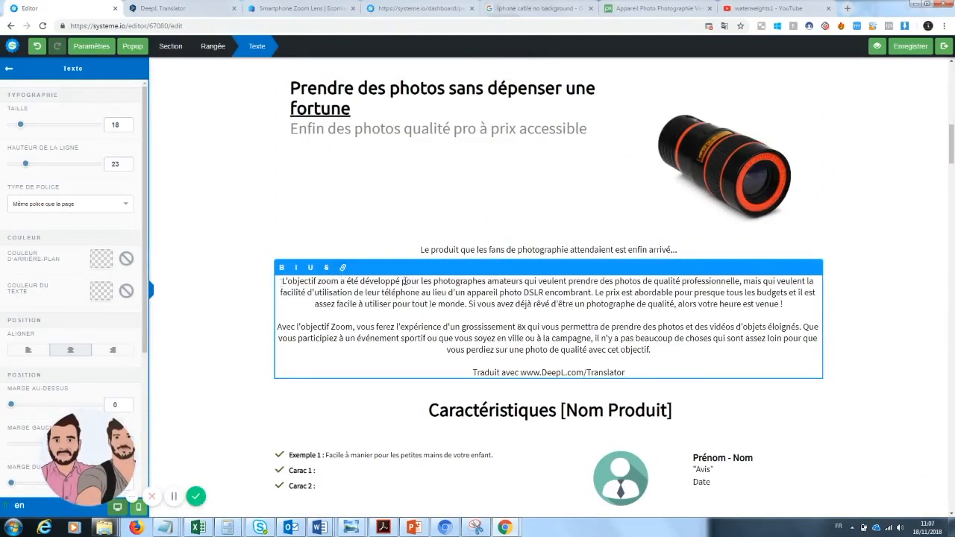
{"action": "left_click", "coordinate": [533, 248]}
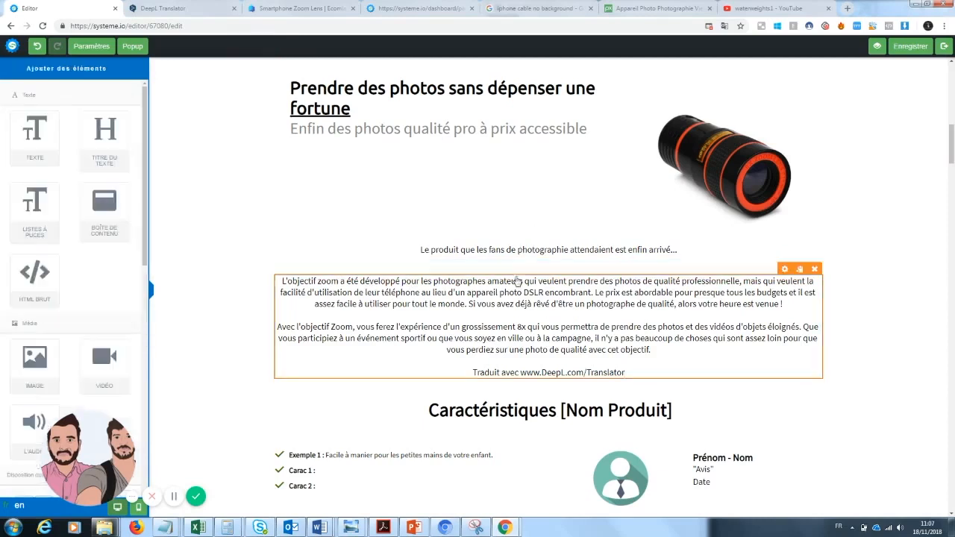
Step: Give the "Le produit que les fans de photographie attendaient" tagline a top margin of 3 and a bottom margin of 47
{"action": "left_click", "coordinate": [529, 248]}
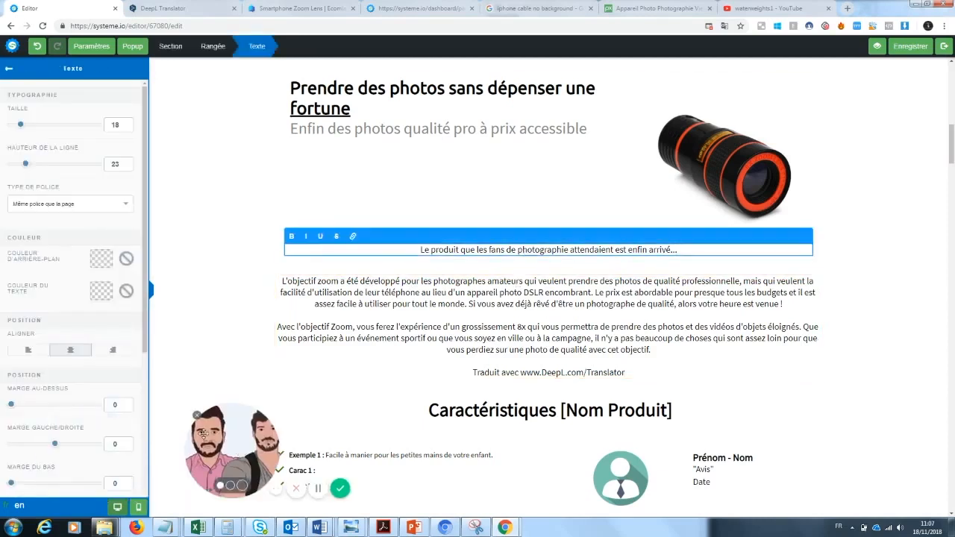
{"action": "mouse_move", "coordinate": [11, 404]}
{"action": "left_mouse_down"}
{"action": "mouse_move", "coordinate": [43, 403]}
{"action": "mouse_move", "coordinate": [12, 404]}
{"action": "left_mouse_up"}
{"action": "left_click_drag", "start_coordinate": [10, 483], "coordinate": [31, 484]}
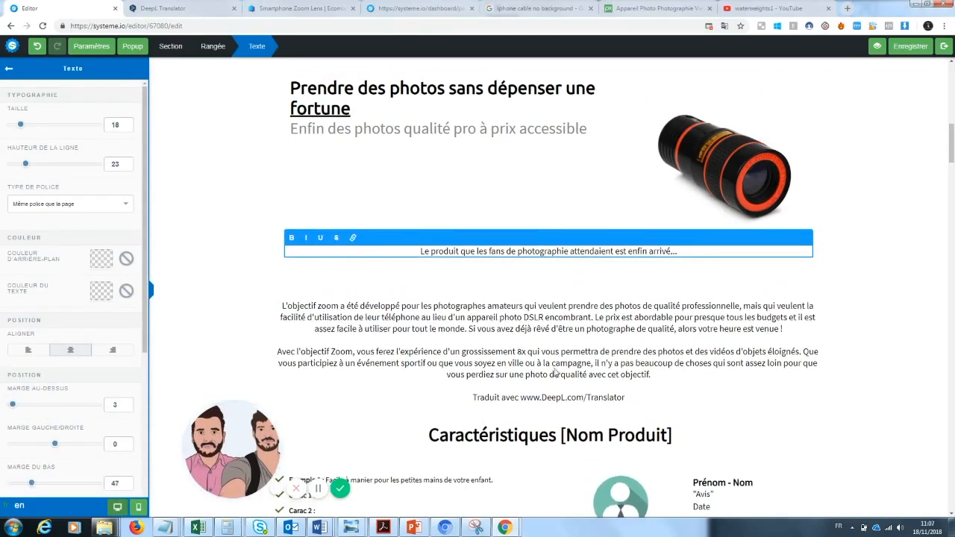
{"action": "left_click", "coordinate": [559, 403]}
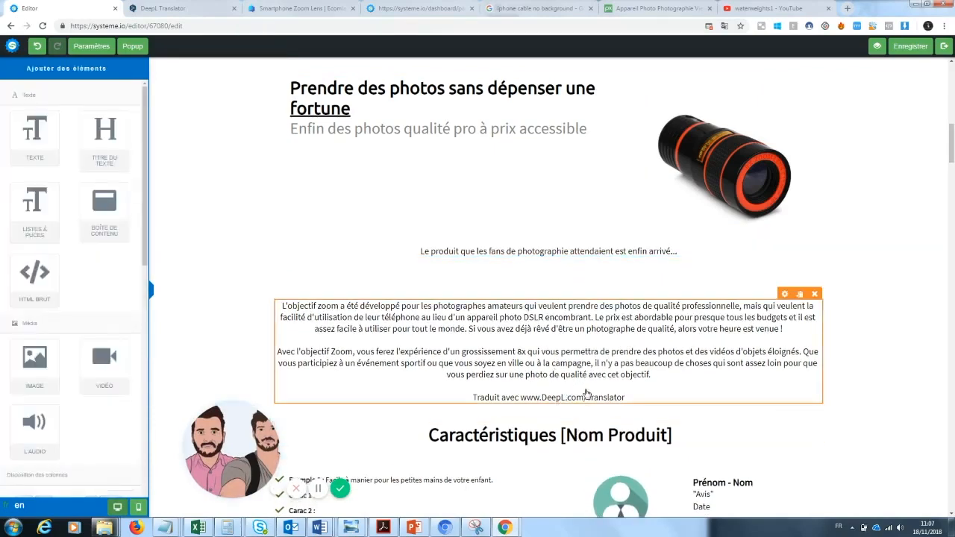
{"action": "left_click", "coordinate": [586, 390]}
{"action": "key", "text": "shift+Home"}
{"action": "key", "text": "BackSpace"}
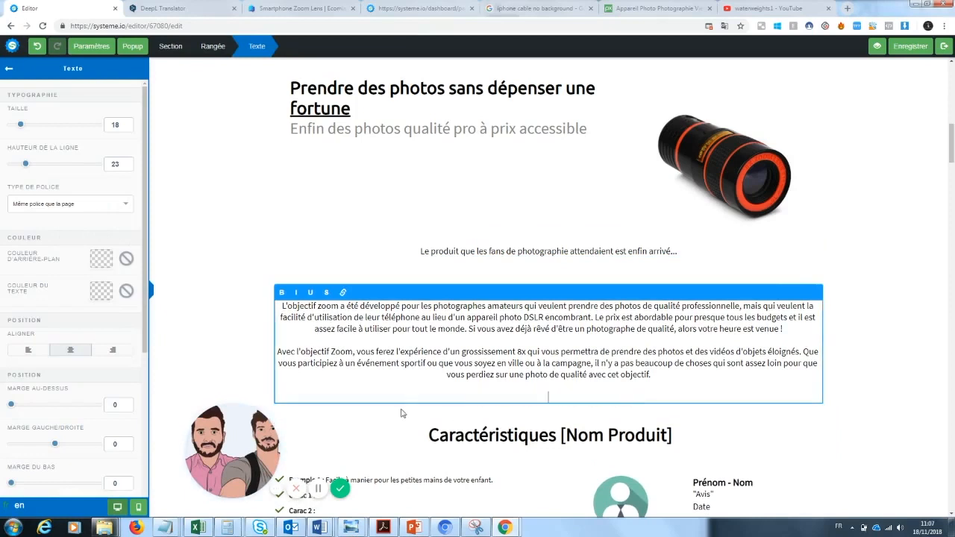
{"action": "left_click_drag", "start_coordinate": [11, 484], "coordinate": [28, 486]}
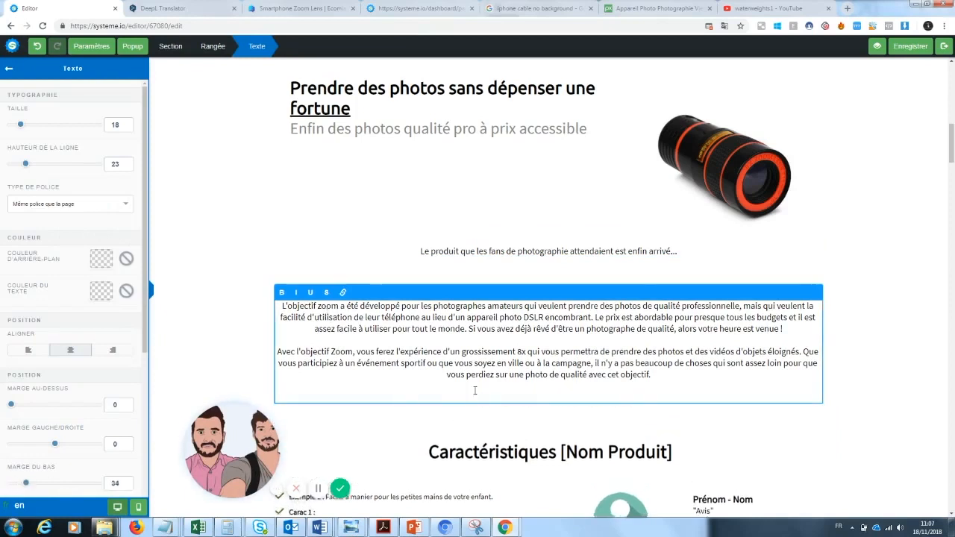
{"action": "left_click", "coordinate": [939, 287]}
Step: Left-align the two-paragraph French product description and set its font size to 25
{"action": "left_click", "coordinate": [559, 356]}
{"action": "left_click", "coordinate": [26, 352]}
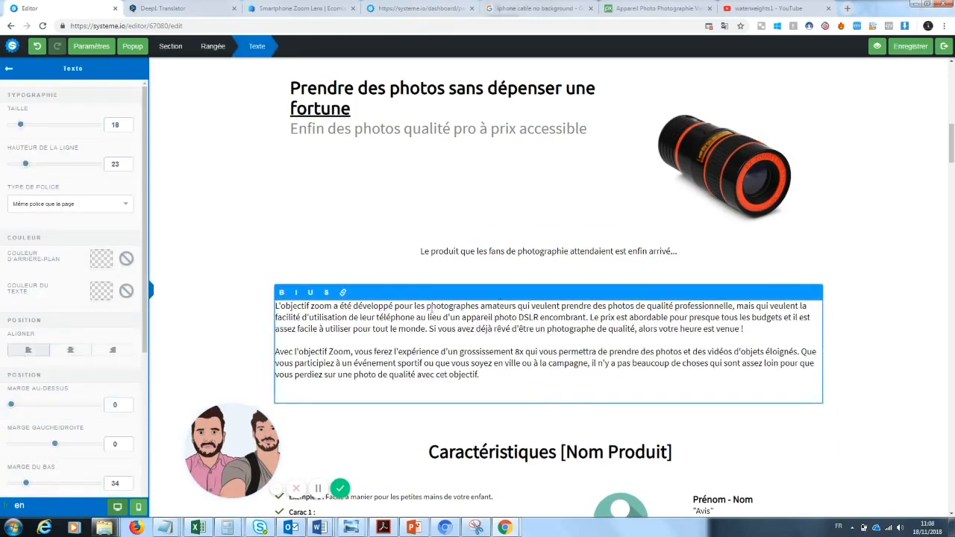
{"action": "left_click", "coordinate": [838, 309]}
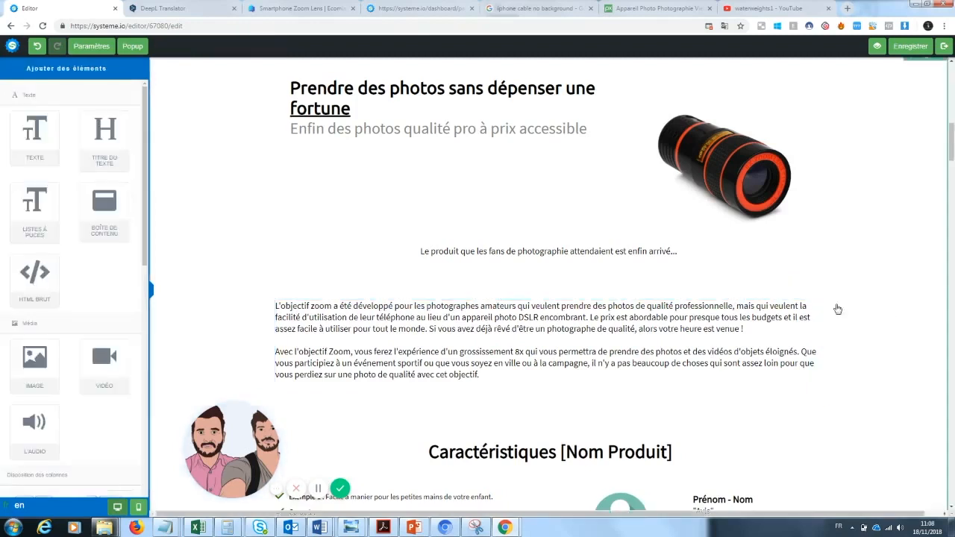
{"action": "left_click", "coordinate": [517, 364]}
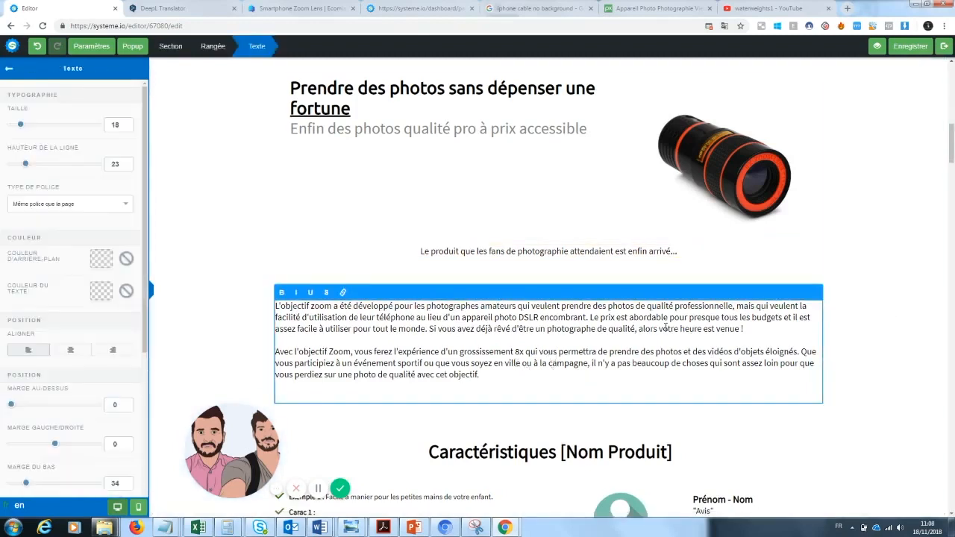
{"action": "left_click_drag", "start_coordinate": [518, 373], "coordinate": [274, 306]}
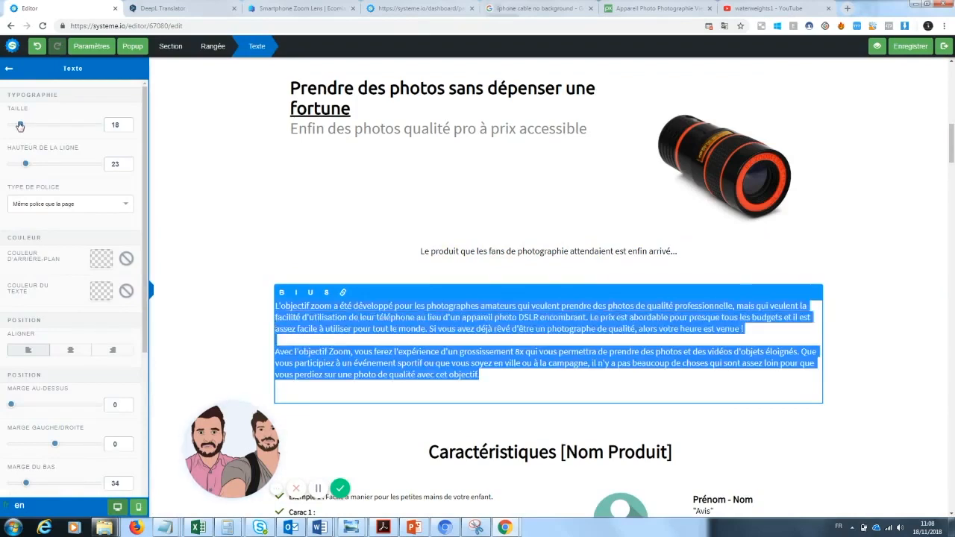
{"action": "left_click_drag", "start_coordinate": [21, 125], "coordinate": [30, 132]}
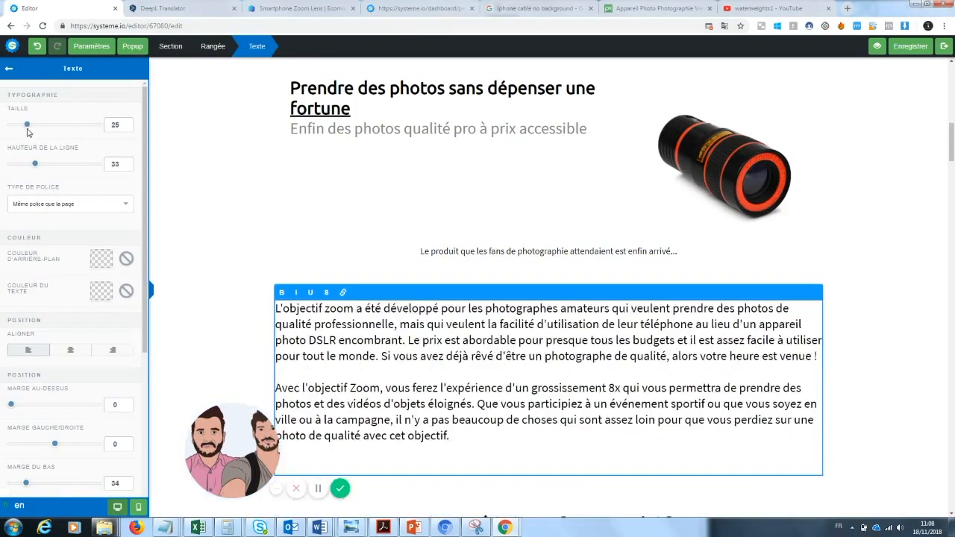
{"action": "left_click", "coordinate": [865, 258]}
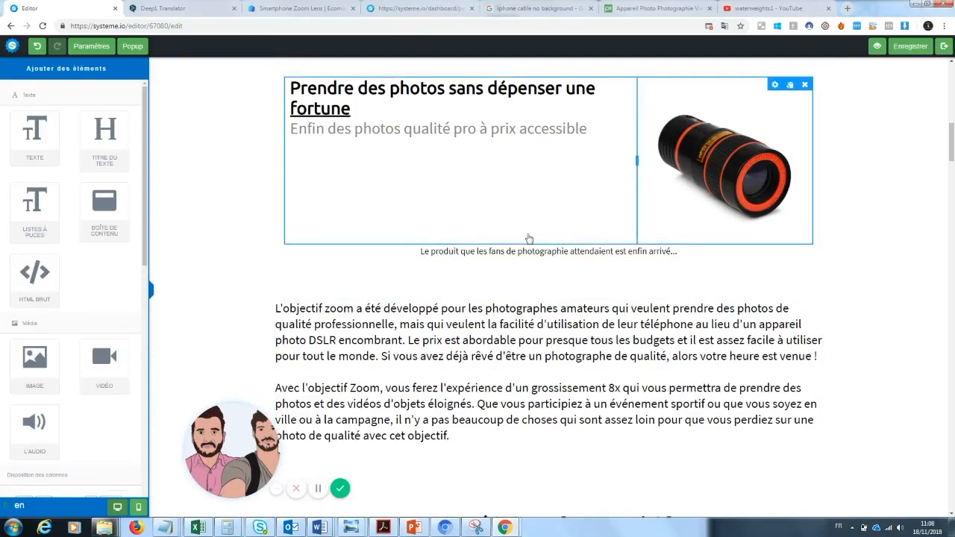
Step: Replace the "Exemple 1" bullet under the characteristics heading with "Photos de grandes qualités : une qualité pro pour un équipement mini"
{"action": "scroll", "coordinate": [858, 269], "scroll_direction": "up", "scroll_amount": 1}
{"action": "left_click_drag", "start_coordinate": [954, 144], "coordinate": [947, 182]}
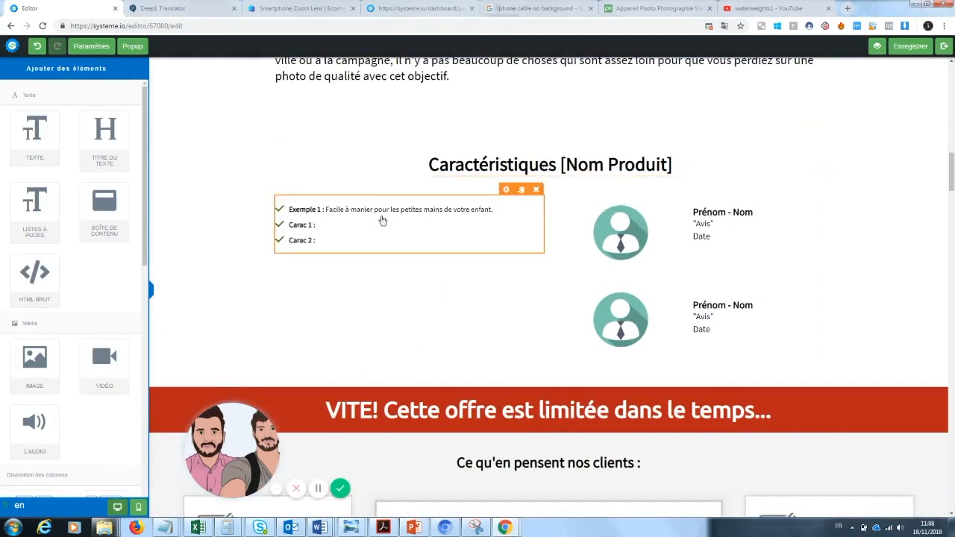
{"action": "left_click", "coordinate": [347, 210]}
{"action": "left_click_drag", "start_coordinate": [494, 210], "coordinate": [291, 212]}
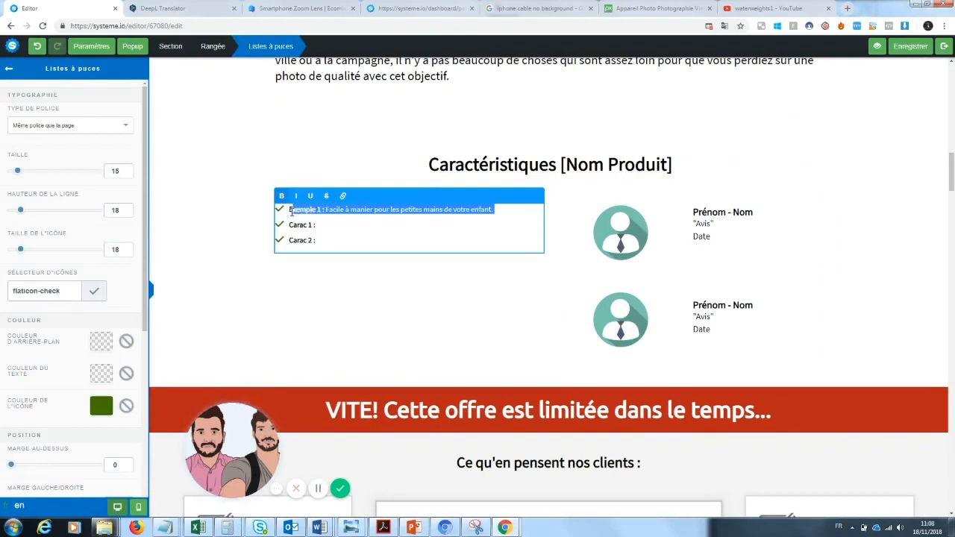
{"action": "key", "text": "BackSpace"}
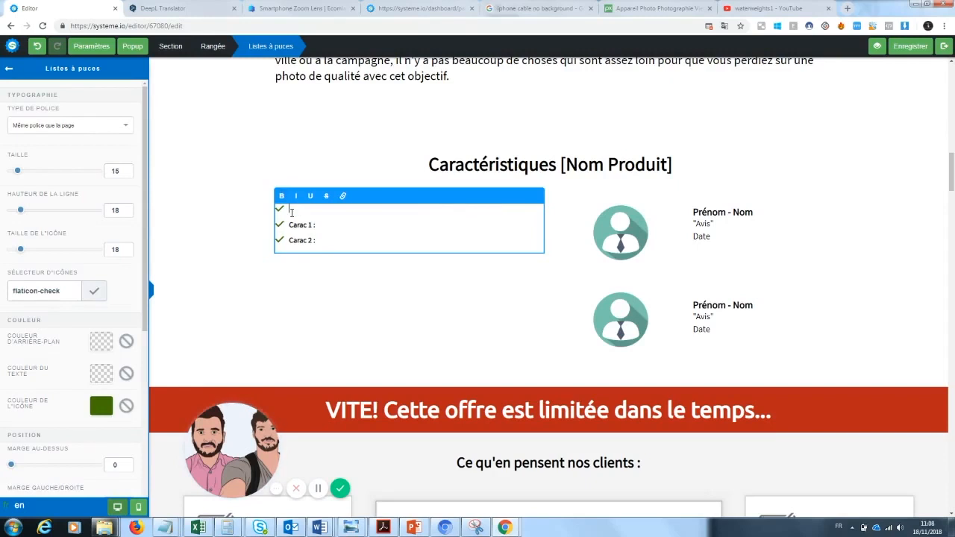
{"action": "type", "text": "Photos de grandes qualités"}
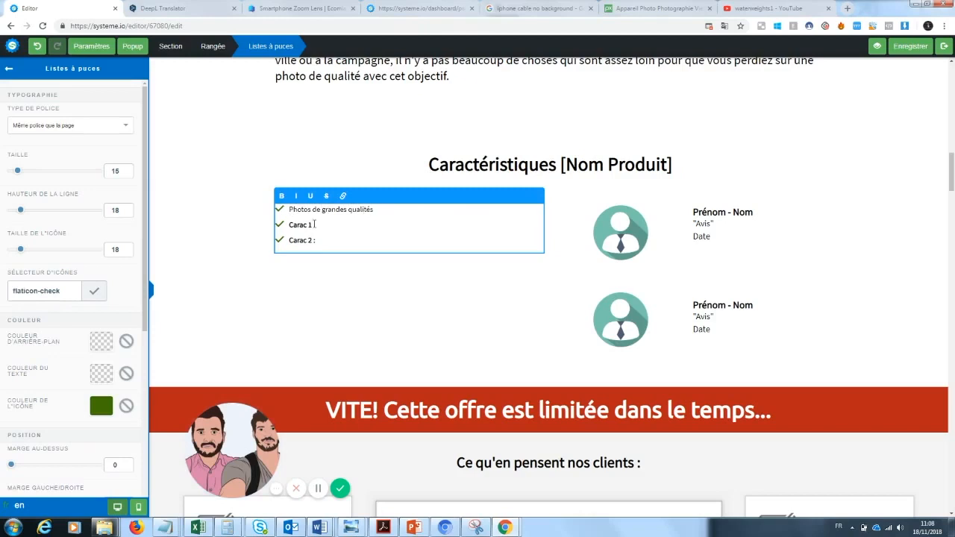
{"action": "type", "text": " : une qualité pro pour un équipement m"}
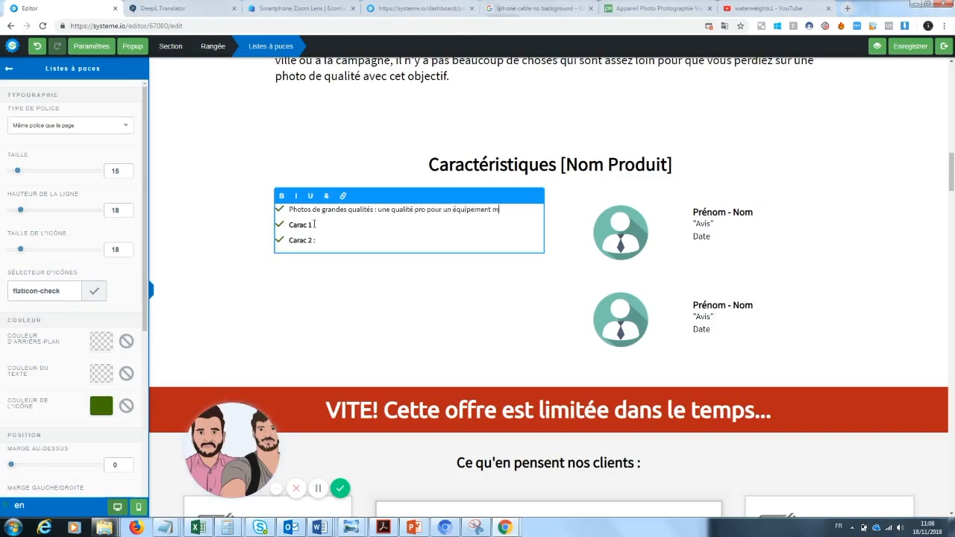
{"action": "type", "text": "ini"}
Step: Change the "Carac 1" label to "Pratique" and make the first bullet's label "Photos de grandes qualités" bold
{"action": "left_click_drag", "start_coordinate": [312, 225], "coordinate": [289, 224]}
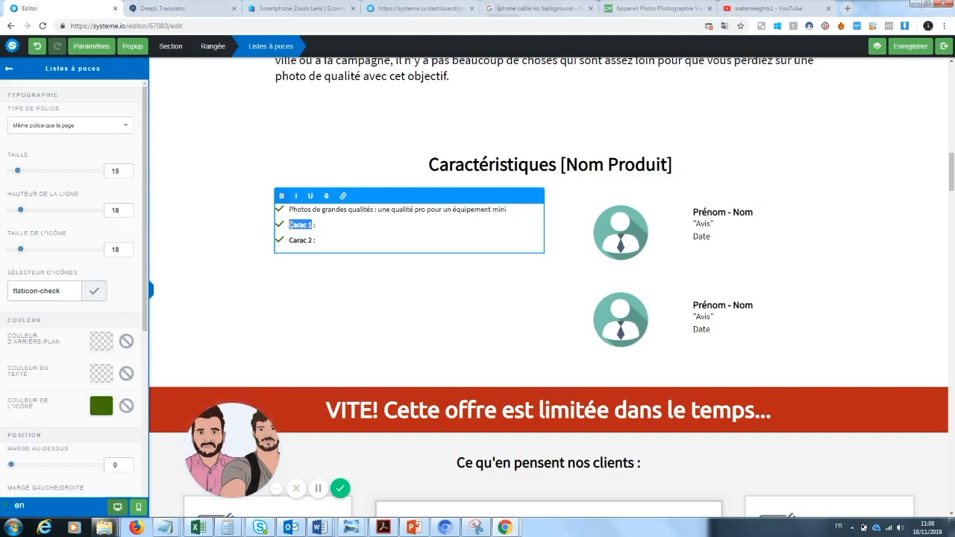
{"action": "type", "text": "Pratique"}
{"action": "left_click_drag", "start_coordinate": [373, 210], "coordinate": [285, 206]}
{"action": "left_click", "coordinate": [282, 196]}
{"action": "left_click", "coordinate": [332, 225]}
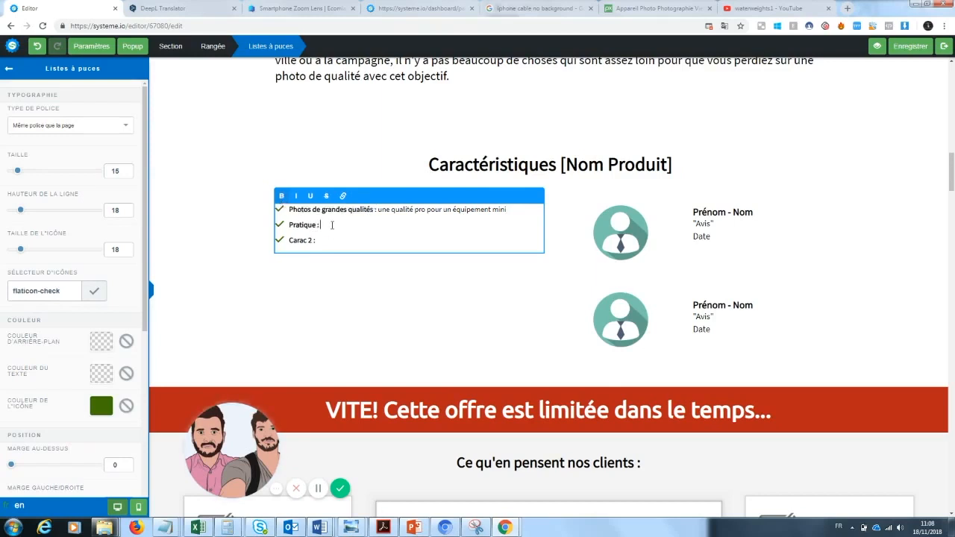
Step: Write the benefit text after the "Pratique" label, starting with "se met dans la poche et"
{"action": "type", "text": "se met dans la poche sans aucun"}
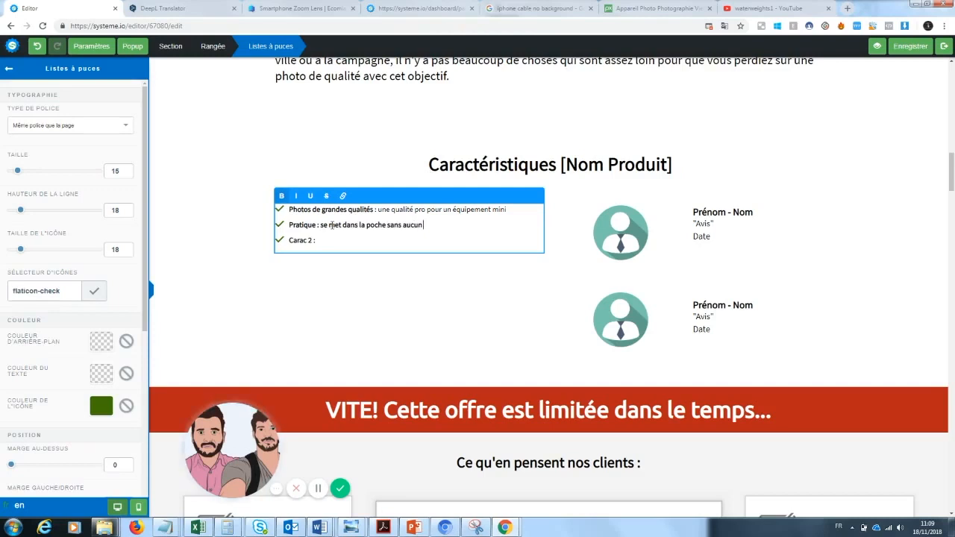
{"action": "key", "text": "BackSpace"}
{"action": "type", "text": "pour une grande"}
{"action": "key", "text": "BackSpace"}
{"action": "key", "text": "BackSpace"}
{"action": "key", "text": "BackSpace"}
{"action": "key", "text": "BackSpace"}
{"action": "key", "text": "BackSpace"}
{"action": "key", "text": "BackSpace"}
{"action": "key", "text": "BackSpace"}
{"action": "key", "text": "BackSpace"}
{"action": "key", "text": "BackSpace"}
{"action": "key", "text": "BackSpace"}
{"action": "key", "text": "BackSpace"}
{"action": "key", "text": "BackSpace"}
{"action": "key", "text": "BackSpace"}
{"action": "key", "text": "BackSpace"}
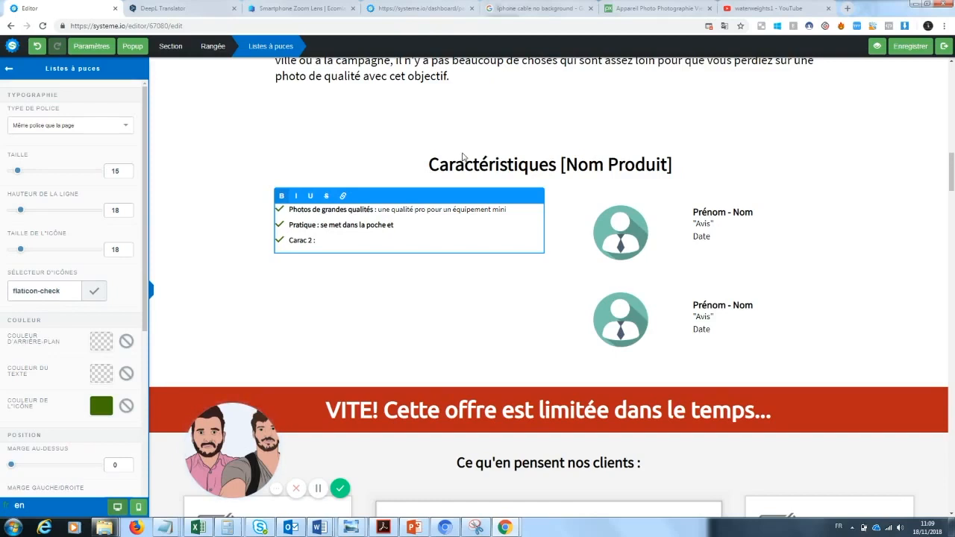
Step: Complete the "Pratique" benefit text with "facile à emporter" and change the "Carac 2" label to "Fiabilité"
{"action": "type", "text": "facile à emporter"}
{"action": "left_click_drag", "start_coordinate": [316, 240], "coordinate": [291, 241]}
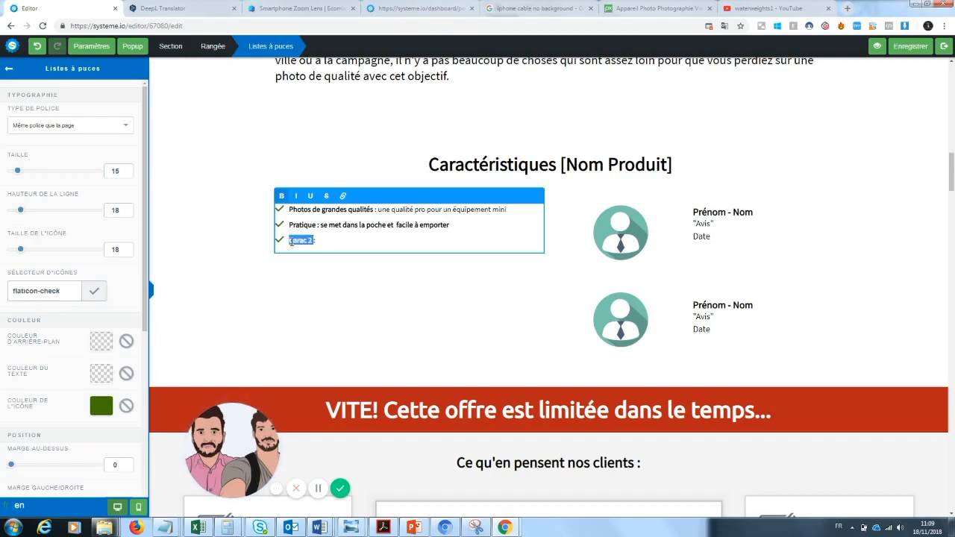
{"action": "key", "text": "BackSpace"}
{"action": "type", "text": "Fiabilit"}
{"action": "key", "text": "BackSpace"}
{"action": "type", "text": "Fiabilité : Une durée de"}
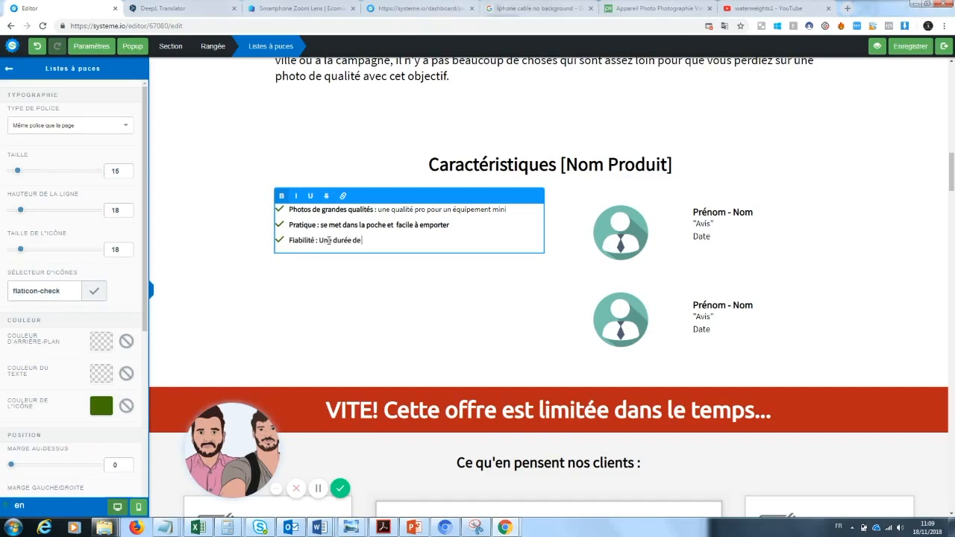
{"action": "type", "text": " vie plus grande que n'importe quel"}
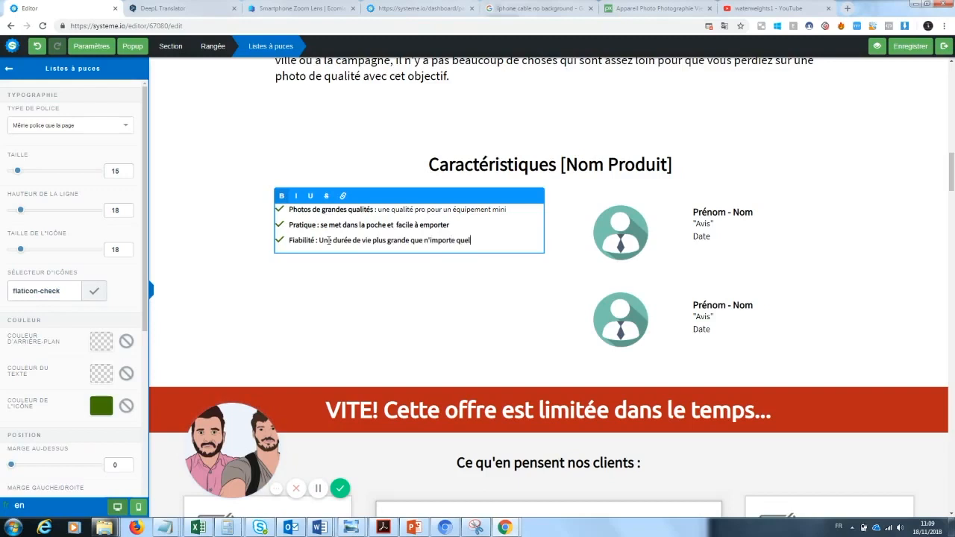
{"action": "type", "text": " autre produit pho"}
Step: Draft the "Fiabilité" benefit text as "Une durée de vie plus grande que n'importe quel autre produit pho"
{"action": "left_click", "coordinate": [427, 240]}
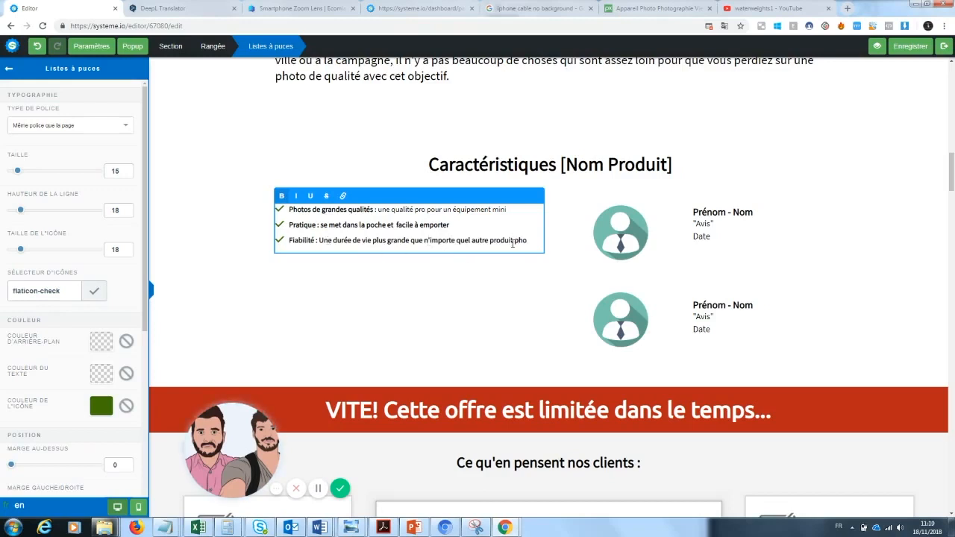
Step: Replace the "Fiabilité" benefit text with "Une garantie certifiée de la qualité de nos produits"
{"action": "left_click_drag", "start_coordinate": [527, 241], "coordinate": [319, 242]}
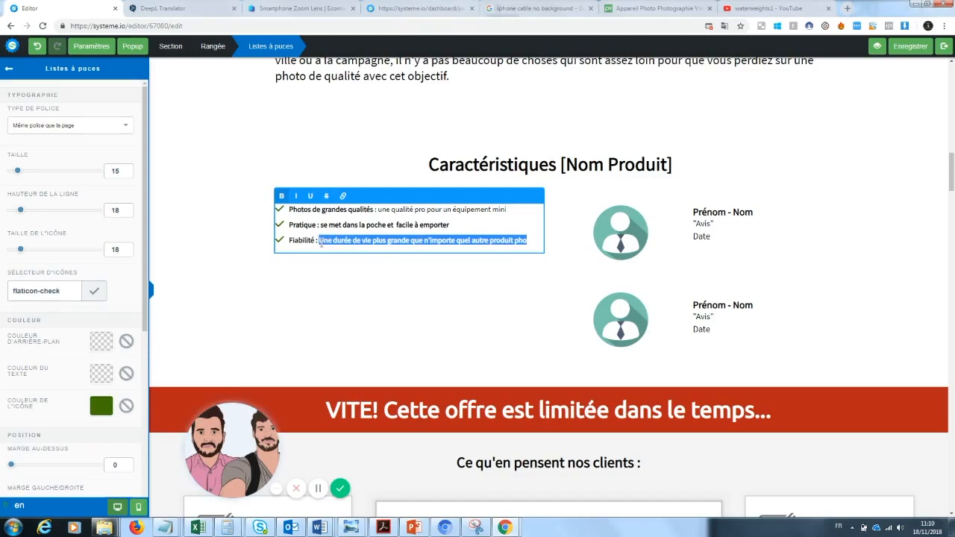
{"action": "type", "text": "Une garantie"}
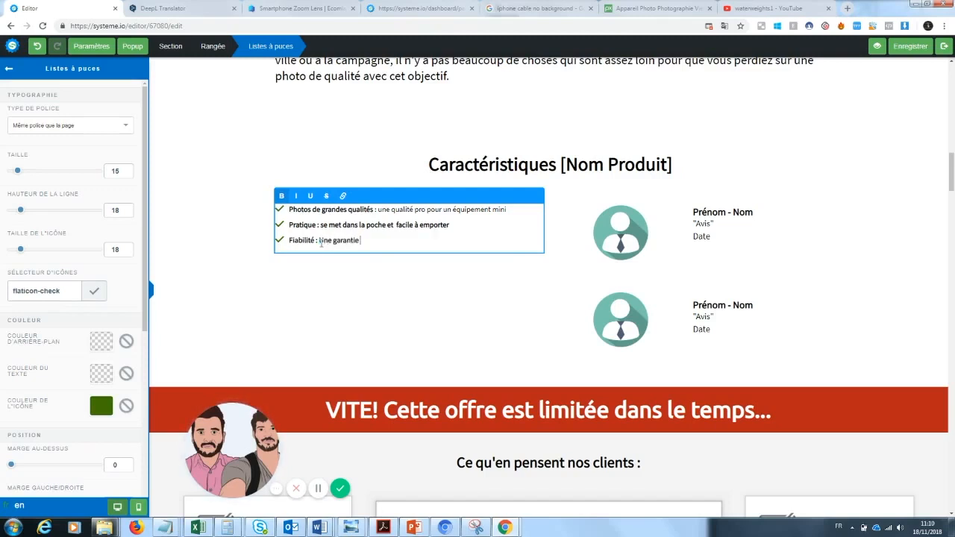
{"action": "type", "text": " certifiée de la qualité de nos produits"}
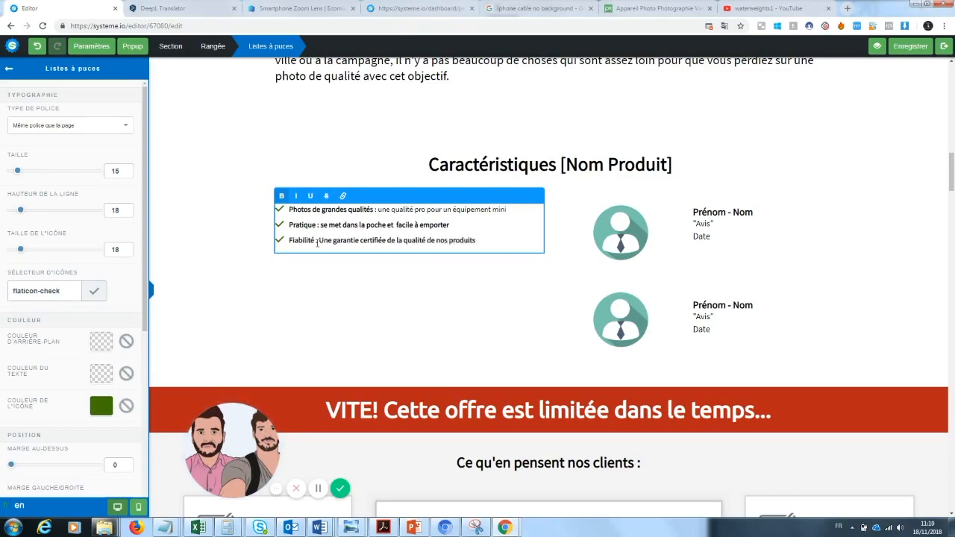
Step: Remove the bold formatting from the benefit texts after the "Fiabilité" and "Pratique" labels
{"action": "left_click_drag", "start_coordinate": [321, 241], "coordinate": [475, 254]}
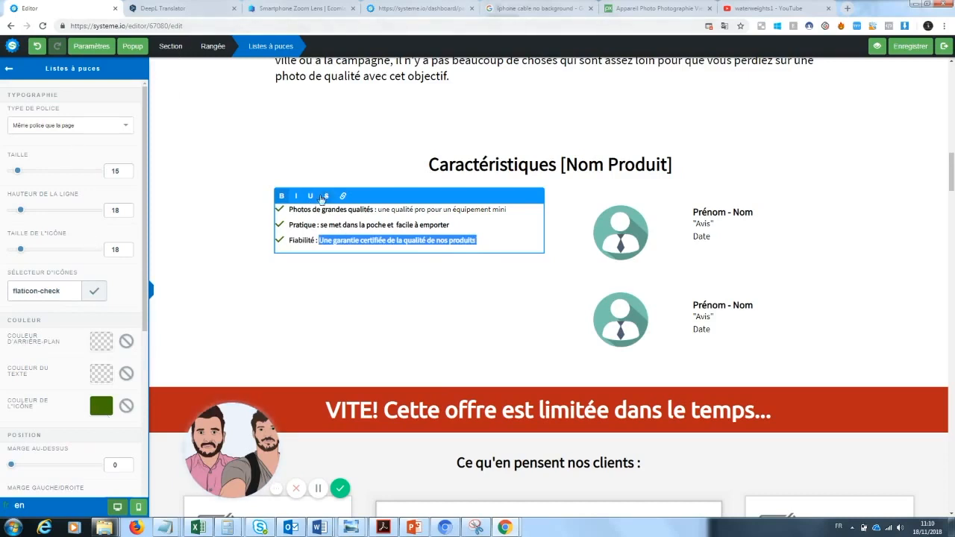
{"action": "left_click", "coordinate": [282, 197]}
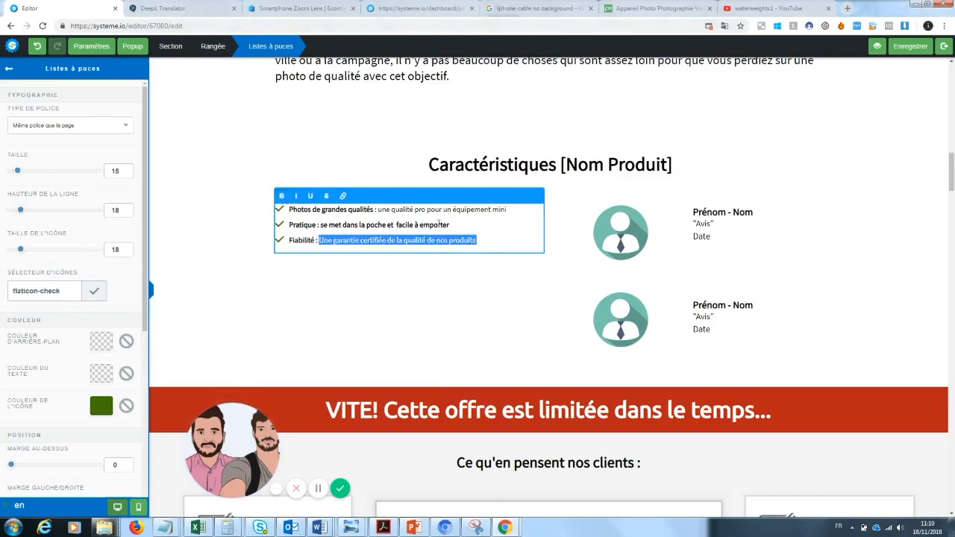
{"action": "left_click_drag", "start_coordinate": [450, 225], "coordinate": [320, 224]}
{"action": "left_click", "coordinate": [283, 196]}
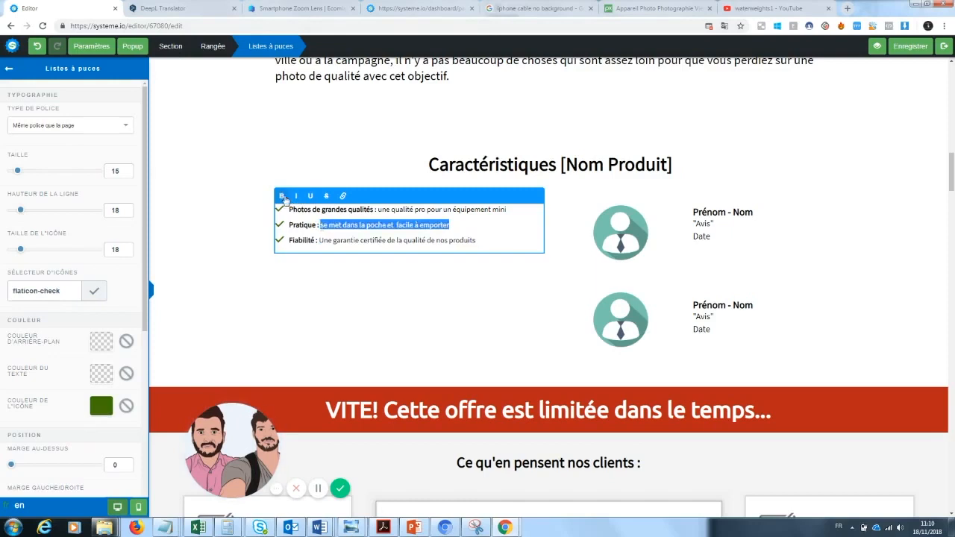
{"action": "left_click", "coordinate": [457, 285]}
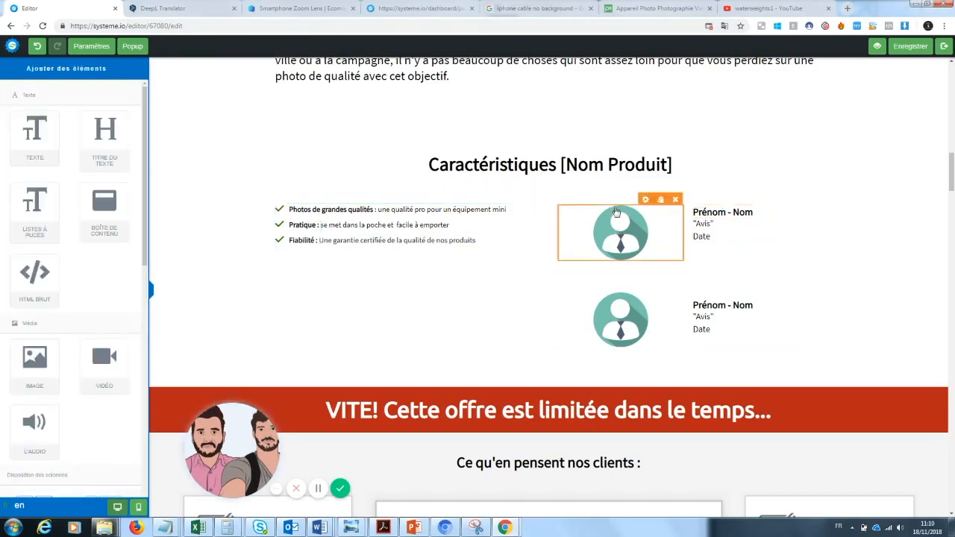
{"action": "left_click", "coordinate": [551, 167]}
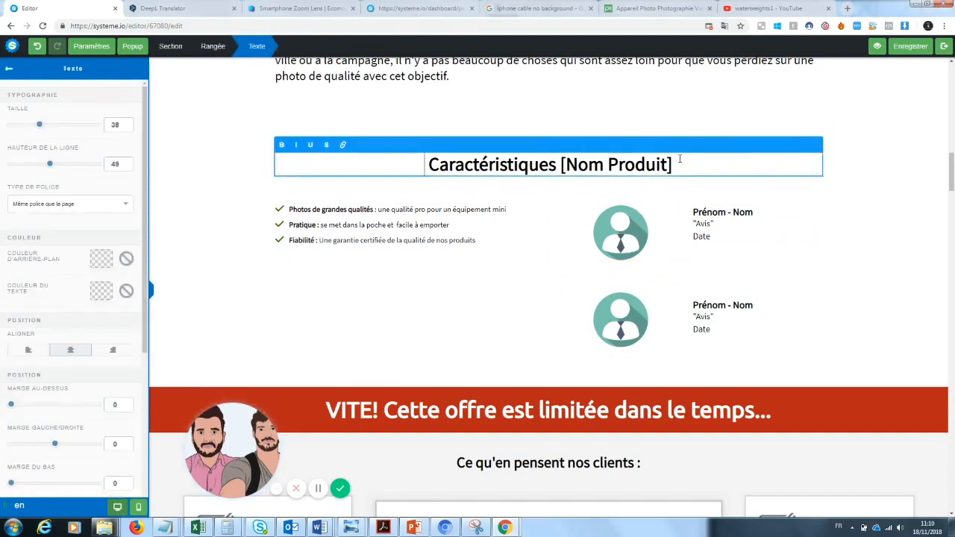
{"action": "left_click", "coordinate": [721, 283]}
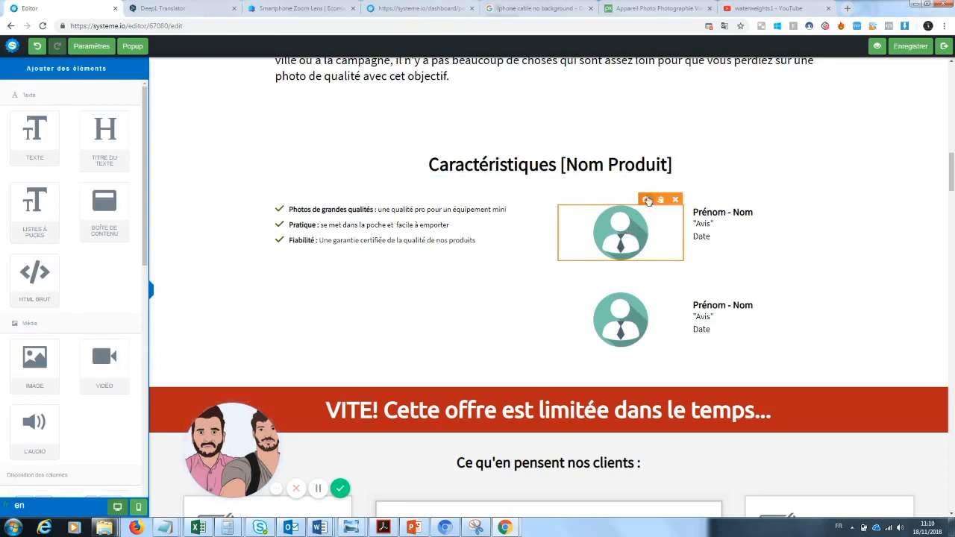
Step: Replace the first testimonial's avatar with the already uploaded photo of the lens parts on a wooden floor
{"action": "left_click", "coordinate": [628, 239]}
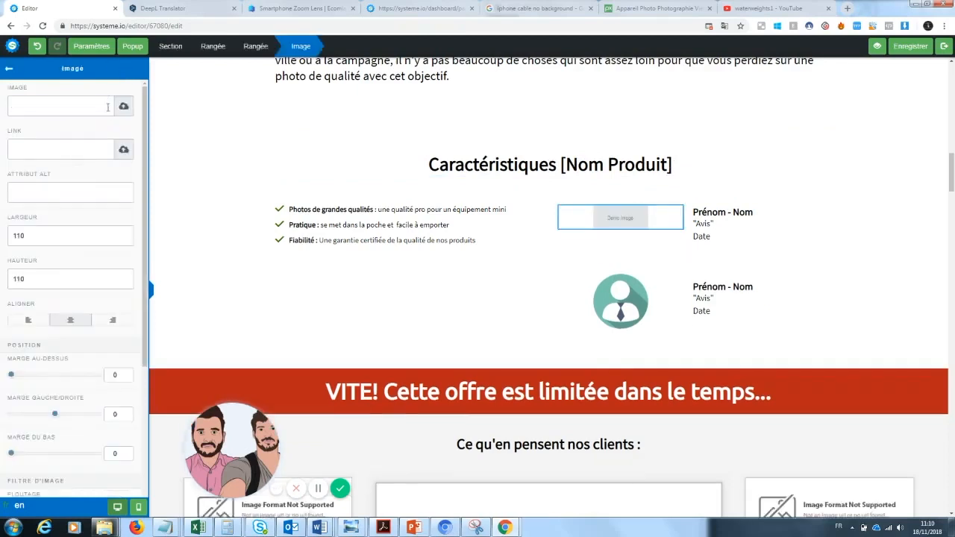
{"action": "left_click", "coordinate": [123, 106]}
{"action": "left_click", "coordinate": [502, 199]}
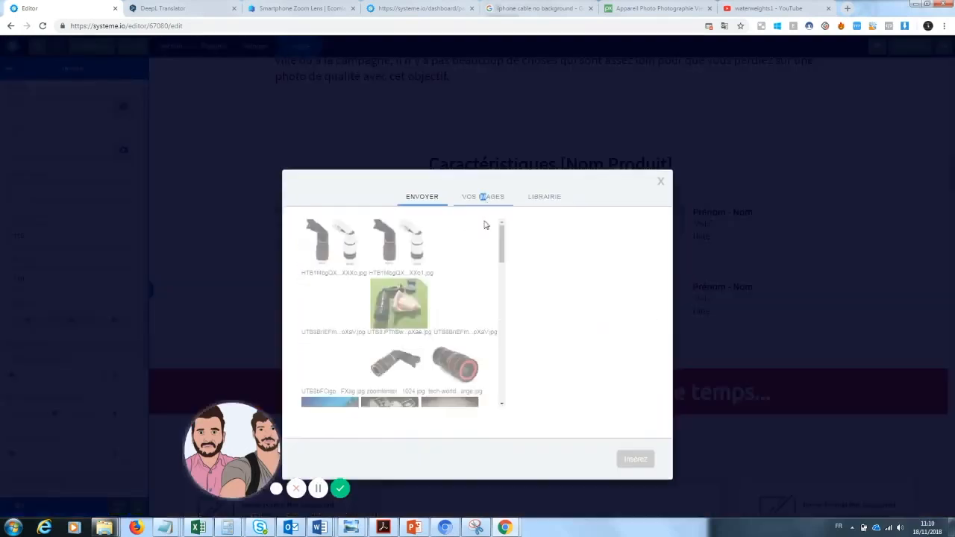
{"action": "left_click", "coordinate": [335, 306]}
{"action": "left_click", "coordinate": [646, 463]}
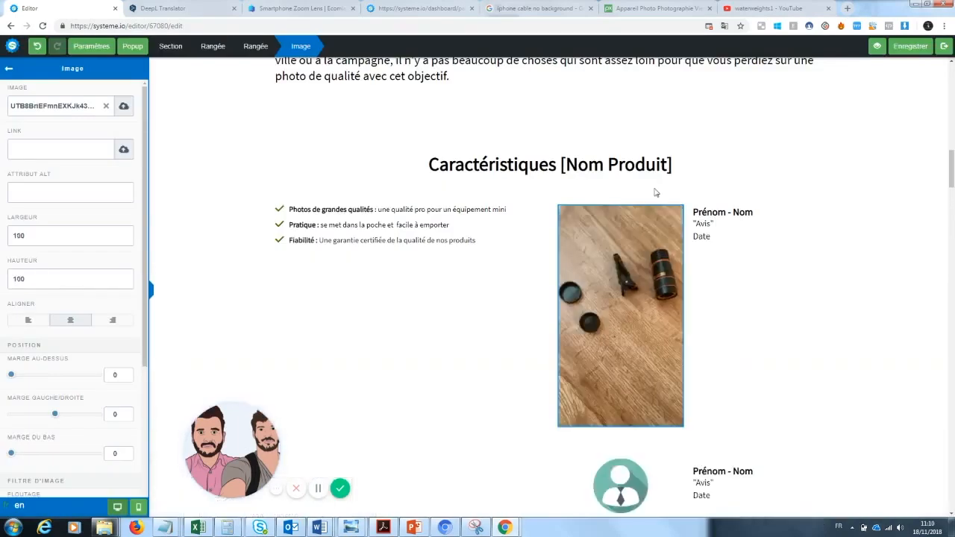
Step: Set the wooden-floor lens photo's width to 200 and its height to 300
{"action": "left_click", "coordinate": [629, 301]}
{"action": "left_click", "coordinate": [629, 302]}
{"action": "left_click_drag", "start_coordinate": [70, 242], "coordinate": [2, 252]}
{"action": "type", "text": "200"}
{"action": "left_click_drag", "start_coordinate": [27, 279], "coordinate": [1, 280]}
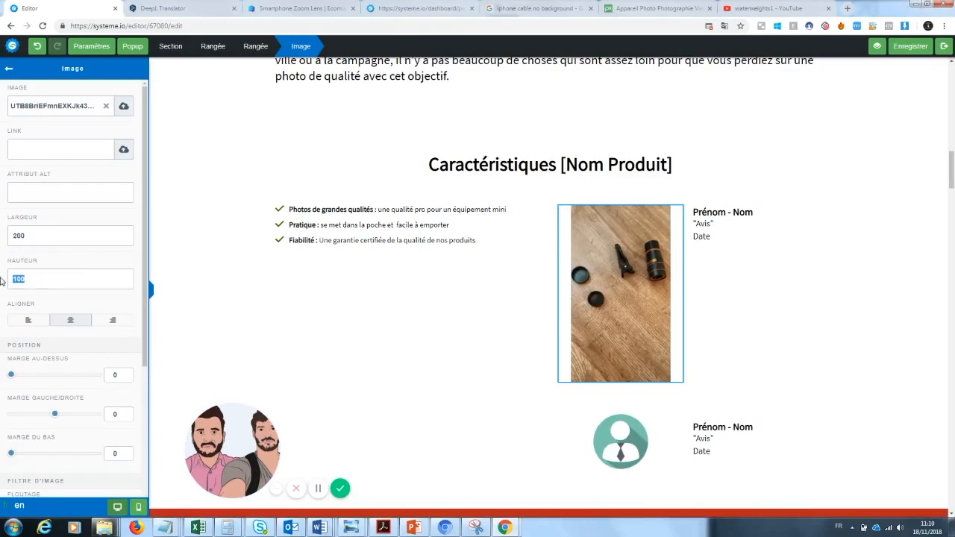
{"action": "type", "text": "200"}
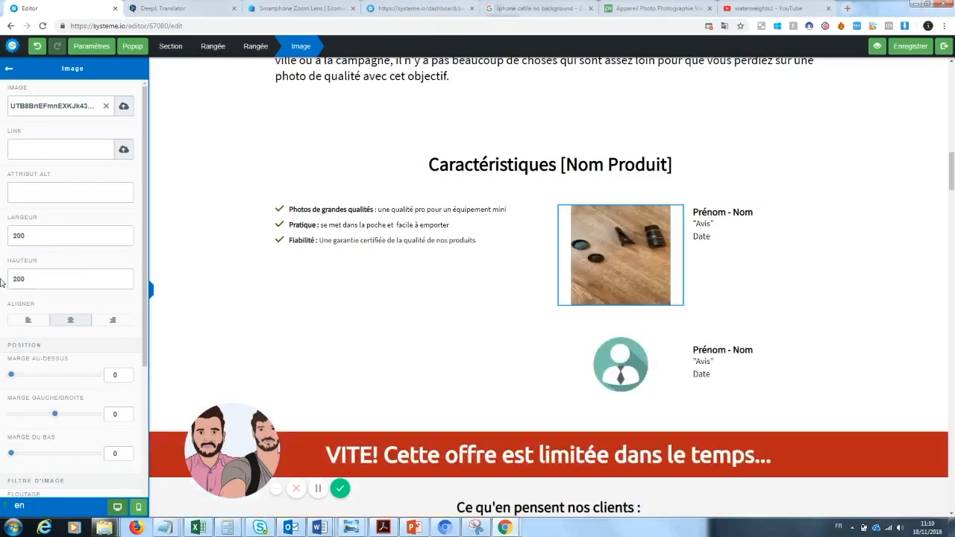
{"action": "left_click_drag", "start_coordinate": [28, 278], "coordinate": [2, 284]}
{"action": "type", "text": "300"}
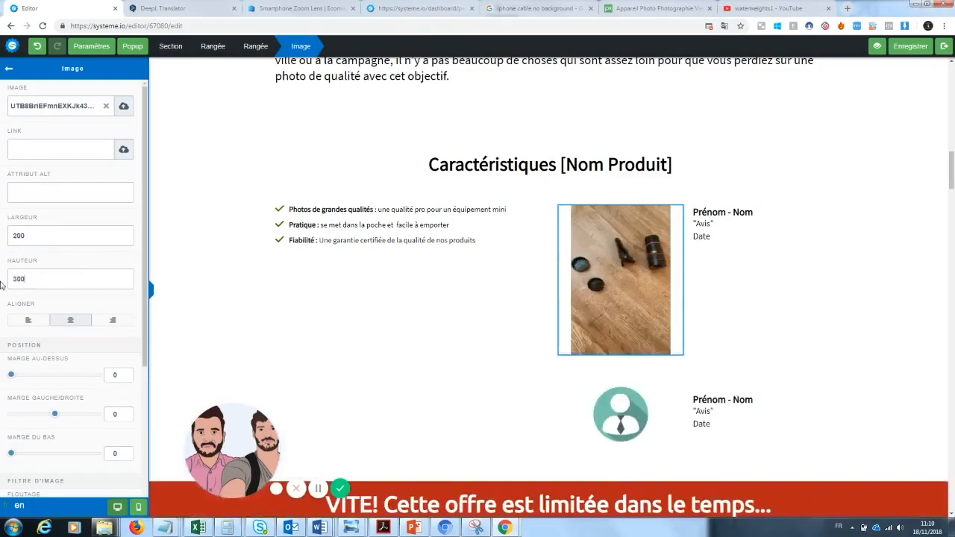
{"action": "left_click", "coordinate": [827, 290]}
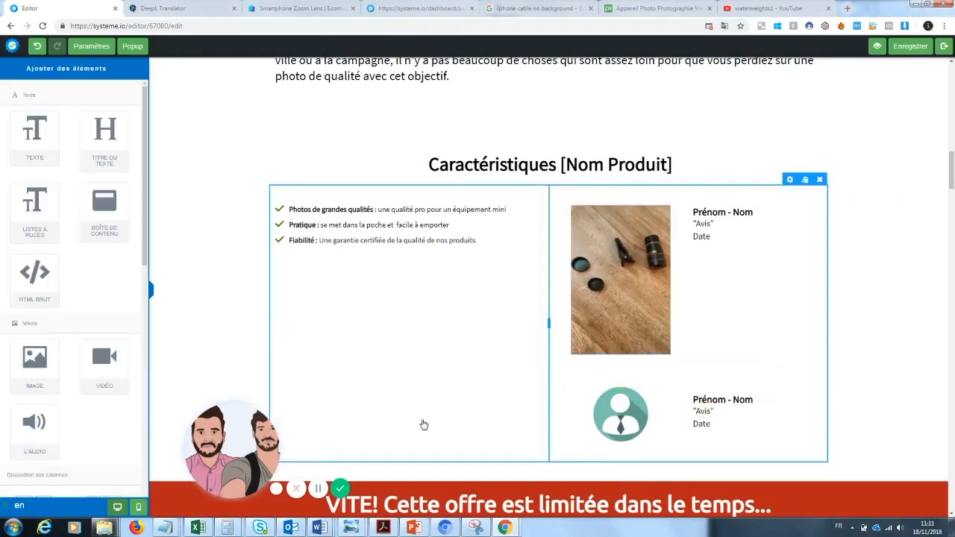
Step: Try to add a 1/3–2/3 column row in the characteristics section below the bullet list
{"action": "left_click", "coordinate": [888, 316]}
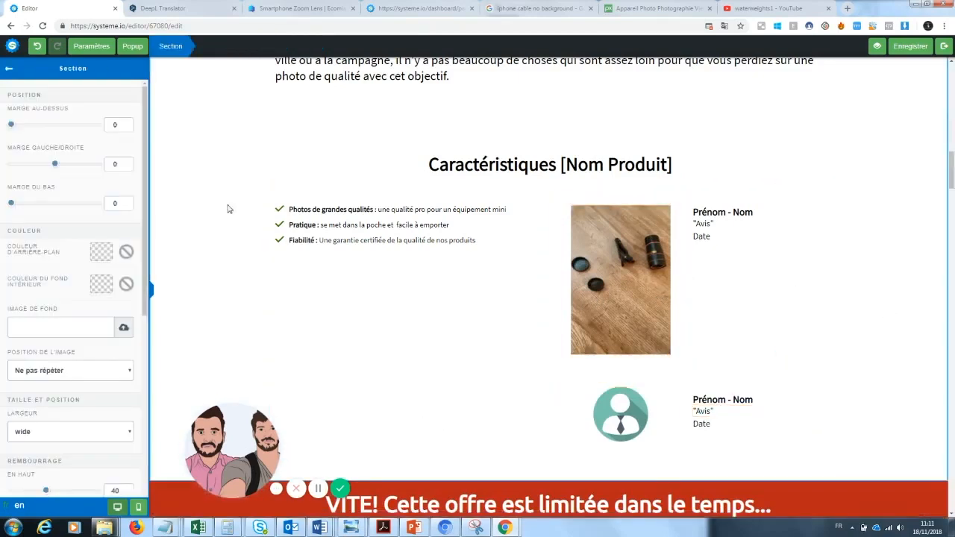
{"action": "left_click", "coordinate": [9, 69]}
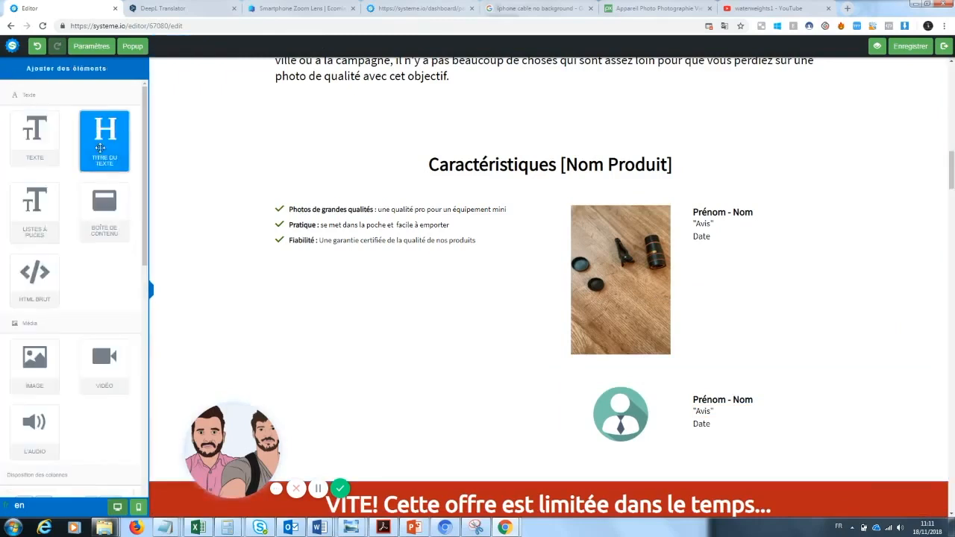
{"action": "mouse_move", "coordinate": [34, 358]}
{"action": "left_mouse_down"}
{"action": "mouse_move", "coordinate": [443, 403]}
{"action": "mouse_move", "coordinate": [49, 323]}
{"action": "mouse_move", "coordinate": [34, 358]}
{"action": "left_mouse_up"}
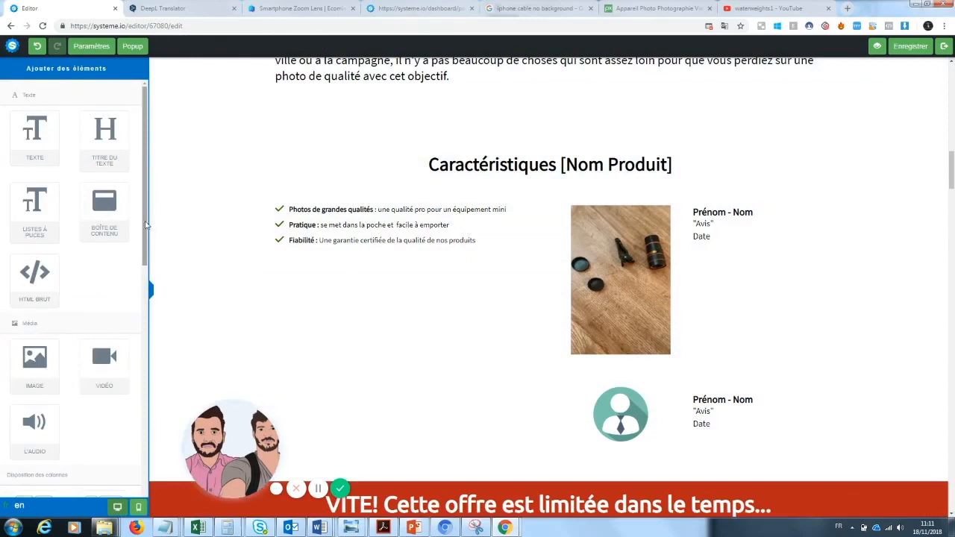
{"action": "scroll", "coordinate": [140, 304], "scroll_direction": "down", "scroll_amount": 3}
{"action": "scroll", "coordinate": [139, 304], "scroll_direction": "down", "scroll_amount": 1}
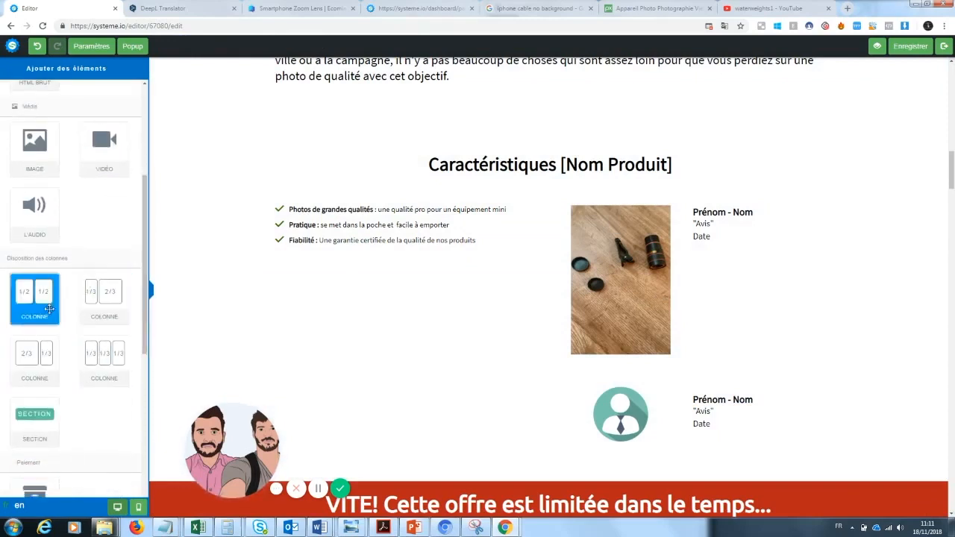
{"action": "left_click_drag", "start_coordinate": [84, 297], "coordinate": [389, 353]}
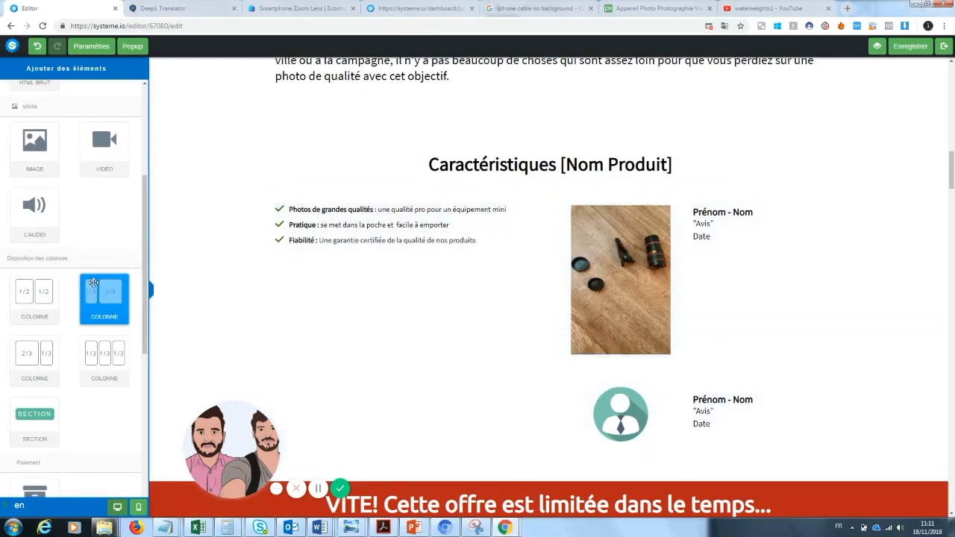
Step: Delete the second placeholder testimonial, including its avatar and texts
{"action": "left_click", "coordinate": [815, 359]}
{"action": "left_click", "coordinate": [523, 84]}
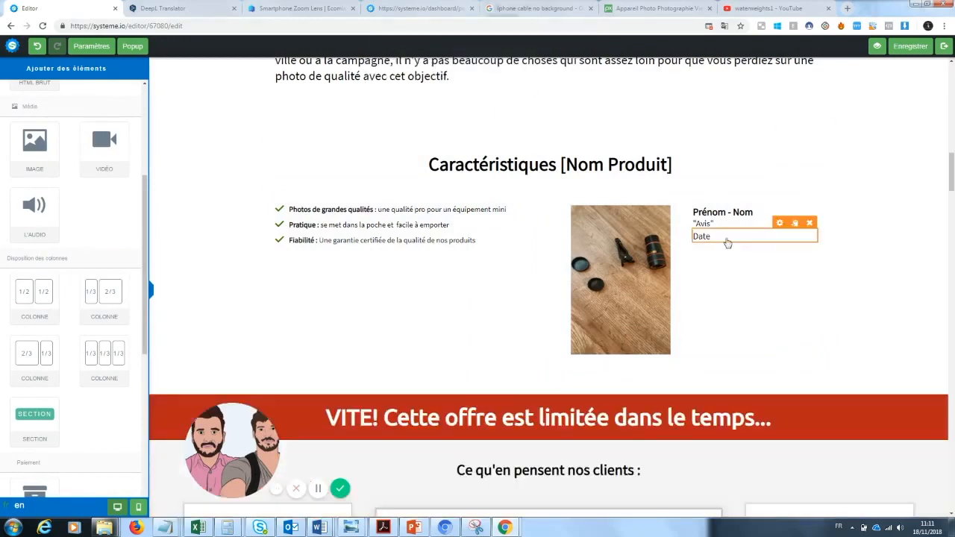
Step: Add a 1/3–2/3 column row beneath the characteristics content and place an image element in its narrow column
{"action": "scroll", "coordinate": [266, 313], "scroll_direction": "down", "scroll_amount": 1}
{"action": "left_click_drag", "start_coordinate": [104, 298], "coordinate": [454, 270]}
{"action": "left_click_drag", "start_coordinate": [34, 146], "coordinate": [361, 288]}
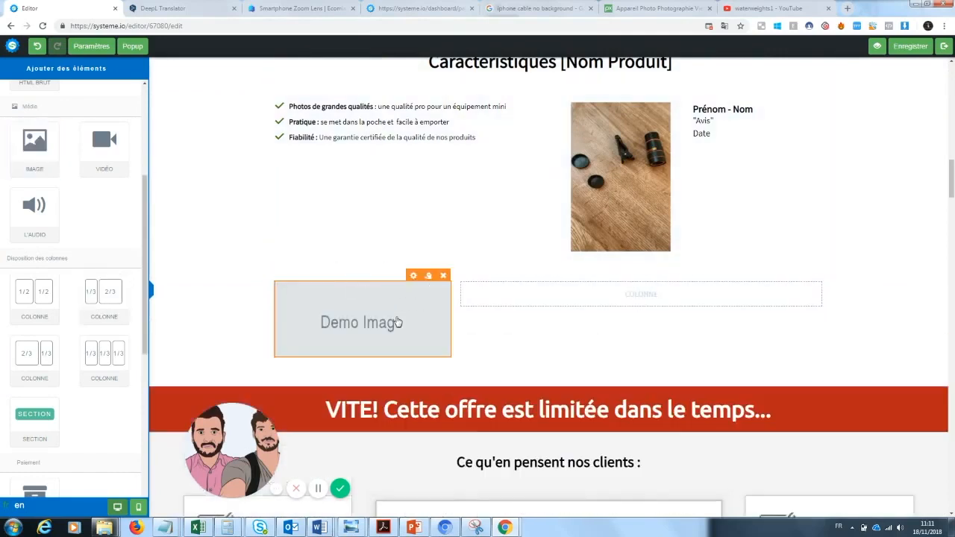
Step: Insert the uploaded wooden-floor lens photo into the new image element in the narrow column
{"action": "left_click", "coordinate": [398, 322]}
{"action": "left_click", "coordinate": [124, 106]}
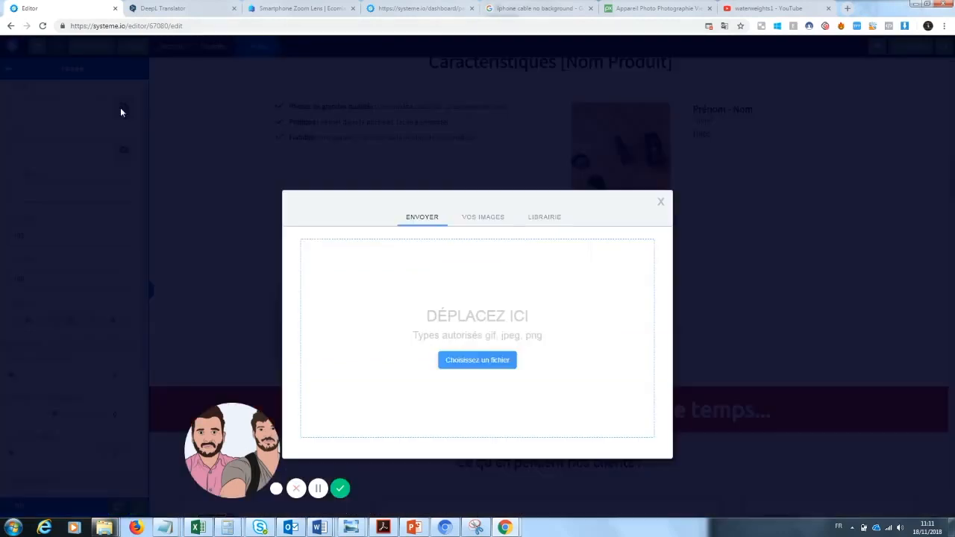
{"action": "left_click", "coordinate": [485, 218]}
{"action": "left_click", "coordinate": [456, 297]}
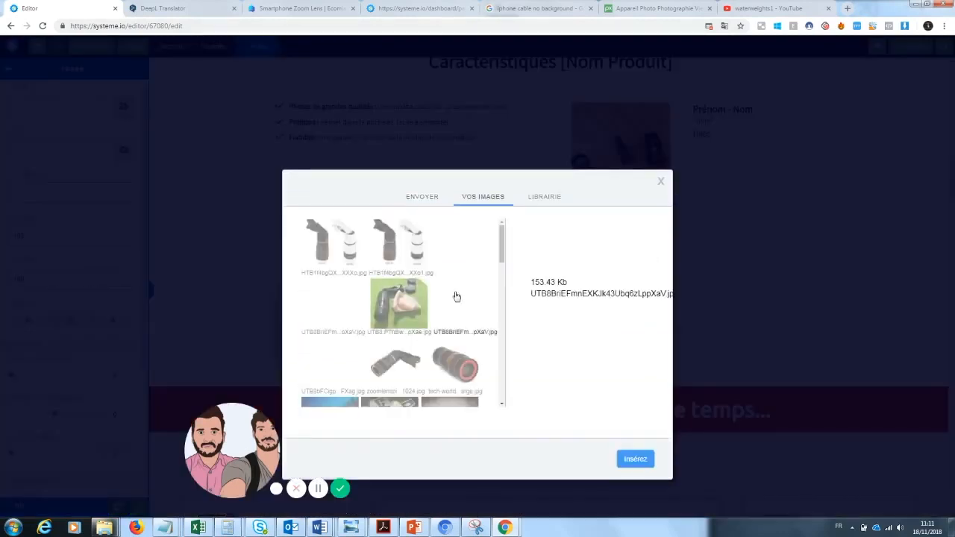
{"action": "left_click", "coordinate": [634, 459]}
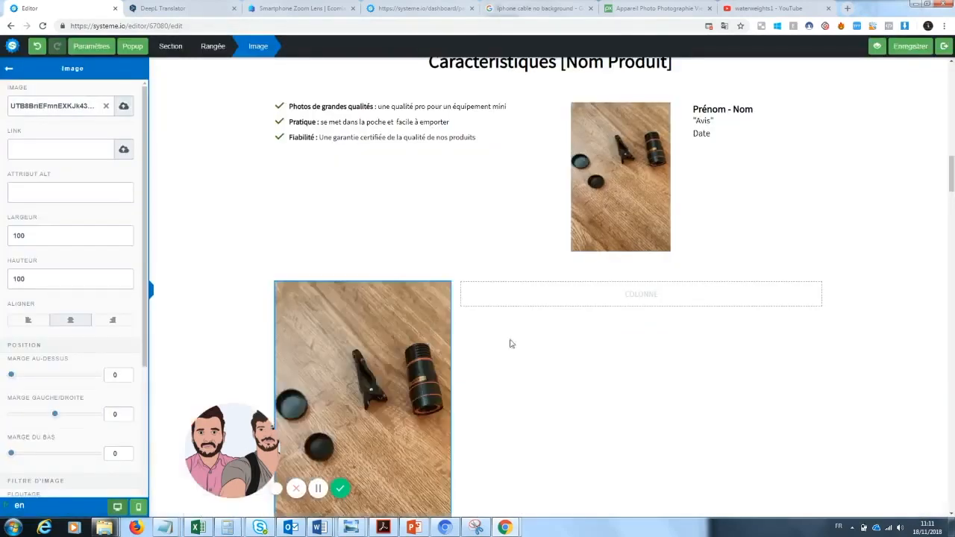
{"action": "left_click", "coordinate": [538, 353]}
Step: Replace the narrow column's image with the uploaded green-mat lens photo and place a text element in the empty wide column
{"action": "left_click", "coordinate": [378, 344]}
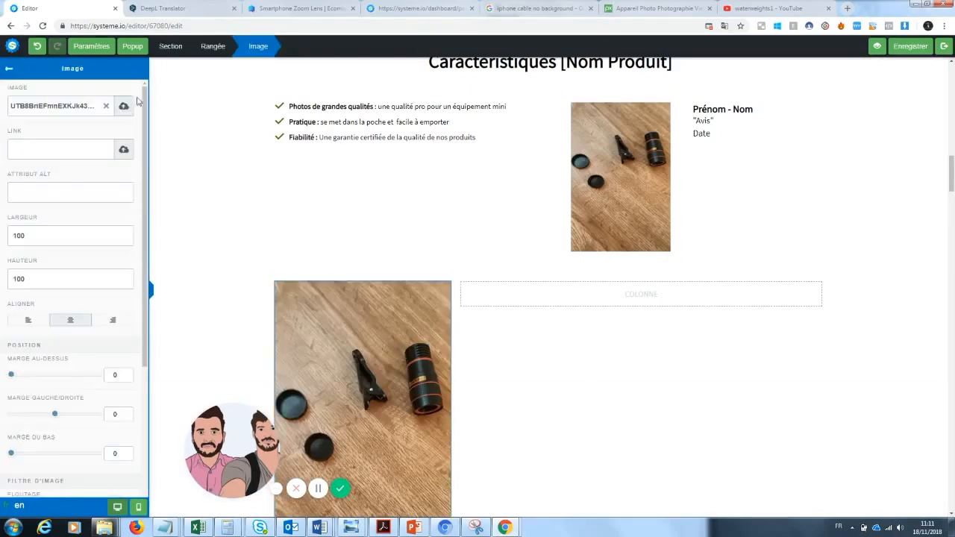
{"action": "left_click", "coordinate": [106, 107]}
{"action": "left_click", "coordinate": [124, 106]}
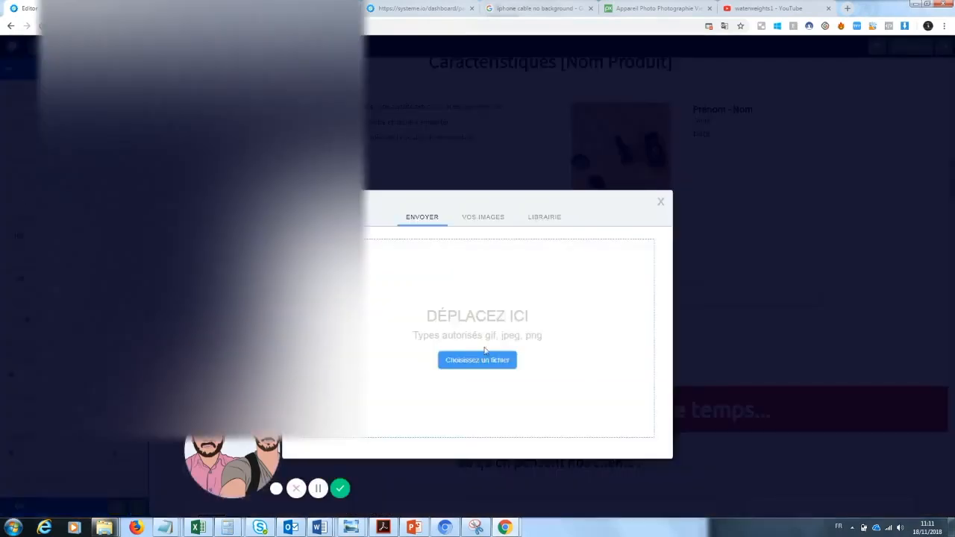
{"action": "left_click", "coordinate": [496, 360]}
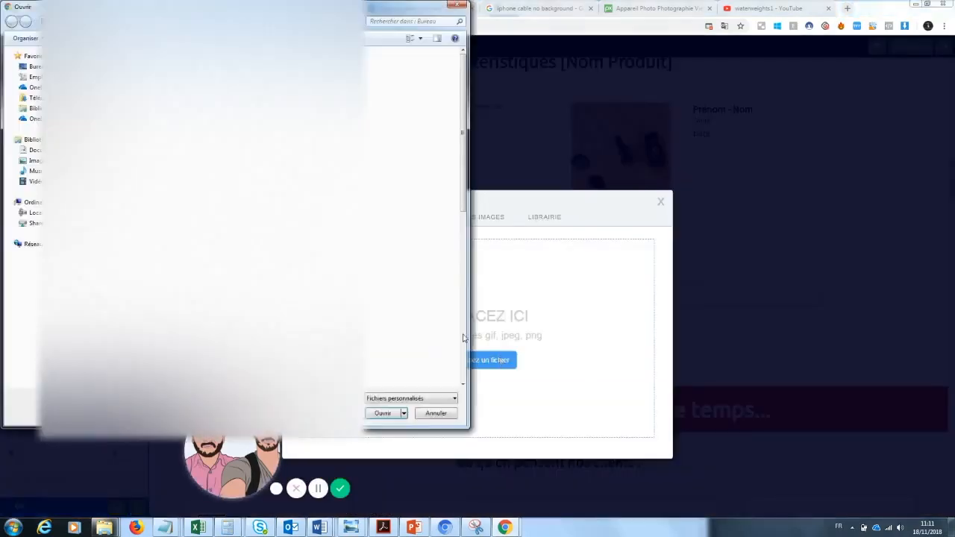
{"action": "left_click", "coordinate": [456, 5]}
{"action": "left_click", "coordinate": [483, 216]}
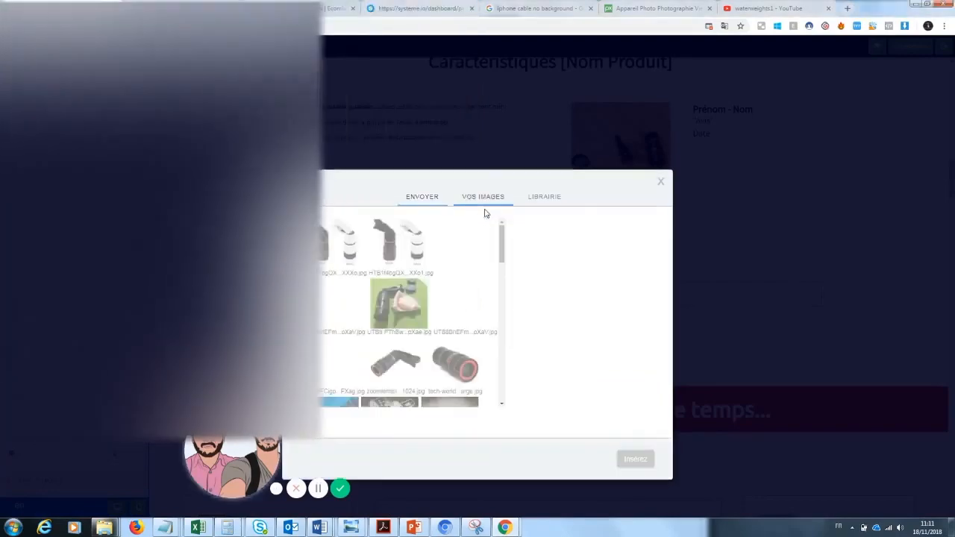
{"action": "left_click", "coordinate": [409, 306]}
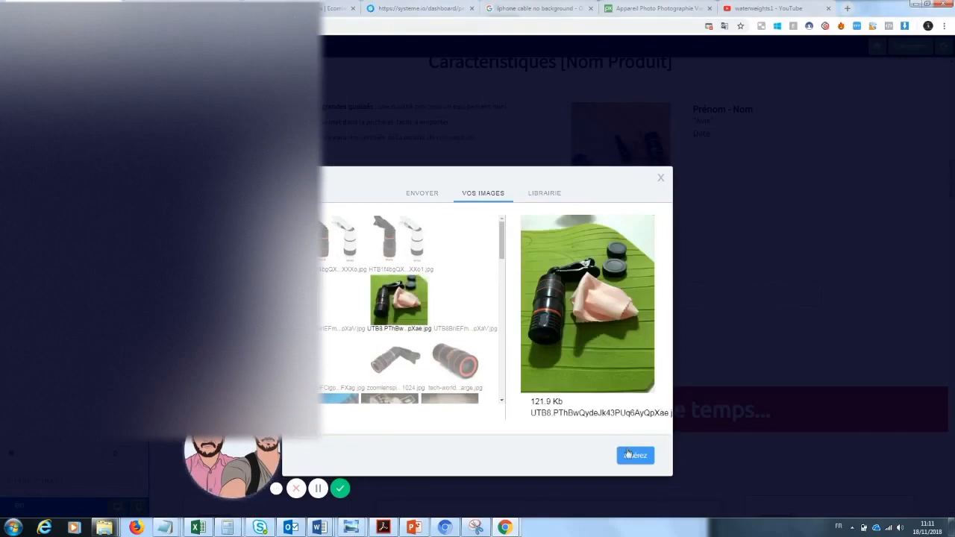
{"action": "left_click", "coordinate": [629, 454]}
{"action": "left_click", "coordinate": [920, 268]}
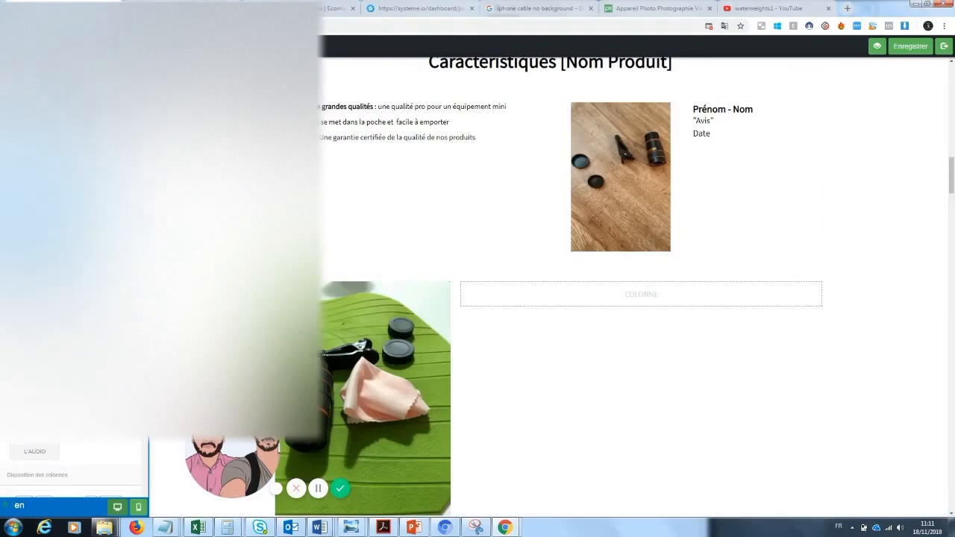
{"action": "left_click_drag", "start_coordinate": [27, 127], "coordinate": [613, 298]}
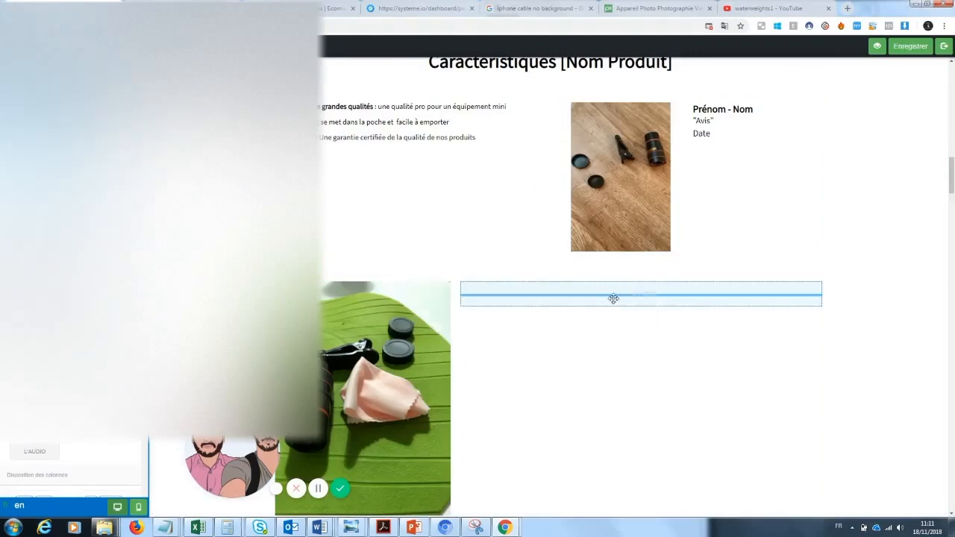
Step: Replace the name placeholder of the testimonial beside the wooden-floor photo with the reviewer's full name
{"action": "left_click", "coordinate": [722, 123]}
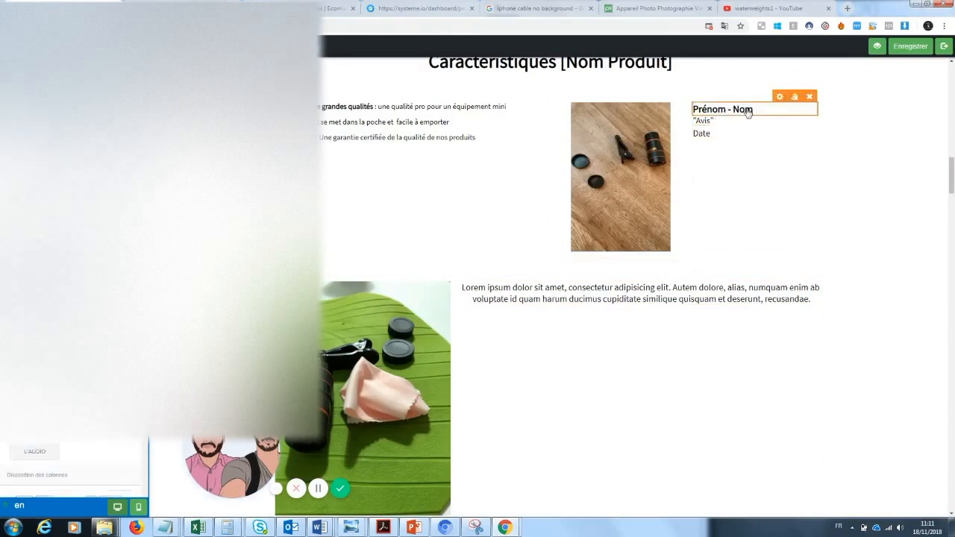
{"action": "left_click", "coordinate": [760, 110]}
{"action": "left_click_drag", "start_coordinate": [761, 109], "coordinate": [626, 119]}
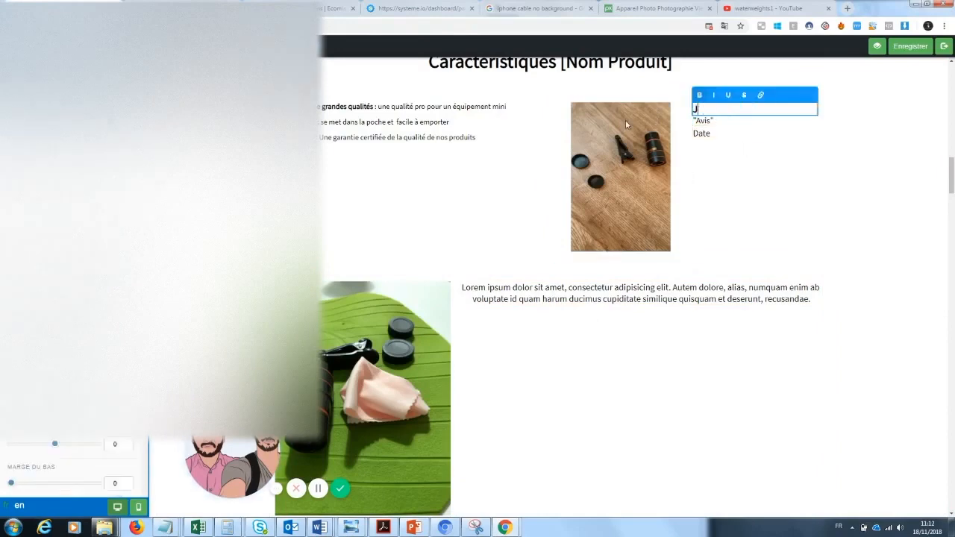
Step: Replace the testimonial's "Avis" placeholder with "Produit arrivé sans emcombre, je suis très satisfait."
{"action": "left_click", "coordinate": [715, 122]}
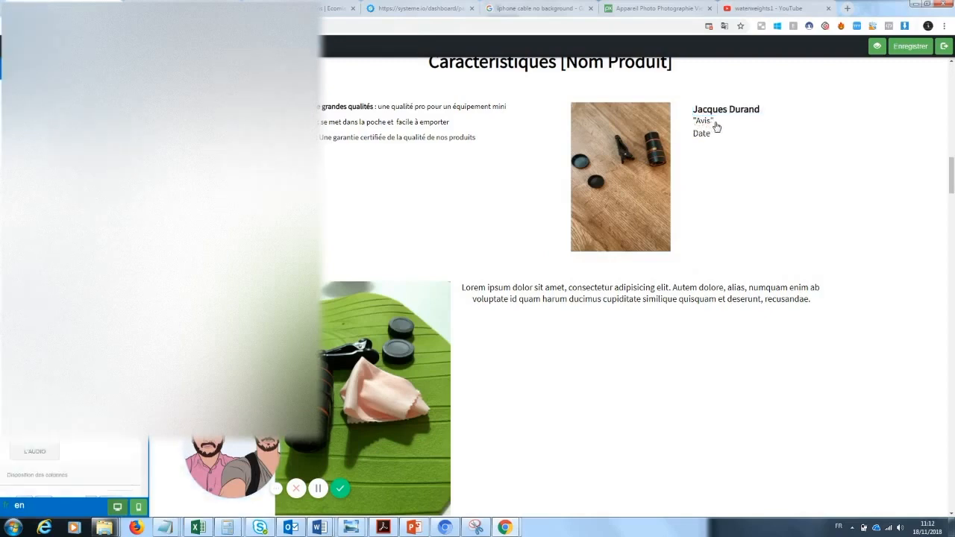
{"action": "left_click_drag", "start_coordinate": [715, 123], "coordinate": [693, 124]}
{"action": "type", "text": "Produit arrivé sans em"}
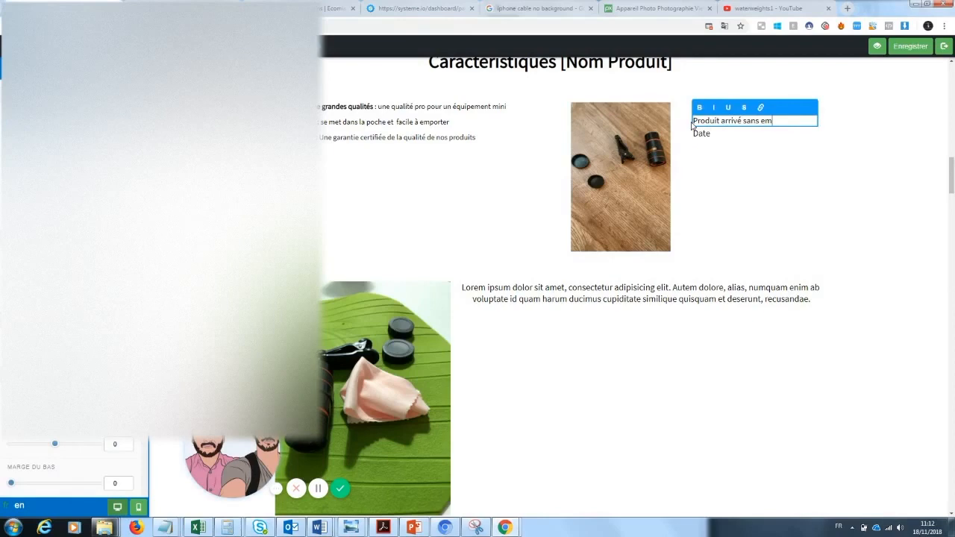
{"action": "type", "text": "combre, je suis très satisfait."}
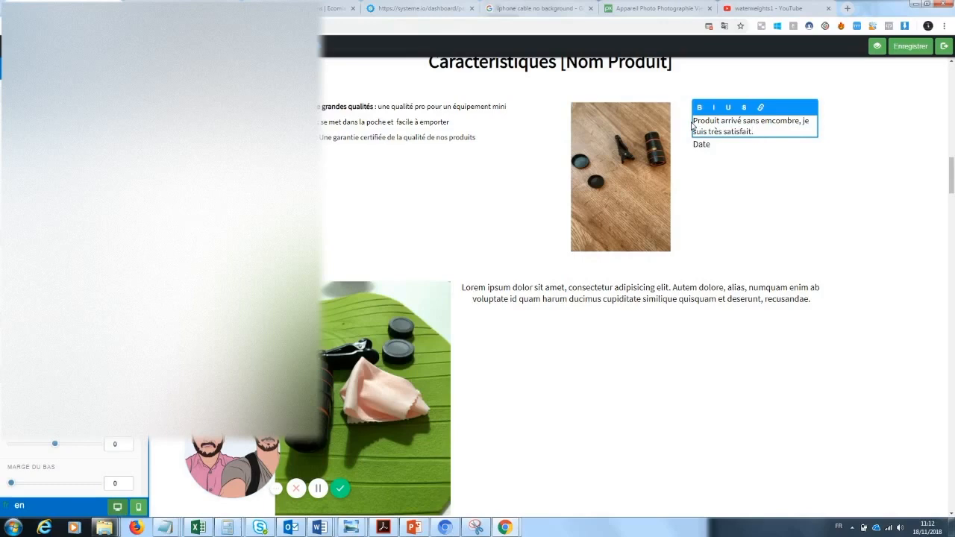
{"action": "left_click", "coordinate": [716, 166]}
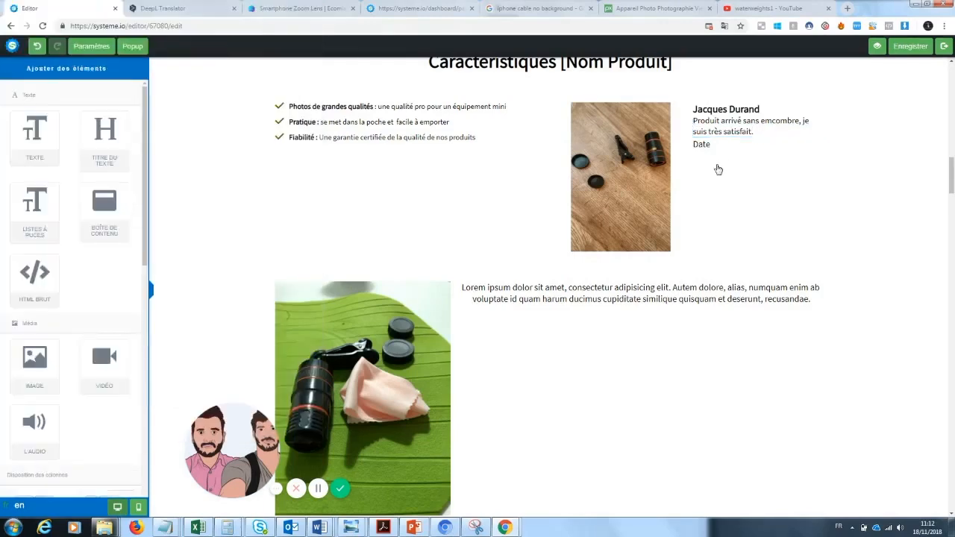
Step: Set the review text's bottom margin to 35 and increase its top margin to space it from the reviewer's name
{"action": "left_click", "coordinate": [744, 131]}
{"action": "left_click_drag", "start_coordinate": [17, 483], "coordinate": [27, 484]}
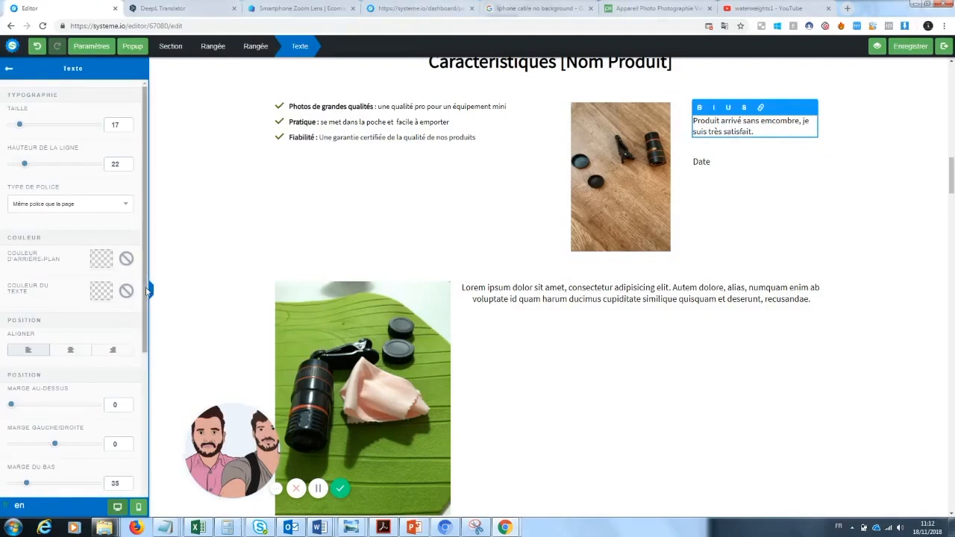
{"action": "left_click_drag", "start_coordinate": [147, 291], "coordinate": [145, 327]}
{"action": "left_click_drag", "start_coordinate": [11, 354], "coordinate": [19, 353]}
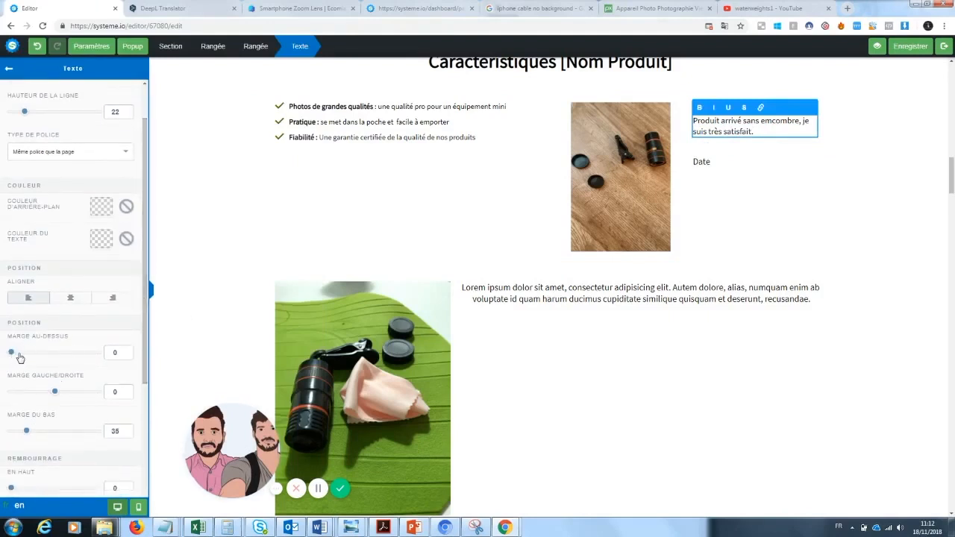
{"action": "left_click", "coordinate": [814, 191]}
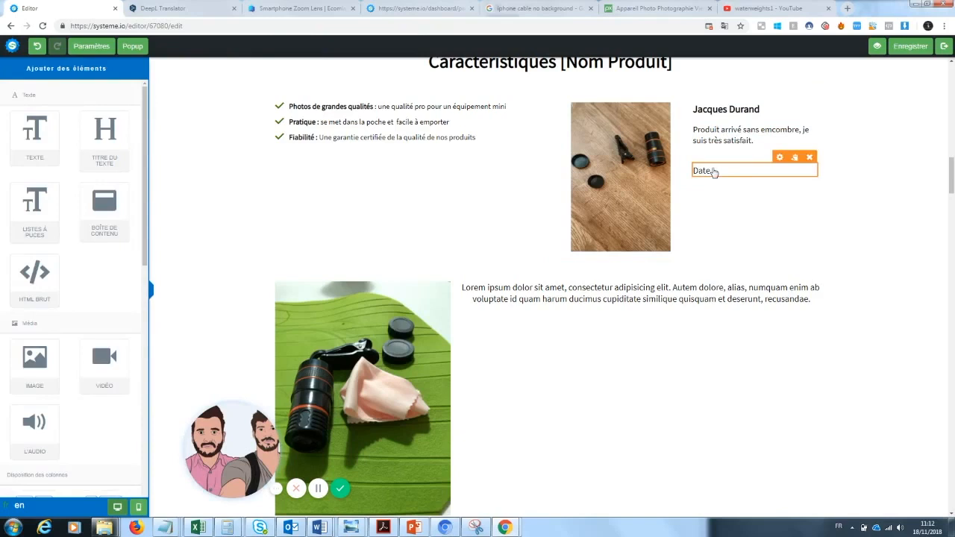
Step: Replace the testimonial's date placeholder with "12 juin 2018"
{"action": "left_click", "coordinate": [718, 171]}
{"action": "left_click_drag", "start_coordinate": [718, 171], "coordinate": [683, 178]}
{"action": "key", "text": "BackSpace"}
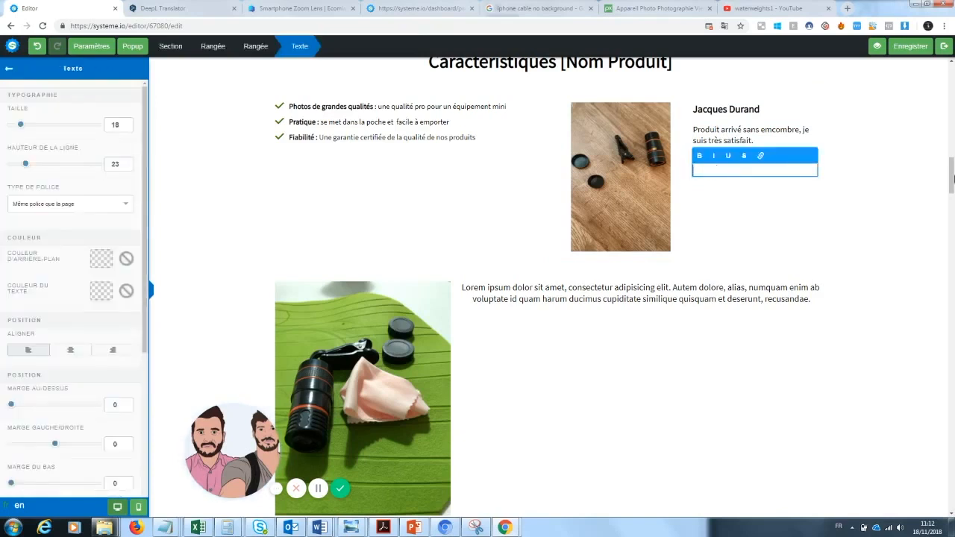
{"action": "left_click", "coordinate": [738, 193]}
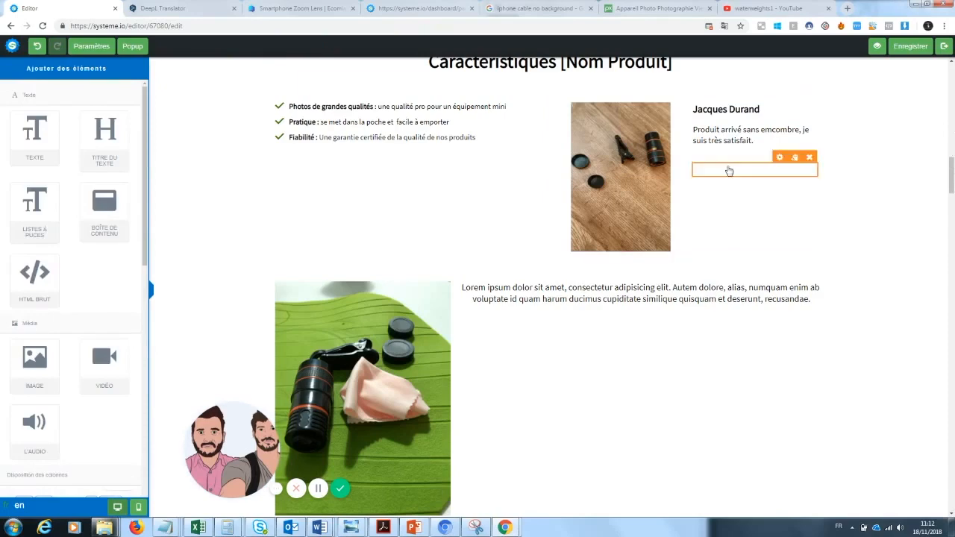
{"action": "left_click", "coordinate": [728, 171]}
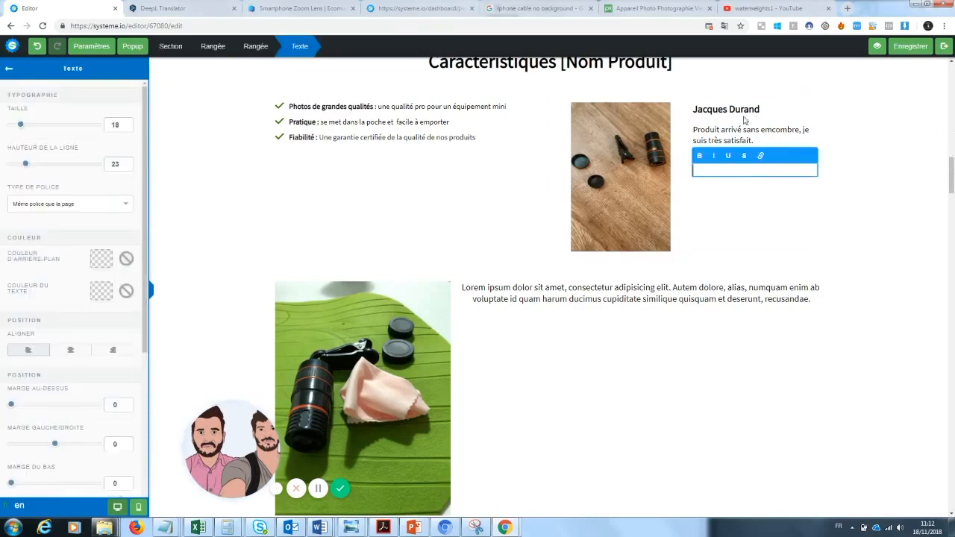
{"action": "type", "text": "12 juin 208"}
{"action": "left_click", "coordinate": [743, 201]}
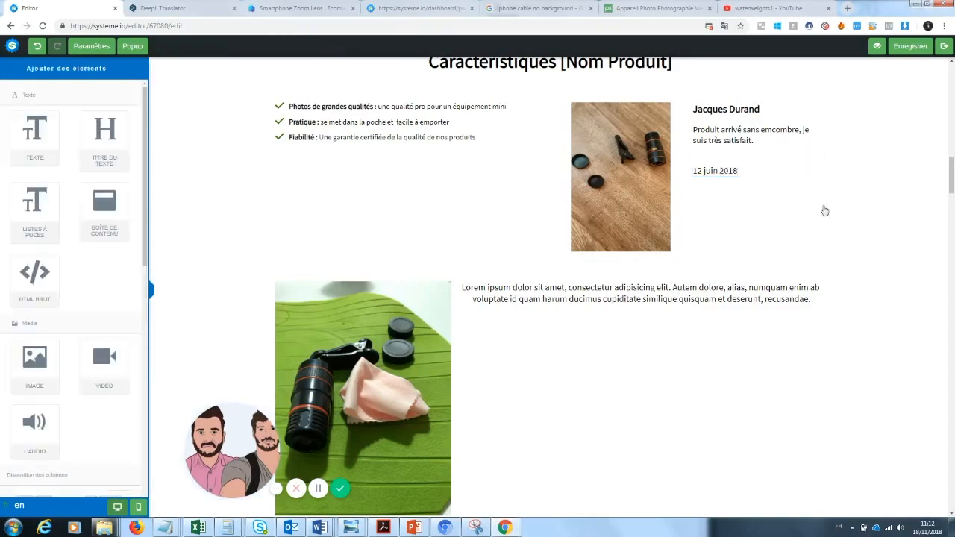
Step: Replace the characteristics section heading with "Pourquoi notre zoom Photo va changer votre manière de prendre des photos ?"
{"action": "scroll", "coordinate": [742, 202], "scroll_direction": "up", "scroll_amount": 5}
{"action": "scroll", "coordinate": [471, 246], "scroll_direction": "down", "scroll_amount": 2}
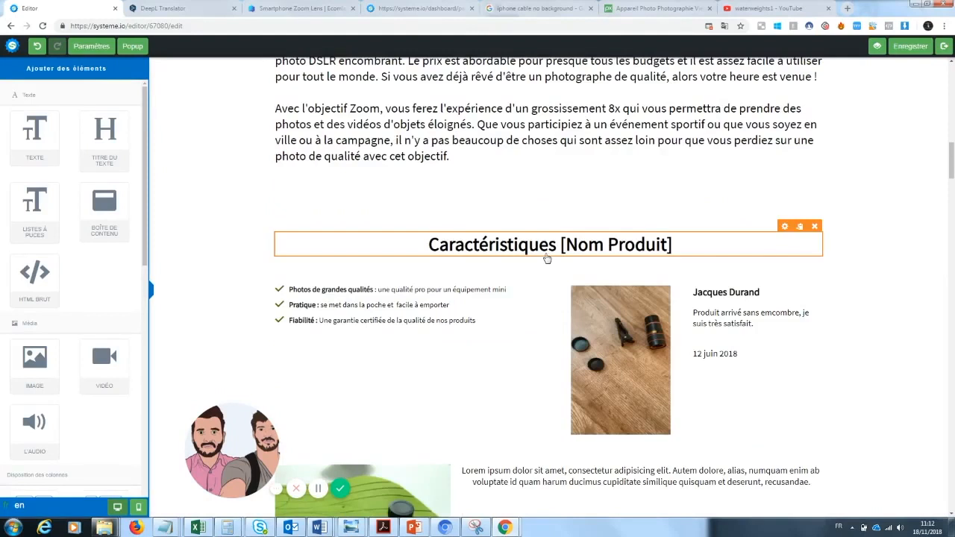
{"action": "left_click", "coordinate": [470, 245]}
{"action": "left_click_drag", "start_coordinate": [672, 244], "coordinate": [415, 239]}
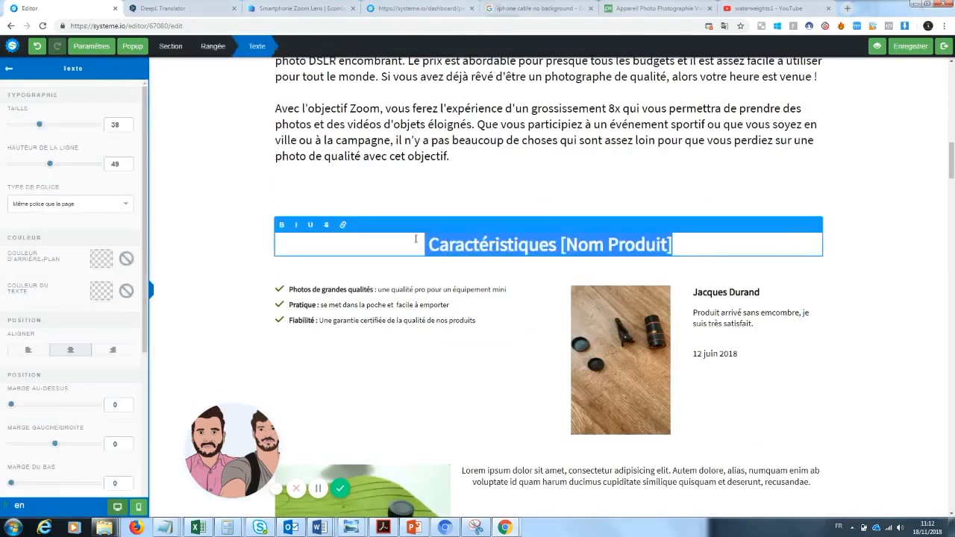
{"action": "type", "text": "Pourquoi le"}
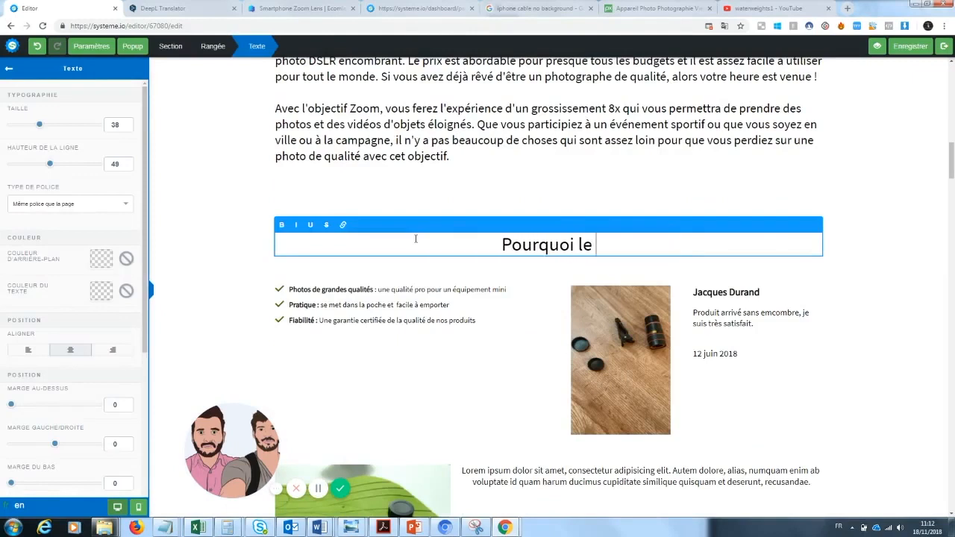
{"action": "key", "text": "BackSpace"}
{"action": "type", "text": "e zoom"}
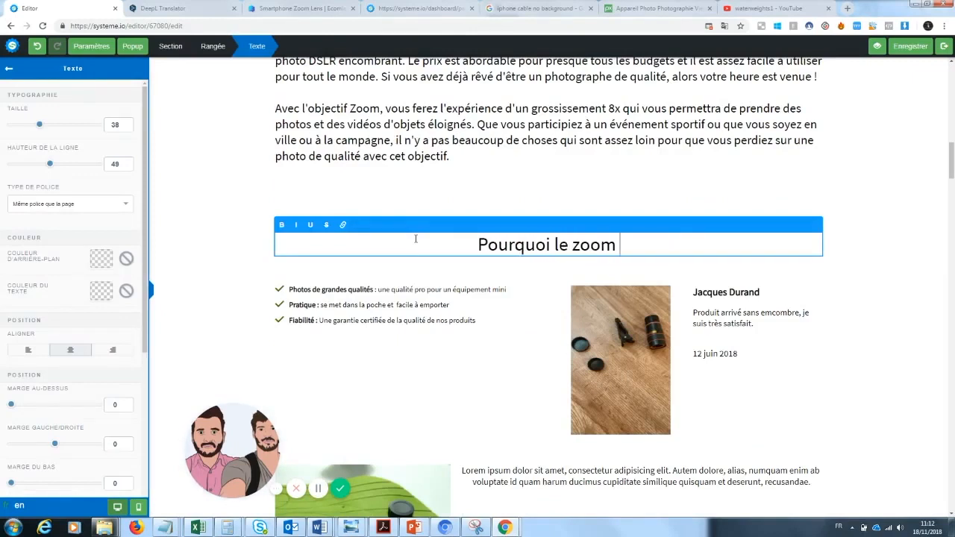
{"action": "key", "text": "BackSpace"}
{"action": "key", "text": "BackSpace"}
{"action": "key", "text": "BackSpace"}
{"action": "key", "text": "BackSpace"}
{"action": "key", "text": "BackSpace"}
{"action": "key", "text": "BackSpace"}
{"action": "key", "text": "BackSpace"}
{"action": "type", "text": "no"}
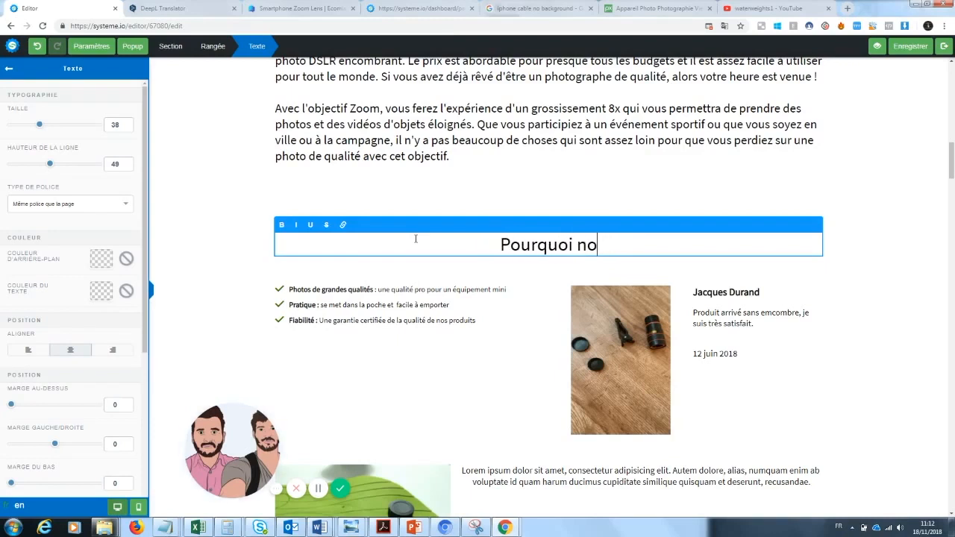
{"action": "type", "text": "tre zoom "}
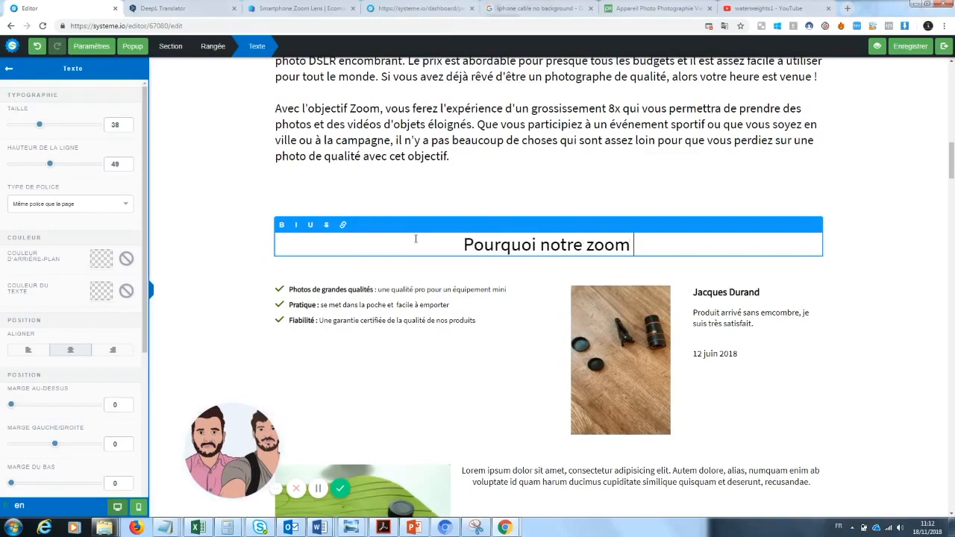
{"action": "type", "text": "Photo va "}
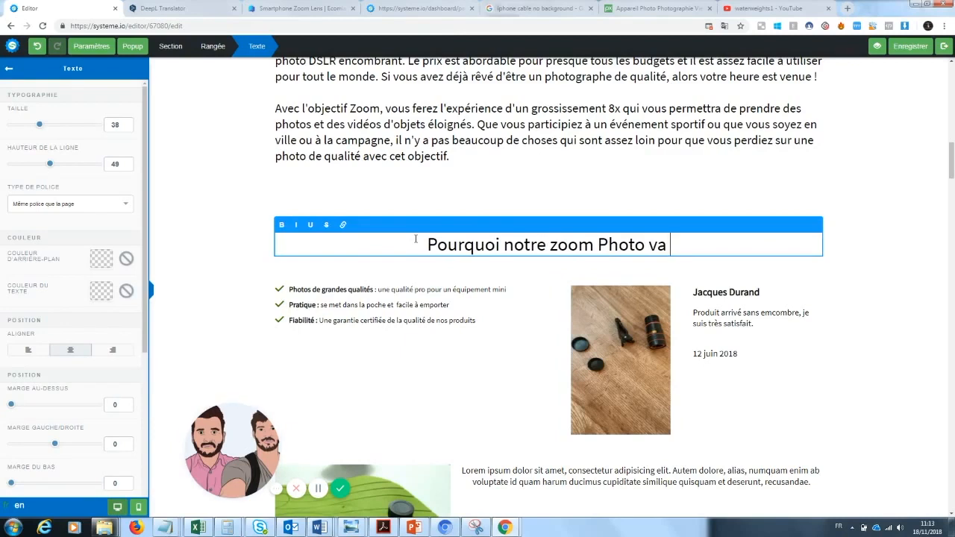
{"action": "type", "text": "chan"}
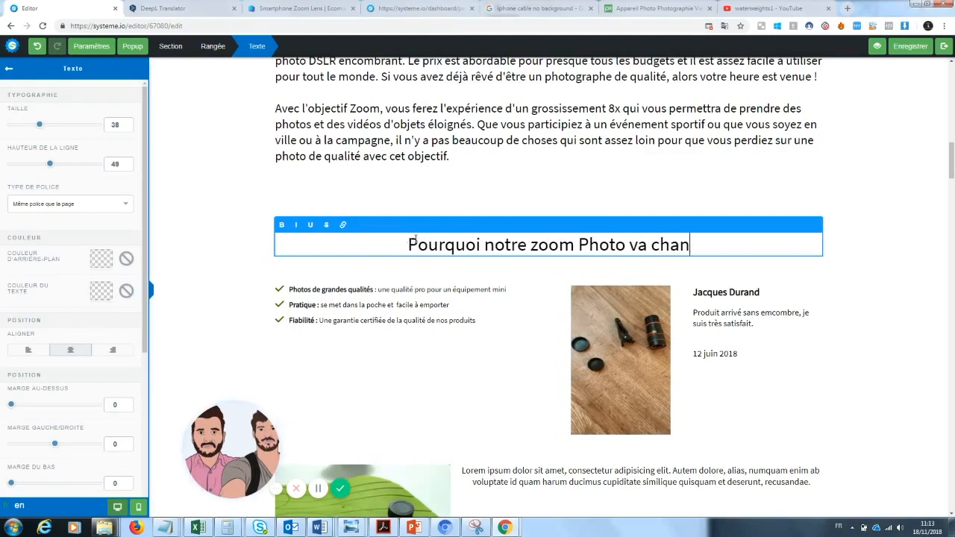
{"action": "type", "text": "ger votre mani"}
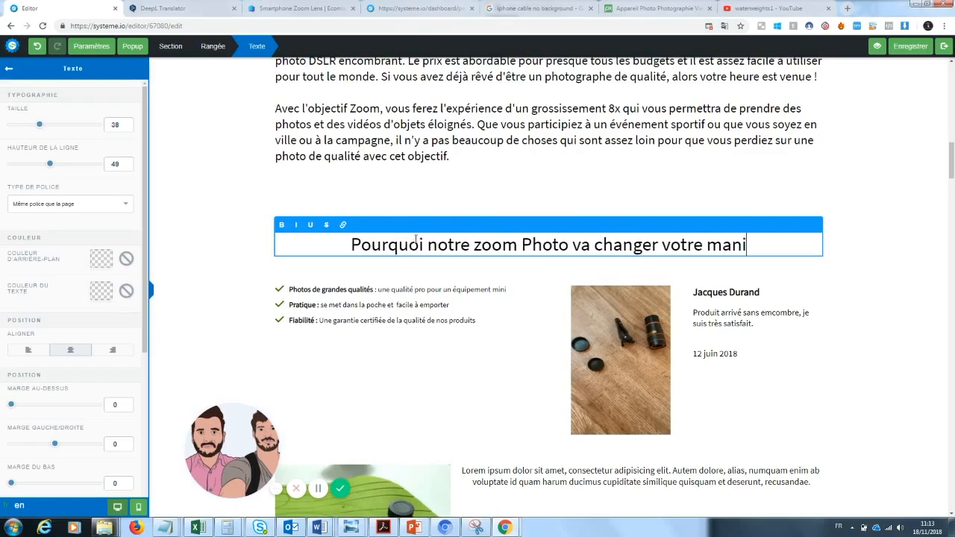
{"action": "type", "text": "ère de prendre d"}
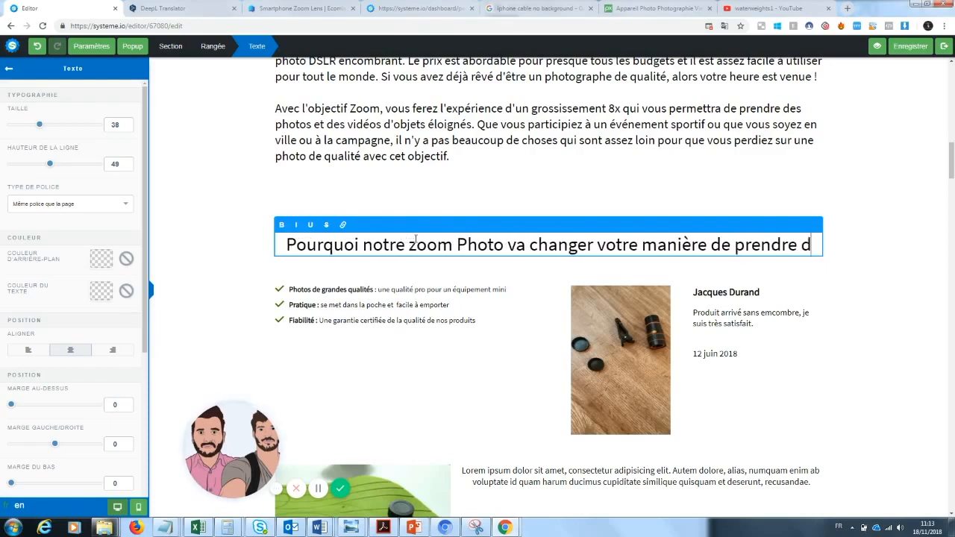
{"action": "type", "text": "e sphotos ?"}
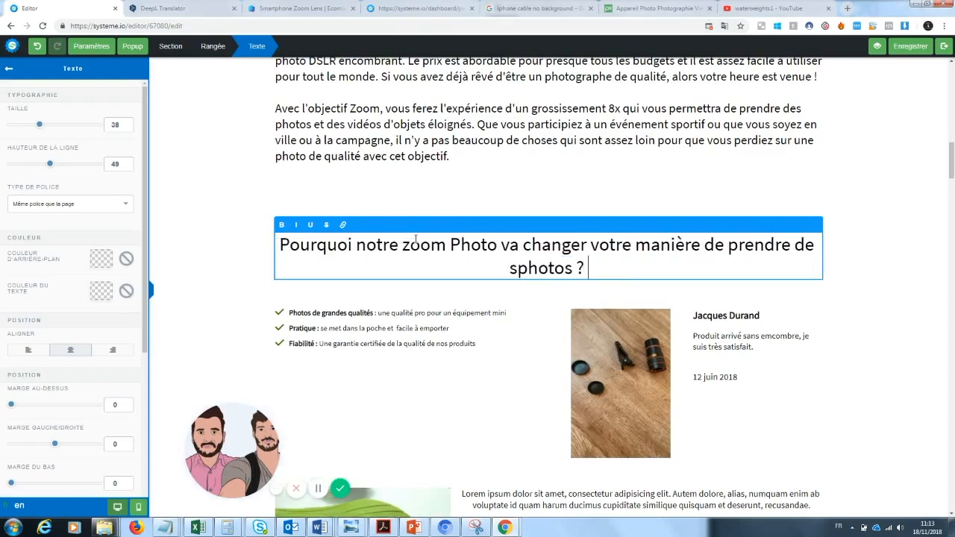
{"action": "left_click", "coordinate": [520, 270]}
{"action": "key", "text": "BackSpace"}
{"action": "key", "text": "BackSpace"}
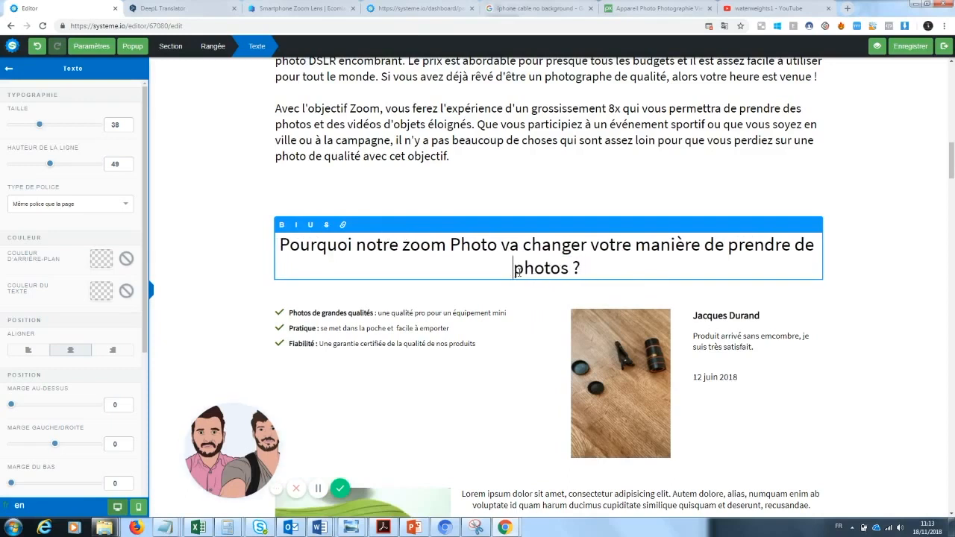
{"action": "type", "text": "s"}
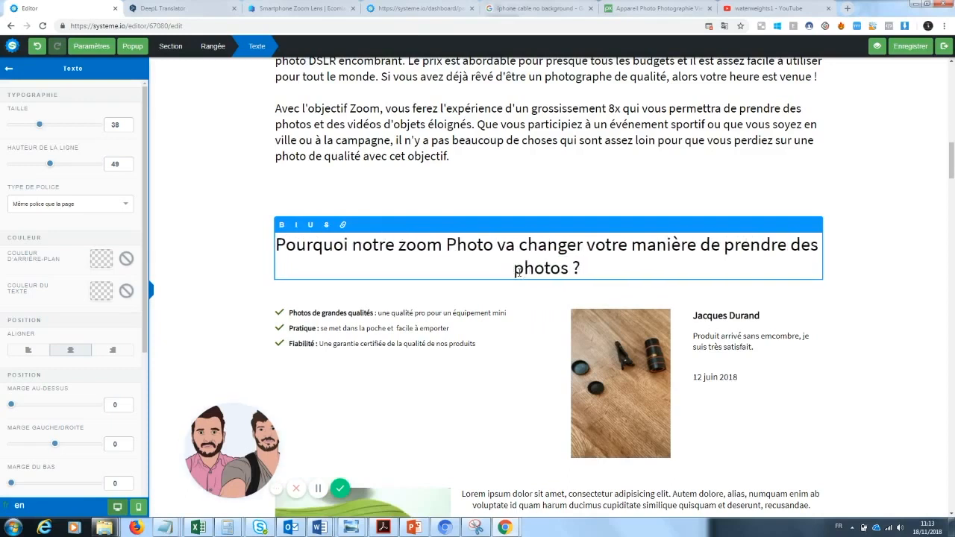
Step: Insert a line break before "votre" in the section heading to split it over two lines
{"action": "left_click_drag", "start_coordinate": [601, 271], "coordinate": [258, 262]}
{"action": "left_click", "coordinate": [590, 267]}
{"action": "left_click", "coordinate": [589, 267]}
{"action": "key", "text": "Return"}
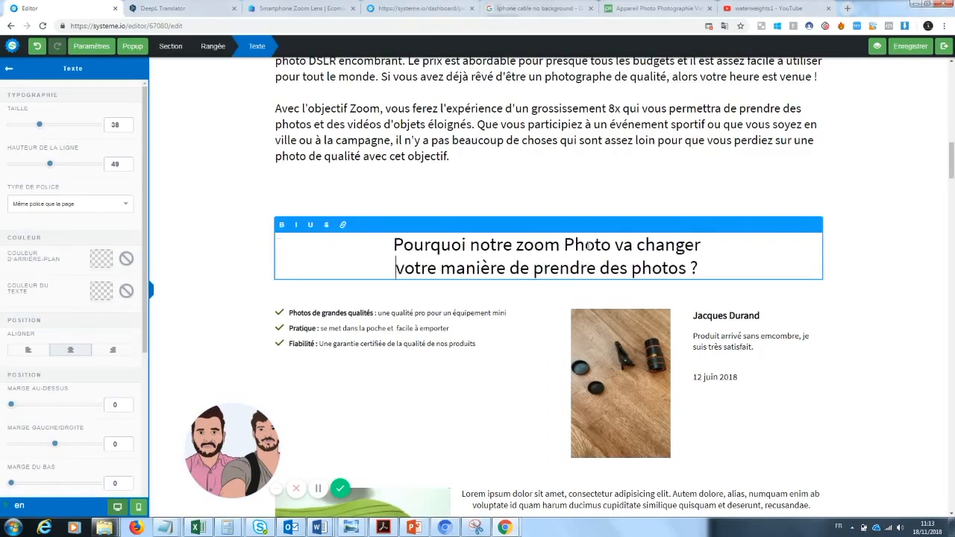
{"action": "left_click", "coordinate": [837, 274]}
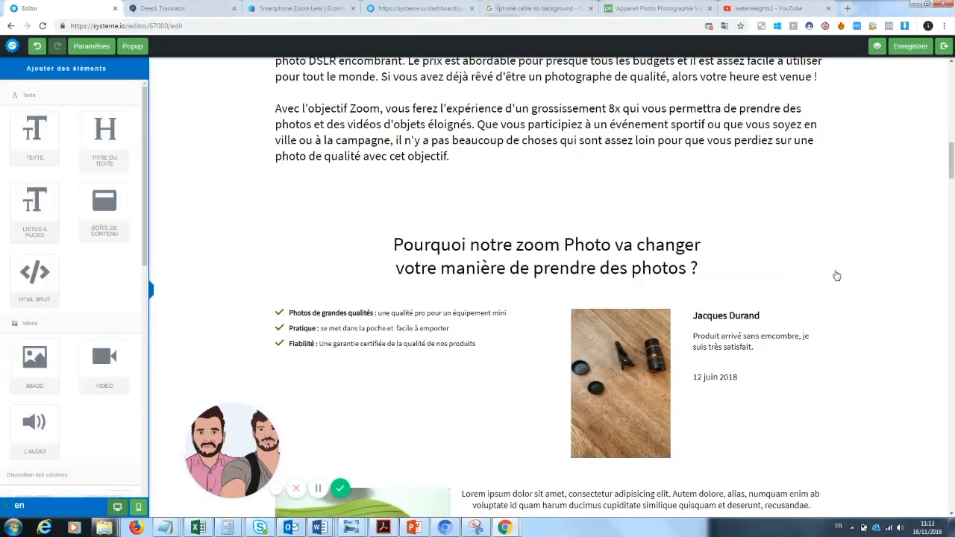
Step: Remove the line break before "votre" in the "Pourquoi notre zoom Photo va changer" heading
{"action": "left_click", "coordinate": [704, 268]}
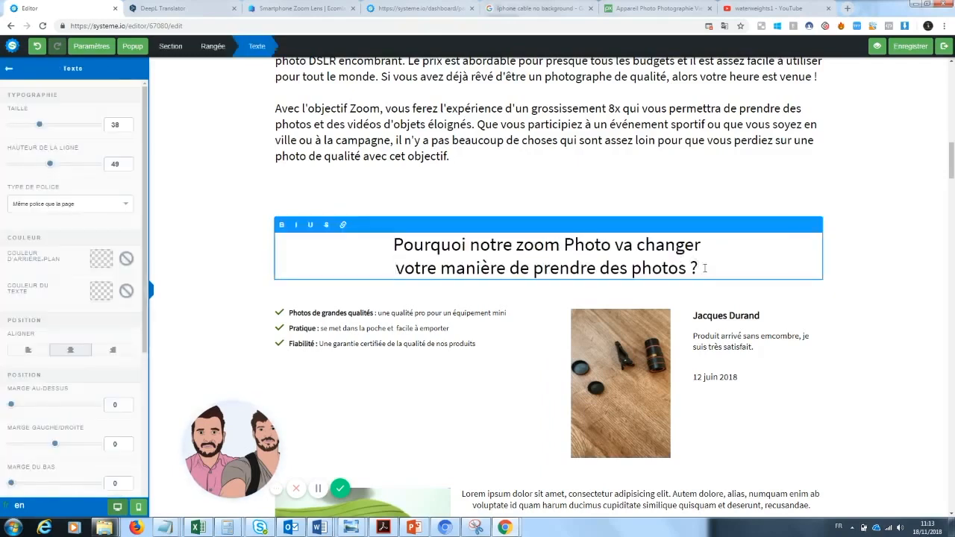
{"action": "left_click_drag", "start_coordinate": [706, 270], "coordinate": [377, 245]}
{"action": "left_click", "coordinate": [388, 258]}
{"action": "key", "text": "BackSpace"}
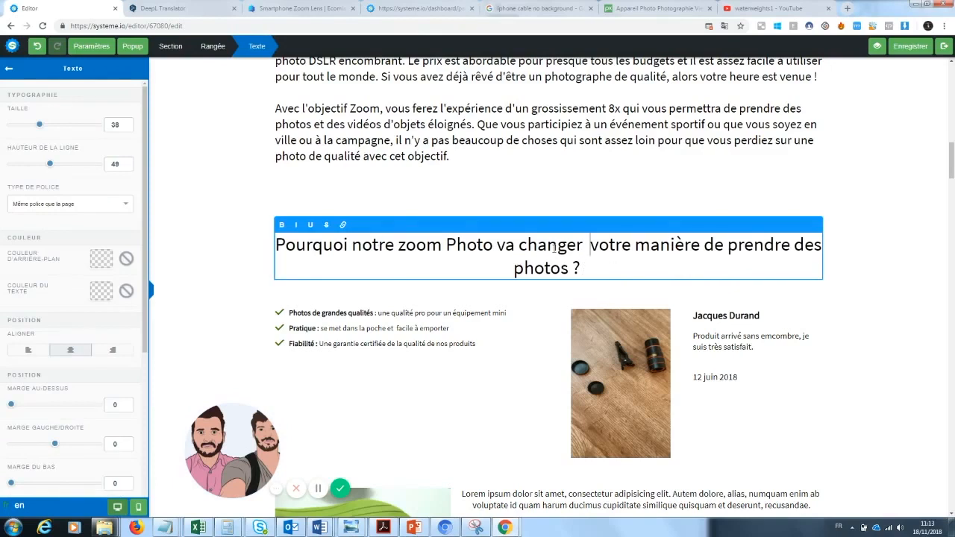
Step: Underline the word "changer" in the "Pourquoi notre zoom Photo" section heading
{"action": "left_click_drag", "start_coordinate": [583, 246], "coordinate": [491, 246]}
{"action": "left_click", "coordinate": [585, 256]}
{"action": "left_click_drag", "start_coordinate": [583, 246], "coordinate": [520, 248]}
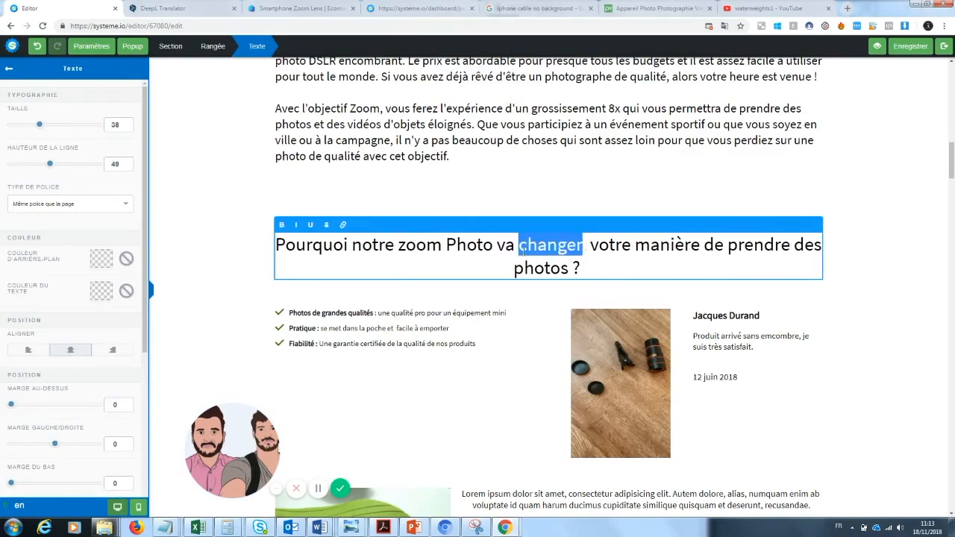
{"action": "left_click", "coordinate": [310, 225]}
{"action": "left_click", "coordinate": [244, 254]}
Step: Open the selling store's page from the Ecomlad smartphone zoom lens listing and examine its customer reviews
{"action": "scroll", "coordinate": [952, 174], "scroll_direction": "down", "scroll_amount": 5}
{"action": "scroll", "coordinate": [952, 176], "scroll_direction": "up", "scroll_amount": 1}
{"action": "left_click_drag", "start_coordinate": [954, 116], "coordinate": [951, 171]}
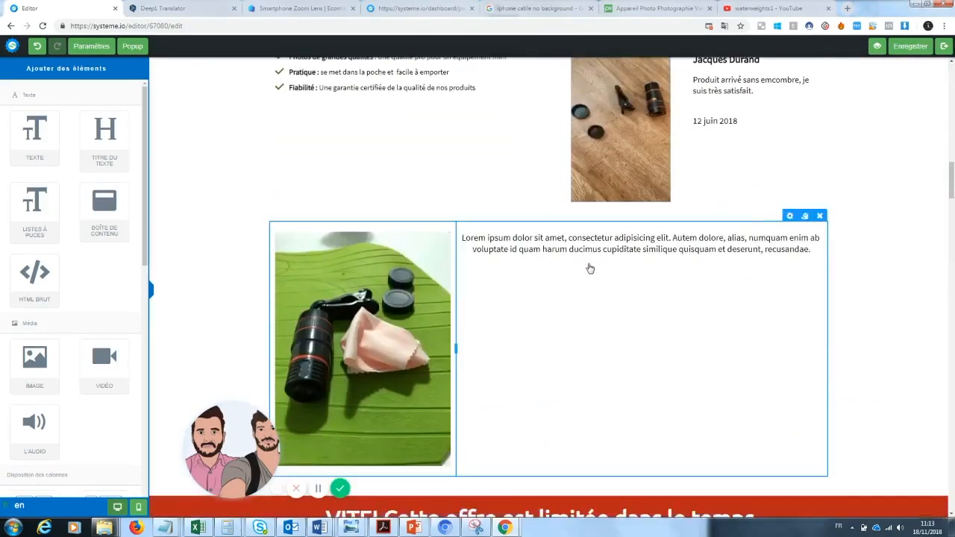
{"action": "left_click_drag", "start_coordinate": [952, 186], "coordinate": [952, 216]}
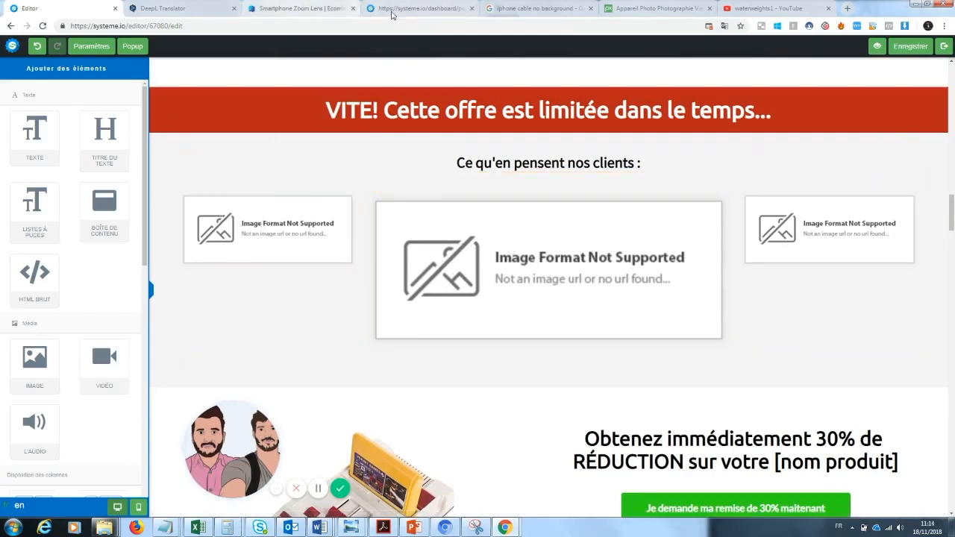
{"action": "left_click", "coordinate": [306, 8]}
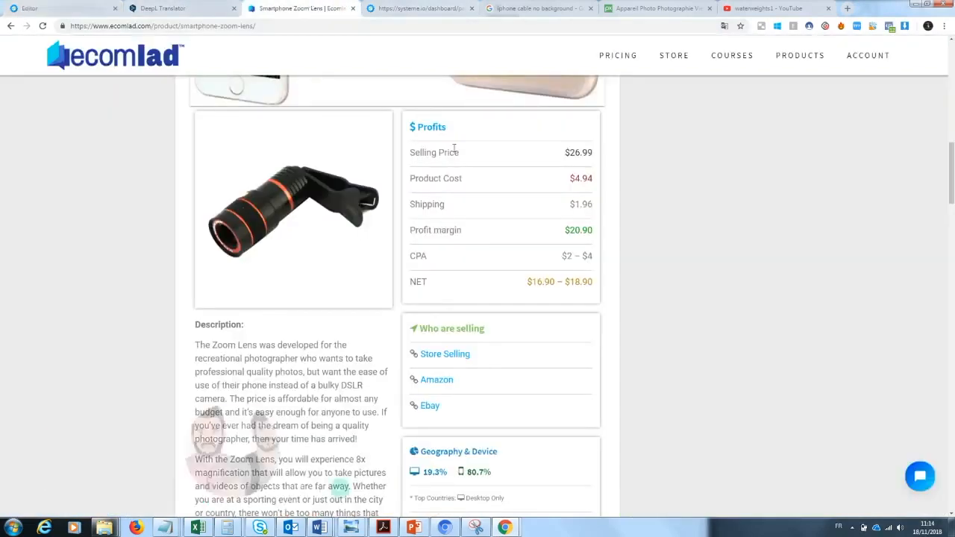
{"action": "left_click", "coordinate": [448, 362]}
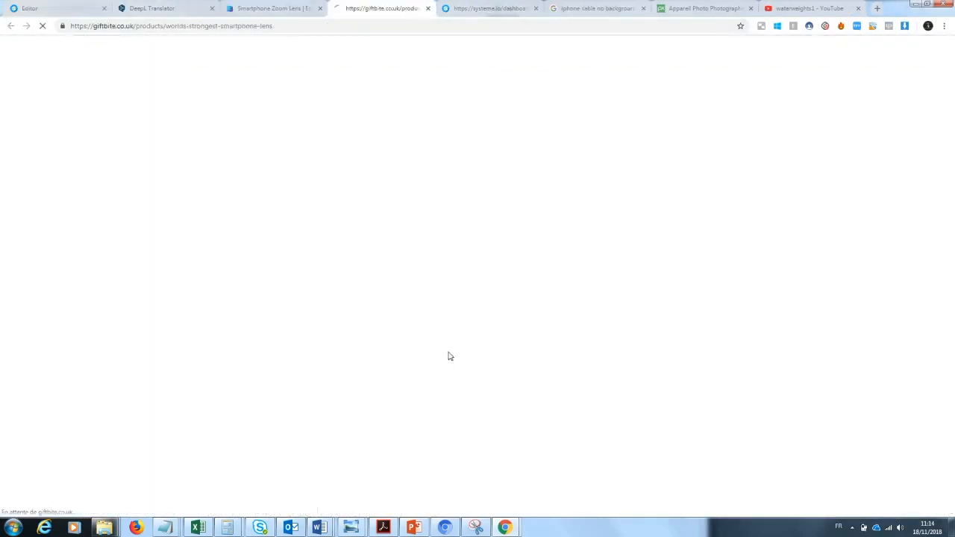
{"action": "left_click", "coordinate": [321, 9]}
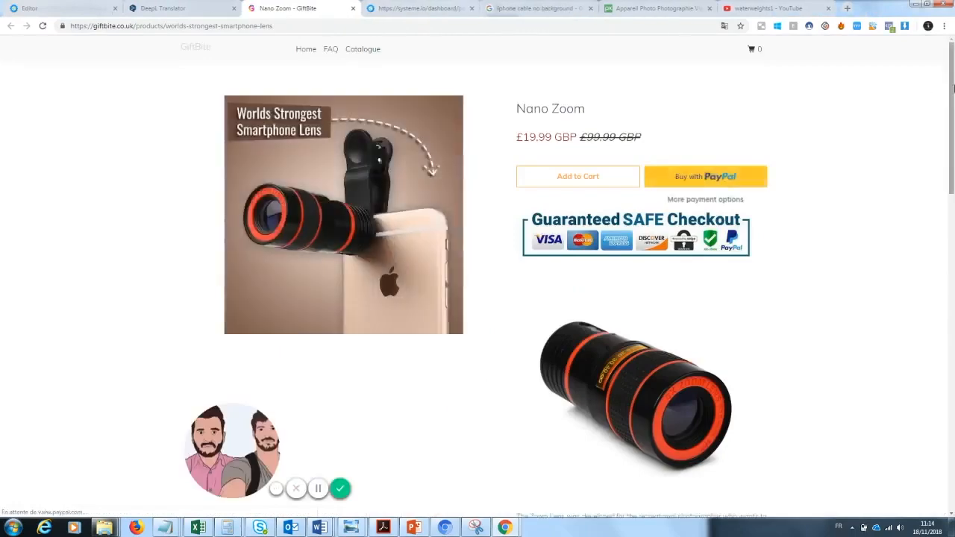
{"action": "scroll", "coordinate": [953, 326], "scroll_direction": "down", "scroll_amount": 8}
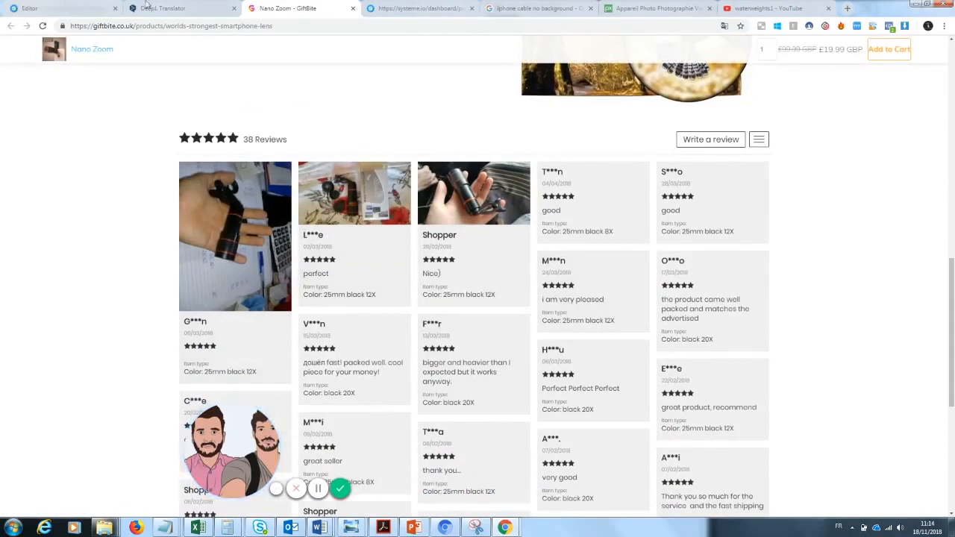
Step: Back in the systeme.io editor, replace the [nom produit] placeholder in the price line under the green discount button with "Zoom"
{"action": "left_click", "coordinate": [67, 9]}
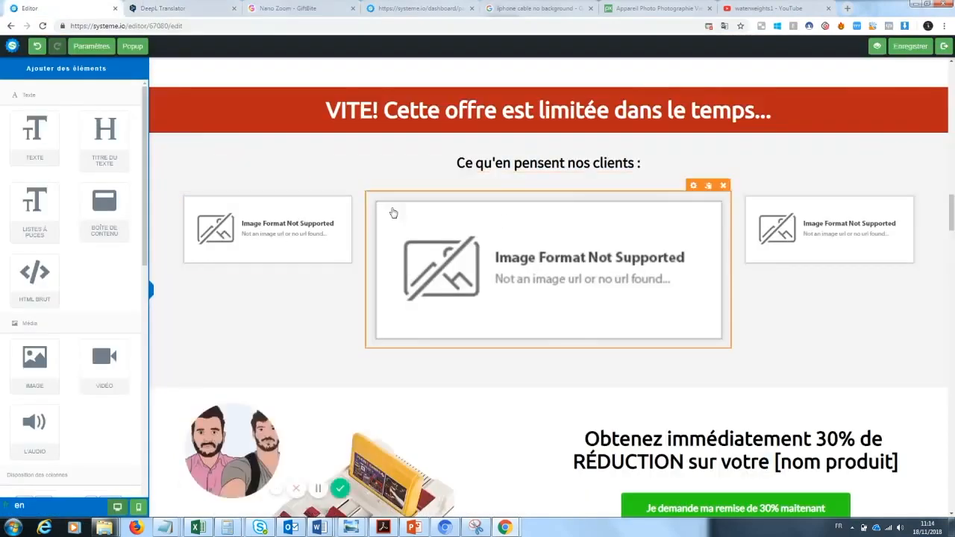
{"action": "left_click_drag", "start_coordinate": [953, 209], "coordinate": [953, 227]}
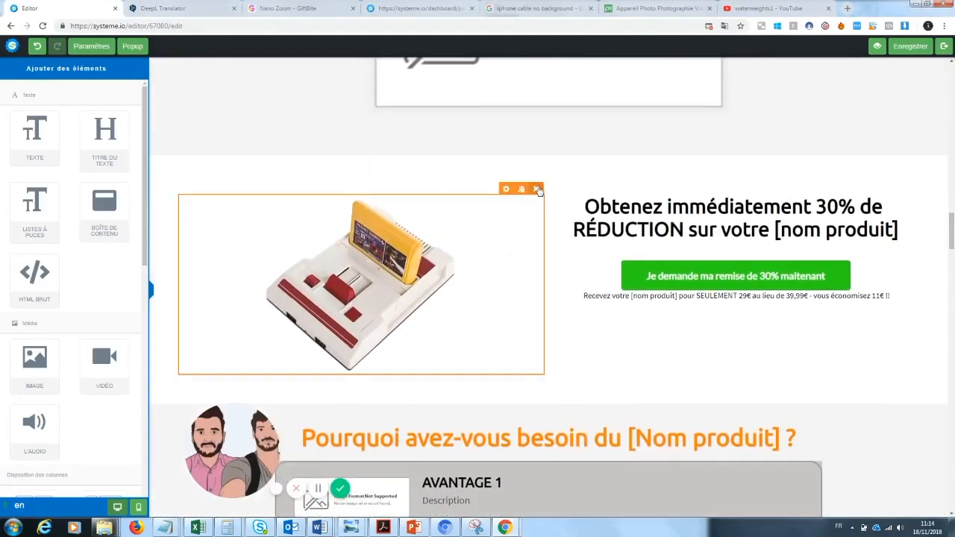
{"action": "left_click", "coordinate": [632, 298]}
{"action": "left_click_drag", "start_coordinate": [677, 297], "coordinate": [632, 297]}
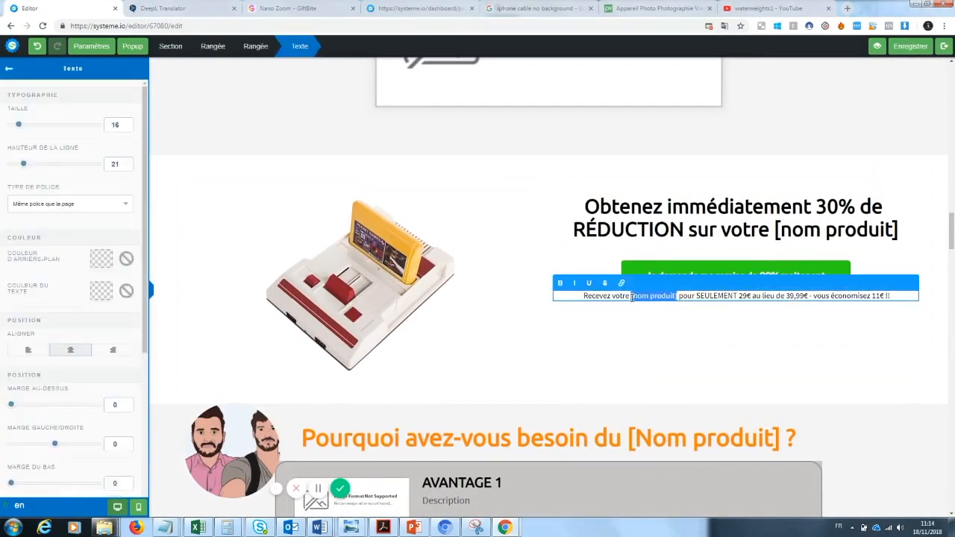
{"action": "type", "text": "Zoom"}
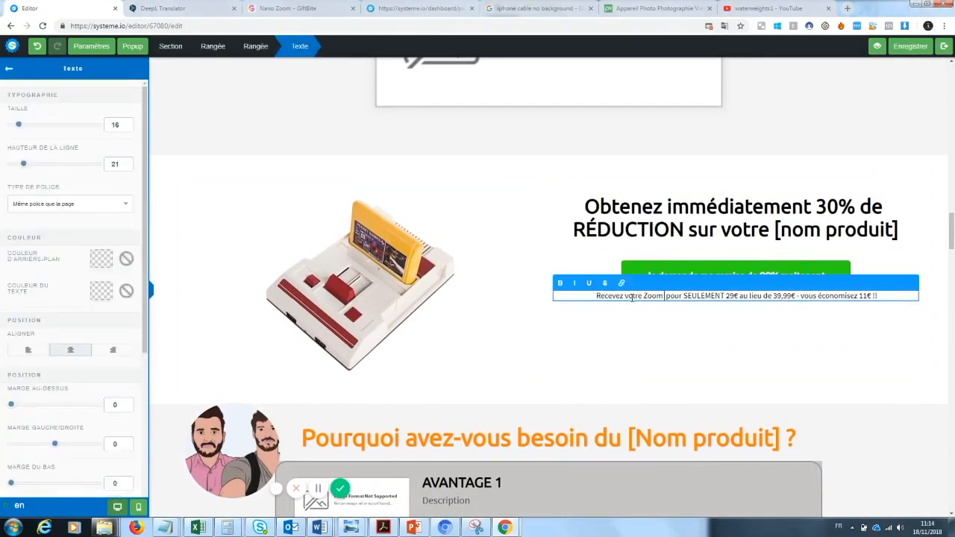
{"action": "left_click", "coordinate": [750, 314]}
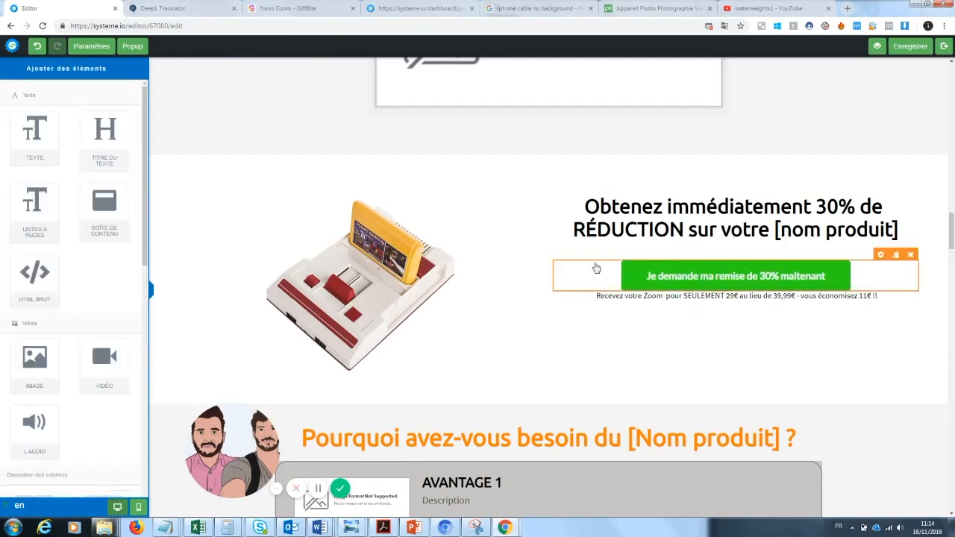
Step: Set the offer price to 20€ and the amount saved to 19€ in the line under the discount button
{"action": "left_click", "coordinate": [736, 297]}
{"action": "key", "text": "BackSpace"}
{"action": "type", "text": "0"}
{"action": "left_click", "coordinate": [759, 330]}
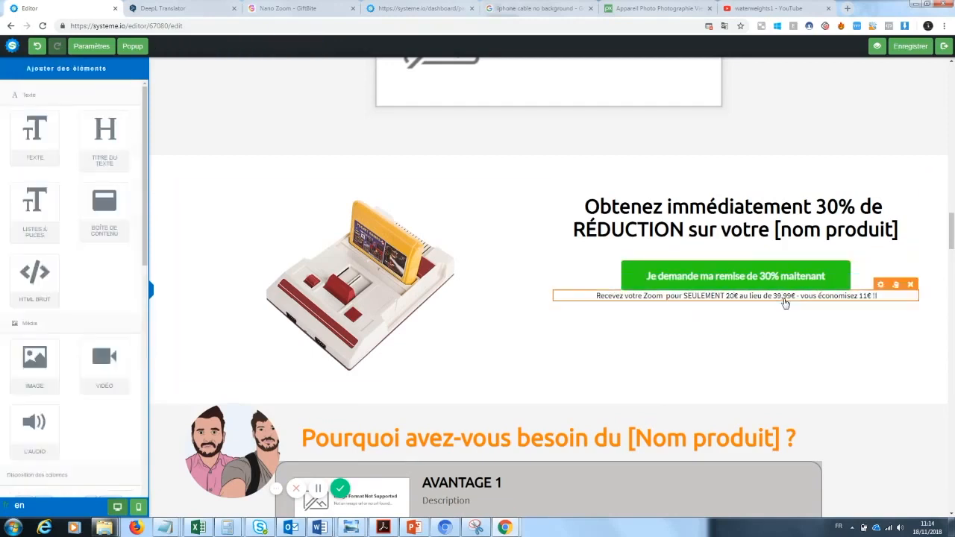
{"action": "left_click", "coordinate": [875, 296]}
{"action": "key", "text": "BackSpace"}
{"action": "type", "text": "9"}
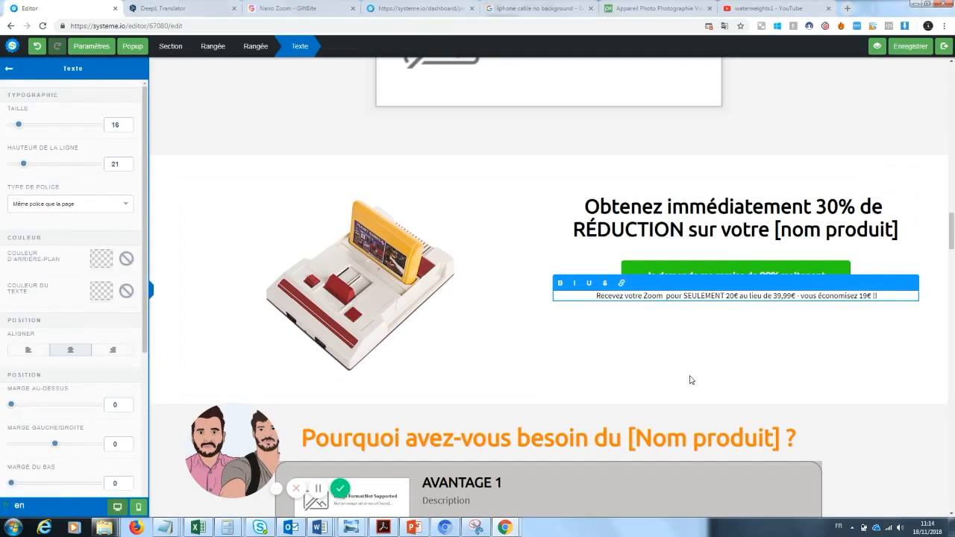
Step: Replace the game console image beside the discount heading with the uploaded picture of the black and red zoom lens
{"action": "left_click", "coordinate": [445, 180]}
{"action": "left_click", "coordinate": [506, 189]}
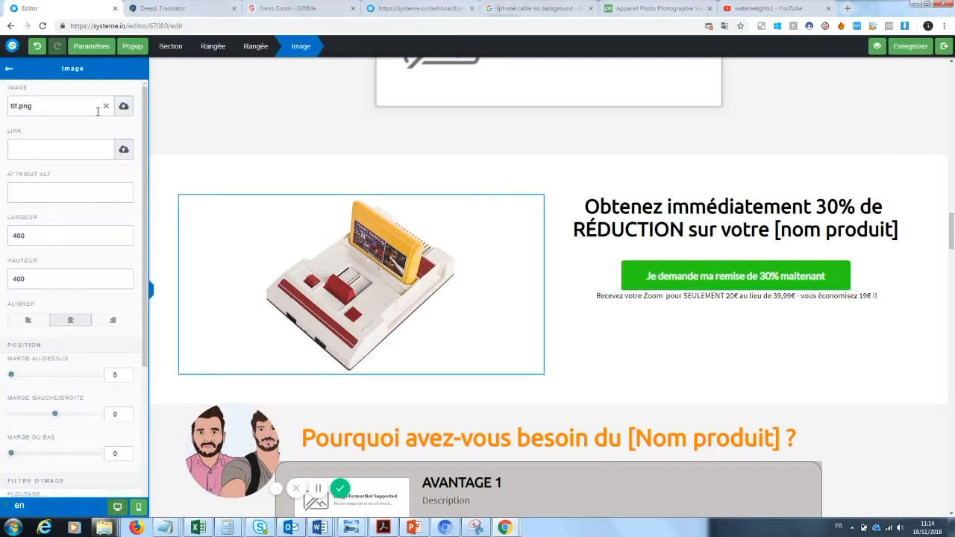
{"action": "left_click", "coordinate": [106, 108]}
{"action": "left_click", "coordinate": [123, 106]}
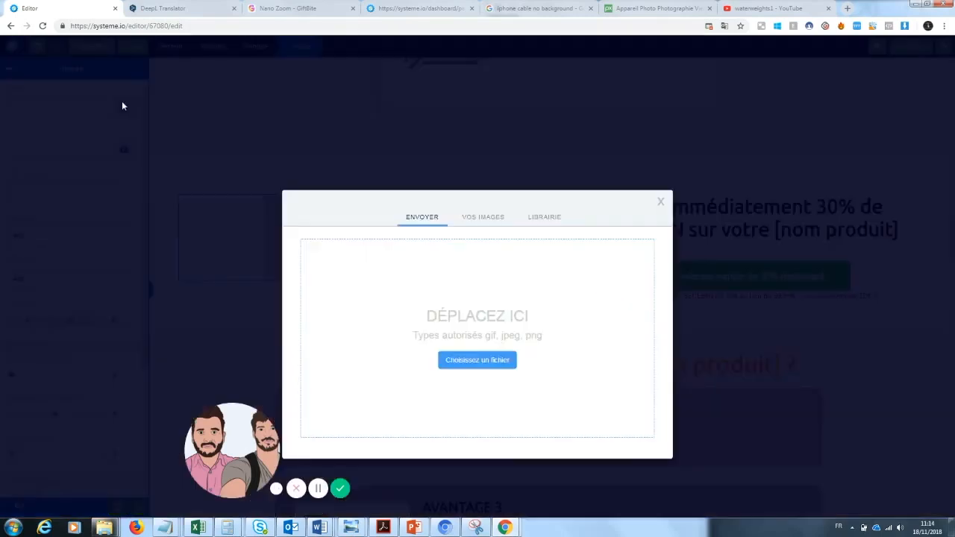
{"action": "left_click", "coordinate": [480, 223]}
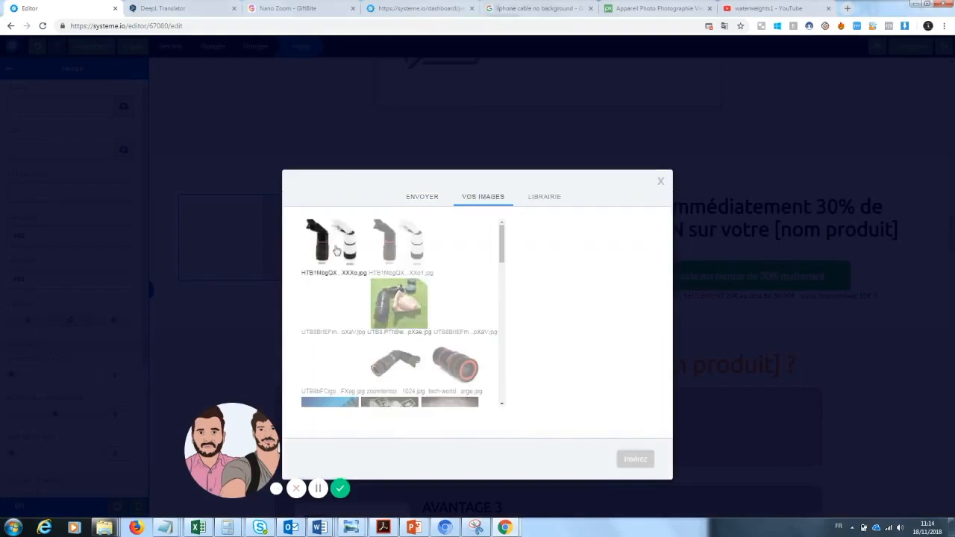
{"action": "left_click", "coordinate": [469, 371]}
{"action": "left_click", "coordinate": [635, 459]}
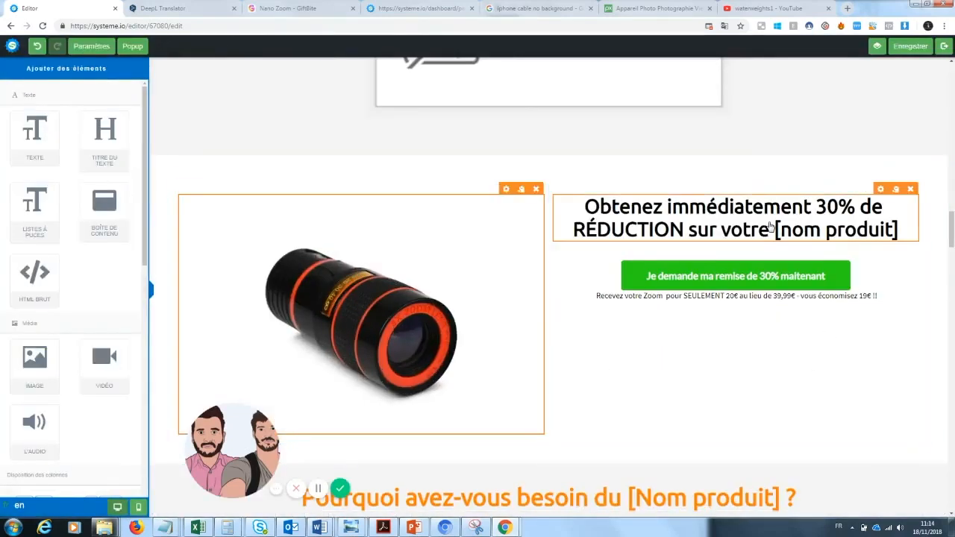
Step: Replace the [nom produit] placeholder in the 30% discount heading with "Zoom Photo"
{"action": "left_click", "coordinate": [888, 229]}
{"action": "left_click_drag", "start_coordinate": [901, 230], "coordinate": [777, 232]}
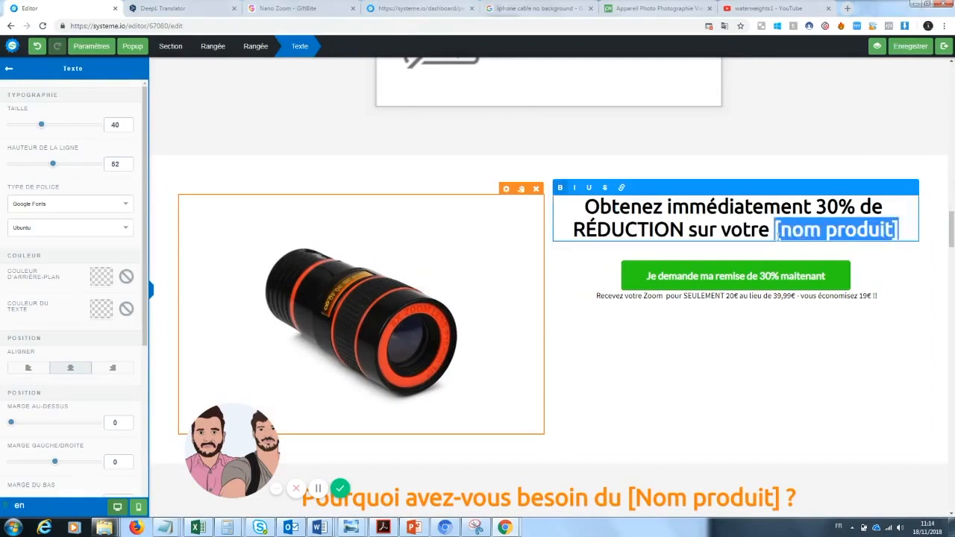
{"action": "type", "text": "Zoom"}
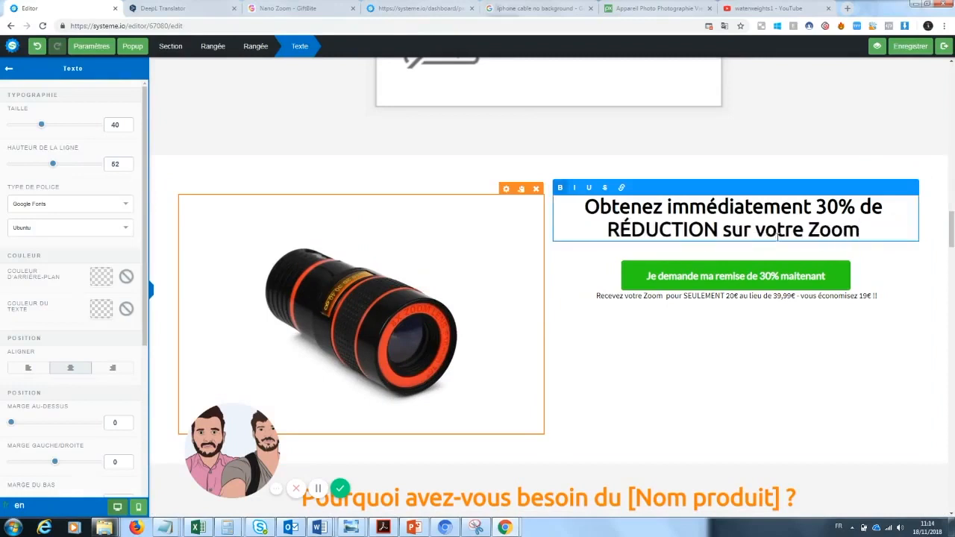
{"action": "type", "text": " Photo"}
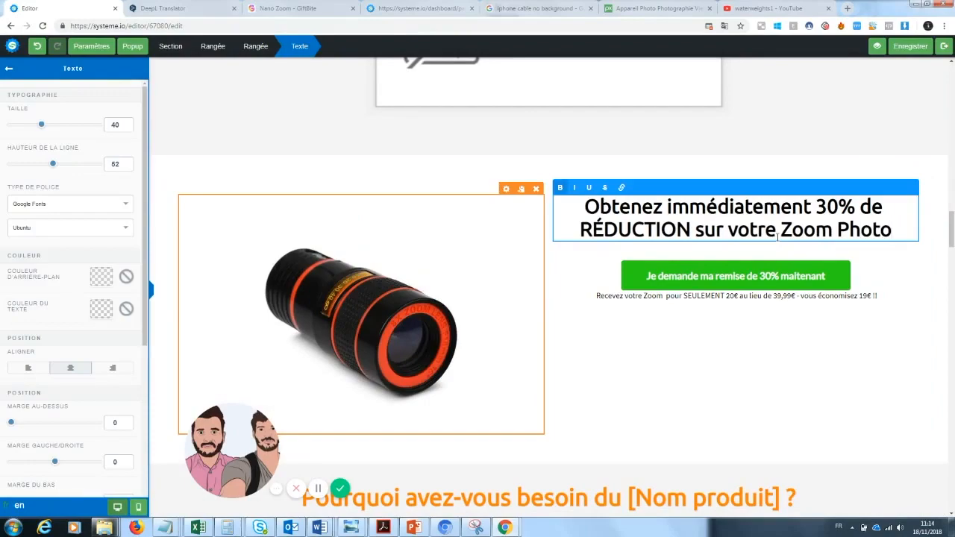
Step: Change "Photo" to "Téléphone" in the 30% discount heading
{"action": "mouse_move", "coordinate": [952, 220]}
{"action": "left_mouse_down"}
{"action": "mouse_move", "coordinate": [953, 70]}
{"action": "mouse_move", "coordinate": [953, 224]}
{"action": "left_mouse_up"}
{"action": "left_click_drag", "start_coordinate": [893, 258], "coordinate": [828, 260]}
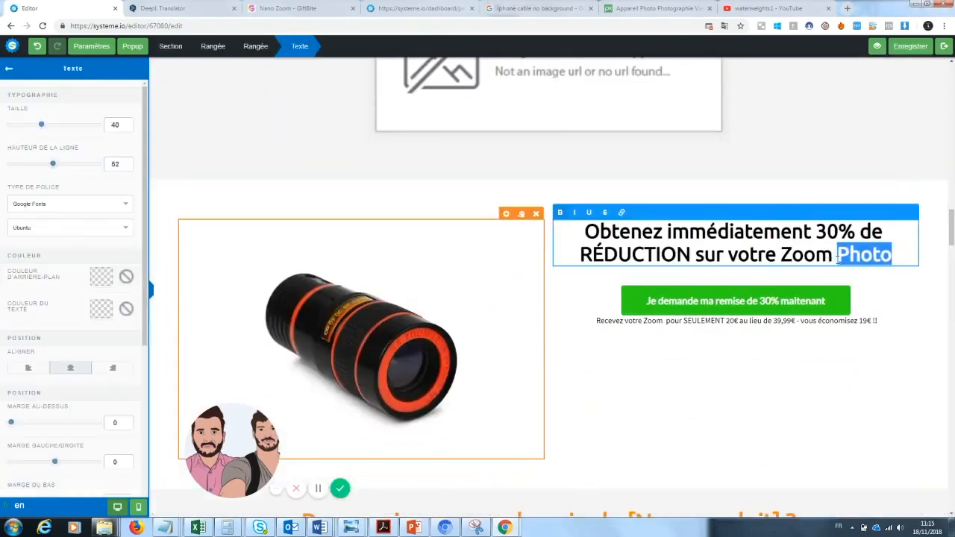
{"action": "type", "text": "Téléphone"}
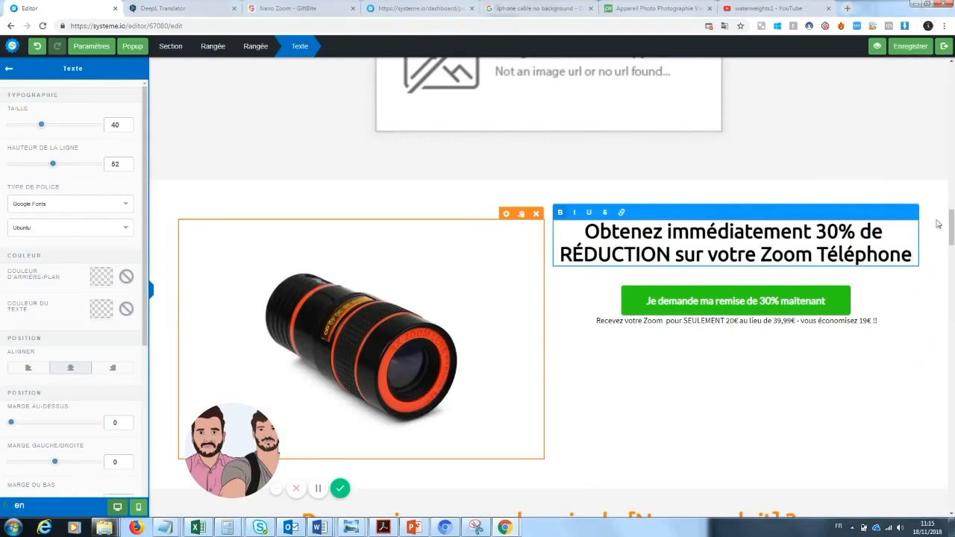
Step: Change the product name in the sales page's main title from "Zoom Téléphone" to "Zoom' Pro"
{"action": "left_click_drag", "start_coordinate": [952, 224], "coordinate": [953, 75]}
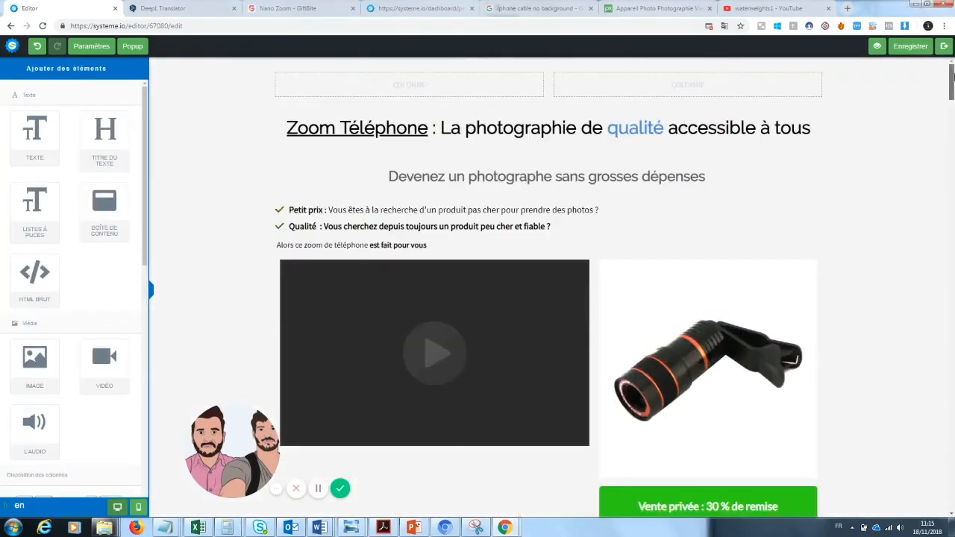
{"action": "left_click", "coordinate": [430, 131]}
{"action": "left_click_drag", "start_coordinate": [430, 128], "coordinate": [344, 127]}
{"action": "key", "text": "BackSpace"}
{"action": "type", "text": "' Pro"}
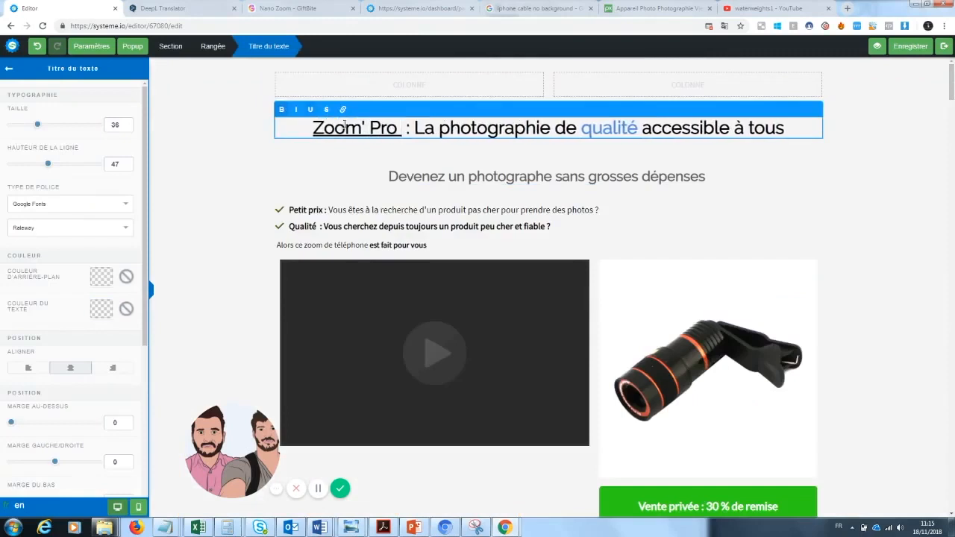
{"action": "left_click", "coordinate": [816, 222]}
Step: Change the product name in the 30% discount heading to "Zoom'pro"
{"action": "left_click_drag", "start_coordinate": [952, 86], "coordinate": [953, 235]}
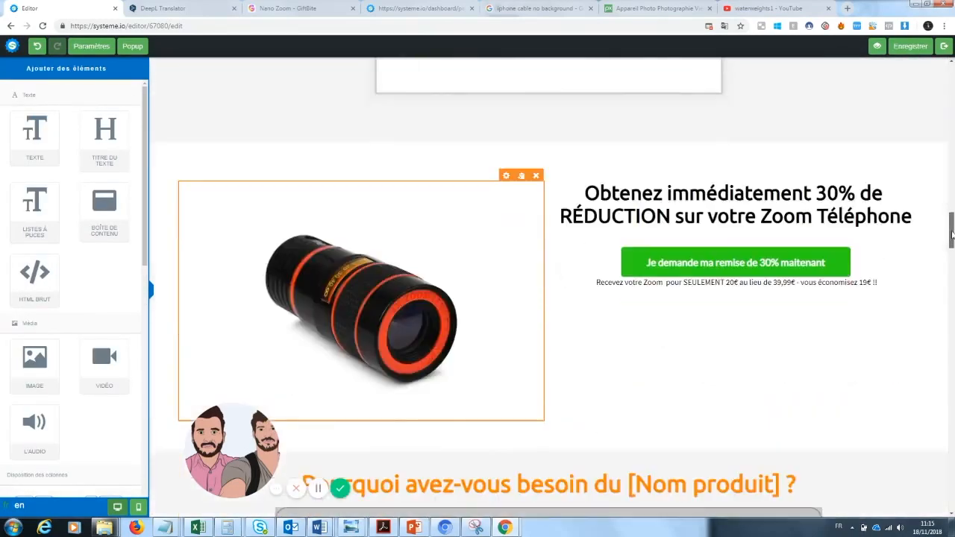
{"action": "left_click", "coordinate": [804, 218]}
{"action": "left_click_drag", "start_coordinate": [912, 218], "coordinate": [814, 217]}
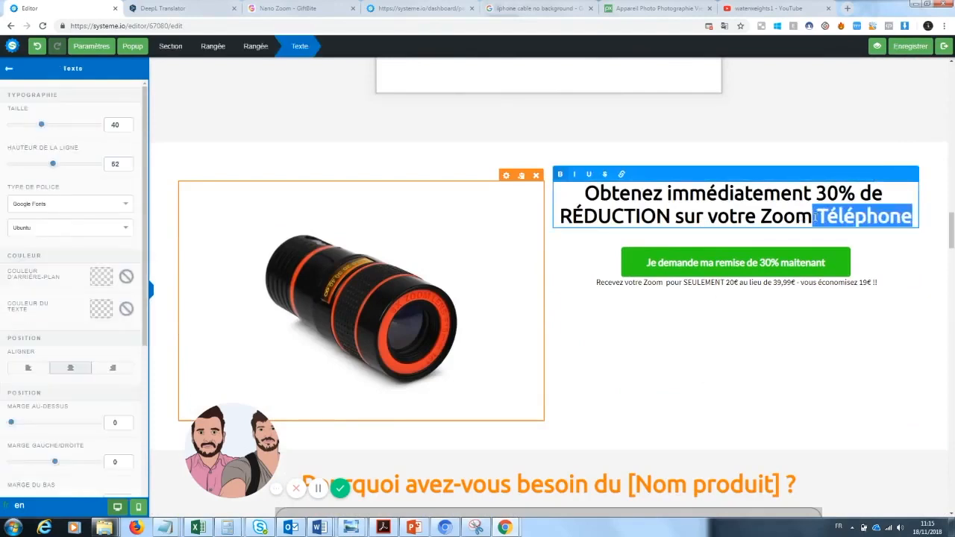
{"action": "key", "text": "BackSpace"}
{"action": "type", "text": "'pro"}
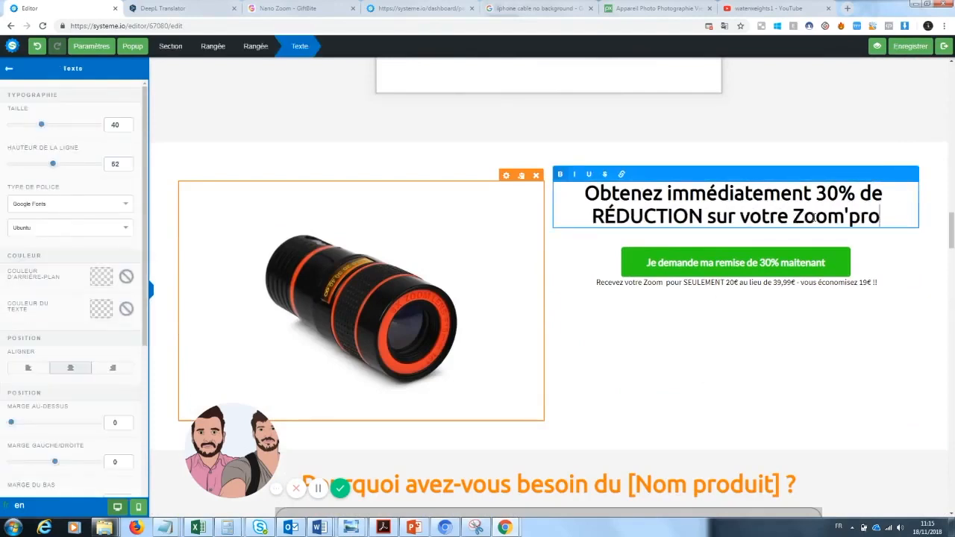
{"action": "left_click", "coordinate": [877, 329]}
Step: Delete the "Ce qu'en pensent nos clients :" section with its three image placeholders
{"action": "scroll", "coordinate": [877, 329], "scroll_direction": "up", "scroll_amount": 5}
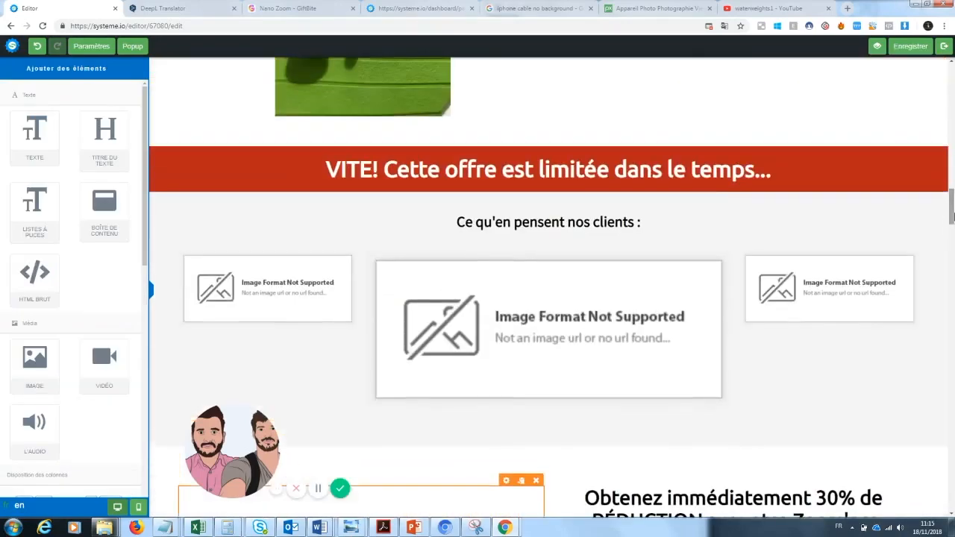
{"action": "left_click", "coordinate": [941, 186]}
{"action": "left_click", "coordinate": [521, 83]}
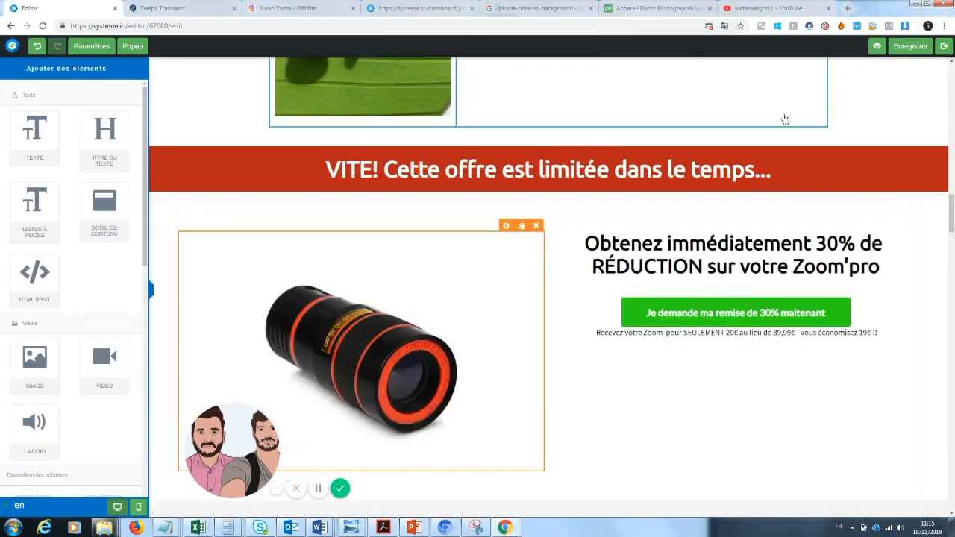
Step: Undo the deletion of the "Ce qu'en pensent nos clients :" section
{"action": "left_click_drag", "start_coordinate": [953, 215], "coordinate": [954, 167]}
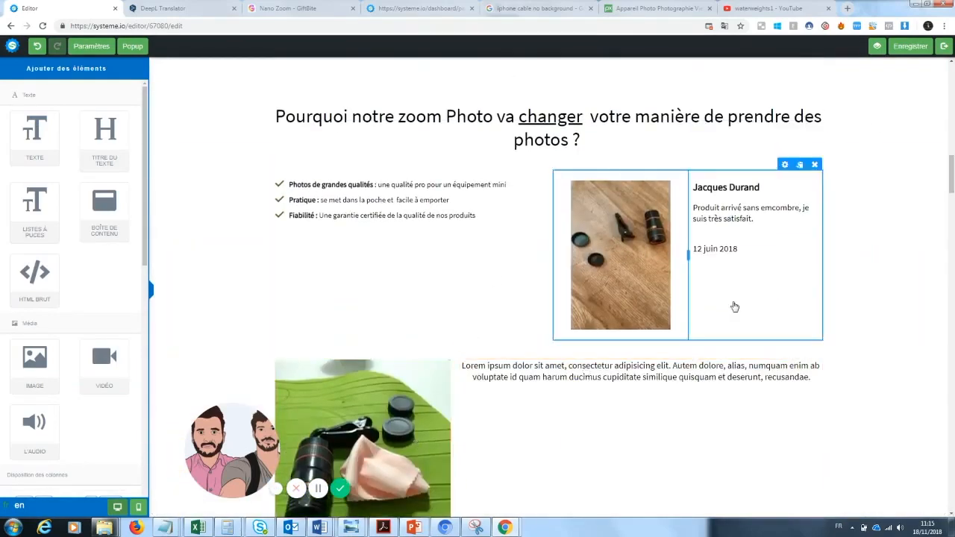
{"action": "left_click_drag", "start_coordinate": [953, 183], "coordinate": [953, 217]}
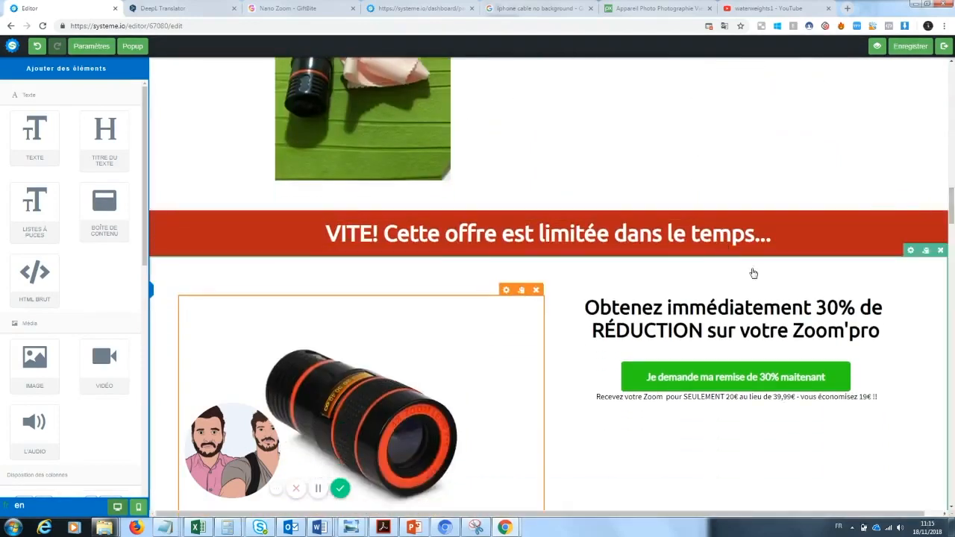
{"action": "key", "text": "ctrl+z"}
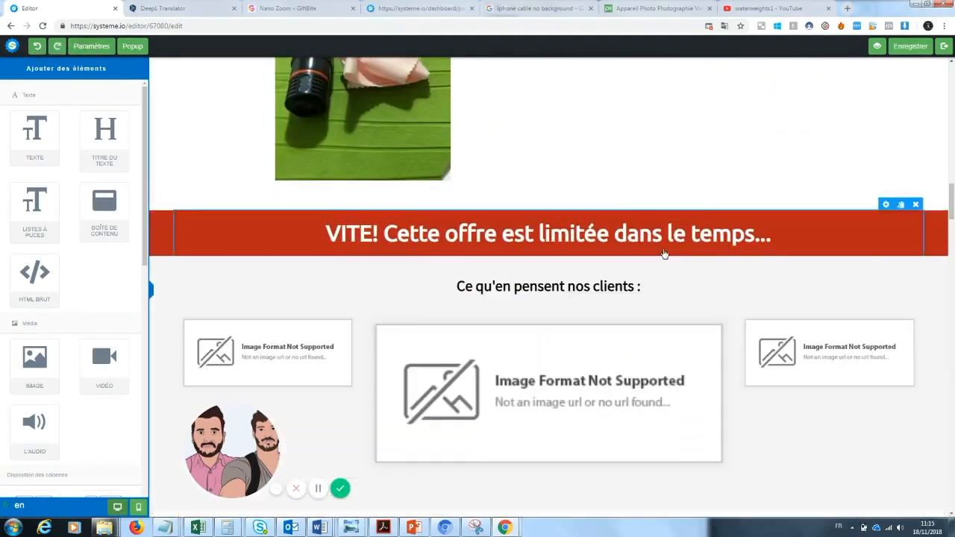
Step: Replace the product name placeholder in the "Pourquoi avez-vous besoin du" heading with "Zoom Pro"
{"action": "left_click_drag", "start_coordinate": [952, 215], "coordinate": [953, 224]}
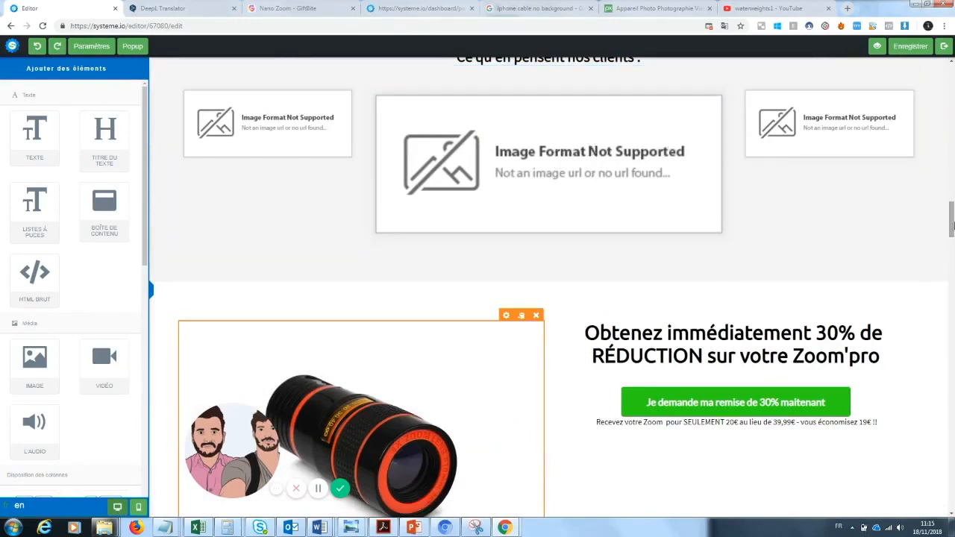
{"action": "scroll", "coordinate": [762, 185], "scroll_direction": "down", "scroll_amount": 5}
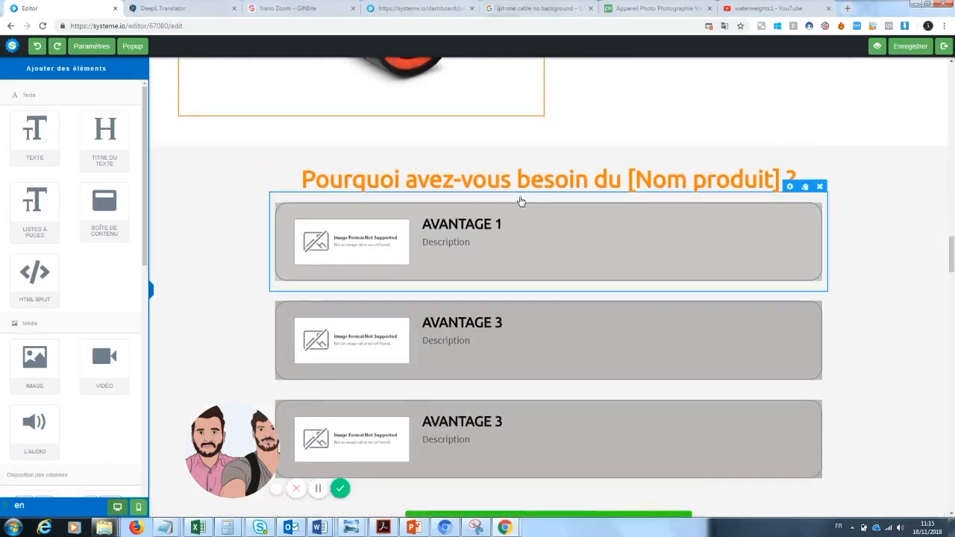
{"action": "left_click", "coordinate": [787, 187]}
{"action": "left_click_drag", "start_coordinate": [780, 183], "coordinate": [631, 185]}
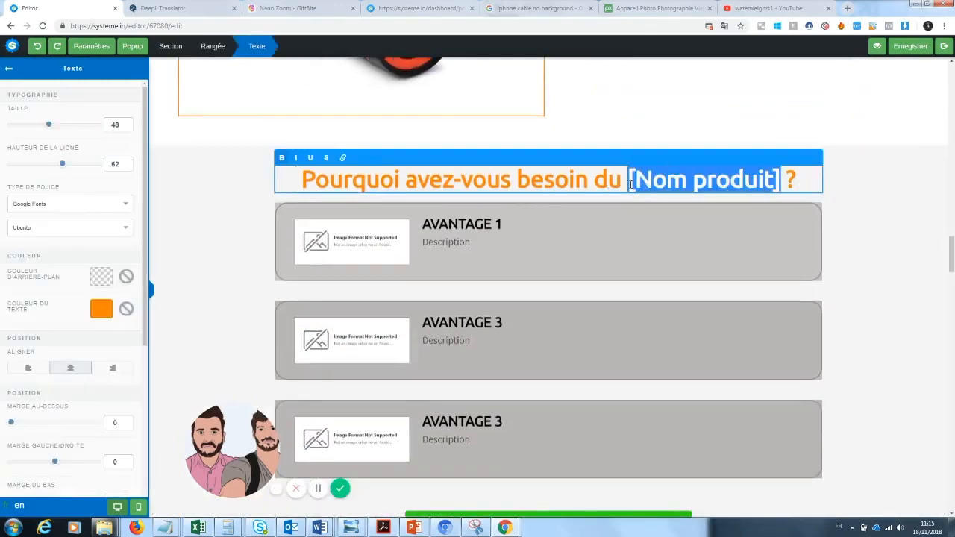
{"action": "type", "text": "Zoom"}
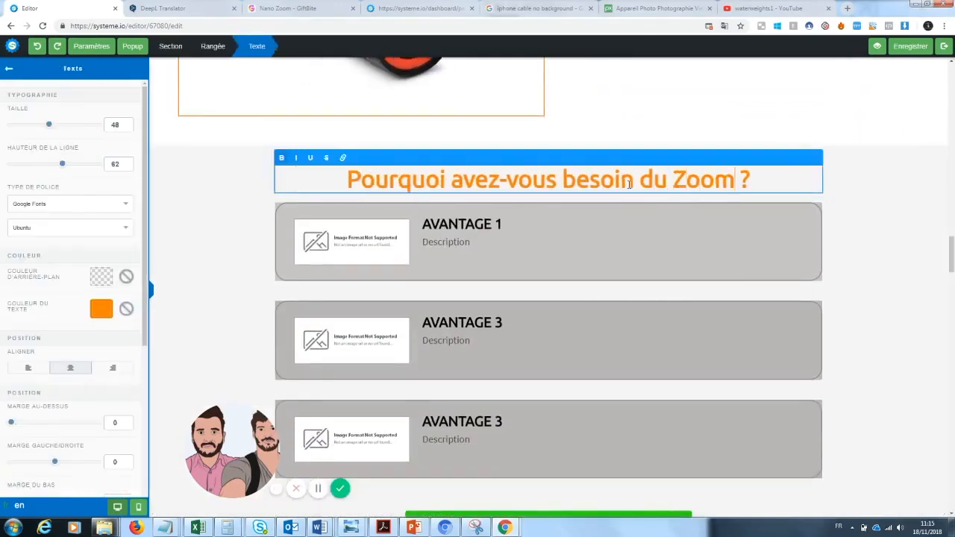
{"action": "type", "text": " Pro"}
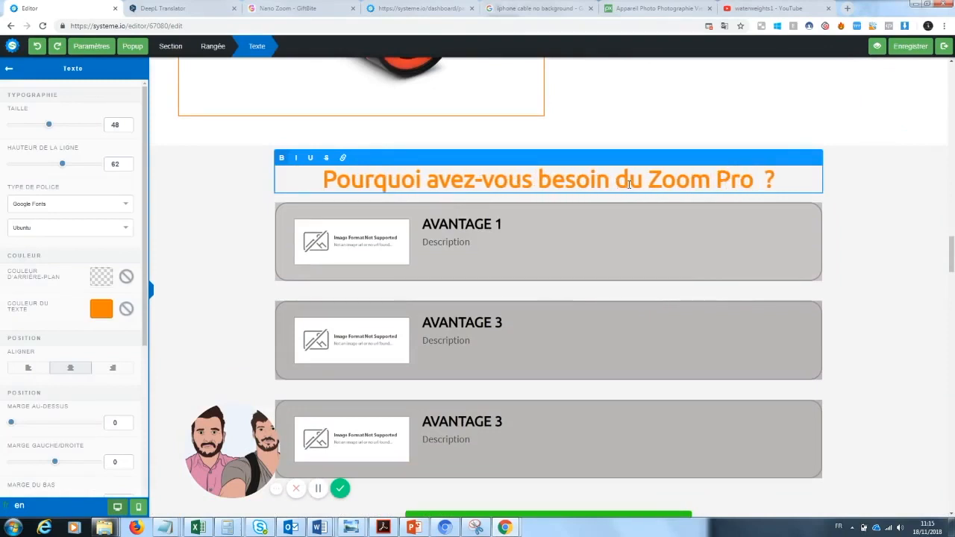
Step: Replace the placeholder image of the first advantage box with the uploaded film-1668918_960_720.jpg
{"action": "left_click", "coordinate": [358, 253]}
{"action": "left_click", "coordinate": [357, 253]}
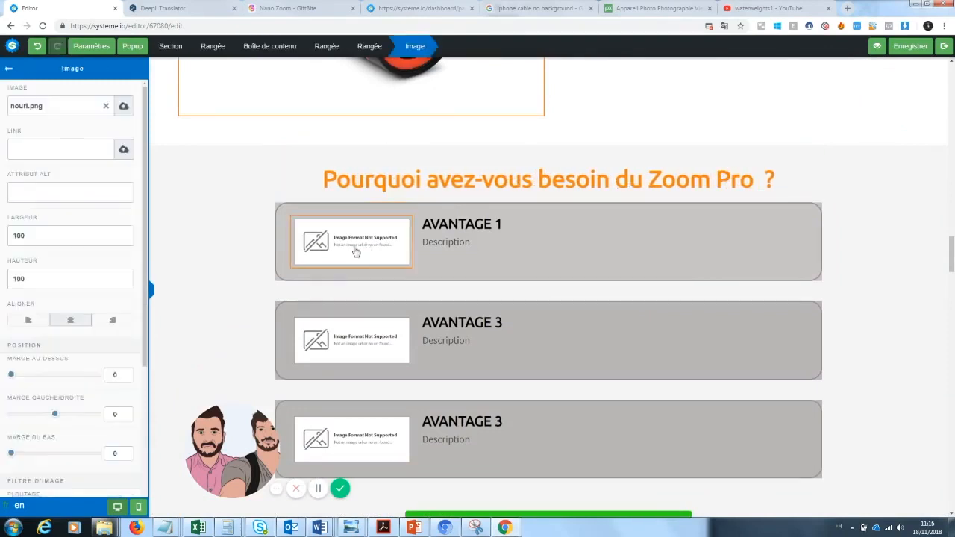
{"action": "left_click", "coordinate": [106, 107]}
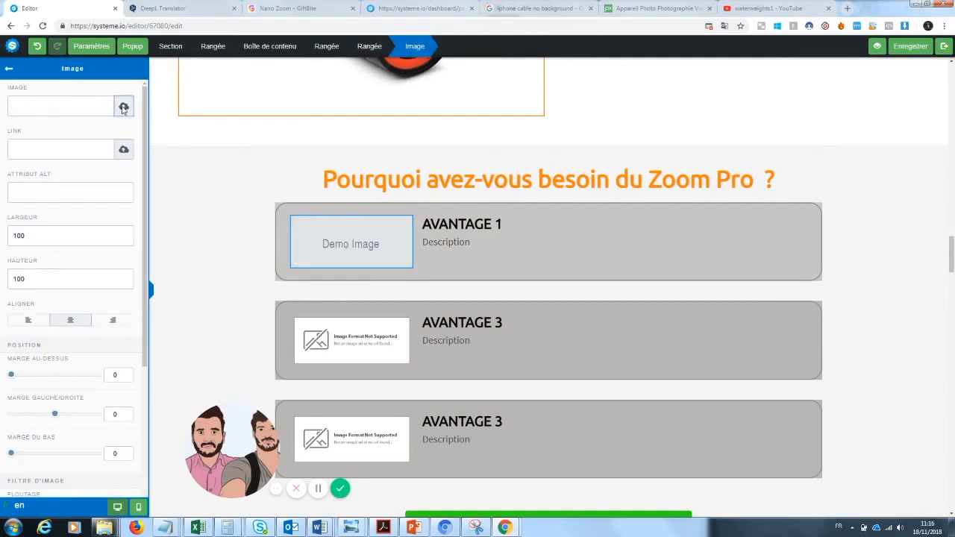
{"action": "left_click", "coordinate": [124, 106]}
{"action": "left_click", "coordinate": [483, 216]}
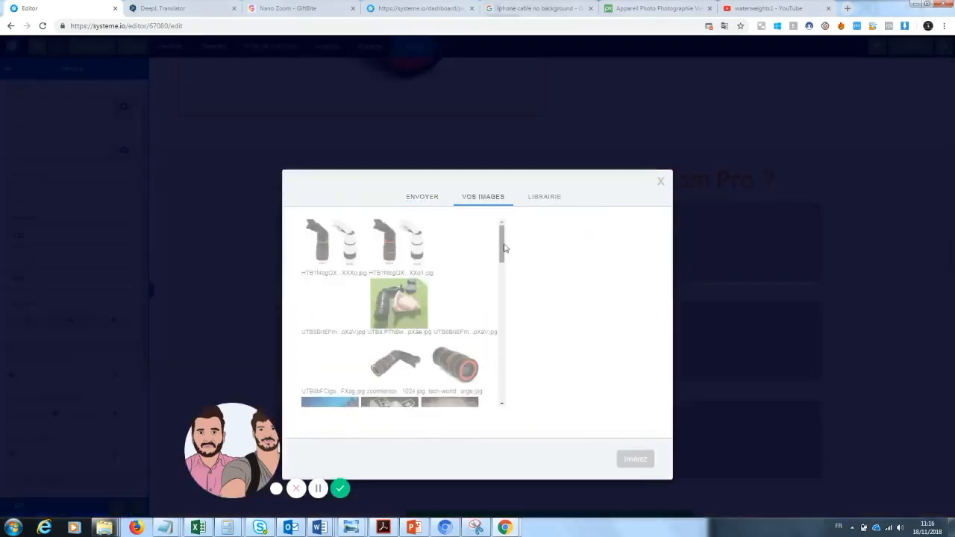
{"action": "scroll", "coordinate": [438, 312], "scroll_direction": "down", "scroll_amount": 3}
{"action": "left_click", "coordinate": [330, 329]}
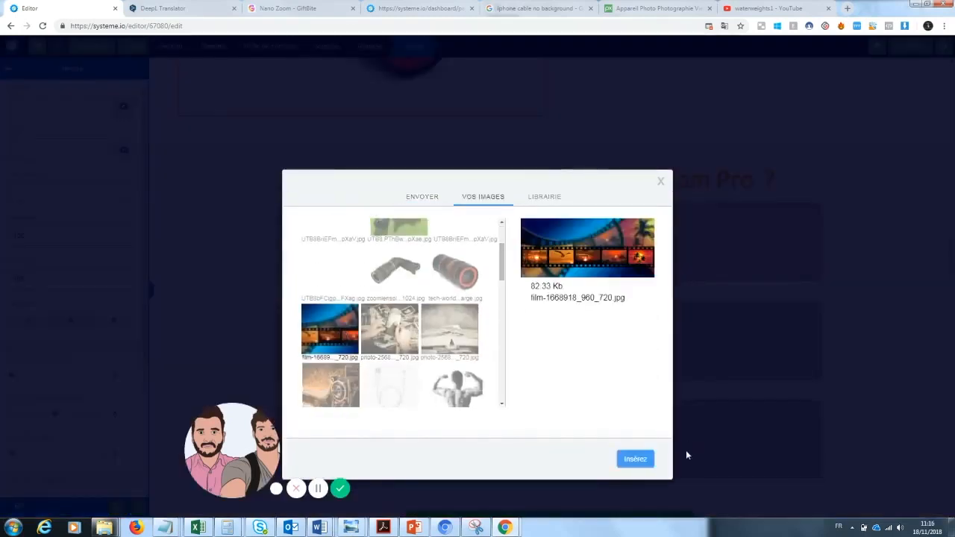
{"action": "left_click", "coordinate": [635, 459]}
{"action": "left_click", "coordinate": [596, 296]}
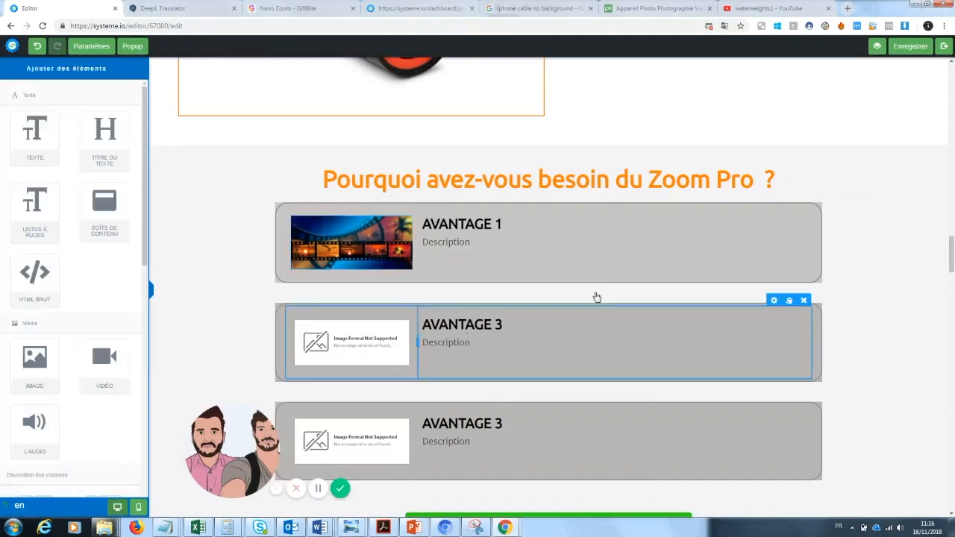
Step: Replace the placeholder image of the second advantage box with the uploaded photo-256887_960_720.jpg
{"action": "left_click", "coordinate": [332, 341]}
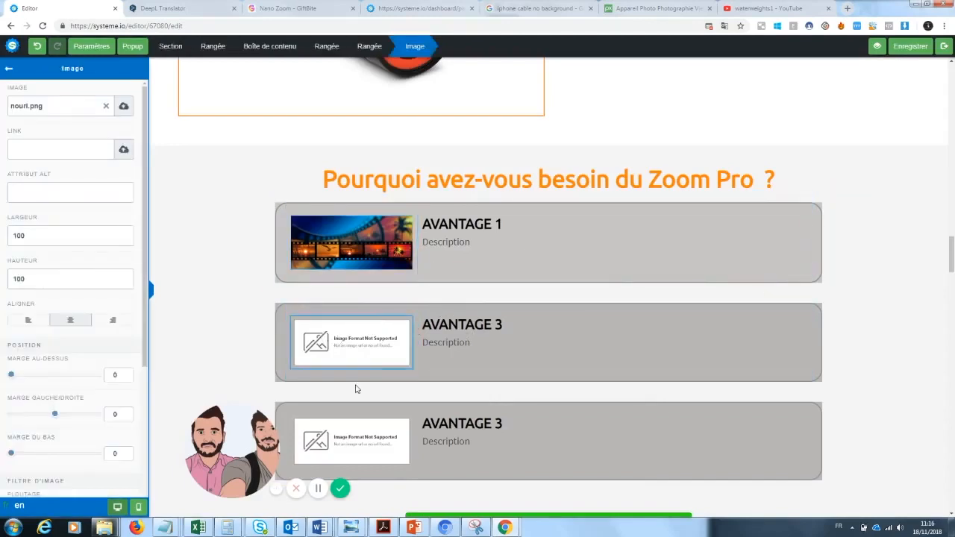
{"action": "left_click", "coordinate": [356, 389]}
{"action": "left_click", "coordinate": [377, 310]}
{"action": "left_click", "coordinate": [106, 109]}
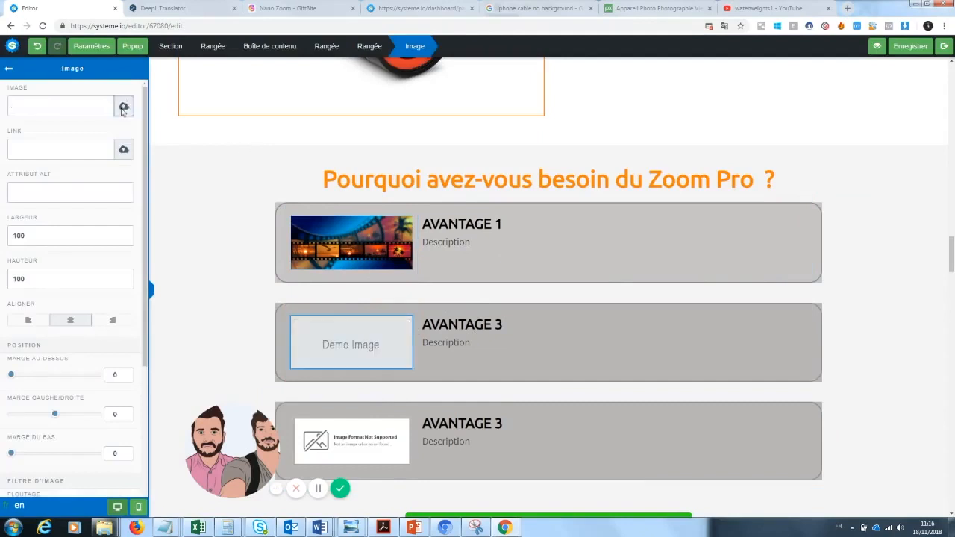
{"action": "left_click", "coordinate": [124, 106]}
{"action": "left_click", "coordinate": [495, 219]}
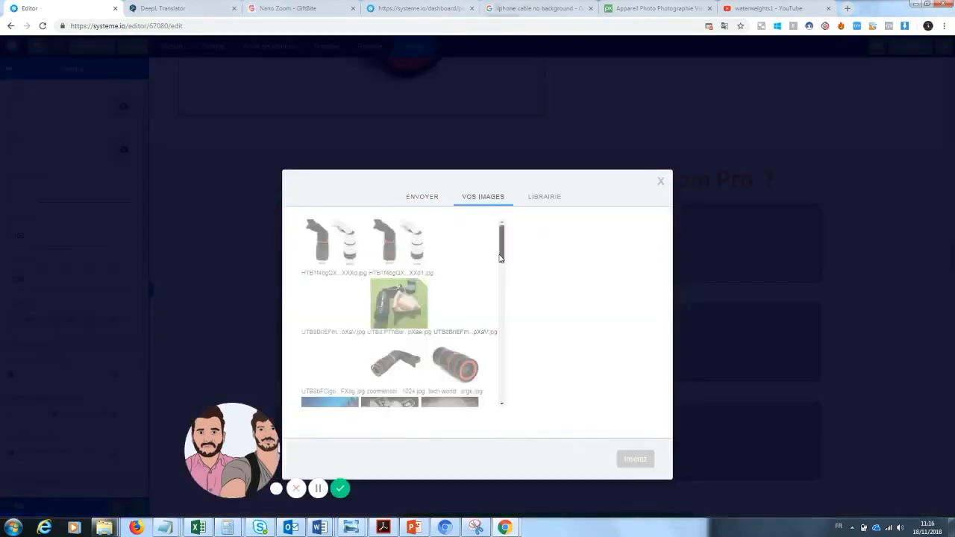
{"action": "scroll", "coordinate": [478, 298], "scroll_direction": "down", "scroll_amount": 5}
{"action": "left_click", "coordinate": [391, 274]}
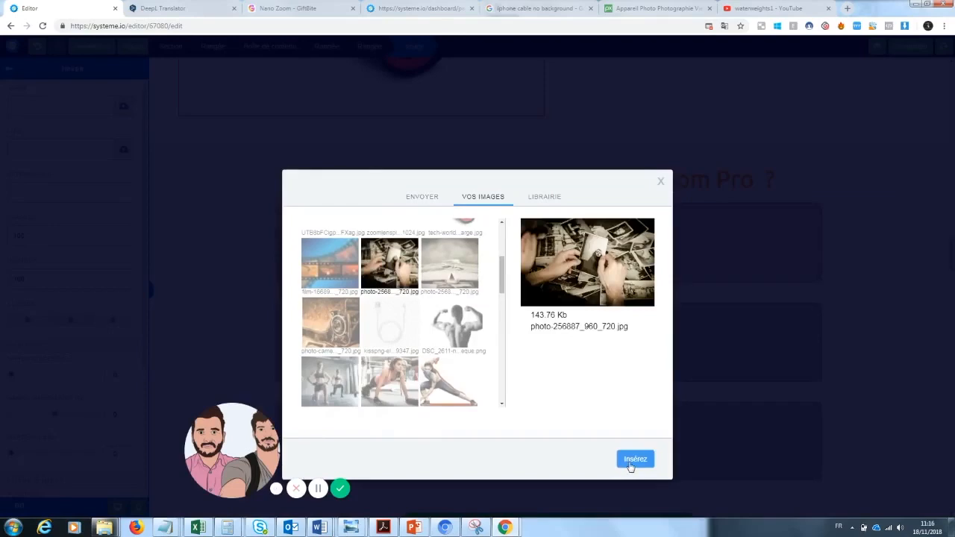
{"action": "left_click", "coordinate": [636, 460]}
{"action": "left_click", "coordinate": [934, 249]}
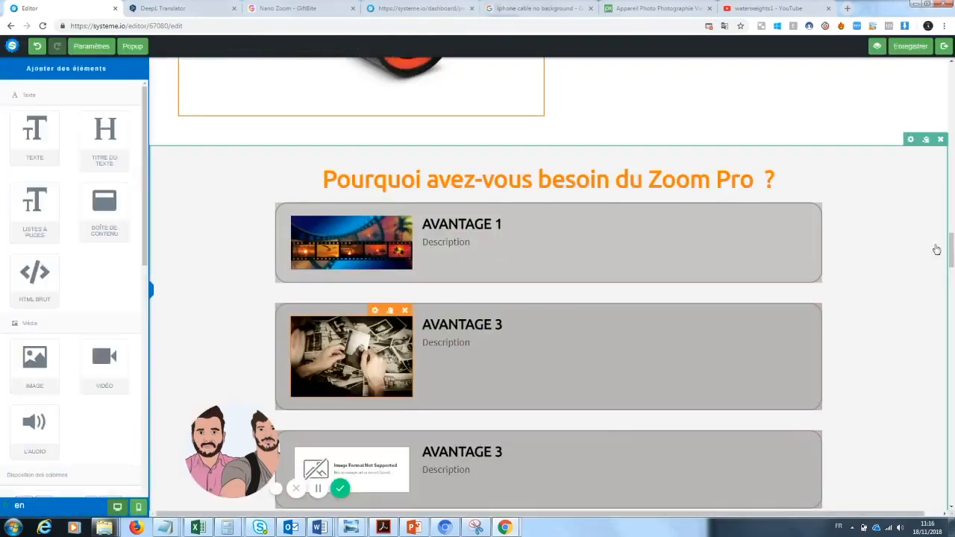
Step: Replace the placeholder image of the third advantage box with the uploaded vintage camera photo (photo-camera-219958)
{"action": "scroll", "coordinate": [939, 254], "scroll_direction": "down", "scroll_amount": 2}
{"action": "left_click", "coordinate": [400, 308]}
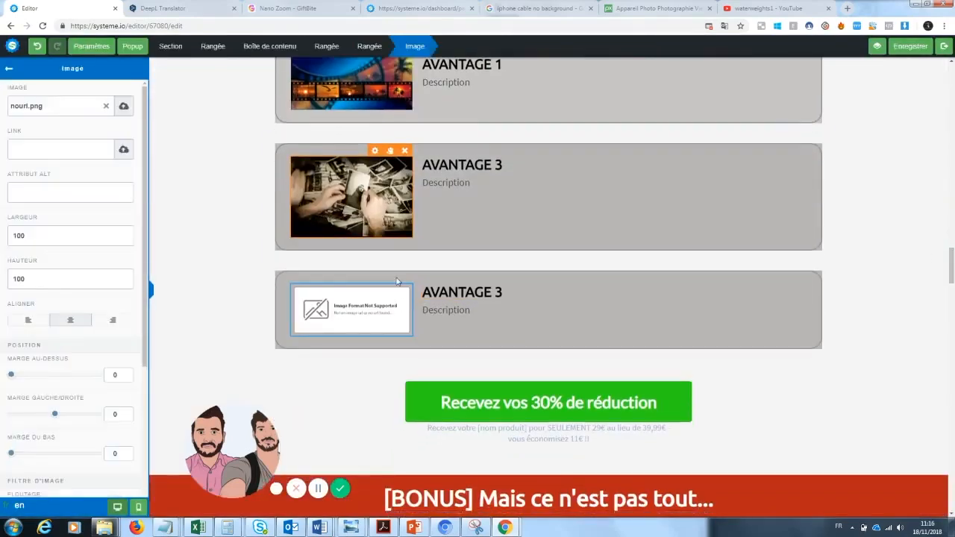
{"action": "left_click", "coordinate": [377, 403]}
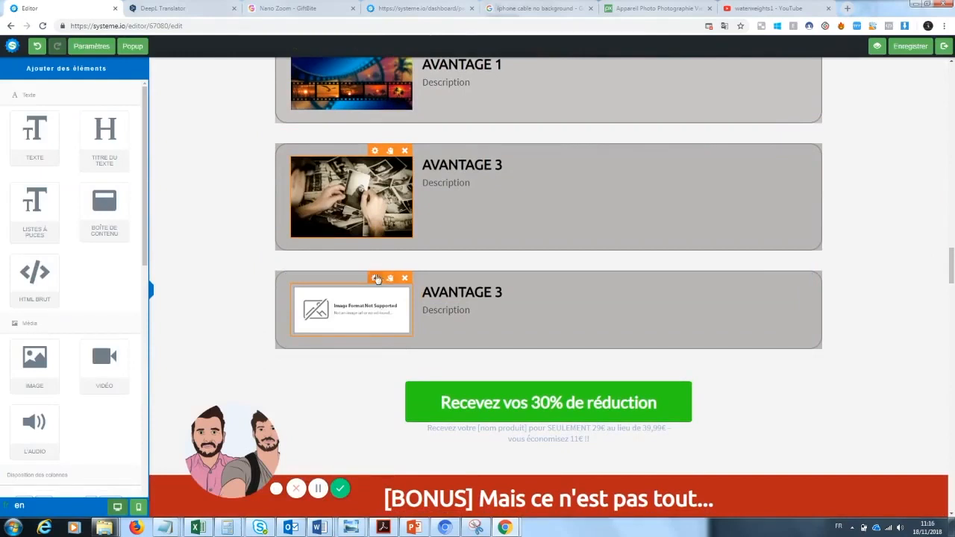
{"action": "left_click", "coordinate": [403, 309]}
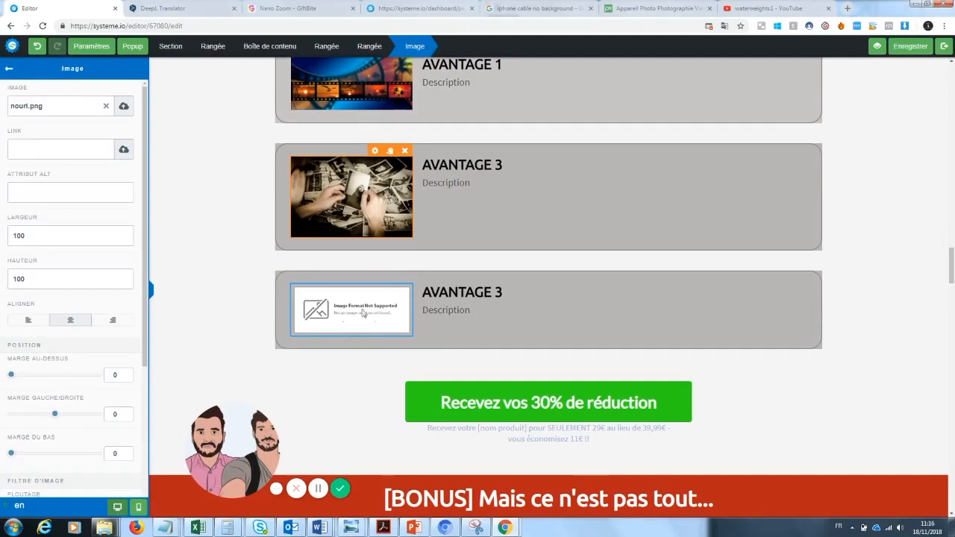
{"action": "left_click", "coordinate": [347, 379]}
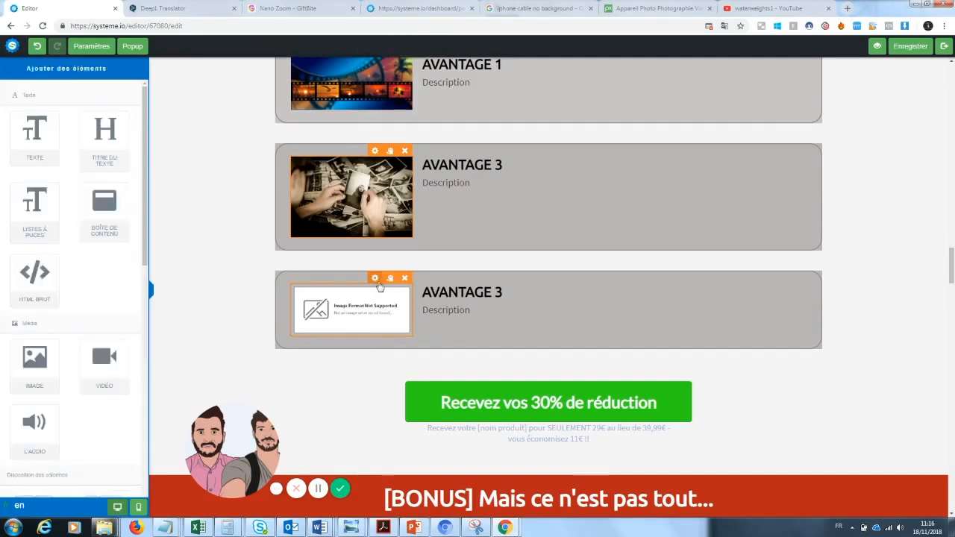
{"action": "left_click", "coordinate": [375, 278]}
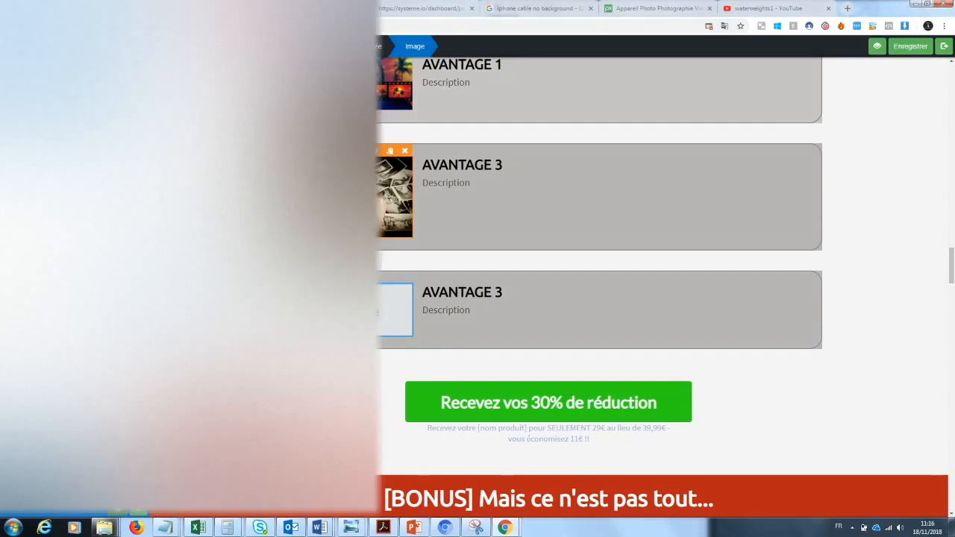
{"action": "left_click", "coordinate": [124, 107]}
{"action": "left_click", "coordinate": [482, 365]}
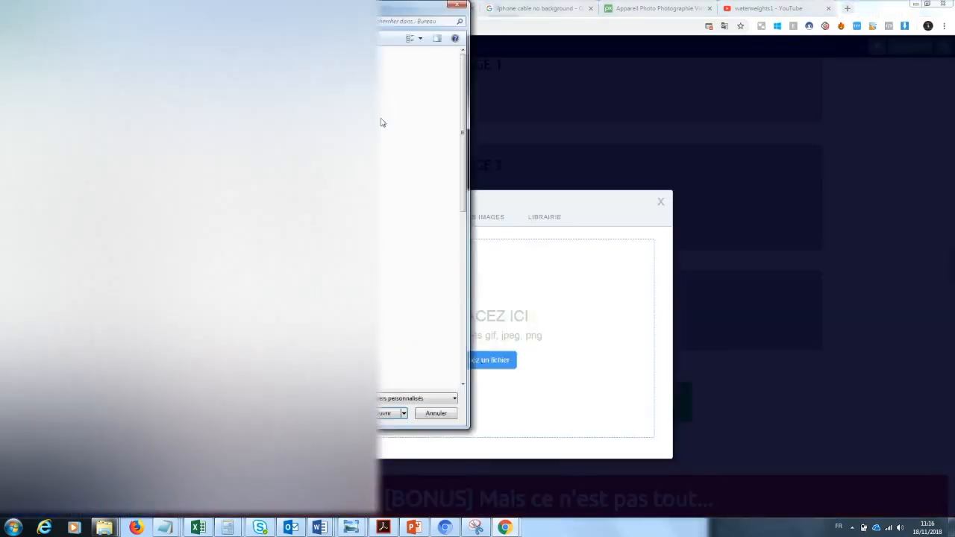
{"action": "left_click", "coordinate": [460, 4]}
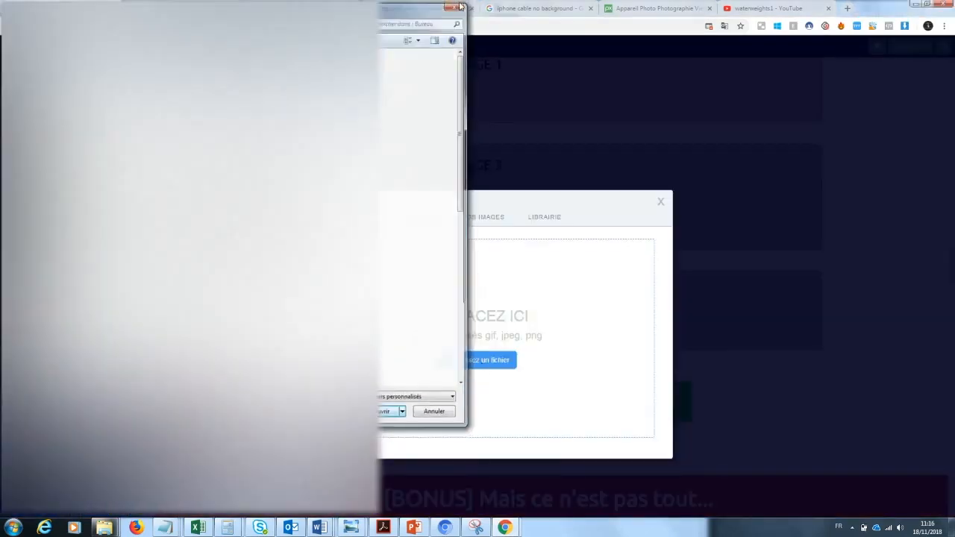
{"action": "left_click", "coordinate": [488, 219]}
{"action": "left_click_drag", "start_coordinate": [501, 248], "coordinate": [502, 272]}
{"action": "left_click", "coordinate": [329, 358]}
{"action": "left_click", "coordinate": [635, 459]}
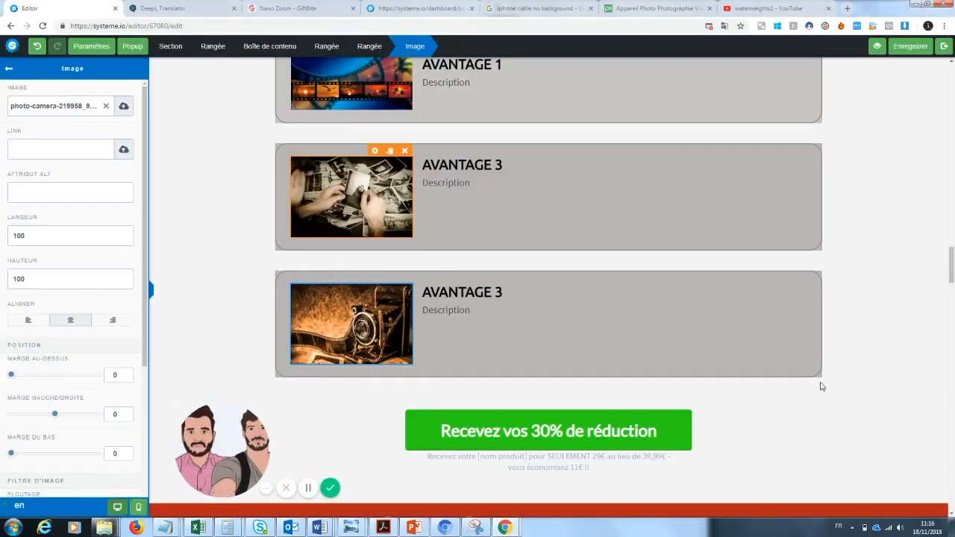
Step: Change the "AVANTAGE 1" heading in the first advantage box to "Pratique"
{"action": "left_click_drag", "start_coordinate": [953, 265], "coordinate": [952, 258]}
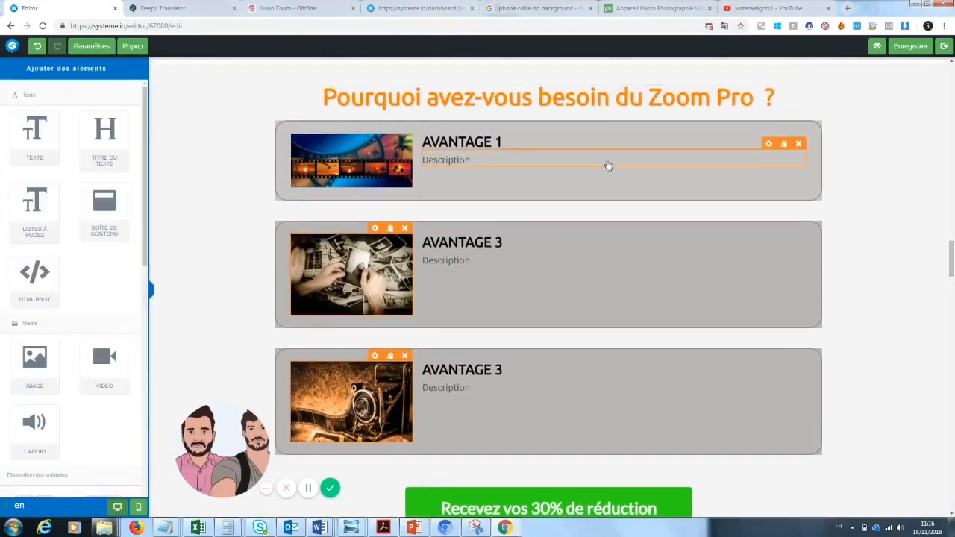
{"action": "left_click", "coordinate": [507, 151]}
{"action": "left_click_drag", "start_coordinate": [505, 143], "coordinate": [423, 143]}
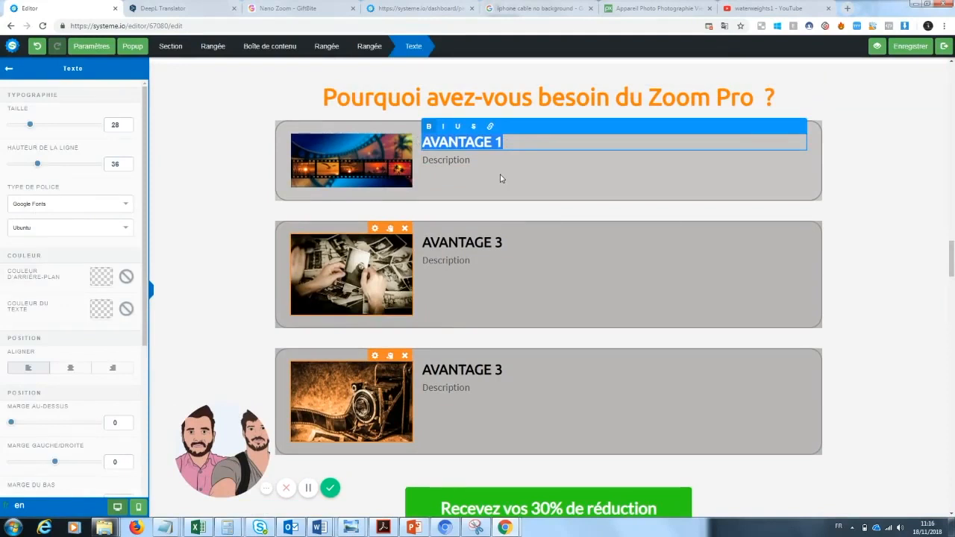
{"action": "type", "text": "Pratique"}
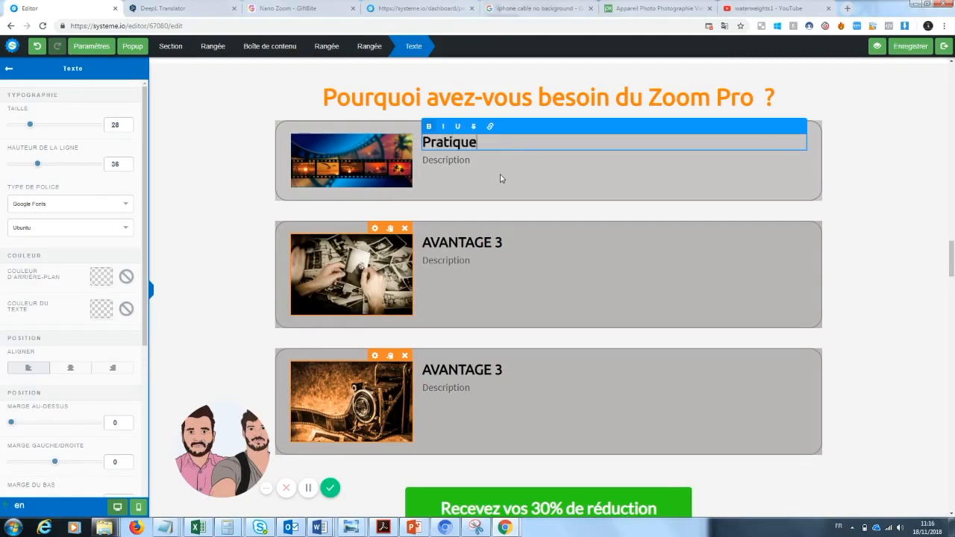
{"action": "left_click", "coordinate": [457, 169]}
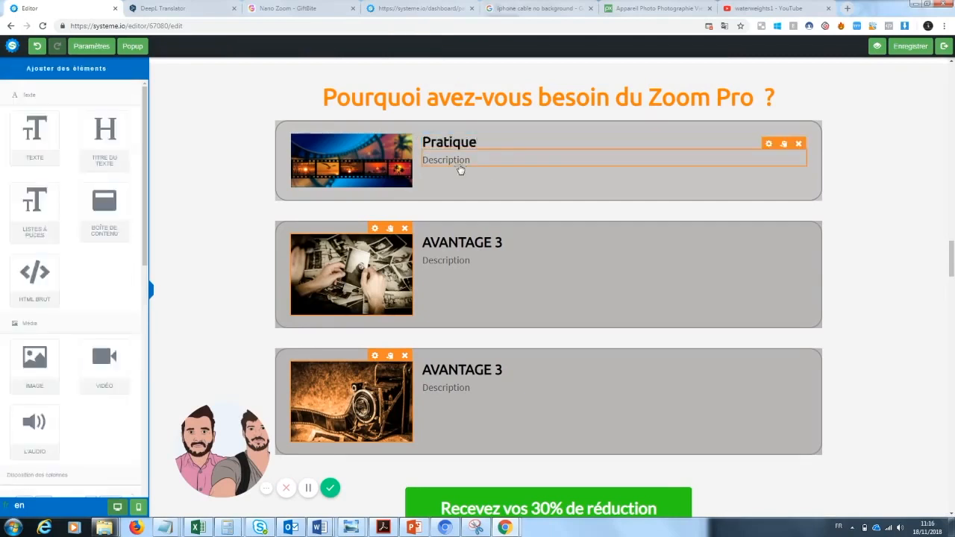
Step: Replace the first advantage's description with two lines: "adaptable samsung, apple" and "on a toujours notre téléphone sur nous"
{"action": "left_click", "coordinate": [462, 163]}
{"action": "left_click_drag", "start_coordinate": [470, 161], "coordinate": [416, 165]}
{"action": "key", "text": "BackSpace"}
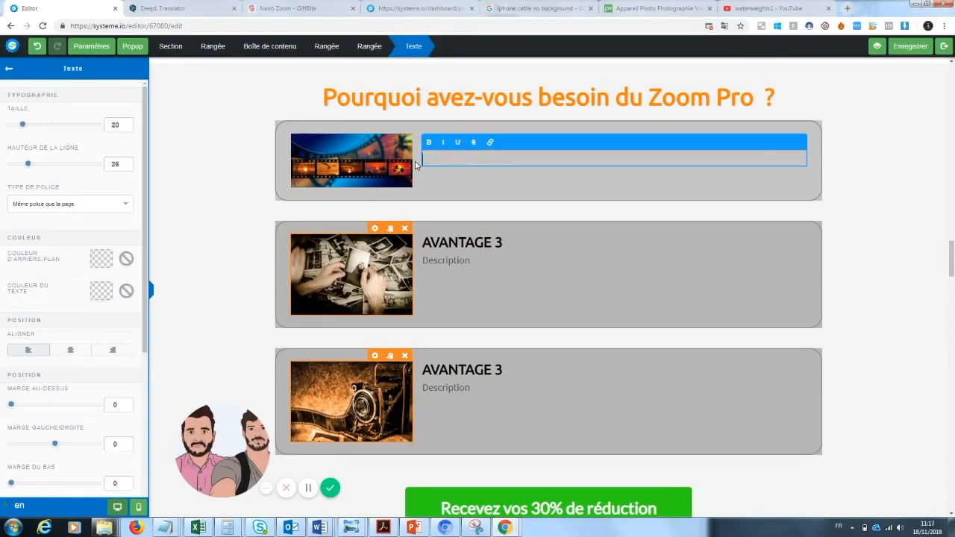
{"action": "type", "text": "adaptable samsung, apple"}
{"action": "key", "text": "Return"}
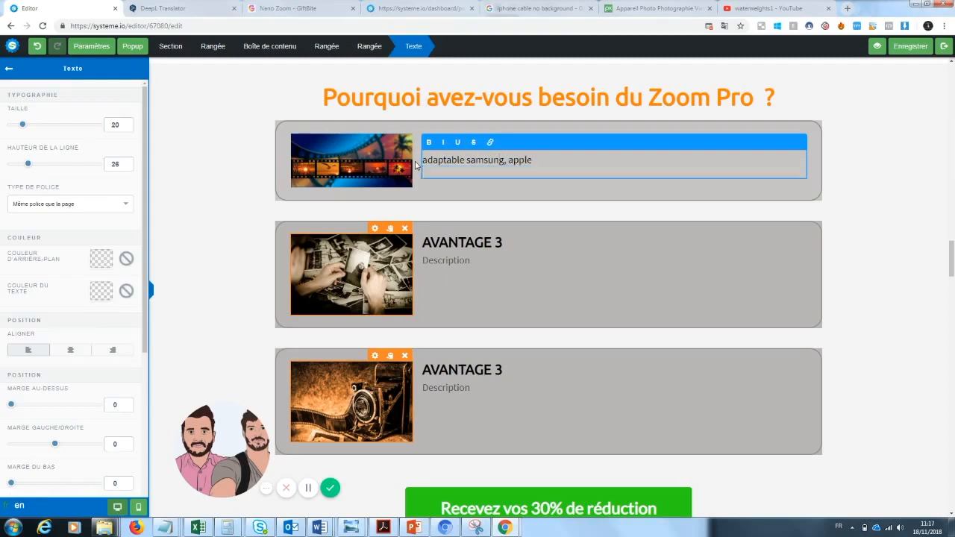
{"action": "type", "text": "on a toujours notre téléphone sur nous"}
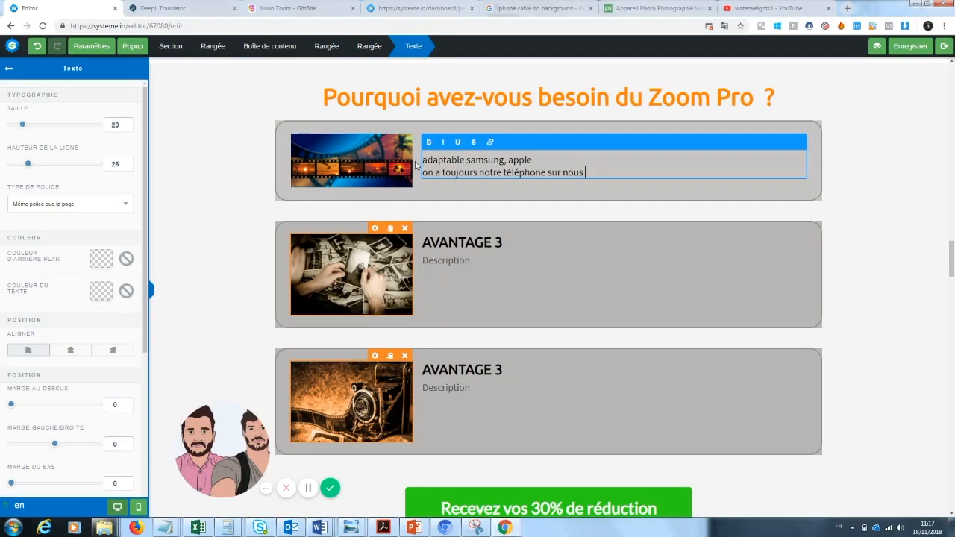
{"action": "left_click", "coordinate": [496, 204]}
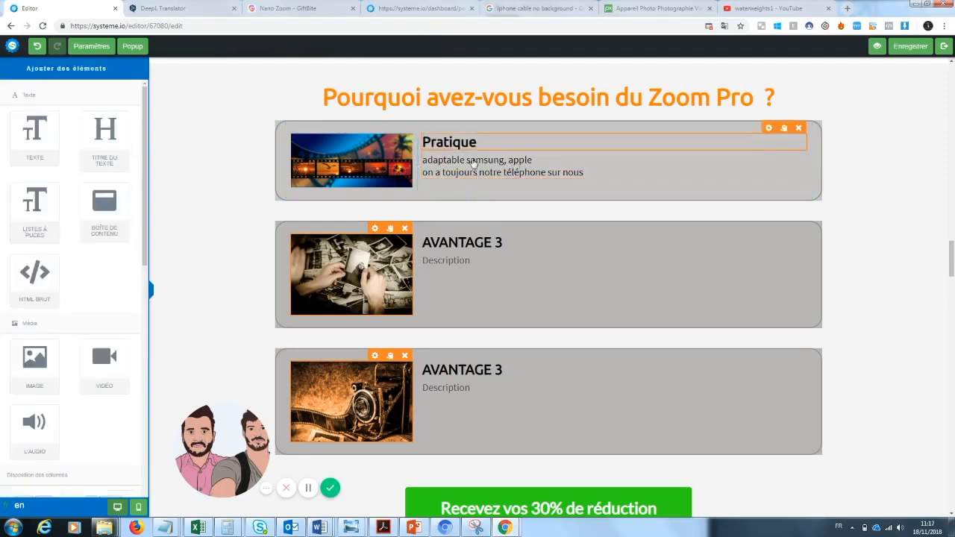
Step: Renumber the heading of the second advantage box as "AVANTAGE 2"
{"action": "left_click", "coordinate": [460, 246]}
{"action": "left_click", "coordinate": [505, 242]}
{"action": "key", "text": "BackSpace"}
{"action": "type", "text": "2"}
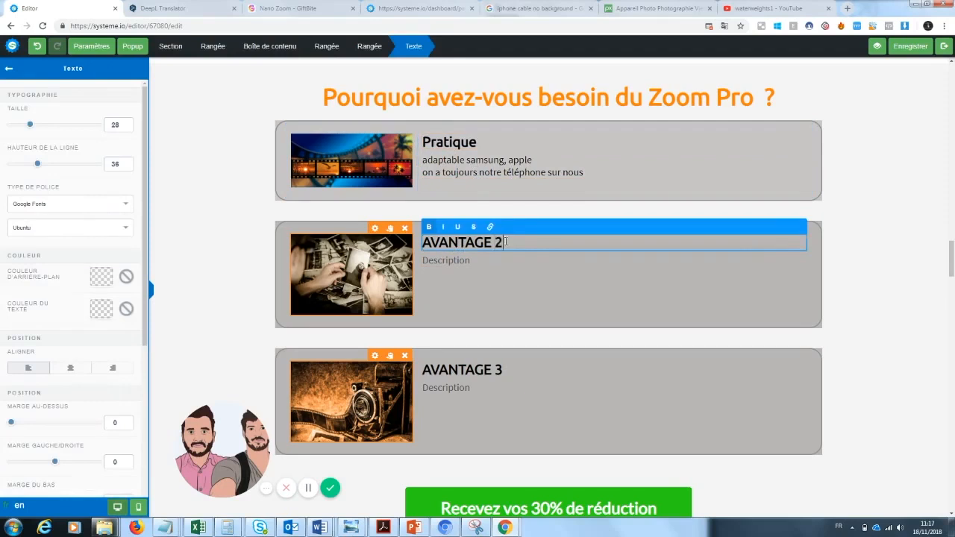
{"action": "left_click", "coordinate": [461, 292]}
Step: Replace the second advantage's description with "Les photos sont un moyens de garder un souvenir du passé"
{"action": "double_click", "coordinate": [463, 261]}
{"action": "key", "text": "BackSpace"}
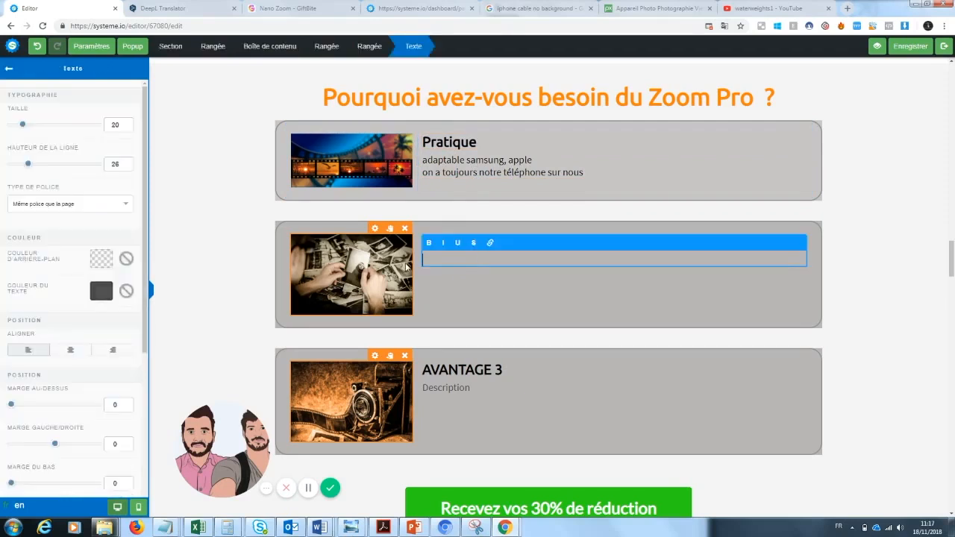
{"action": "type", "text": "Les photos sont un moyen"}
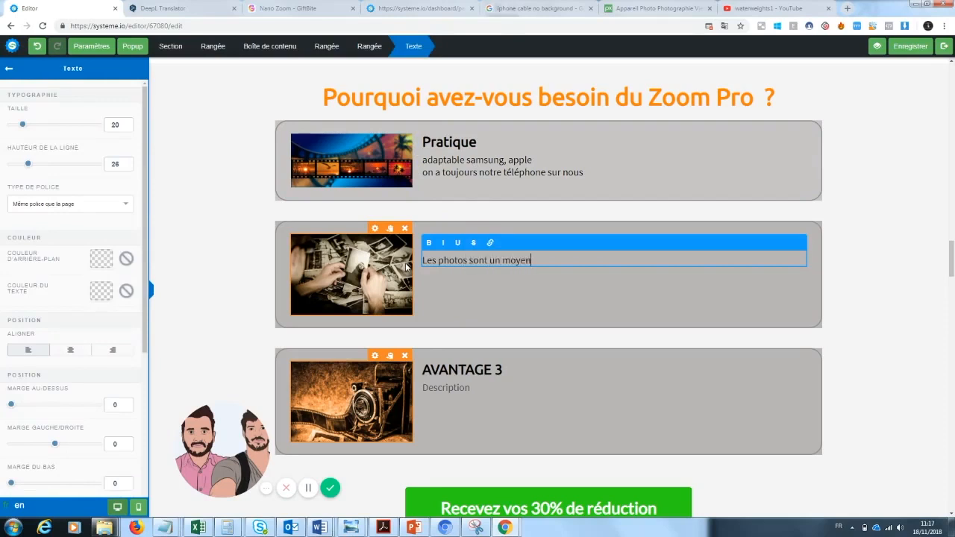
{"action": "type", "text": "s de garder un souvenir du passé"}
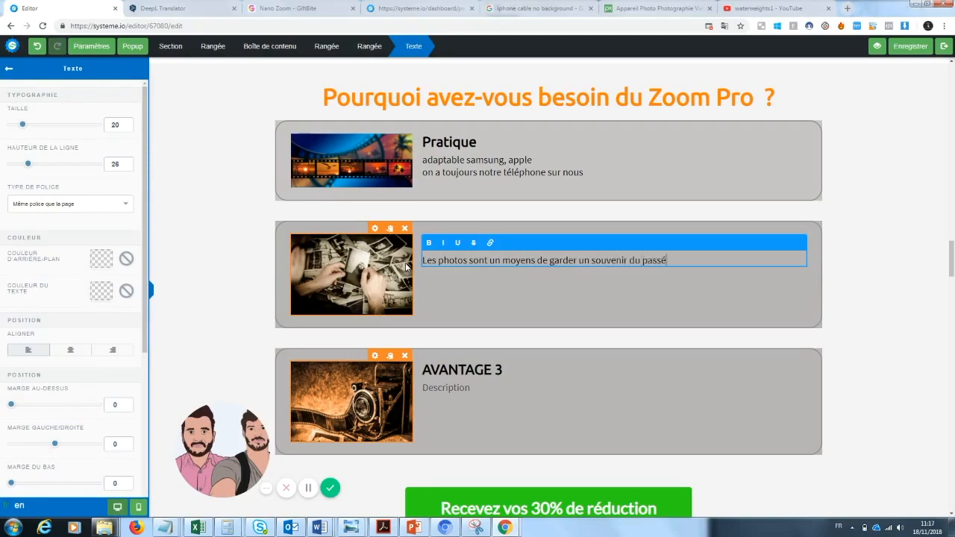
{"action": "type", "text": "..."}
Step: Add to the second advantage's description the line "Imaginez... vous êtes devant un paysage magnifique mais votre téléphone ne vous permet pas de prendre une belle photo"
{"action": "key", "text": "Return"}
{"action": "type", "text": "Im"}
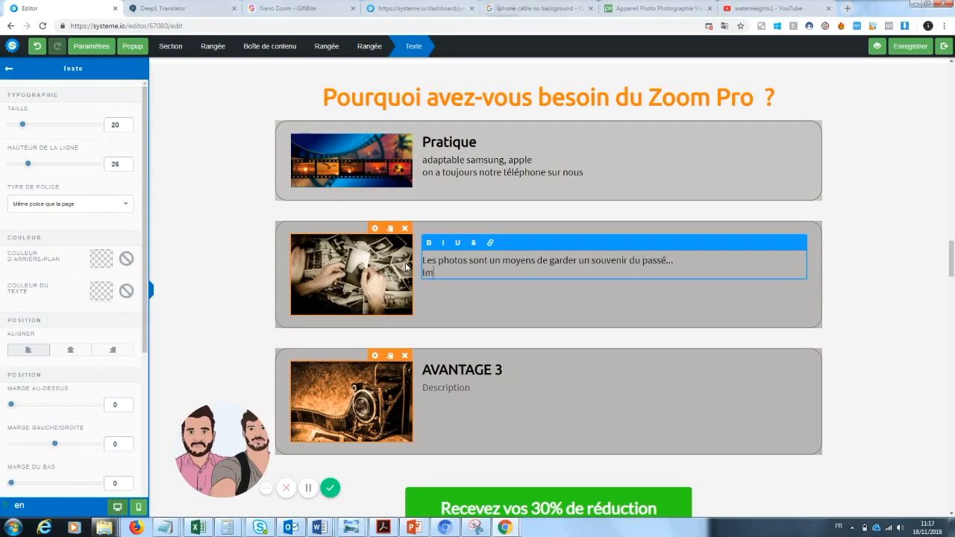
{"action": "type", "text": "aginez... vous êtes deva"}
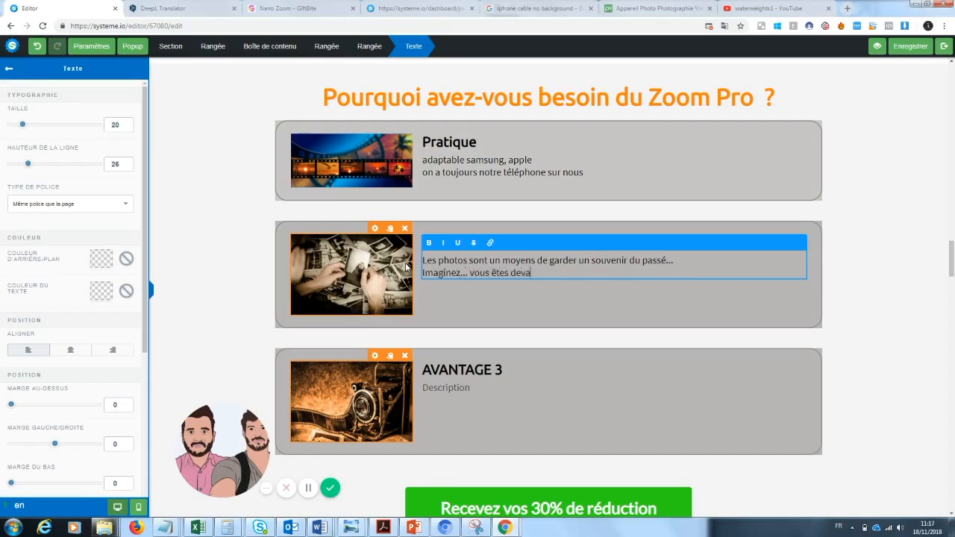
{"action": "type", "text": "nt un paysage magnifiqu"}
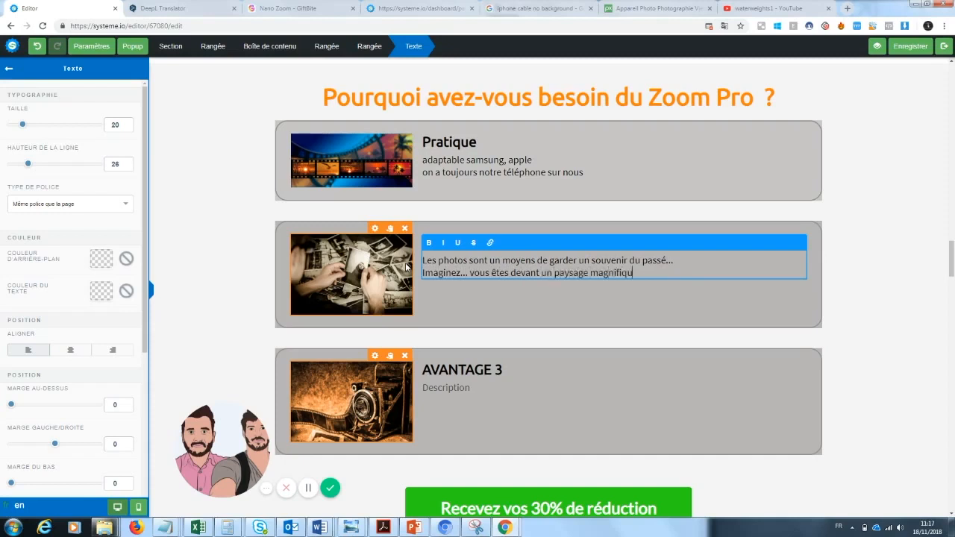
{"action": "type", "text": "e mais votre téléphone ne vous permet pas de prendre une belle ph"}
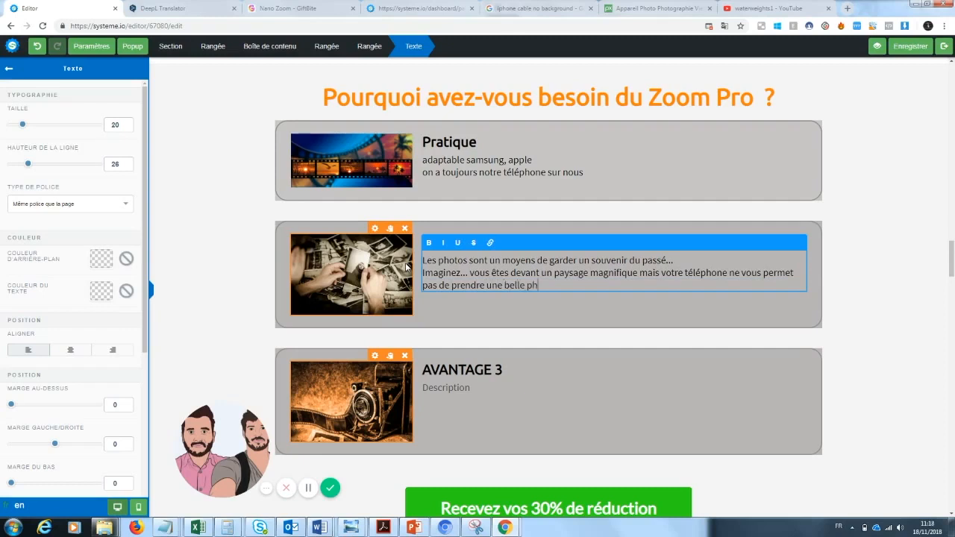
{"action": "type", "text": "oto. Ceci ne se reproduira "}
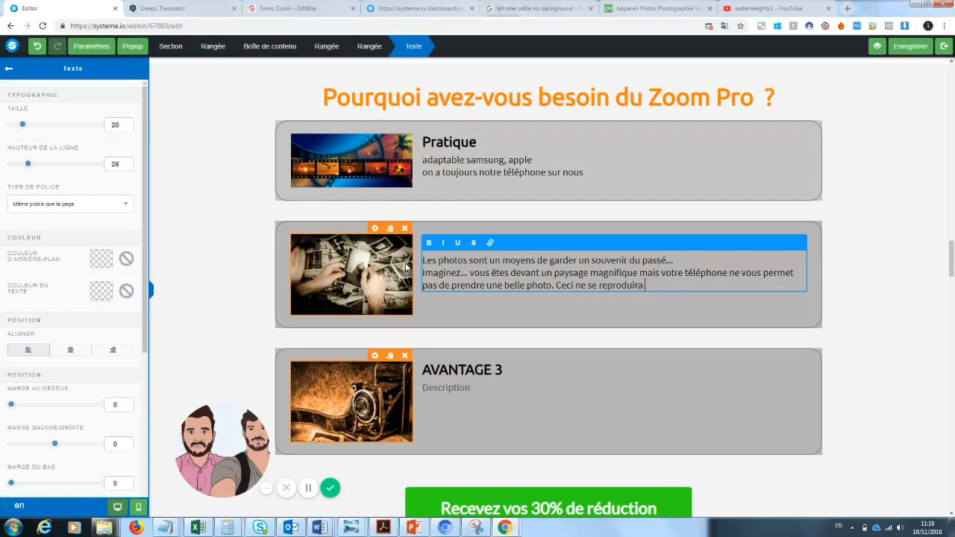
{"action": "type", "text": "plus jamais avec Zoom Pro. En effet"}
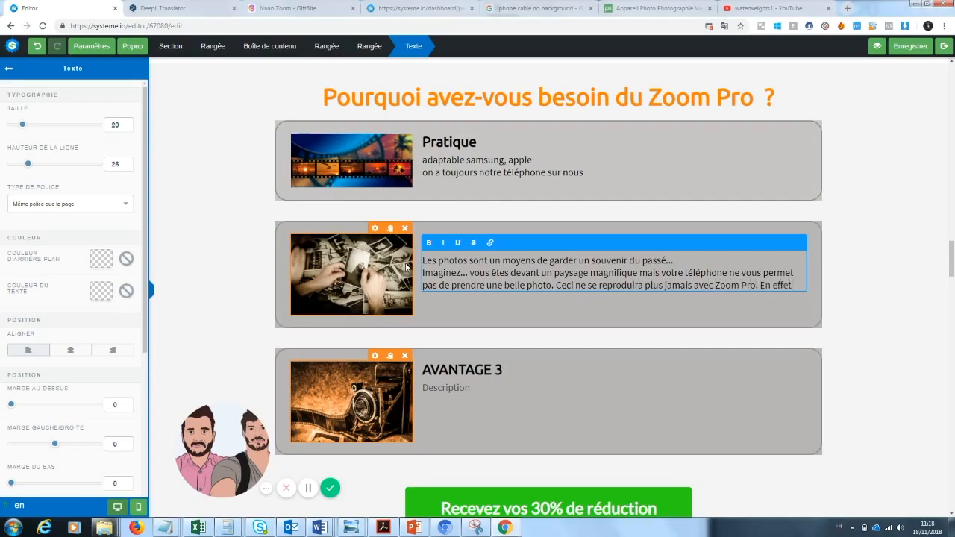
Step: Finish the second advantage's description with "Ceci ne se reproduira plus jamais avec Zoom Pro. En effet ..."
{"action": "key", "text": "BackSpace"}
{"action": "key", "text": "BackSpace"}
{"action": "key", "text": "BackSpace"}
{"action": "left_click", "coordinate": [866, 277]}
Step: Change the "AVANTAGE 2" heading in the second advantage box to "Un souvenir du passé"
{"action": "scroll", "coordinate": [627, 291], "scroll_direction": "down", "scroll_amount": 1}
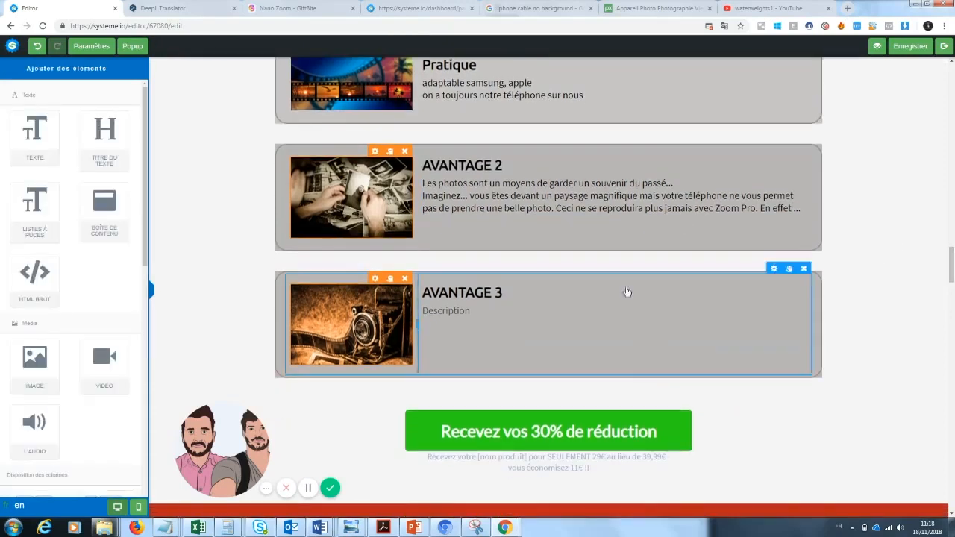
{"action": "left_click", "coordinate": [512, 292]}
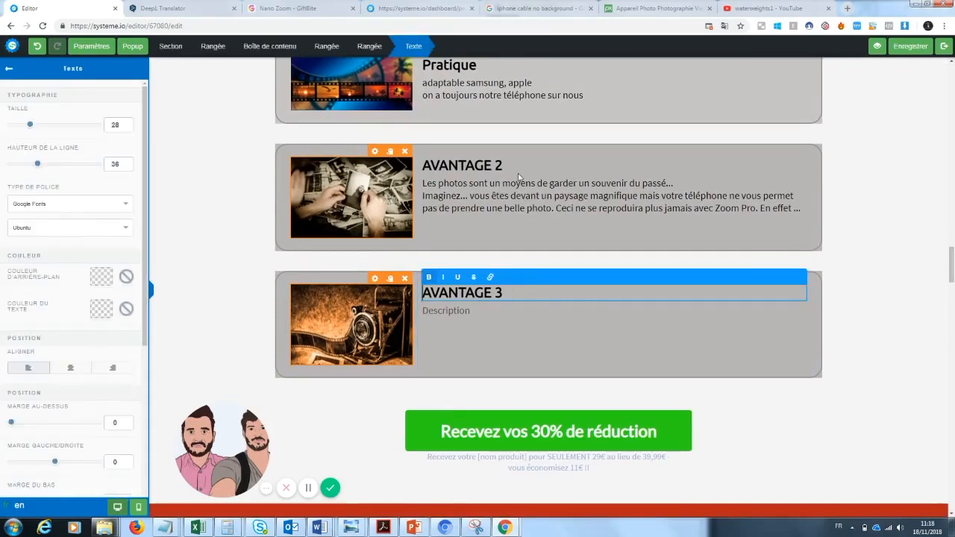
{"action": "left_click", "coordinate": [488, 169]}
{"action": "left_click", "coordinate": [491, 164]}
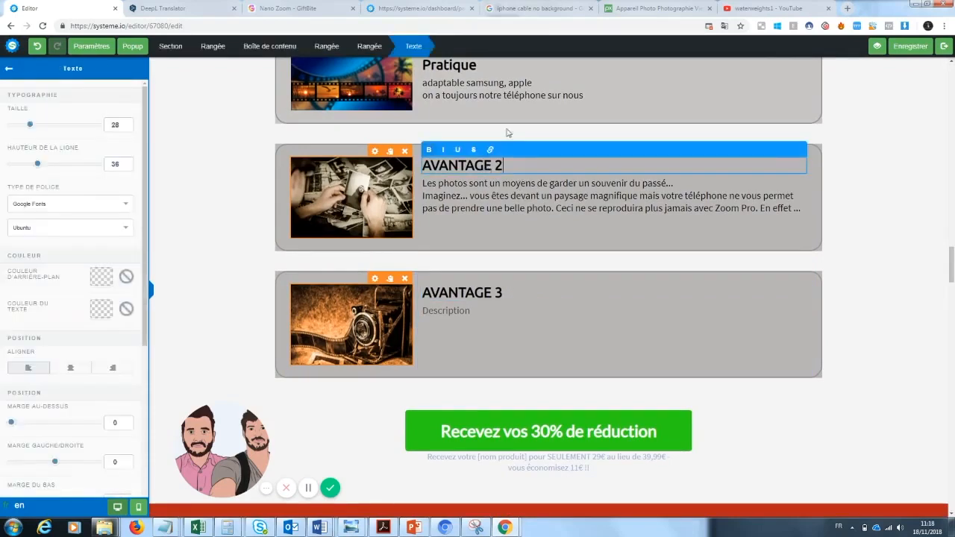
{"action": "left_click_drag", "start_coordinate": [506, 160], "coordinate": [385, 163]}
{"action": "type", "text": "Un"}
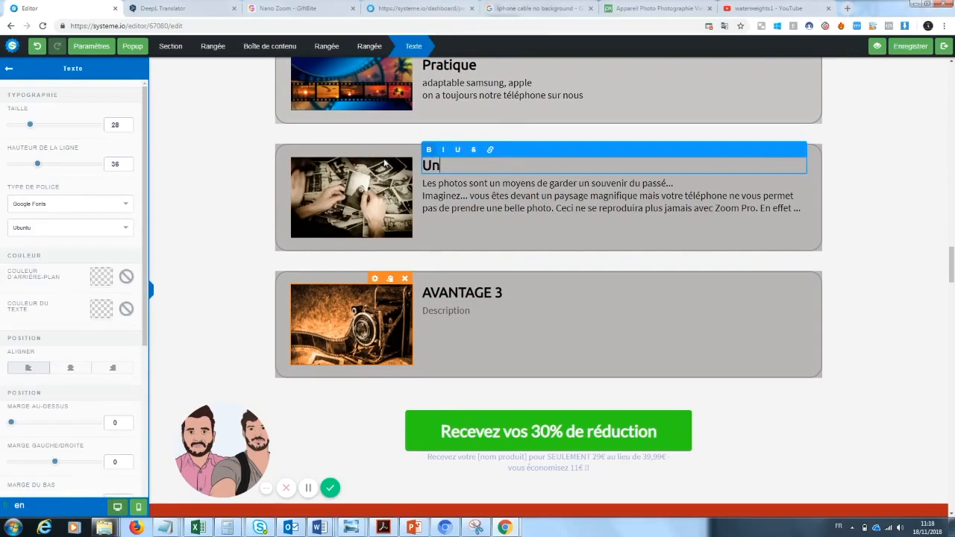
{"action": "type", "text": " souvenir du passé"}
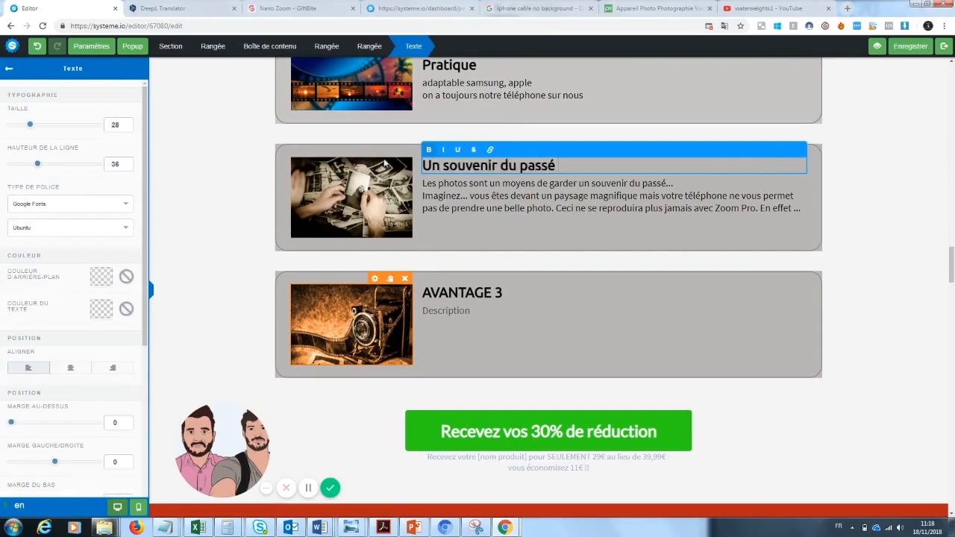
Step: Change the "AVANTAGE 3" heading in the third advantage box to "Une manière de se démarquer des autres..."
{"action": "mouse_move", "coordinate": [953, 276]}
{"action": "left_mouse_down"}
{"action": "mouse_move", "coordinate": [953, 262]}
{"action": "mouse_move", "coordinate": [953, 276]}
{"action": "left_mouse_up"}
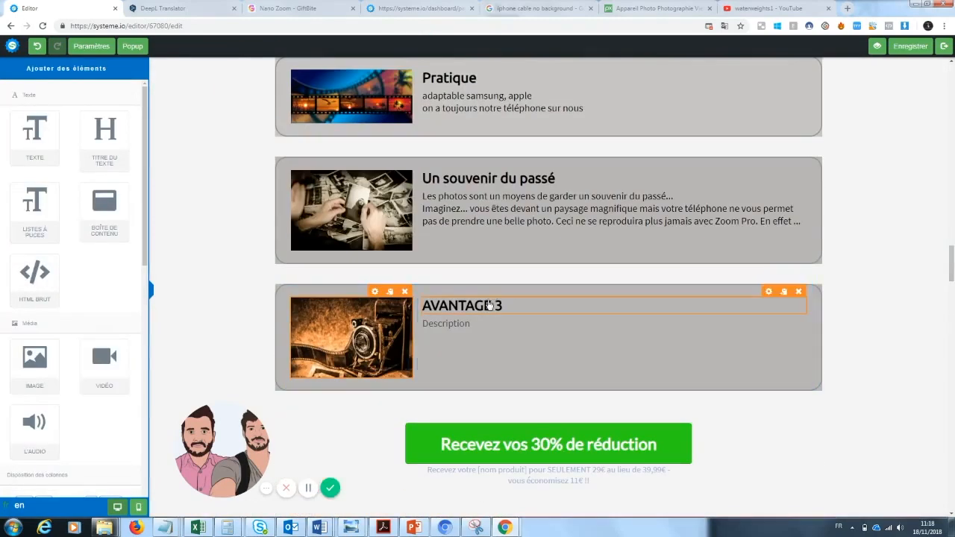
{"action": "left_click", "coordinate": [510, 304]}
{"action": "left_click_drag", "start_coordinate": [510, 305], "coordinate": [407, 313]}
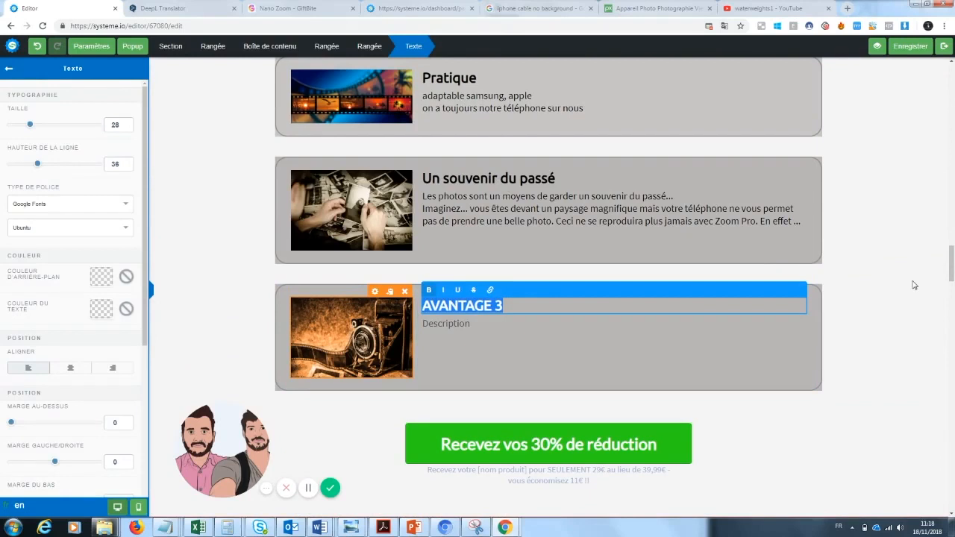
{"action": "type", "text": "Une mani"}
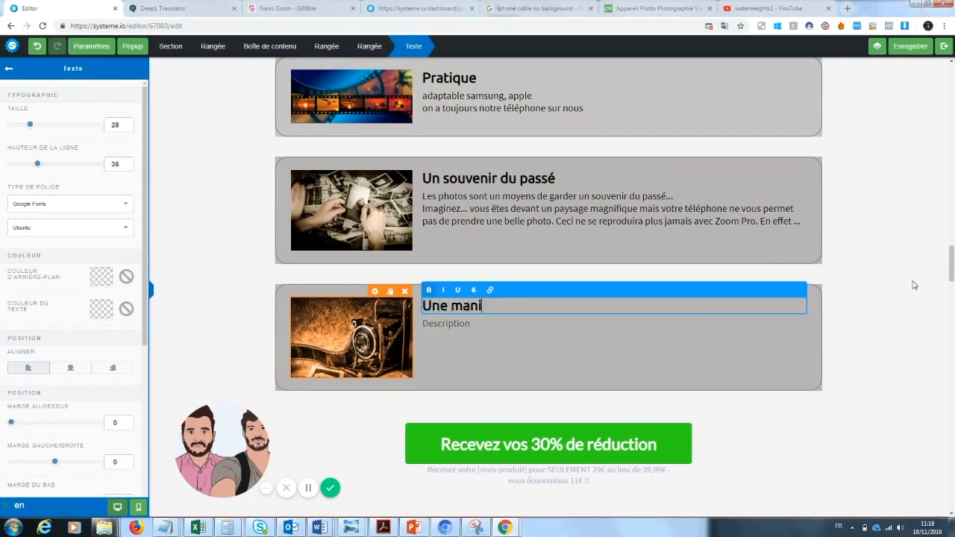
{"action": "type", "text": "ère de se déma"}
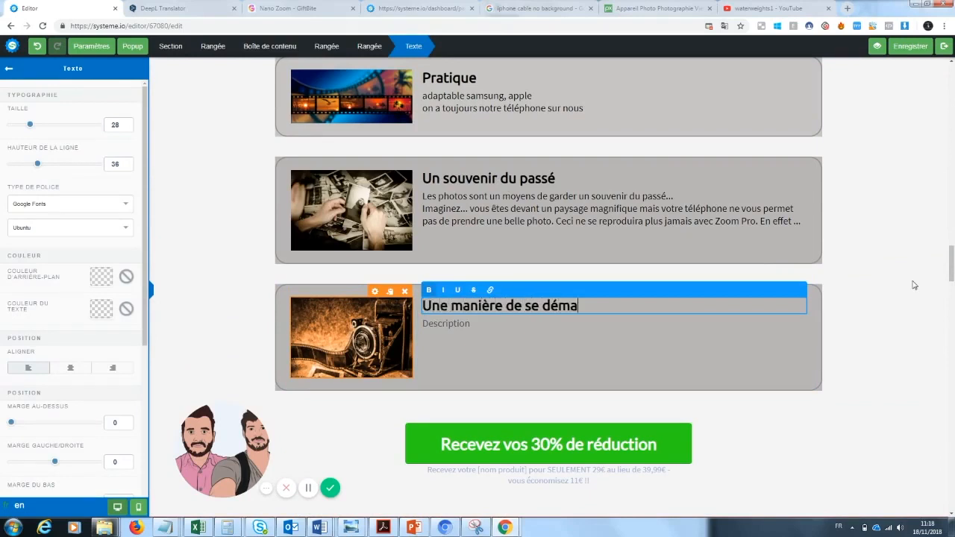
{"action": "type", "text": "rquer des au"}
{"action": "key", "text": "BackSpace"}
{"action": "key", "text": "BackSpace"}
{"action": "key", "text": "BackSpace"}
{"action": "key", "text": "BackSpace"}
{"action": "type", "text": "s autres "}
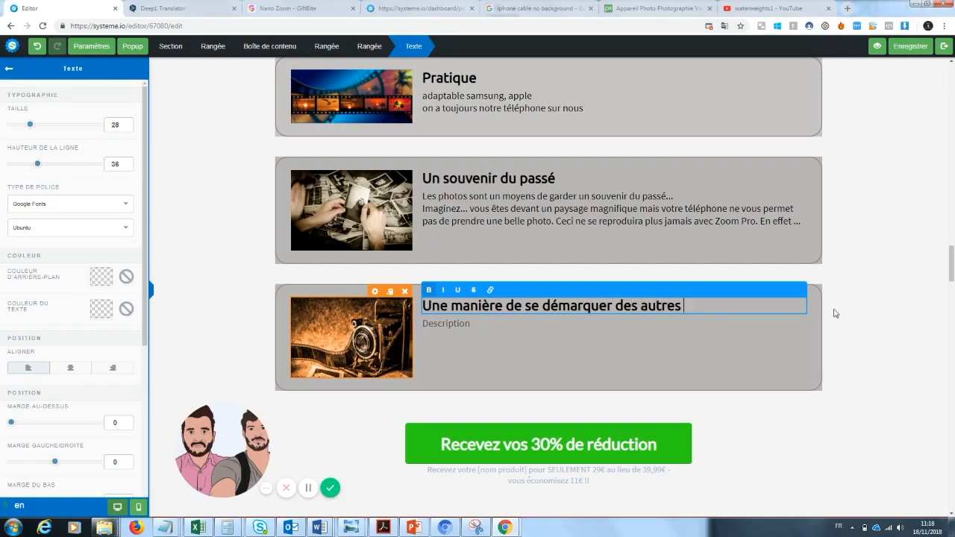
{"action": "type", "text": "..."}
Step: Replace the third advantage's description placeholder with "Tout le monde poste les mêmes photos sur les réseaux..."
{"action": "left_click", "coordinate": [464, 331]}
{"action": "double_click", "coordinate": [478, 323]}
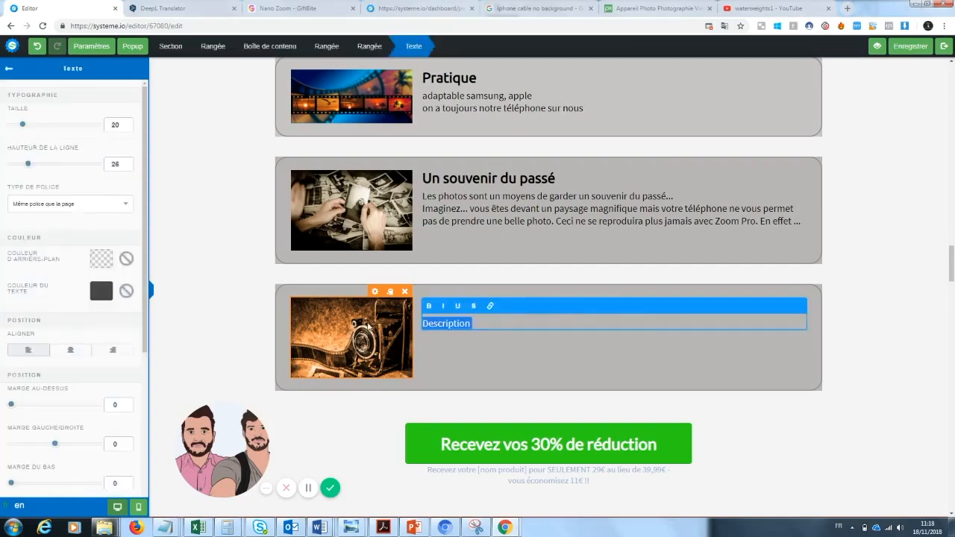
{"action": "type", "text": "Tout le moj"}
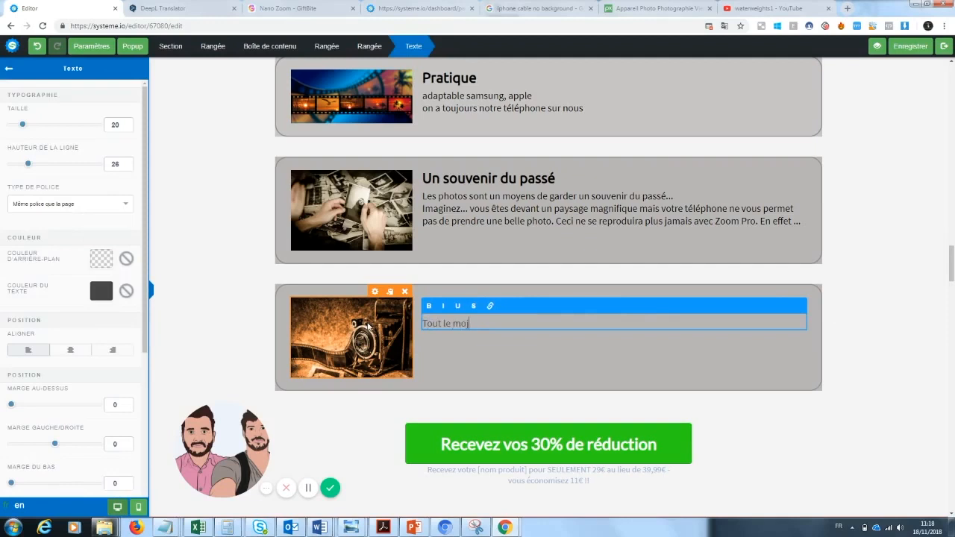
{"action": "key", "text": "BackSpace"}
{"action": "type", "text": "nde poste les mêmes photos sur"}
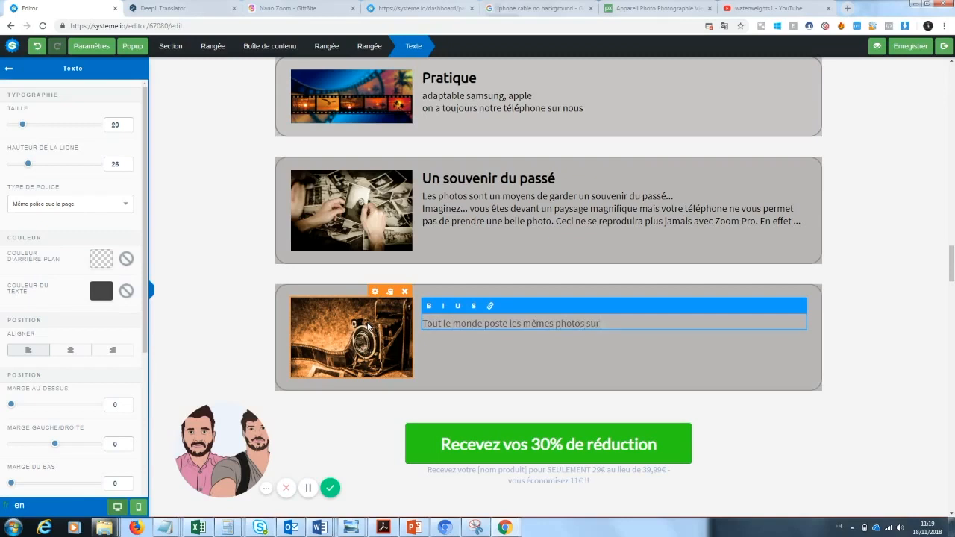
{"action": "type", "text": " les réseaux..."}
Step: Add to the third advantage's description the line "Grace à zoom pro, vous vous démarquerez enfin de la masse pour un rendu exceptionnel sur vos photos"
{"action": "key", "text": "Return"}
{"action": "type", "text": "Grace à zoo"}
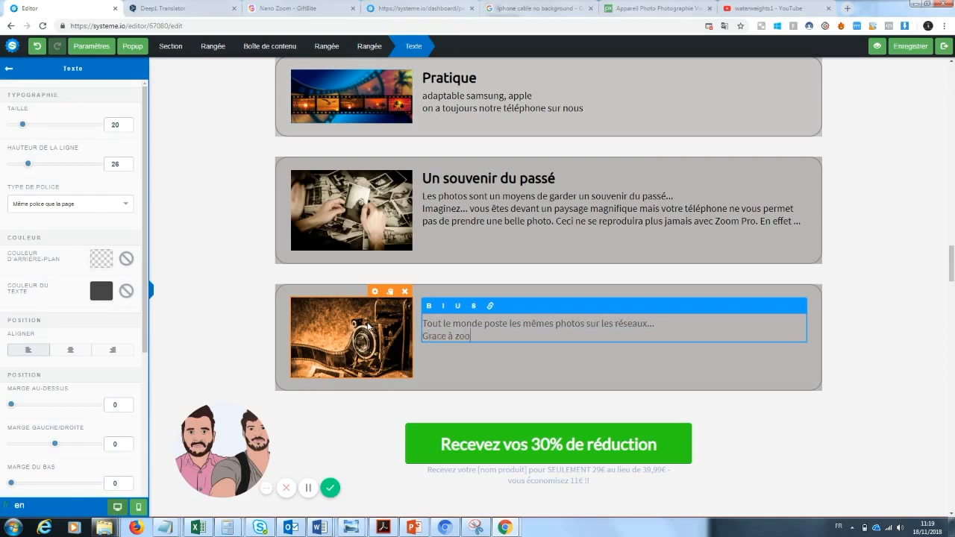
{"action": "type", "text": "m pro, vous vou sdémarquerez"}
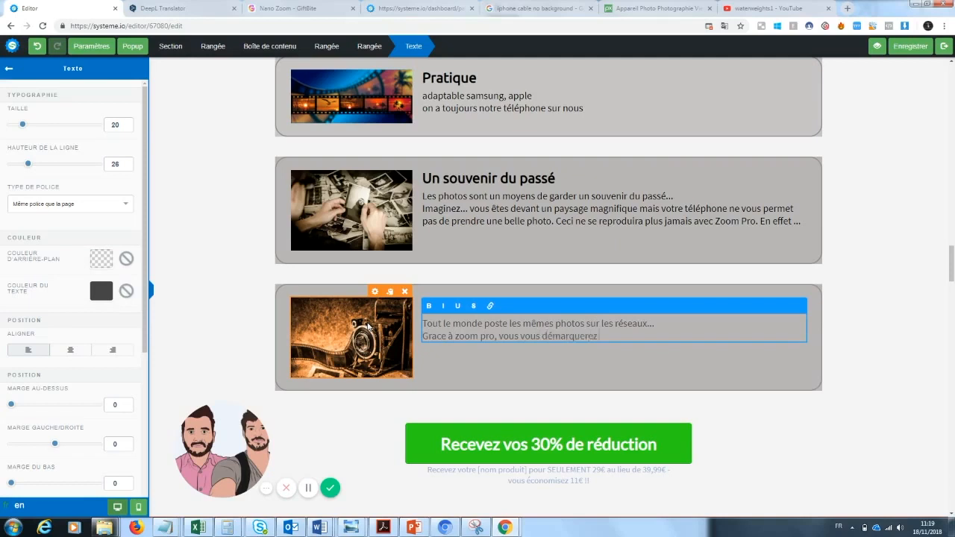
{"action": "type", "text": " enfin de la masse pour unrendu exceptionnel sur vos photos"}
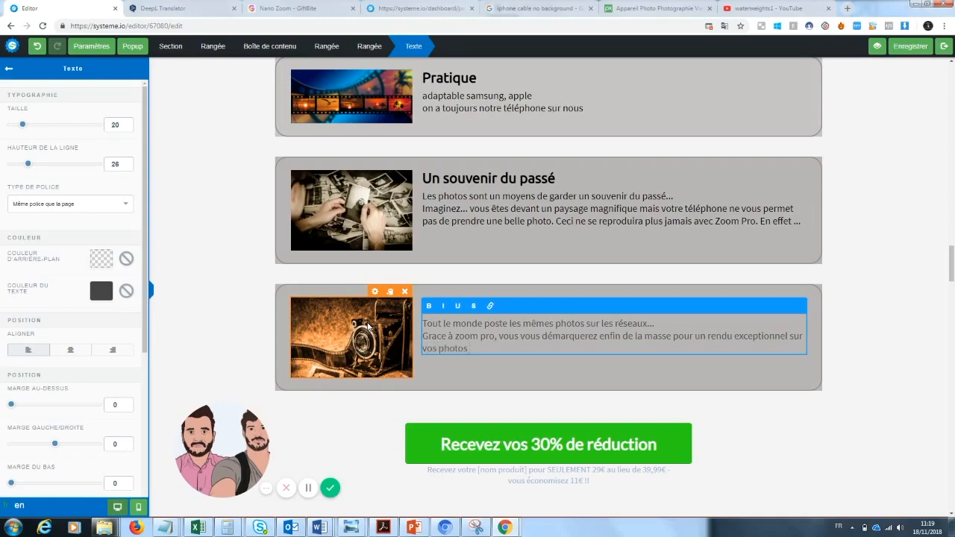
{"action": "left_click", "coordinate": [923, 293]}
Step: Remove "[BONUS]" from the red banner heading so that it reads "Mais ce n'est pas tout..."
{"action": "scroll", "coordinate": [923, 293], "scroll_direction": "up", "scroll_amount": 2}
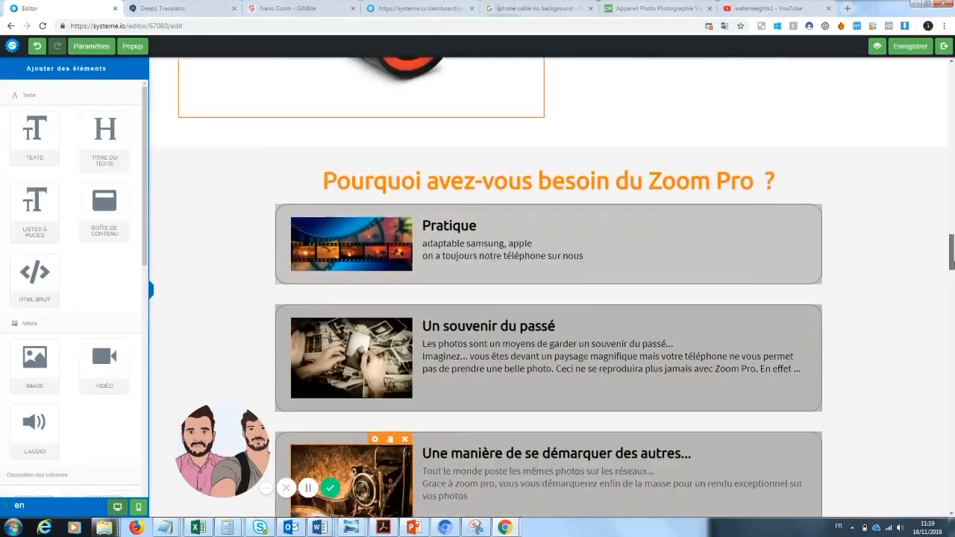
{"action": "scroll", "coordinate": [874, 239], "scroll_direction": "down", "scroll_amount": 1}
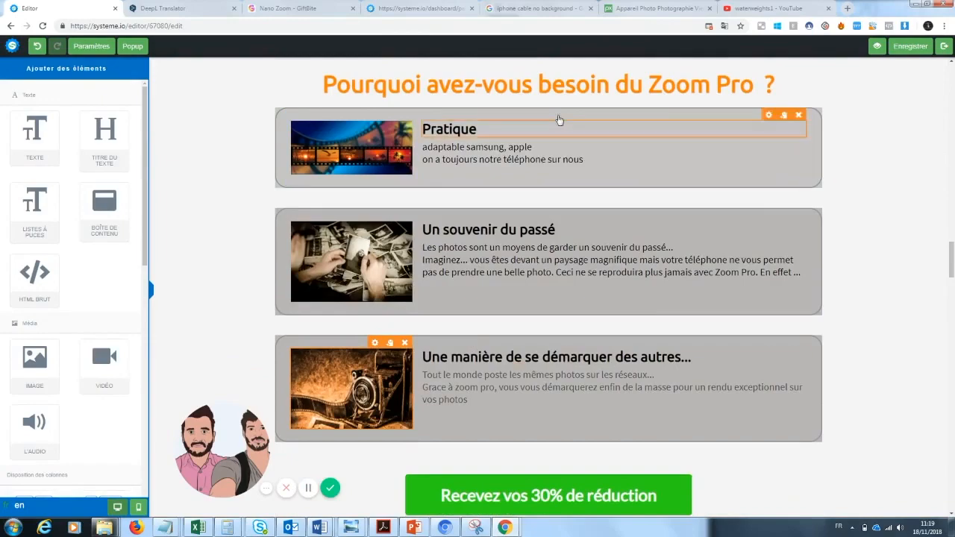
{"action": "left_click_drag", "start_coordinate": [953, 252], "coordinate": [942, 288]}
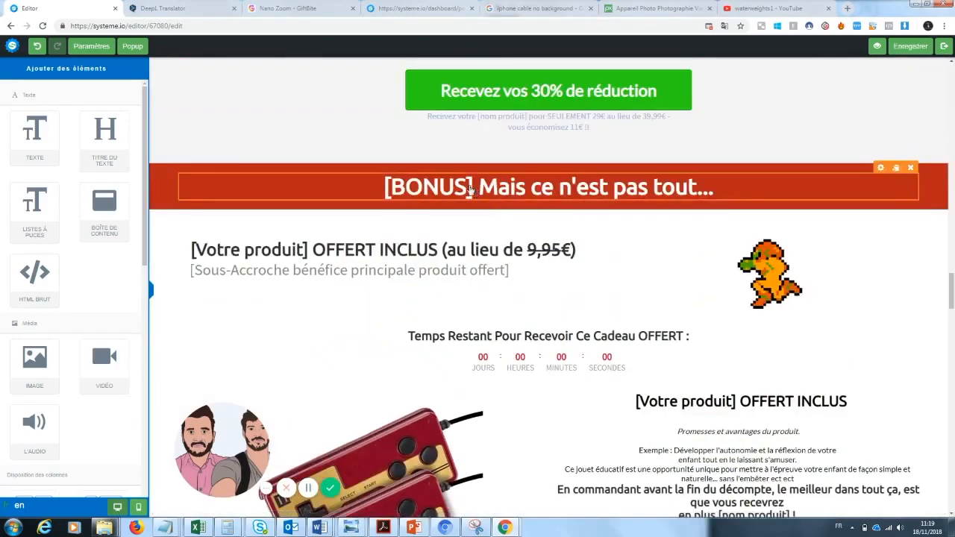
{"action": "left_click", "coordinate": [456, 190]}
{"action": "left_click_drag", "start_coordinate": [472, 188], "coordinate": [369, 182]}
{"action": "key", "text": "BackSpace"}
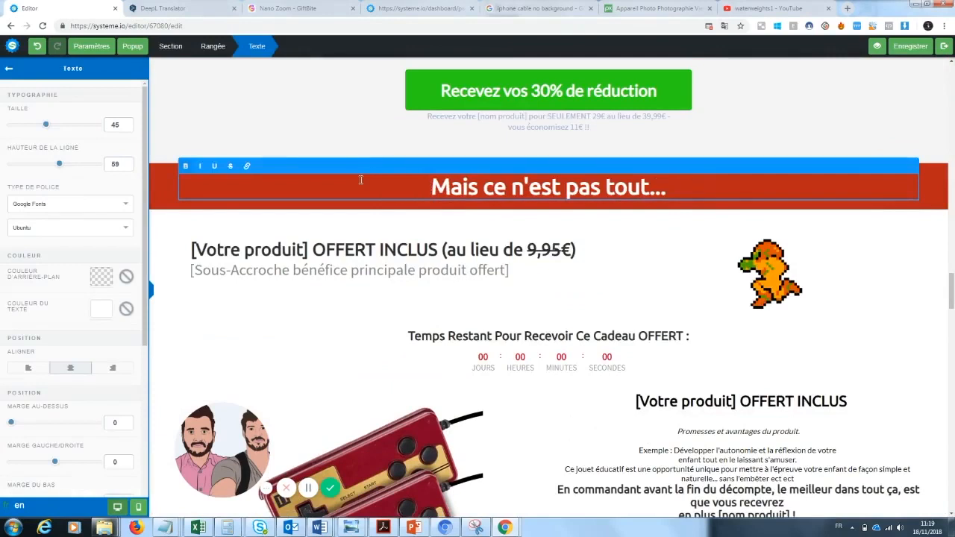
{"action": "left_click", "coordinate": [336, 292]}
Step: Replace the "[Votre produit]" placeholder in the bonus offer heading below the red banner with "Cable téléphone"
{"action": "left_click", "coordinate": [308, 249]}
{"action": "left_click_drag", "start_coordinate": [308, 249], "coordinate": [189, 249]}
{"action": "left_click", "coordinate": [193, 250]}
{"action": "key", "text": "BackSpace"}
{"action": "type", "text": "Cable téléphone"}
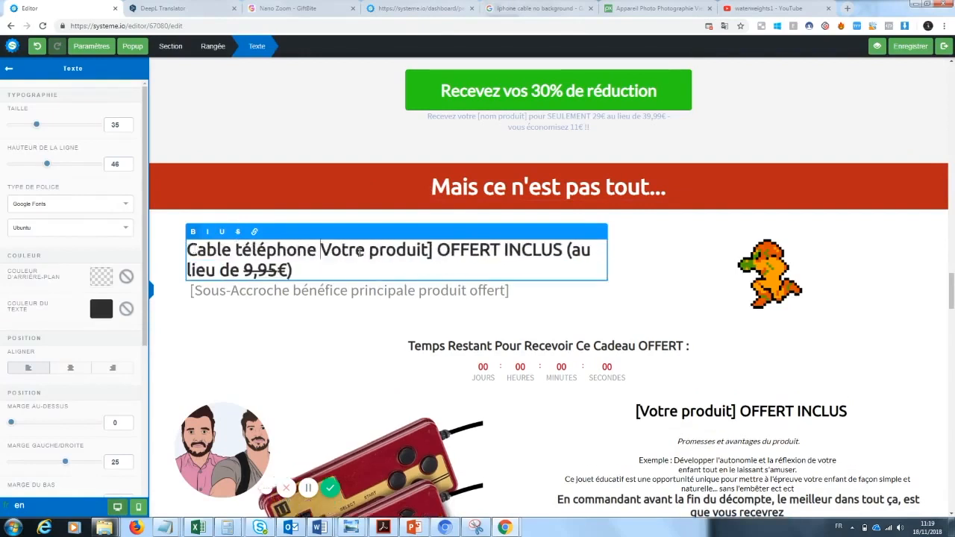
{"action": "left_click_drag", "start_coordinate": [440, 251], "coordinate": [325, 256]}
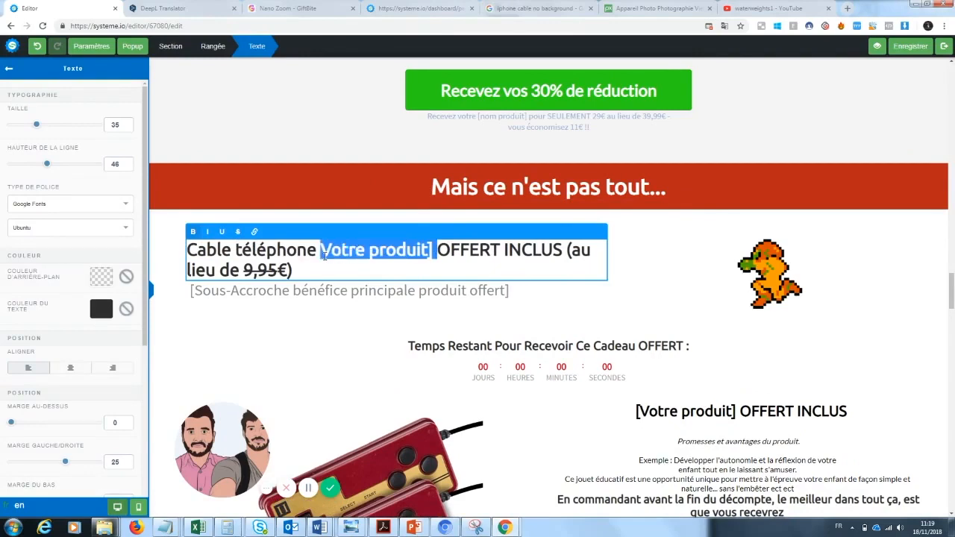
{"action": "key", "text": "BackSpace"}
{"action": "left_click_drag", "start_coordinate": [450, 251], "coordinate": [590, 250]}
{"action": "left_click", "coordinate": [715, 304]}
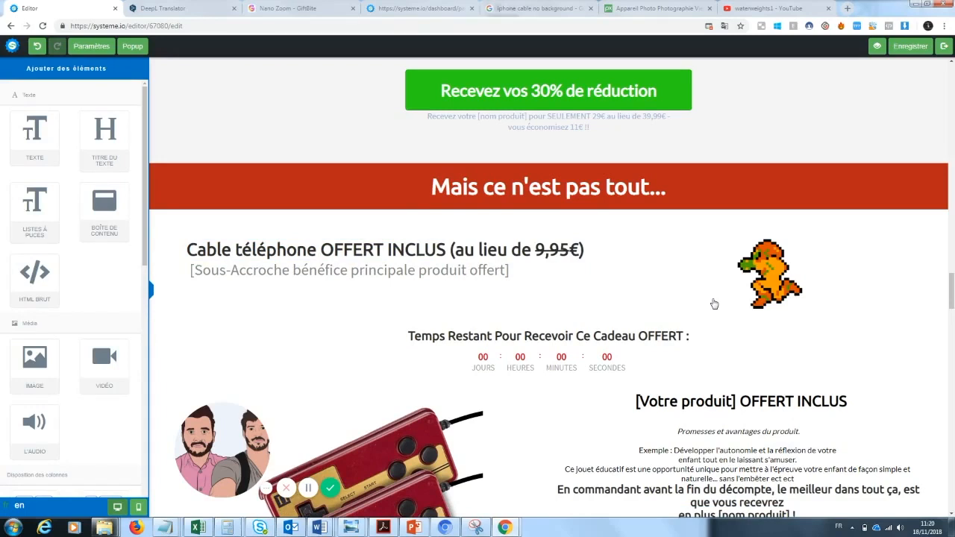
Step: Replace the game controller picture in the bonus offer with the white phone cable image from the already uploaded images
{"action": "scroll", "coordinate": [620, 294], "scroll_direction": "down", "scroll_amount": 2}
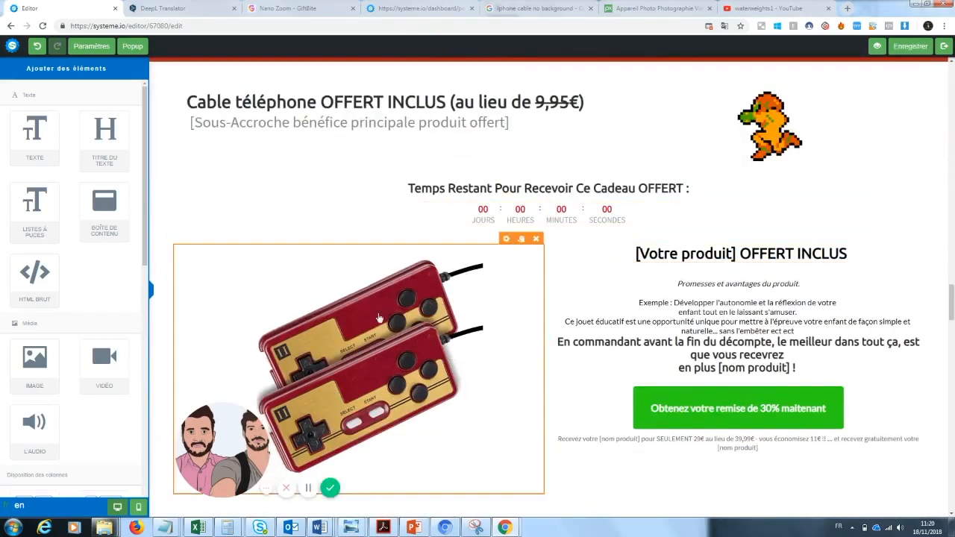
{"action": "left_click", "coordinate": [507, 239]}
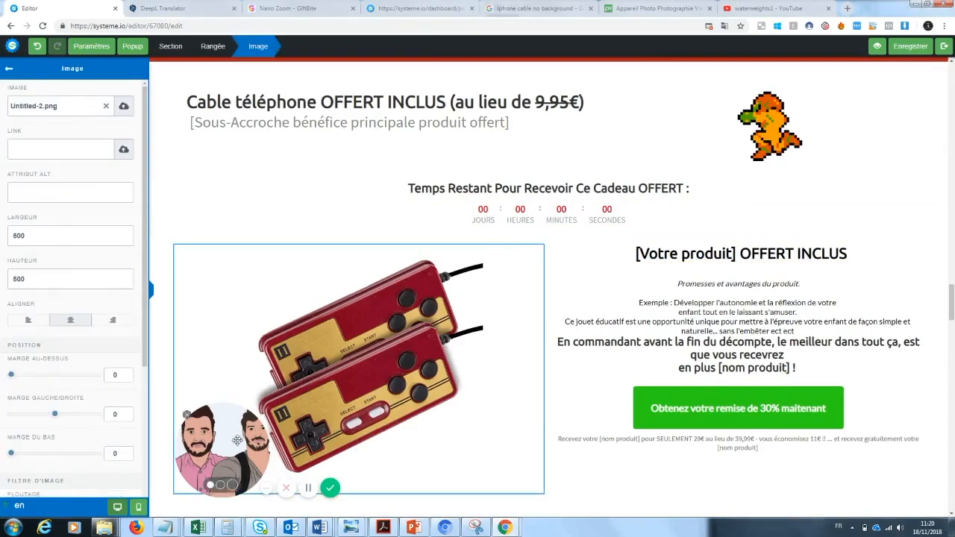
{"action": "left_click_drag", "start_coordinate": [234, 439], "coordinate": [117, 455]}
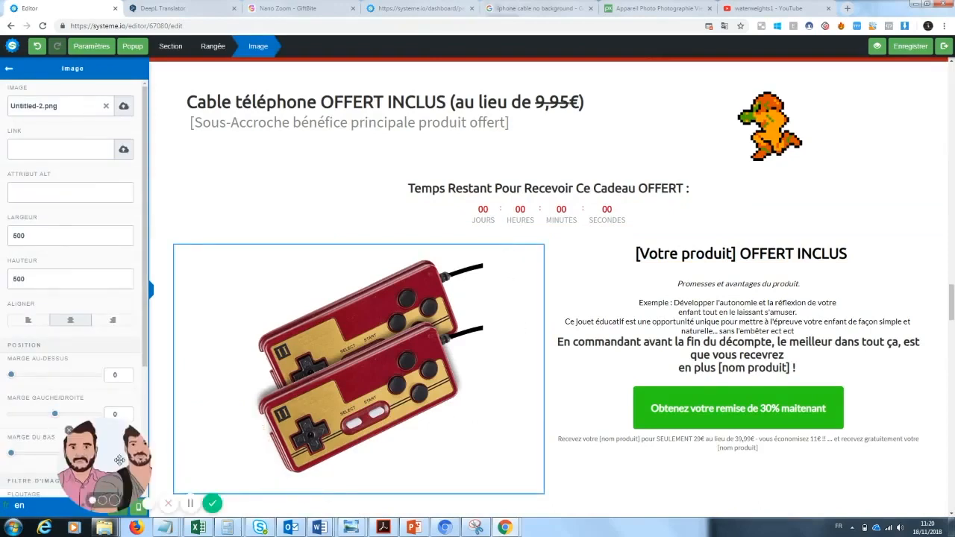
{"action": "left_click", "coordinate": [106, 109]}
{"action": "left_click", "coordinate": [120, 109]}
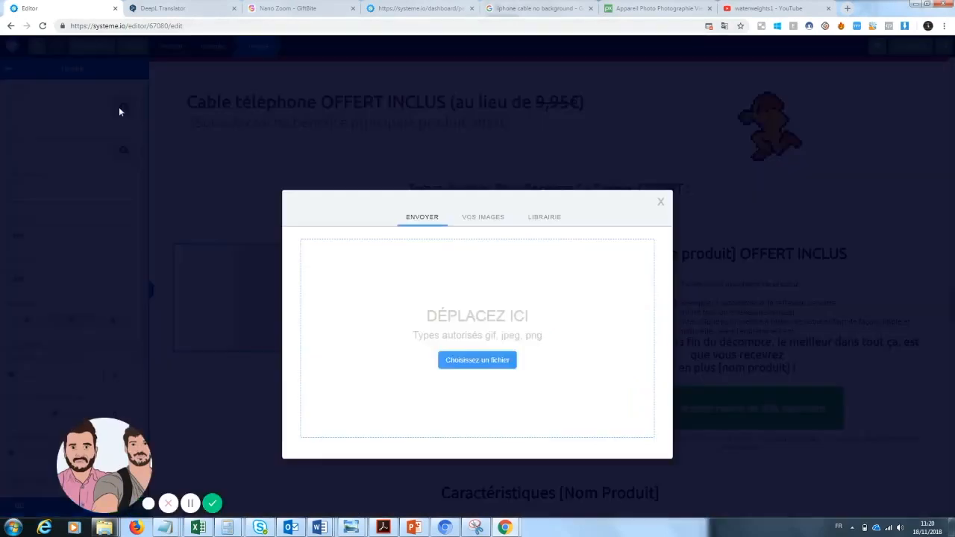
{"action": "scroll", "coordinate": [497, 257], "scroll_direction": "down", "scroll_amount": 5}
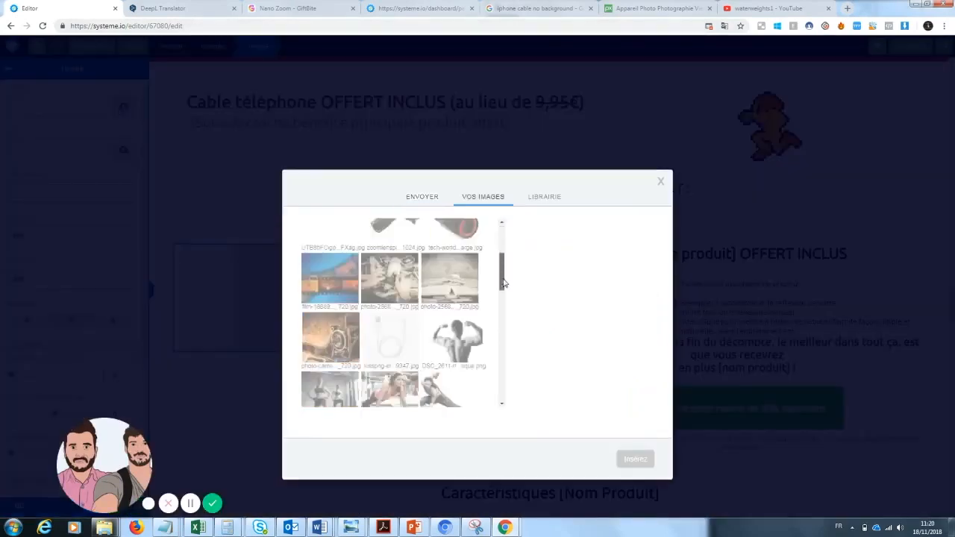
{"action": "left_click", "coordinate": [389, 296]}
{"action": "left_click", "coordinate": [624, 457]}
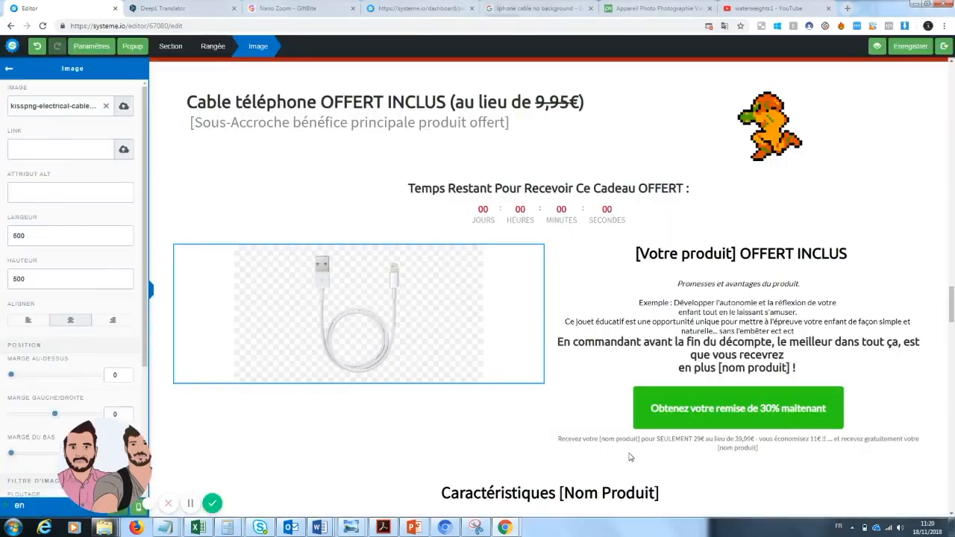
Step: Replace the "[Votre produit]" placeholder in the heading beside the cable image with "Votre cable téléphone"
{"action": "left_click", "coordinate": [616, 228]}
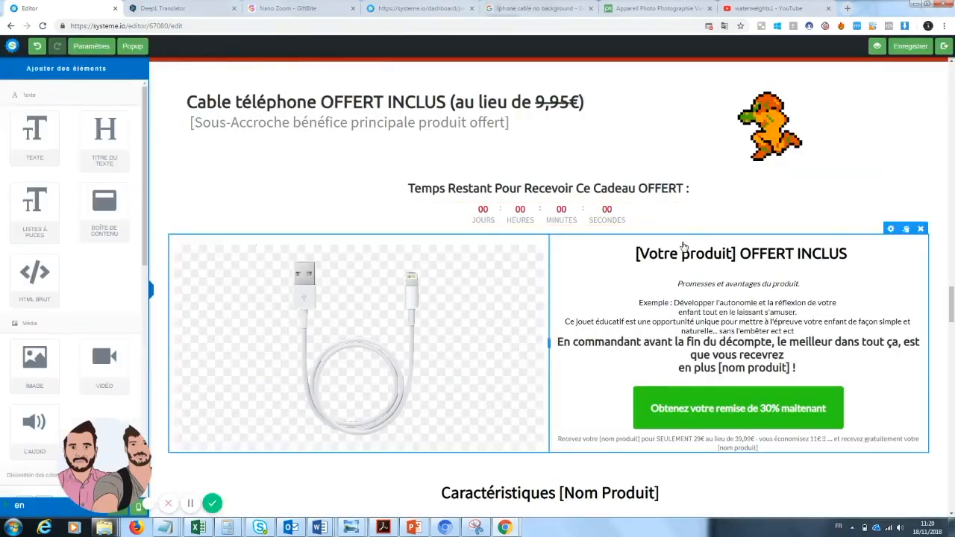
{"action": "left_click", "coordinate": [734, 254]}
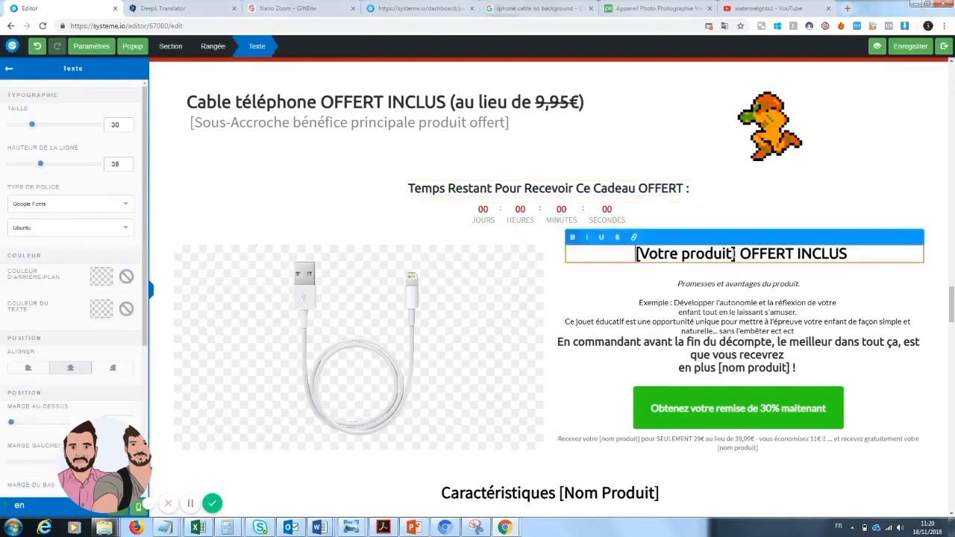
{"action": "left_click_drag", "start_coordinate": [736, 255], "coordinate": [642, 255]}
{"action": "type", "text": "Votre cab"}
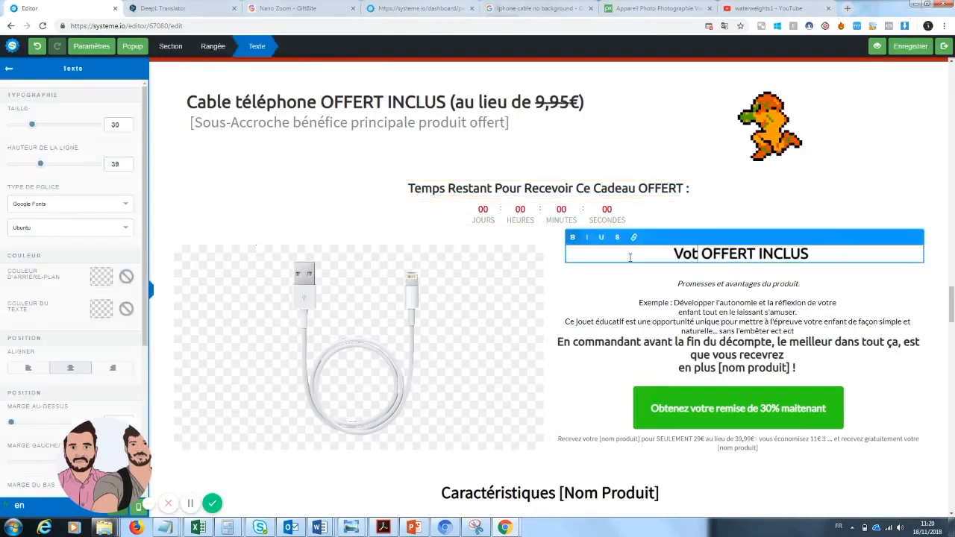
{"action": "type", "text": "le téléphone"}
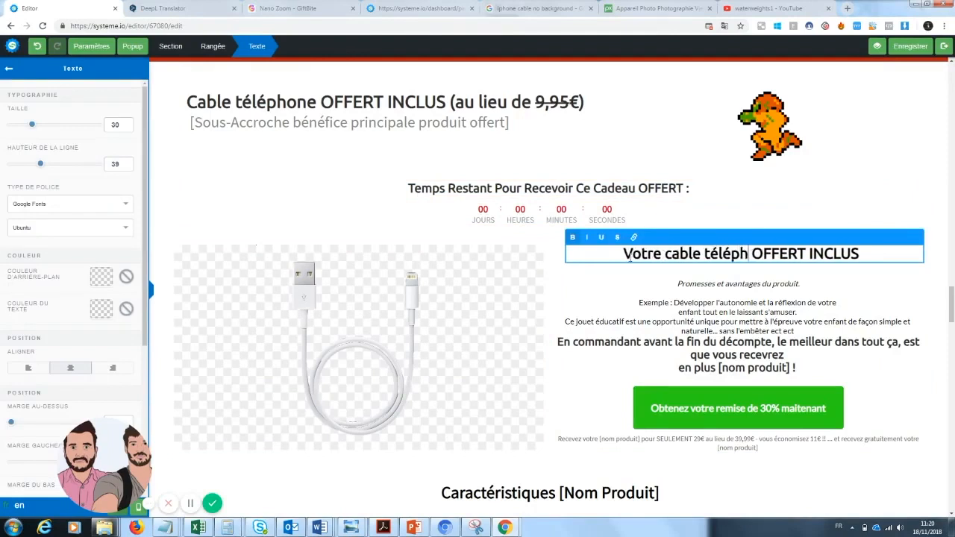
{"action": "left_click", "coordinate": [784, 288]}
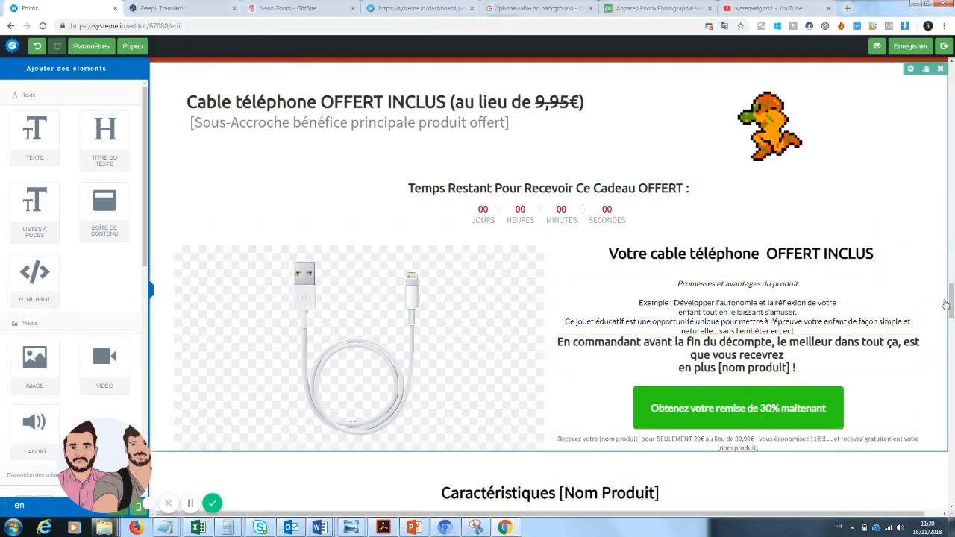
Step: Replace the "[Nom Produit]" placeholder in the "Caractéristiques" heading with "Cable téléphone"
{"action": "scroll", "coordinate": [951, 313], "scroll_direction": "down", "scroll_amount": 1}
{"action": "scroll", "coordinate": [952, 313], "scroll_direction": "down", "scroll_amount": 3}
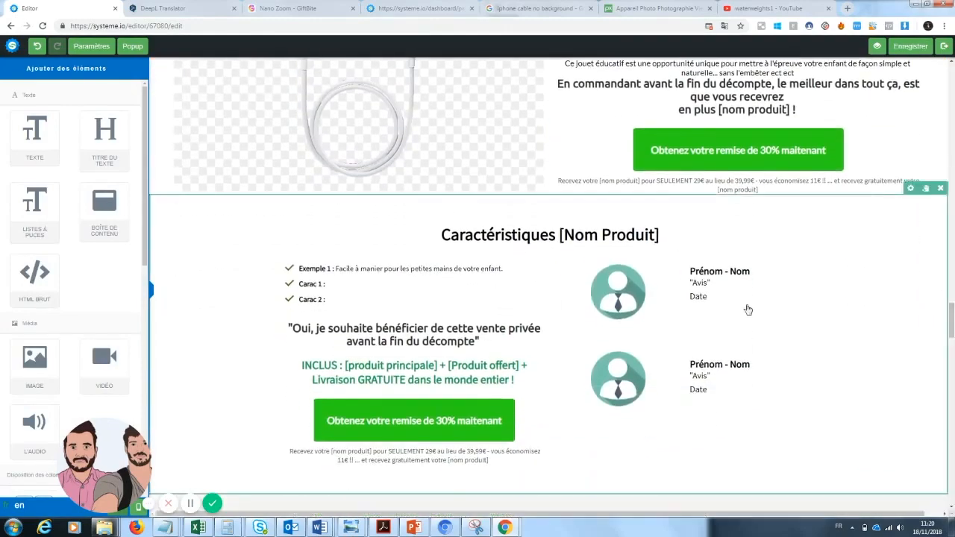
{"action": "left_click", "coordinate": [620, 235]}
{"action": "left_click_drag", "start_coordinate": [661, 235], "coordinate": [549, 234]}
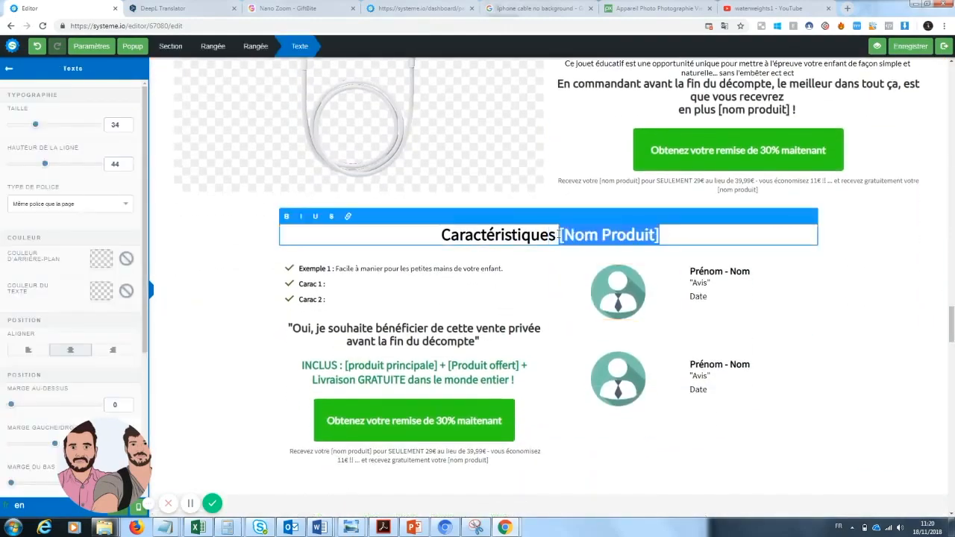
{"action": "type", "text": "Cable télé"}
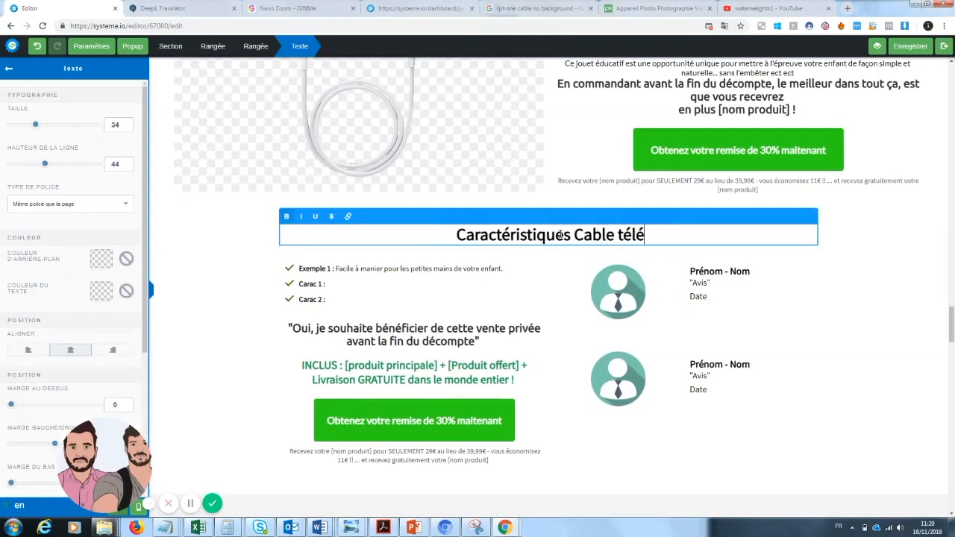
{"action": "type", "text": "phone"}
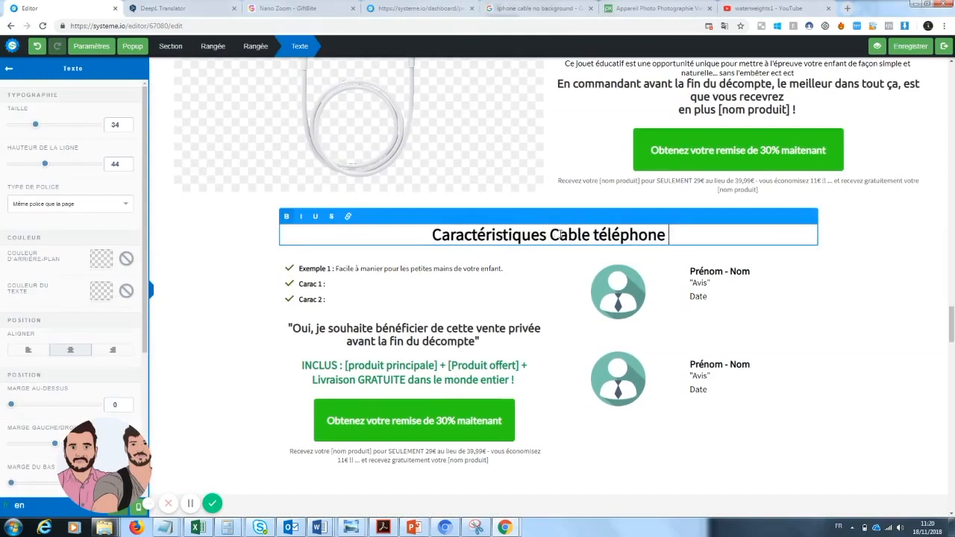
{"action": "left_click", "coordinate": [430, 279]}
{"action": "left_click", "coordinate": [372, 270]}
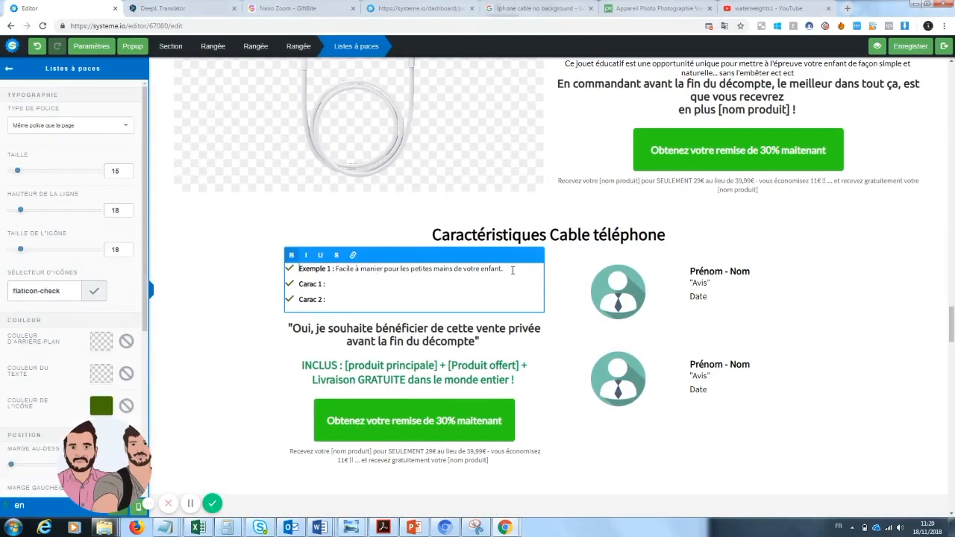
{"action": "left_click", "coordinate": [940, 336]}
Step: Delete the game console picture from the package contents section and undo the deletion
{"action": "left_click_drag", "start_coordinate": [951, 334], "coordinate": [953, 355]}
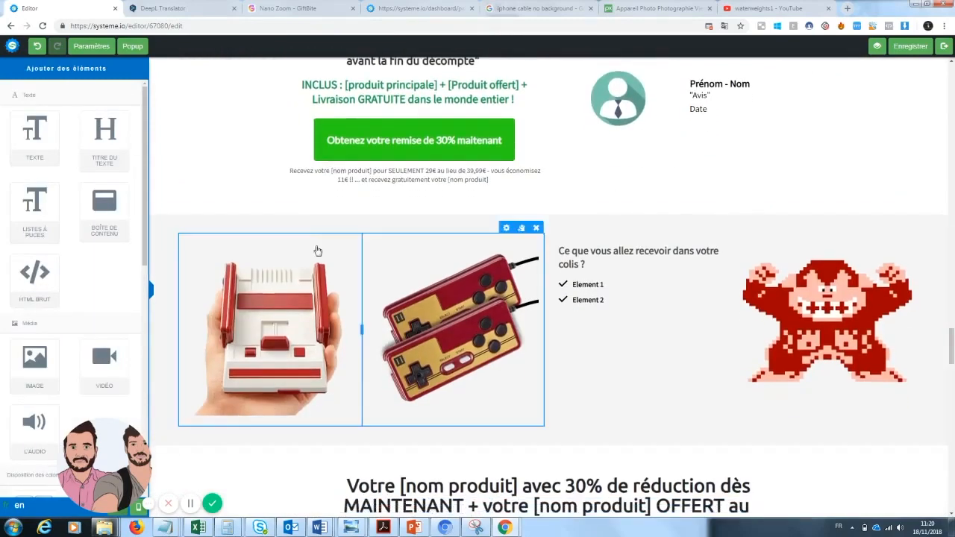
{"action": "left_click", "coordinate": [348, 238]}
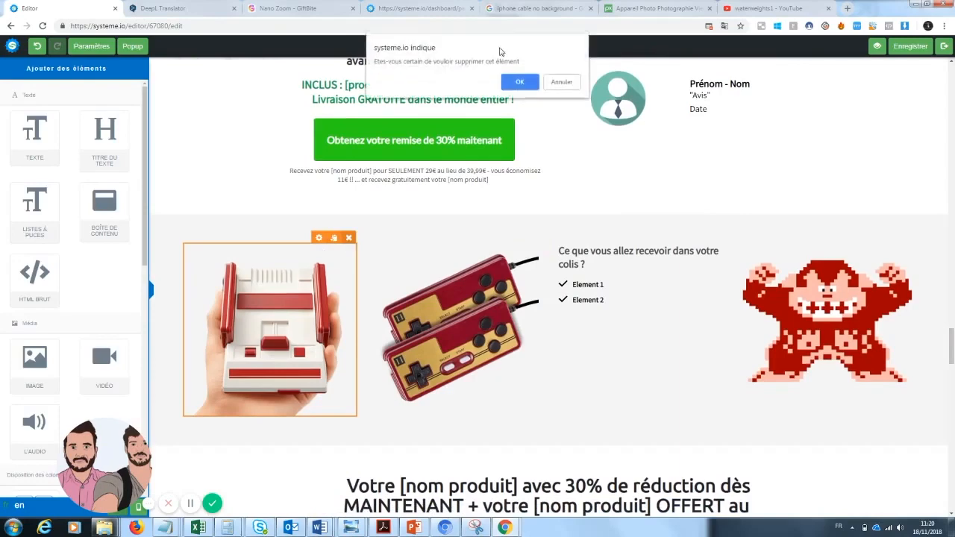
{"action": "left_click", "coordinate": [527, 89]}
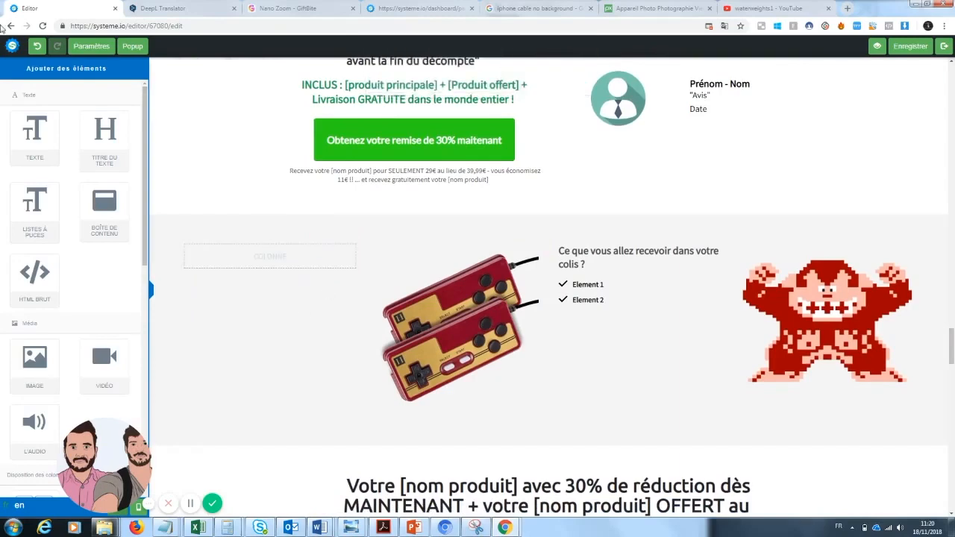
{"action": "left_click", "coordinate": [37, 46]}
Step: Replace the game console picture in the package contents section with the already uploaded black and red zoom lens image
{"action": "left_click", "coordinate": [321, 238]}
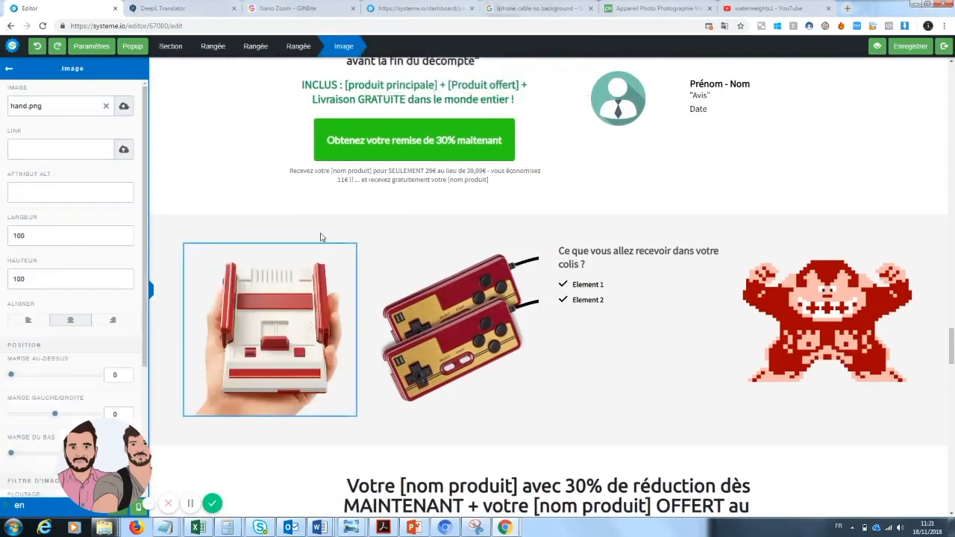
{"action": "left_click", "coordinate": [107, 107]}
{"action": "left_click", "coordinate": [124, 106]}
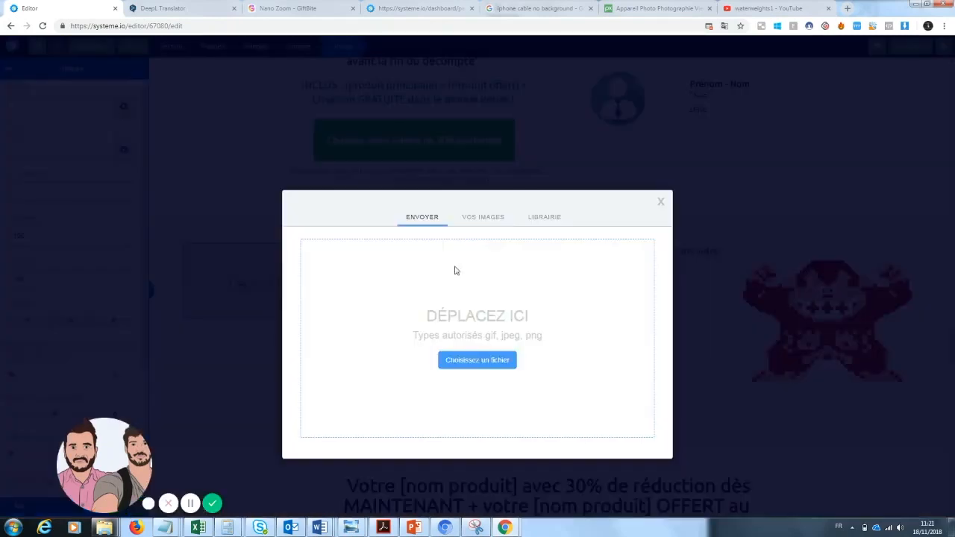
{"action": "left_click", "coordinate": [490, 222]}
{"action": "left_click", "coordinate": [455, 366]}
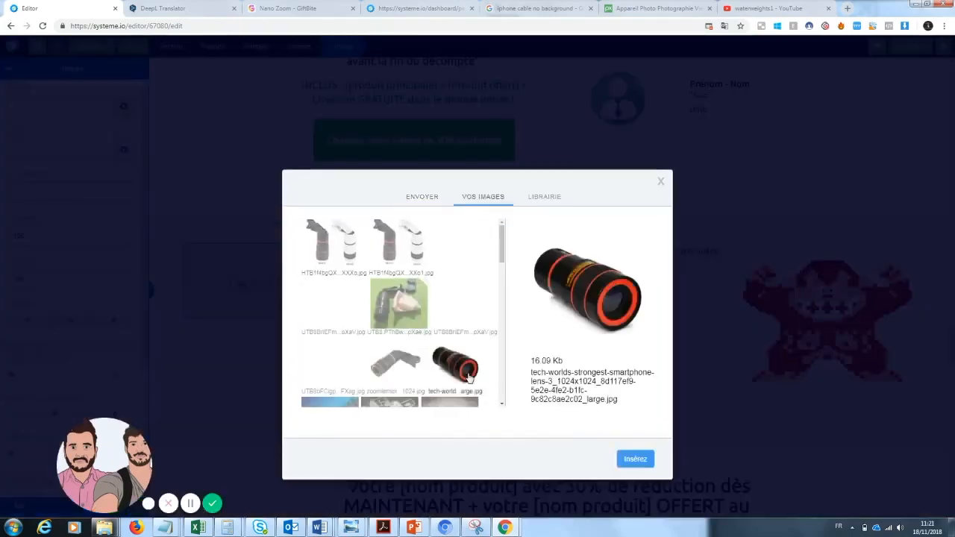
{"action": "left_click", "coordinate": [627, 461]}
{"action": "left_click", "coordinate": [460, 307]}
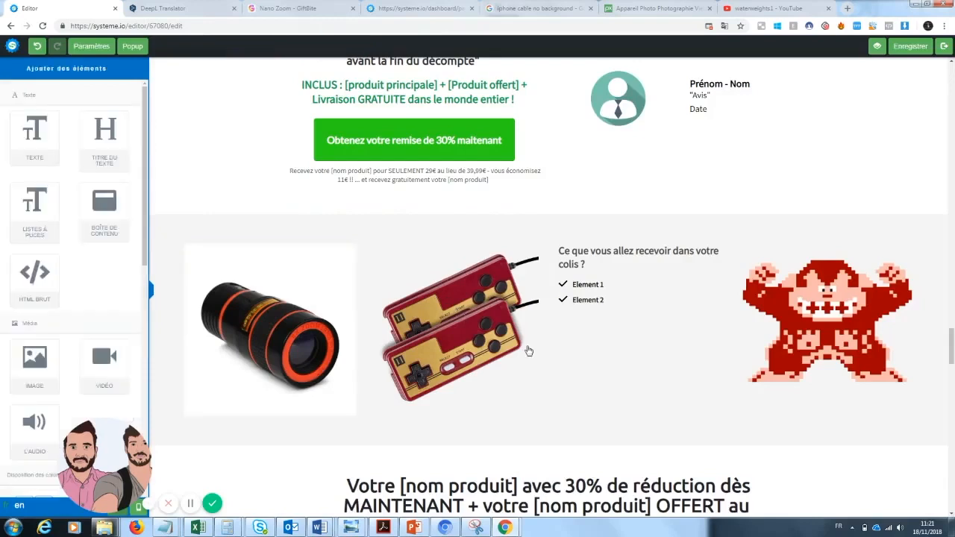
{"action": "left_click", "coordinate": [507, 242]}
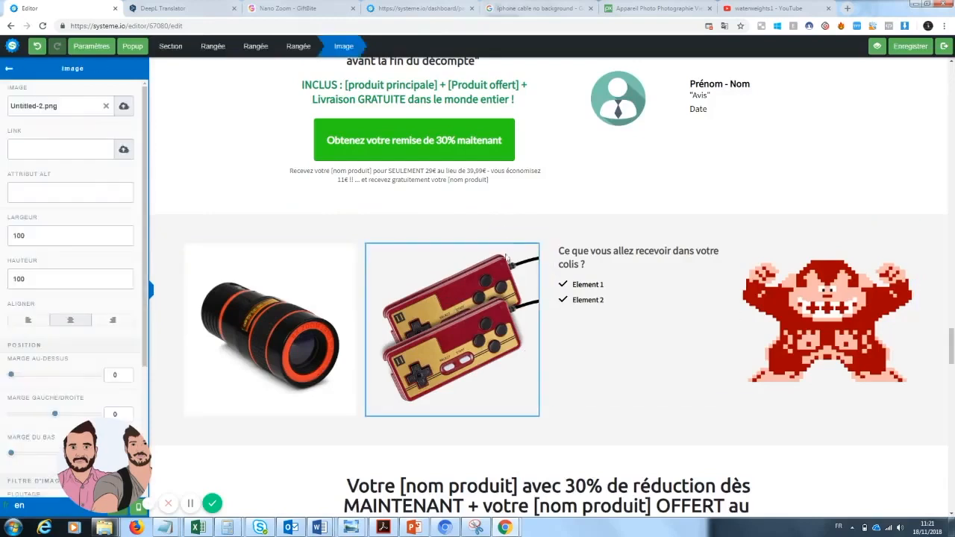
{"action": "left_click", "coordinate": [491, 295]}
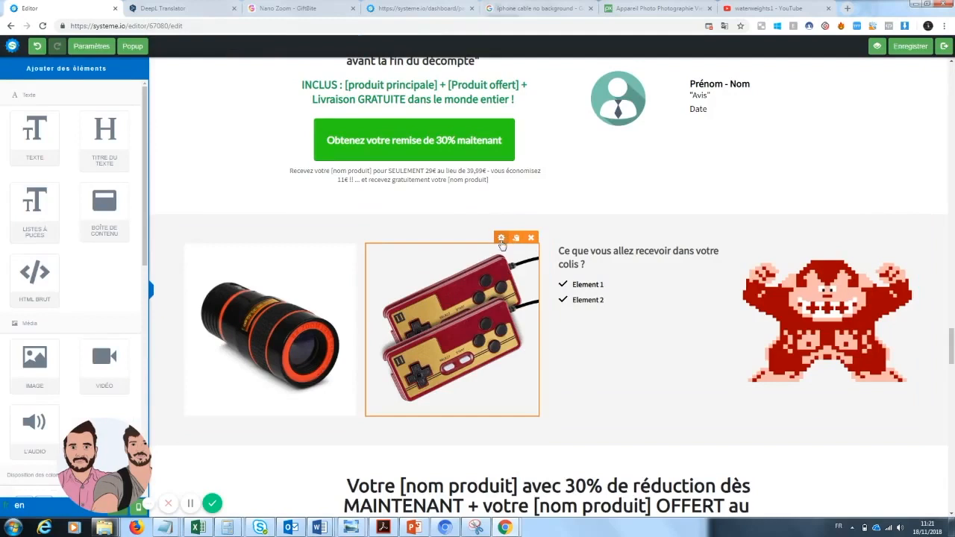
{"action": "left_click", "coordinate": [501, 239]}
{"action": "left_click", "coordinate": [495, 325]}
{"action": "left_click", "coordinate": [504, 239]}
{"action": "left_click", "coordinate": [490, 293]}
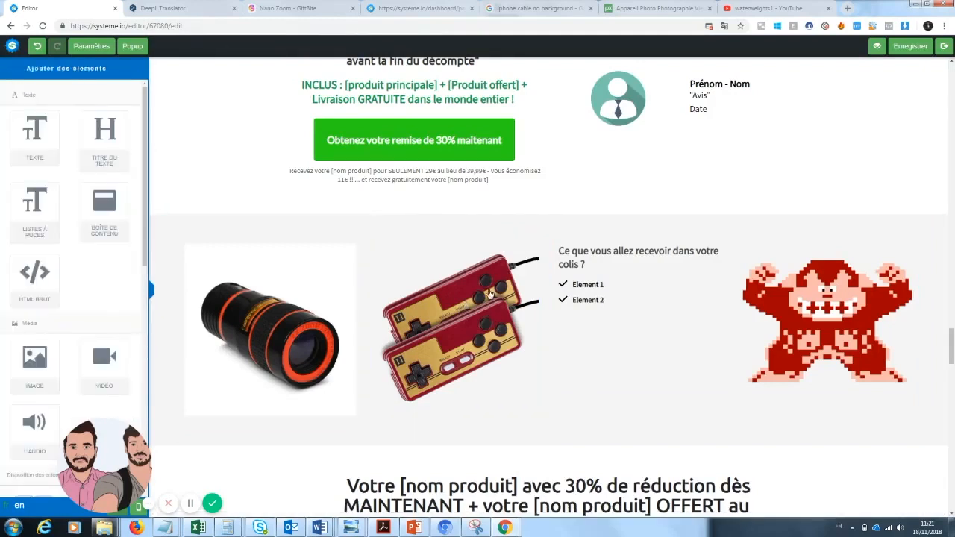
{"action": "left_click", "coordinate": [501, 239]}
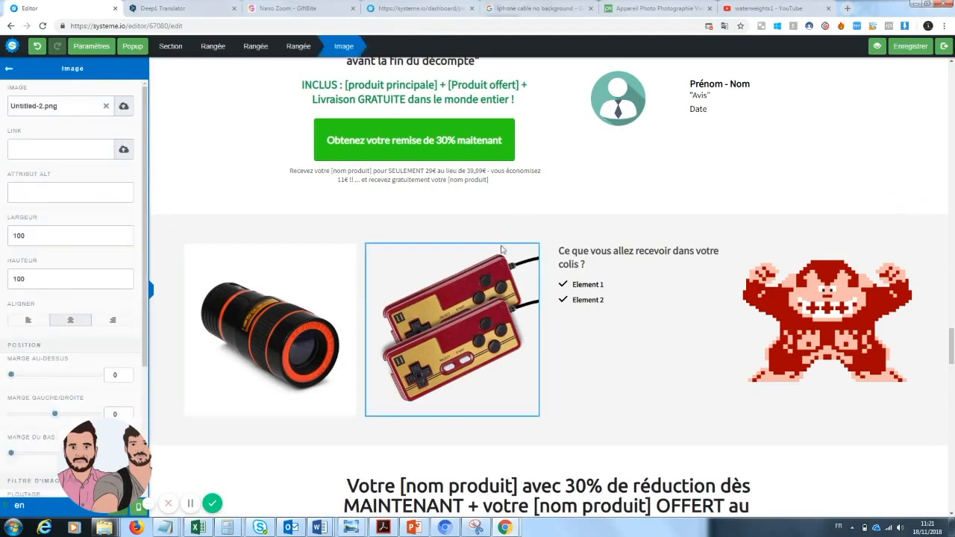
{"action": "left_click", "coordinate": [561, 358]}
Step: Replace the game controllers picture beside the zoom lens with the already uploaded white phone cable image
{"action": "left_click", "coordinate": [503, 238]}
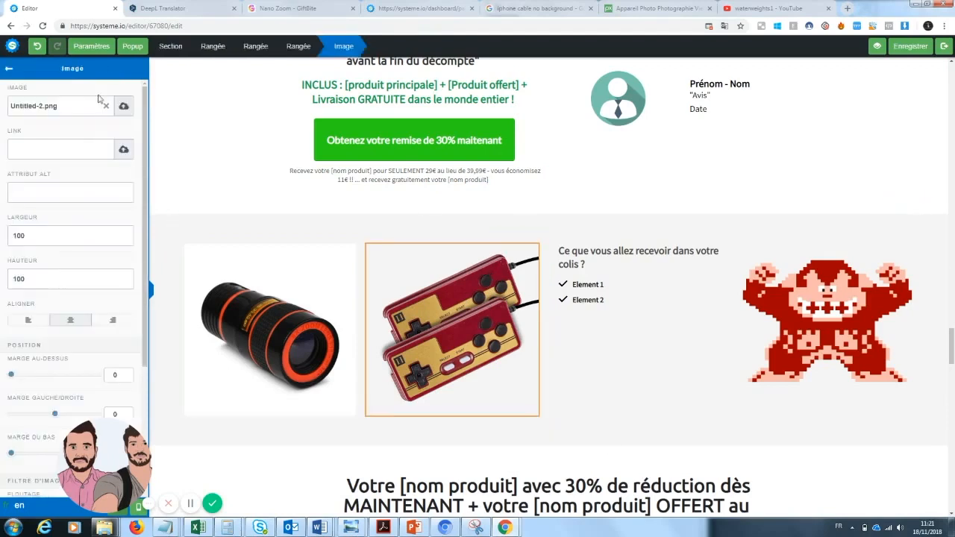
{"action": "left_click", "coordinate": [106, 109]}
{"action": "left_click", "coordinate": [124, 114]}
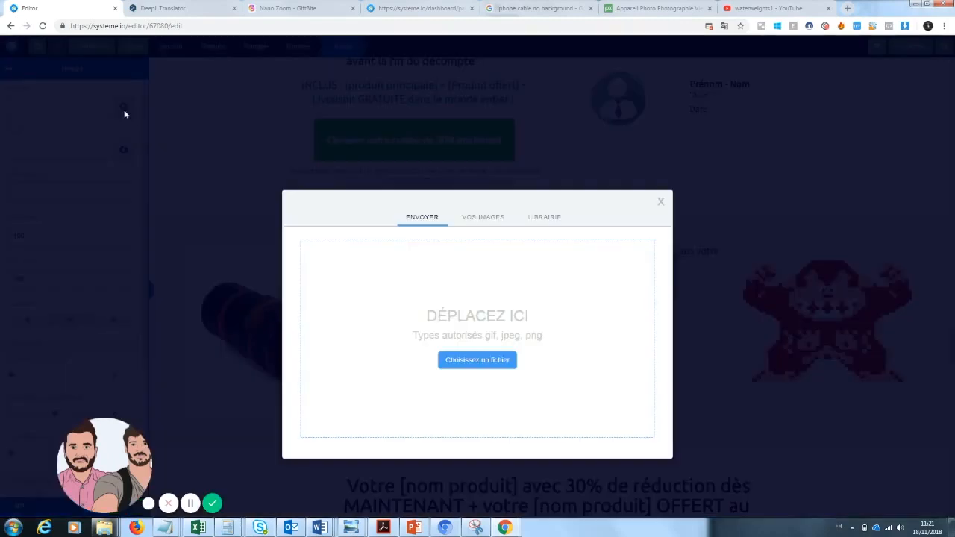
{"action": "left_click", "coordinate": [476, 218]}
{"action": "left_click_drag", "start_coordinate": [503, 247], "coordinate": [502, 270]}
{"action": "left_click", "coordinate": [390, 364]}
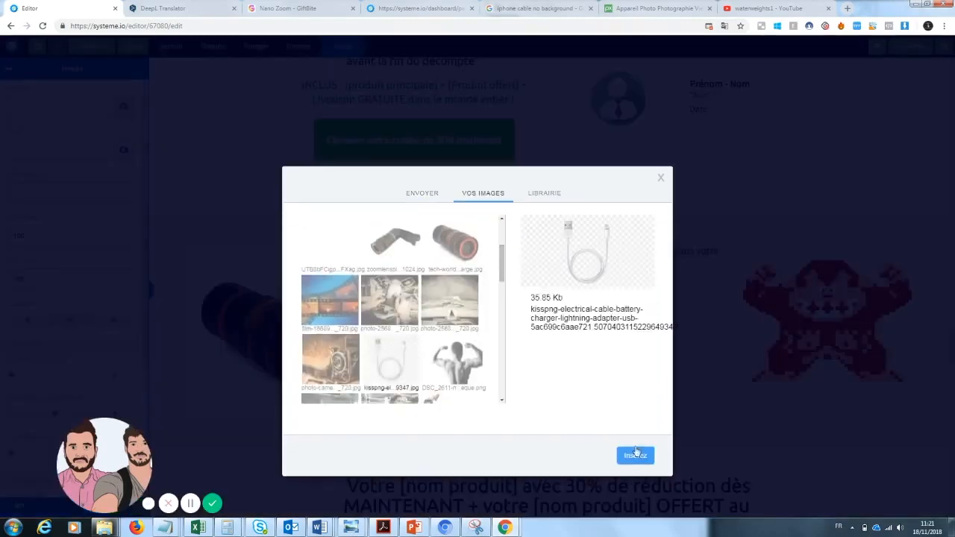
{"action": "left_click", "coordinate": [636, 457]}
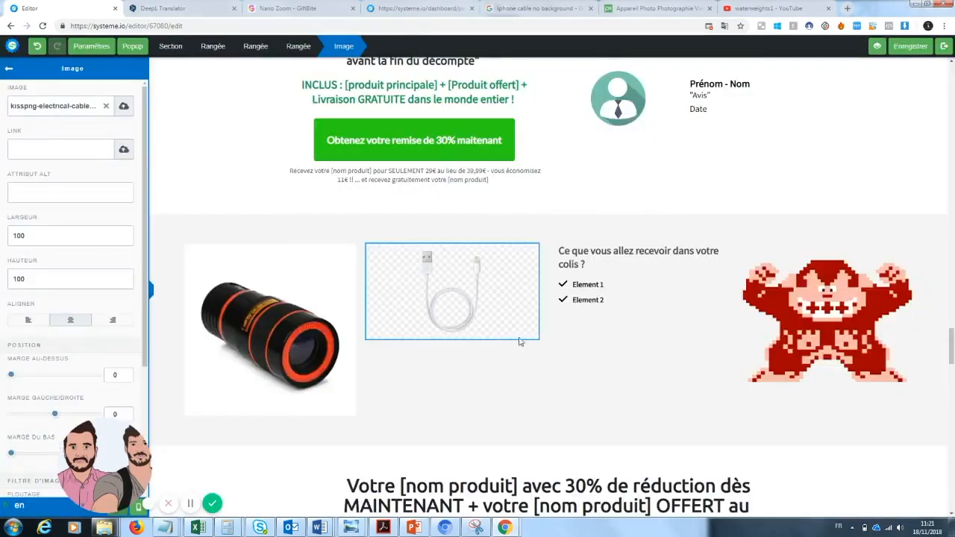
{"action": "left_click", "coordinate": [595, 382]}
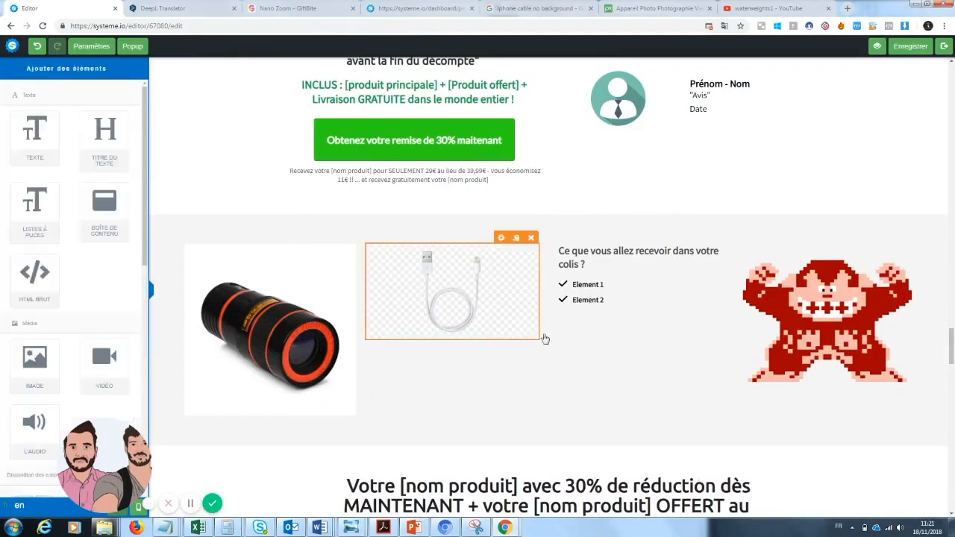
Step: Change the two items of the "Ce que vous allez recevoir dans votre colis ?" list to "Zoom pro x1" and "Cable téléphone"
{"action": "left_click", "coordinate": [943, 283]}
{"action": "left_click", "coordinate": [954, 299]}
{"action": "mouse_move", "coordinate": [954, 352]}
{"action": "left_mouse_down"}
{"action": "mouse_move", "coordinate": [954, 297]}
{"action": "mouse_move", "coordinate": [954, 359]}
{"action": "mouse_move", "coordinate": [954, 347]}
{"action": "left_mouse_up"}
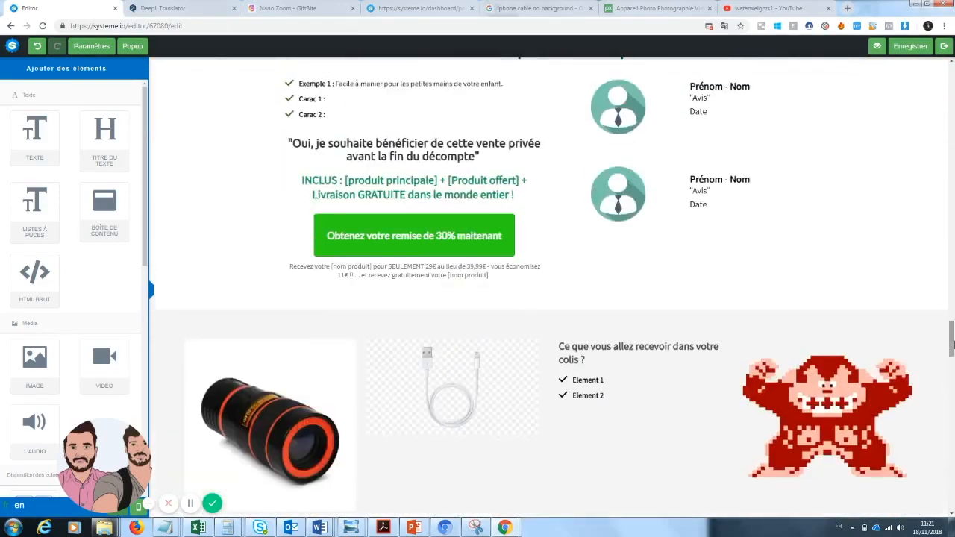
{"action": "left_click", "coordinate": [603, 381]}
{"action": "left_click_drag", "start_coordinate": [605, 381], "coordinate": [577, 382]}
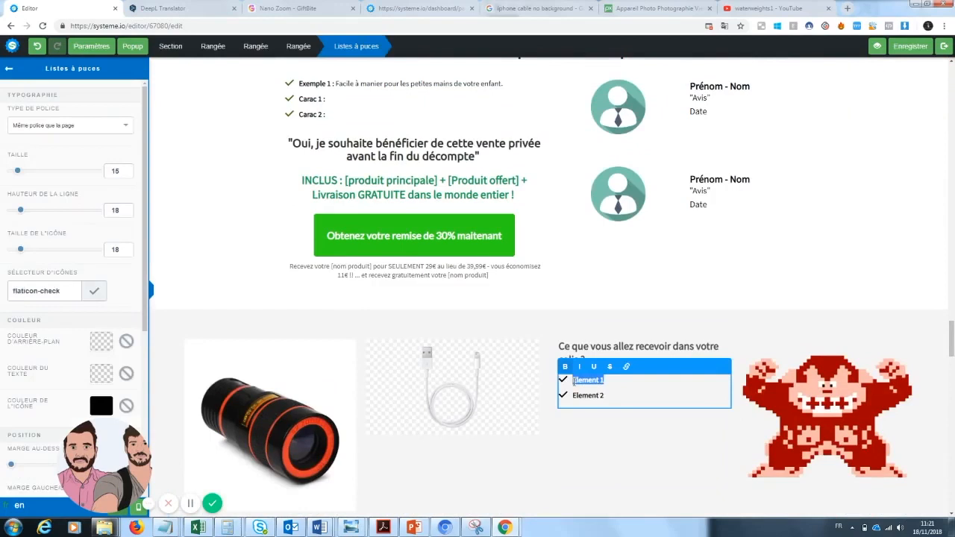
{"action": "key", "text": "BackSpace"}
{"action": "left_click", "coordinate": [596, 435]}
{"action": "left_click", "coordinate": [605, 396]}
{"action": "left_click_drag", "start_coordinate": [607, 396], "coordinate": [583, 398]}
{"action": "type", "text": "Cable téléphone"}
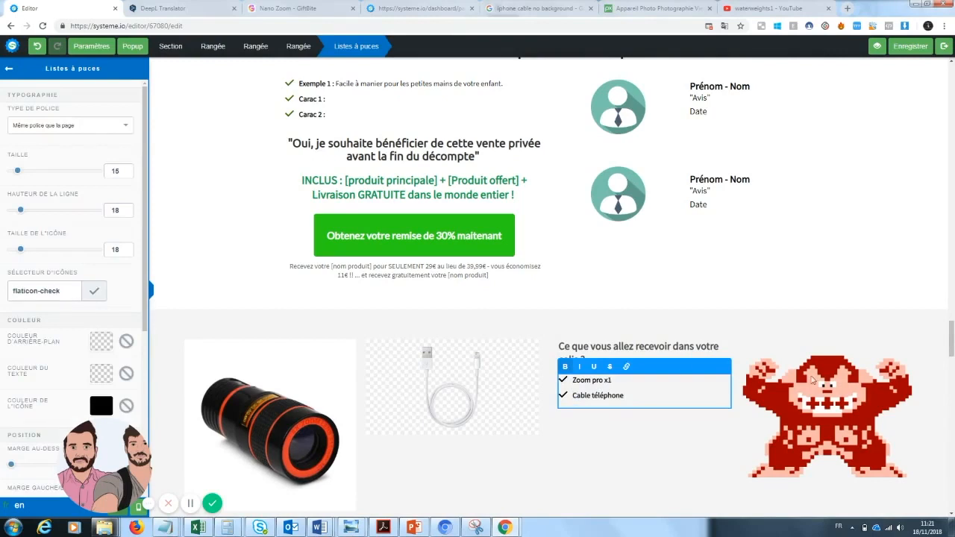
Step: Replace the red pixel-art gorilla picture in the package contents section with the already uploaded open book photo "photo-256889_960_720.jpg"
{"action": "left_click", "coordinate": [868, 372]}
{"action": "left_click", "coordinate": [856, 421]}
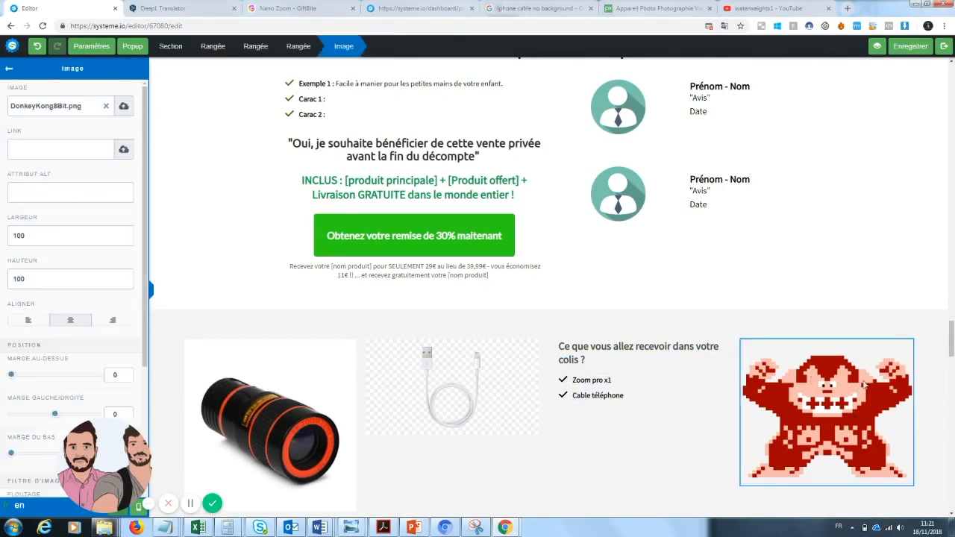
{"action": "left_click", "coordinate": [9, 68]}
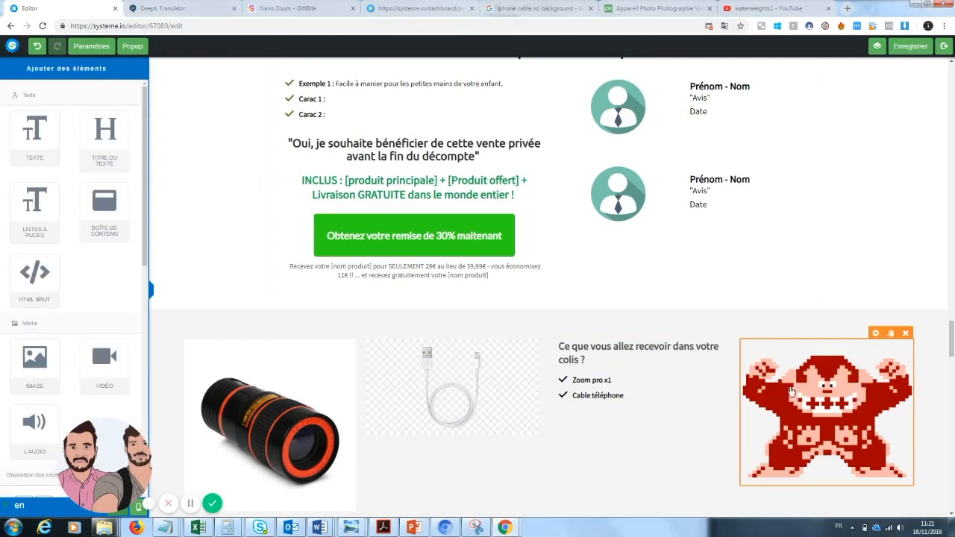
{"action": "left_click", "coordinate": [791, 391]}
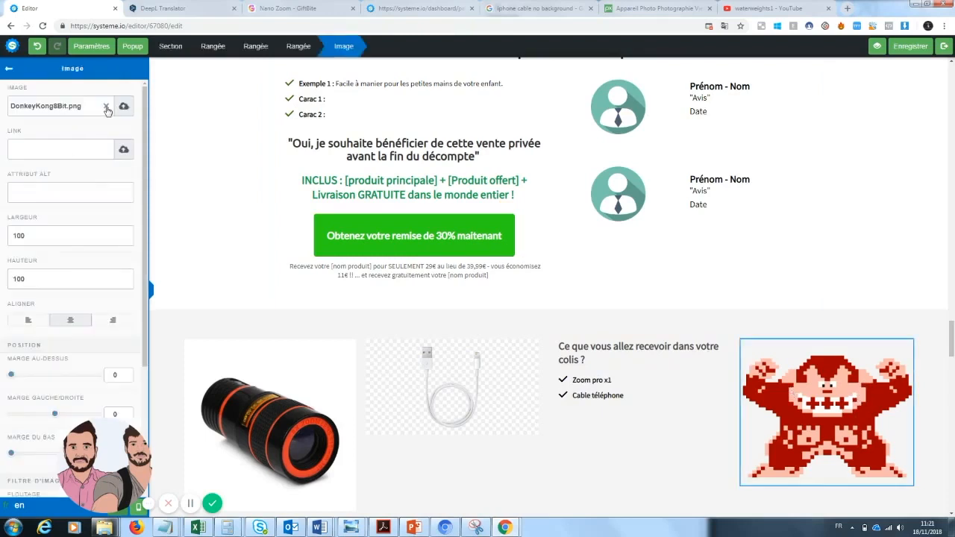
{"action": "left_click", "coordinate": [124, 108]}
{"action": "left_click", "coordinate": [463, 221]}
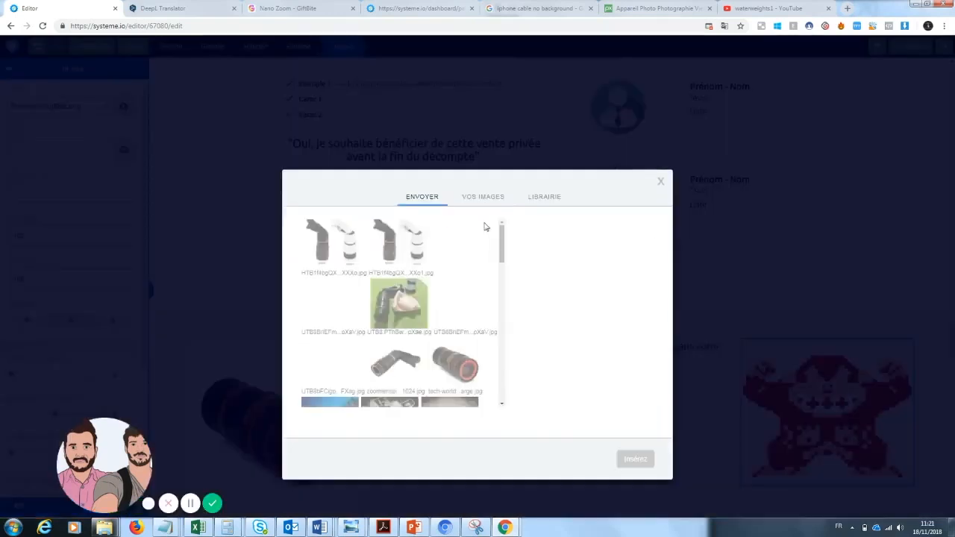
{"action": "left_click_drag", "start_coordinate": [500, 259], "coordinate": [500, 284]}
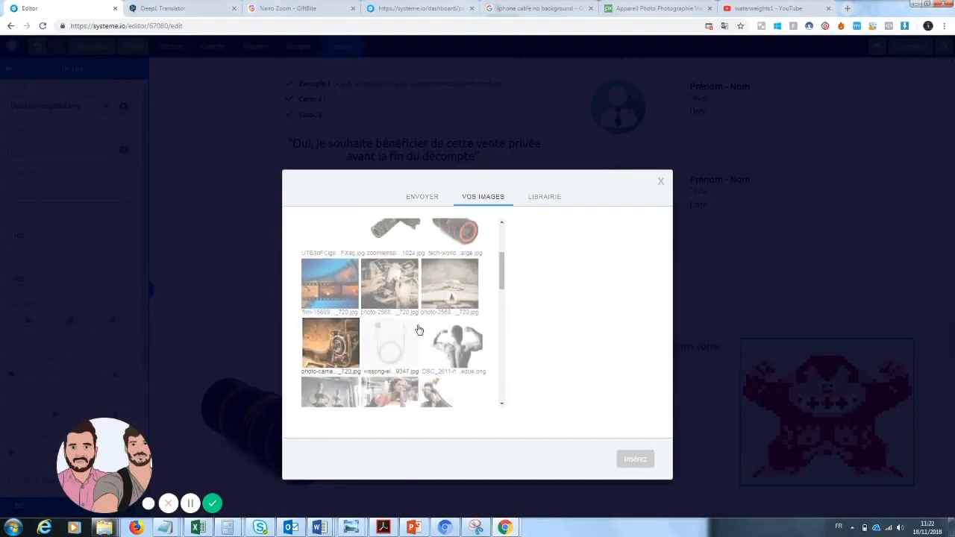
{"action": "left_click", "coordinate": [470, 282]}
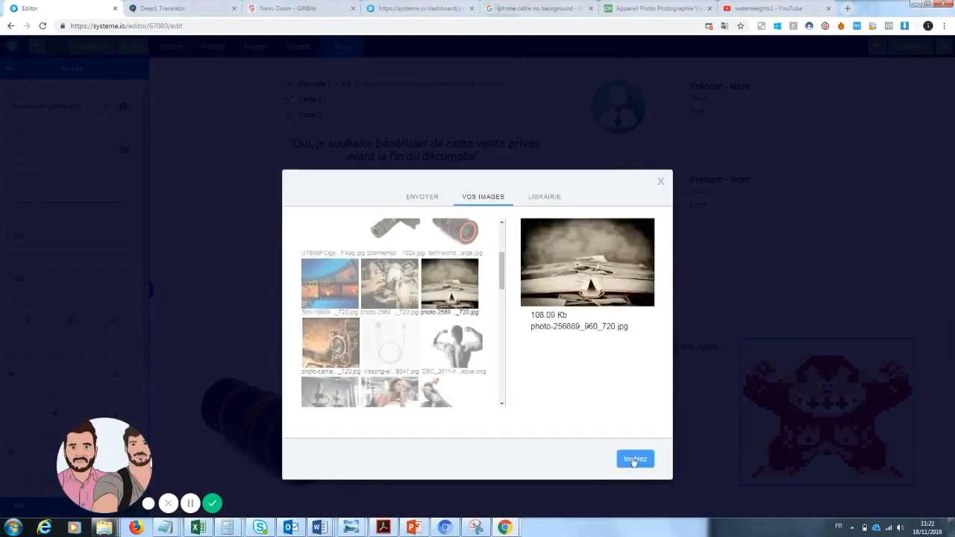
{"action": "left_click", "coordinate": [635, 460]}
{"action": "left_click", "coordinate": [857, 208]}
Step: Delete the "Mais ce n'est pas tout..." banner and the two free phone cable sections below it, including "Caractéristiques Cable téléphone"
{"action": "left_click_drag", "start_coordinate": [952, 342], "coordinate": [951, 306]}
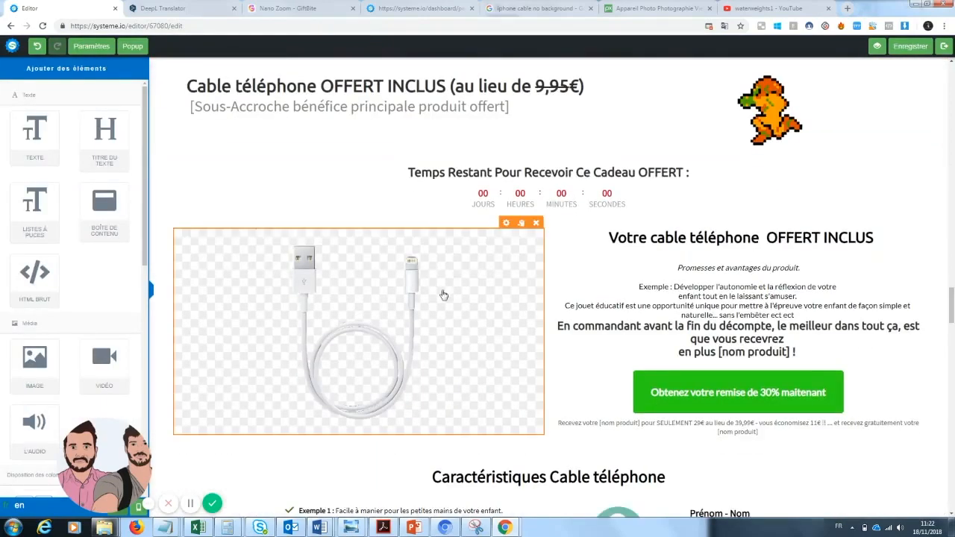
{"action": "left_click_drag", "start_coordinate": [952, 306], "coordinate": [952, 282]}
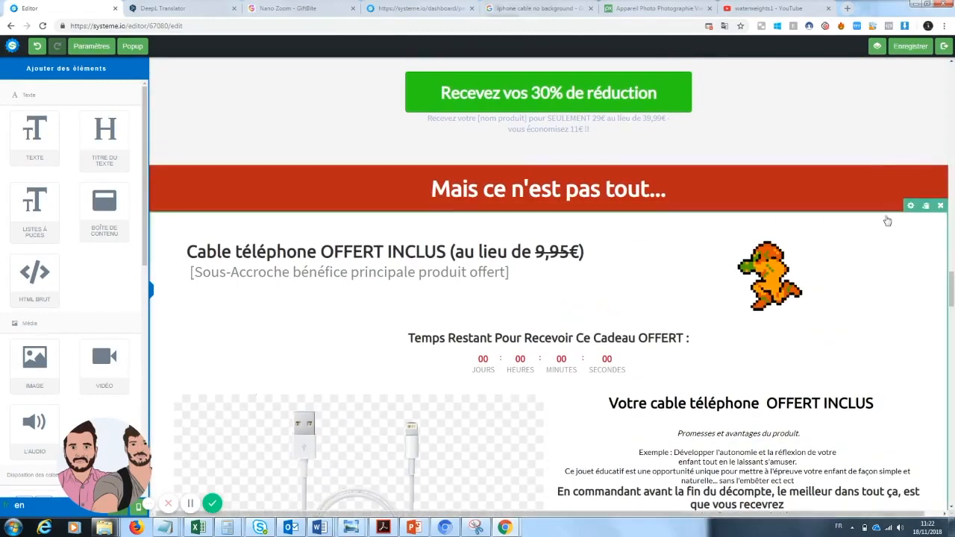
{"action": "left_click", "coordinate": [941, 161]}
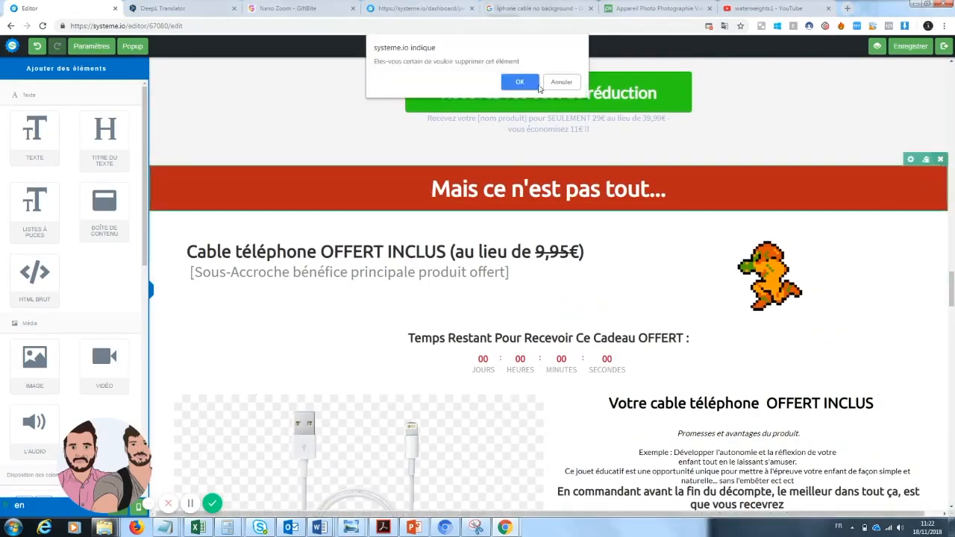
{"action": "left_click", "coordinate": [532, 83]}
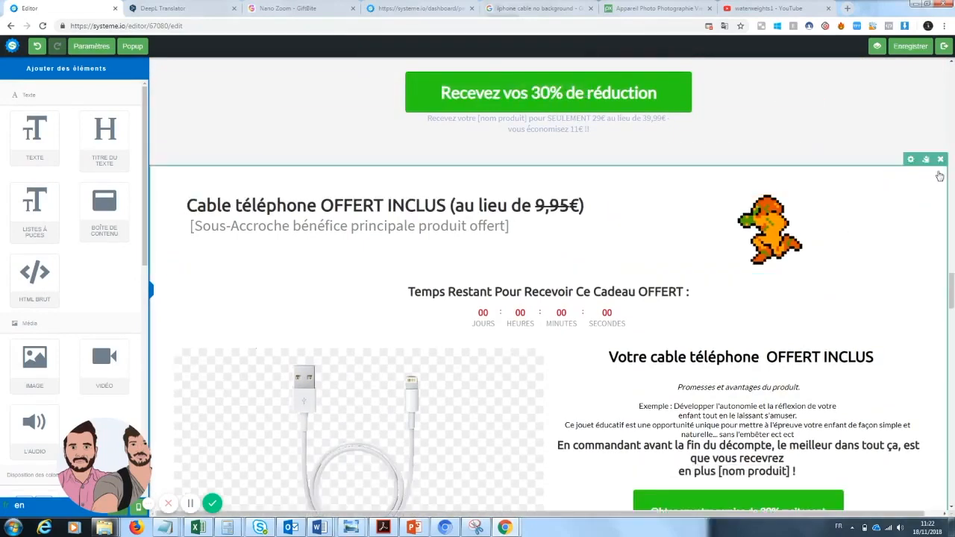
{"action": "left_click", "coordinate": [941, 160]}
{"action": "left_click", "coordinate": [527, 83]}
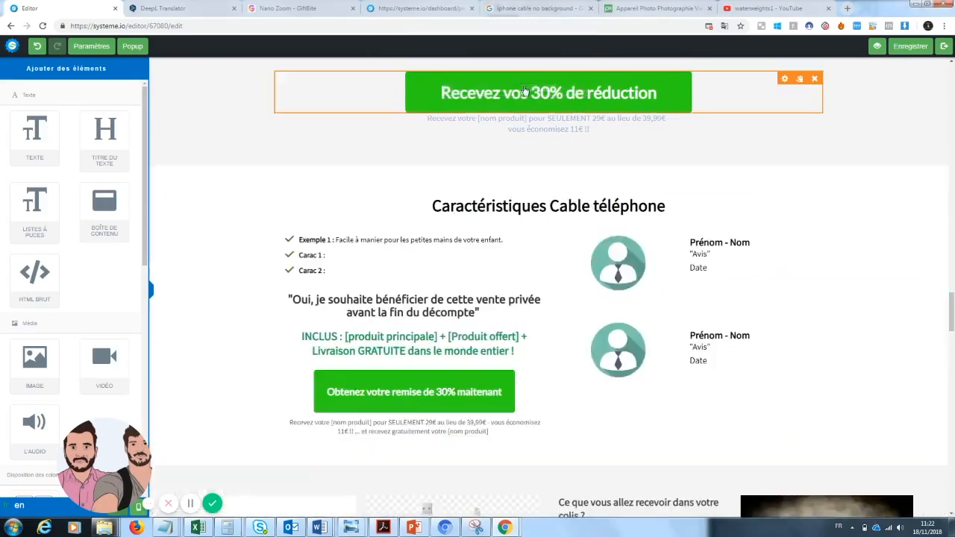
{"action": "left_click", "coordinate": [941, 161]}
{"action": "left_click", "coordinate": [520, 78]}
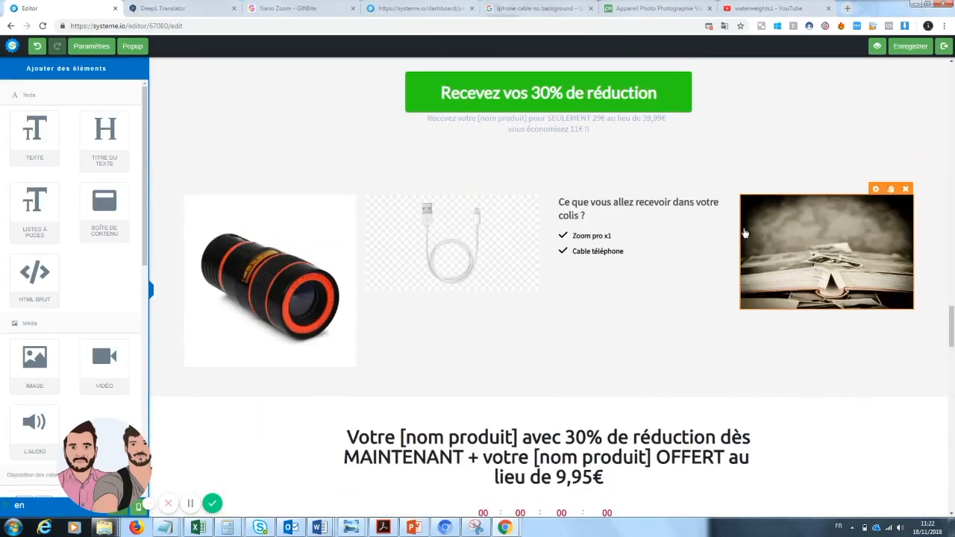
Step: Delete the phone cable image from the package contents section and change the second list item to "un adaptateur iphone et samsung"
{"action": "left_click", "coordinate": [531, 189]}
{"action": "left_click", "coordinate": [522, 85]}
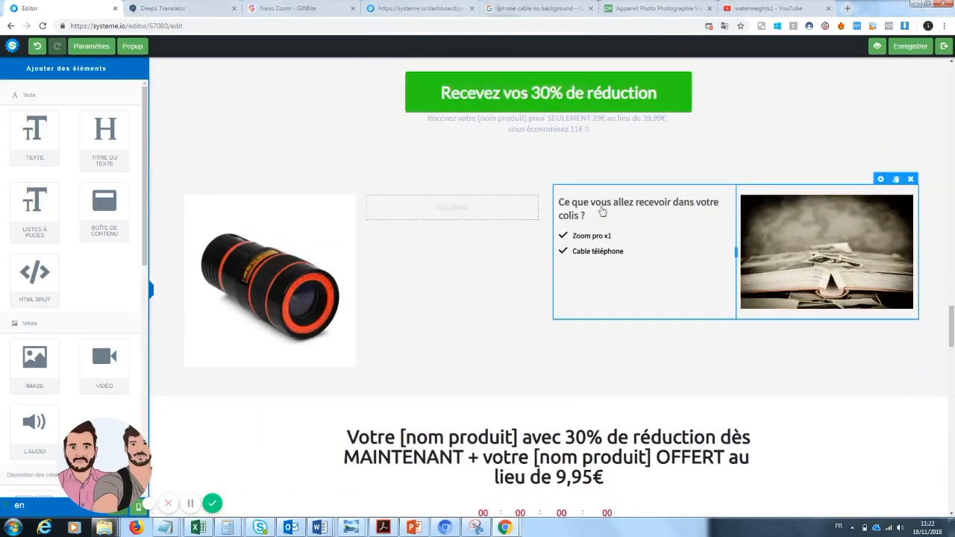
{"action": "left_click", "coordinate": [628, 251]}
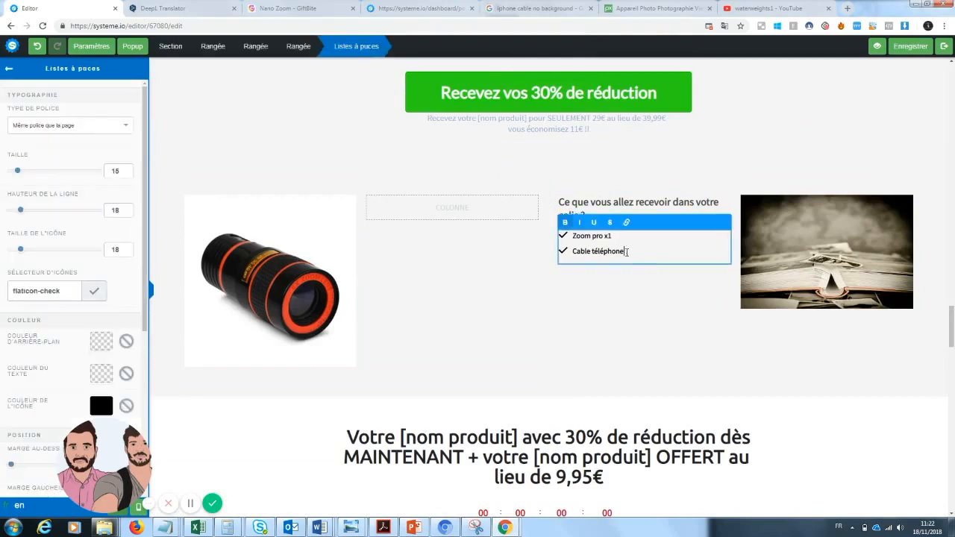
{"action": "left_click_drag", "start_coordinate": [627, 252], "coordinate": [555, 258]}
{"action": "key", "text": "BackSpace"}
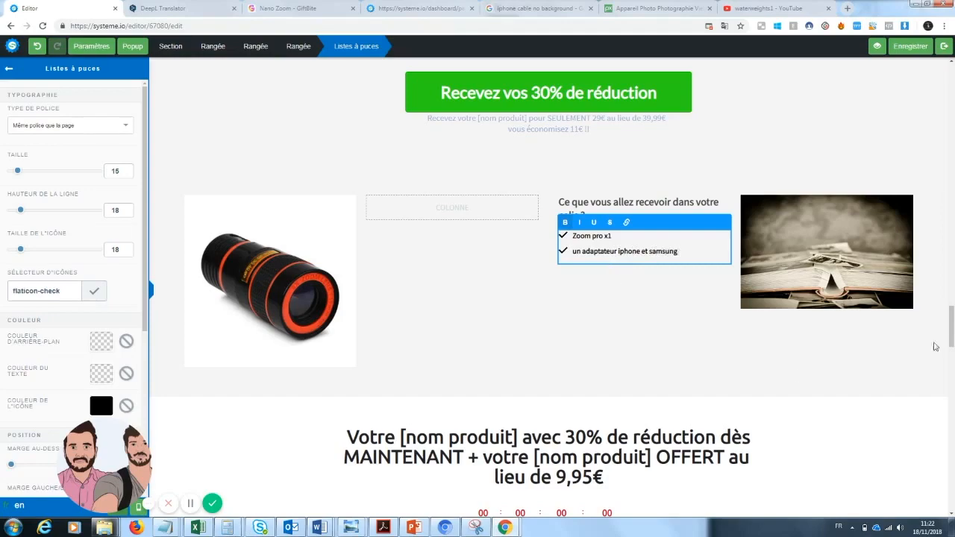
{"action": "left_click", "coordinate": [807, 375]}
Step: Delete the "Votre [nom produit] avec 30% de réduction" countdown section and the "Plus de 1000+ clients déjà satisfaits!" testimonials section
{"action": "mouse_move", "coordinate": [953, 333]}
{"action": "left_mouse_down"}
{"action": "mouse_move", "coordinate": [954, 133]}
{"action": "mouse_move", "coordinate": [953, 352]}
{"action": "left_mouse_up"}
{"action": "left_click", "coordinate": [940, 133]}
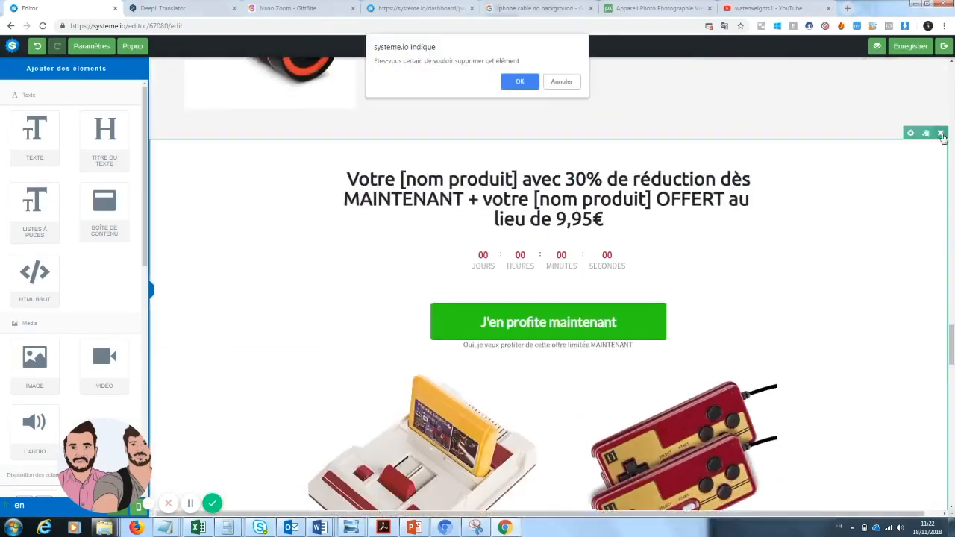
{"action": "left_click", "coordinate": [521, 83]}
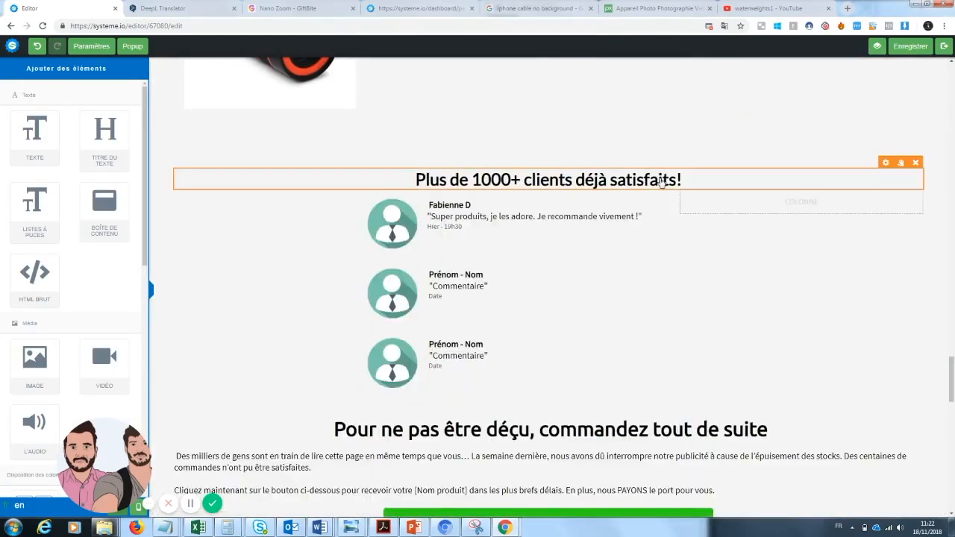
{"action": "left_click", "coordinate": [941, 133]}
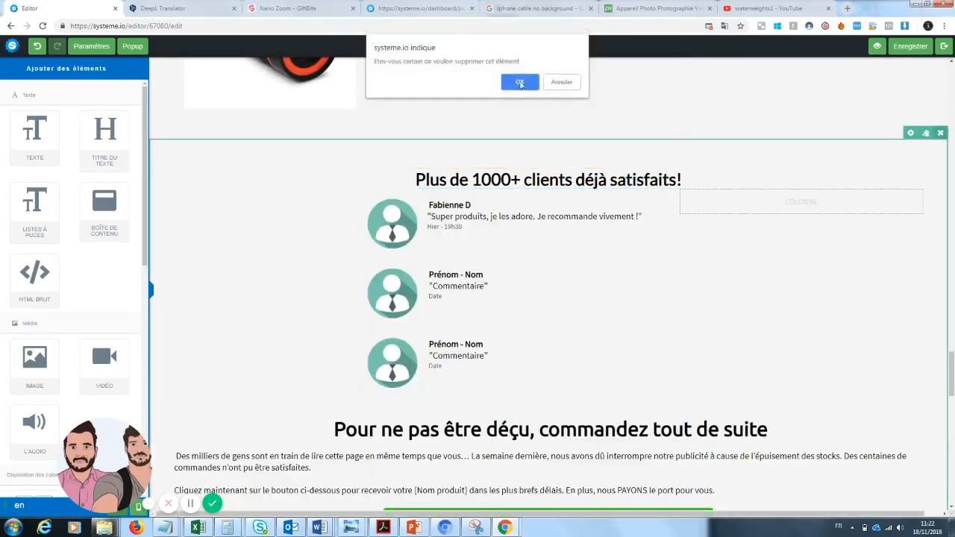
{"action": "left_click", "coordinate": [521, 82]}
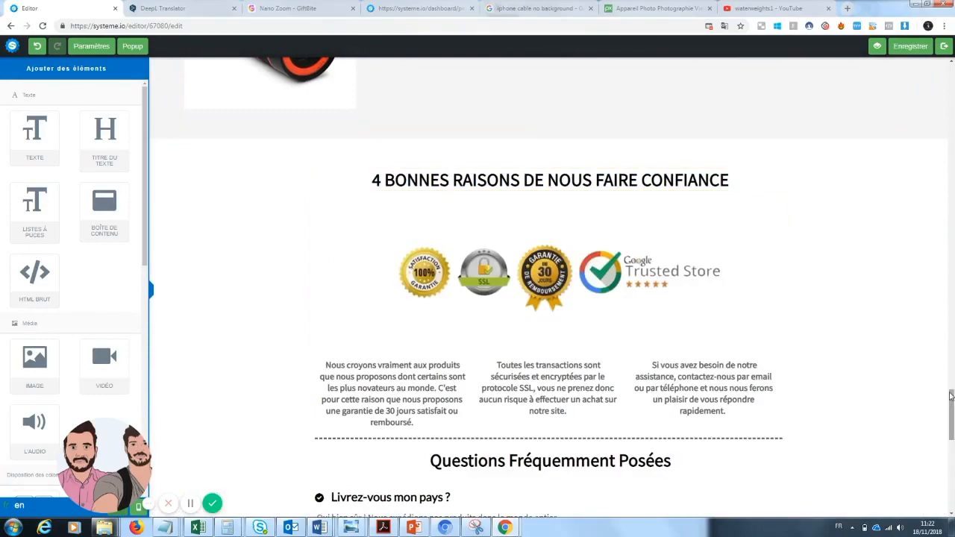
Step: Save the sales page and look through its preview down to the footer before returning to the editor
{"action": "left_click_drag", "start_coordinate": [951, 397], "coordinate": [952, 83]}
{"action": "left_click", "coordinate": [915, 43]}
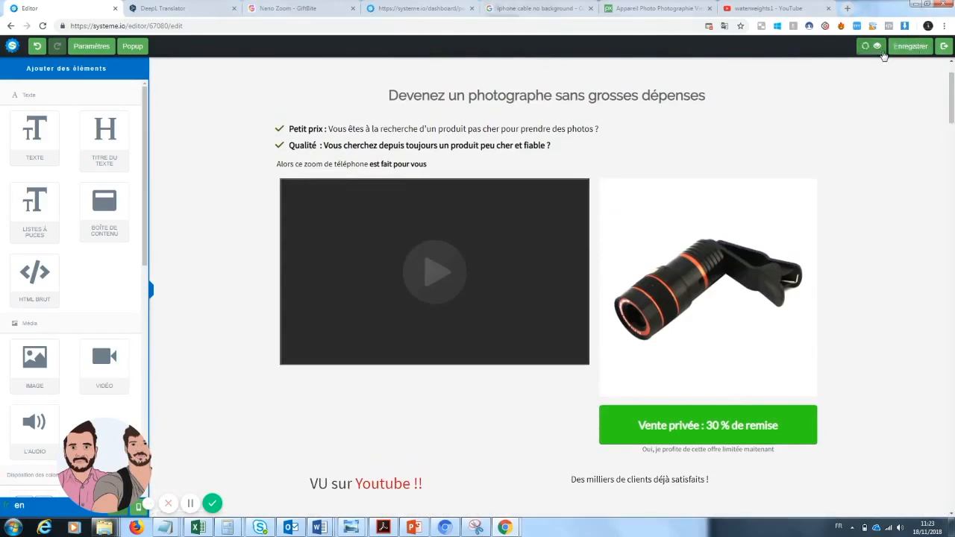
{"action": "left_click", "coordinate": [882, 52]}
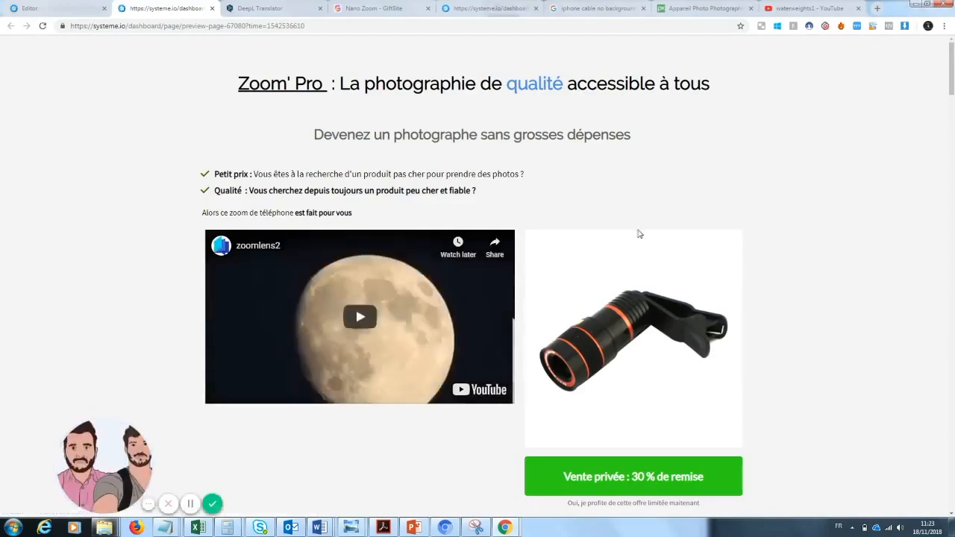
{"action": "left_click_drag", "start_coordinate": [953, 68], "coordinate": [952, 287]}
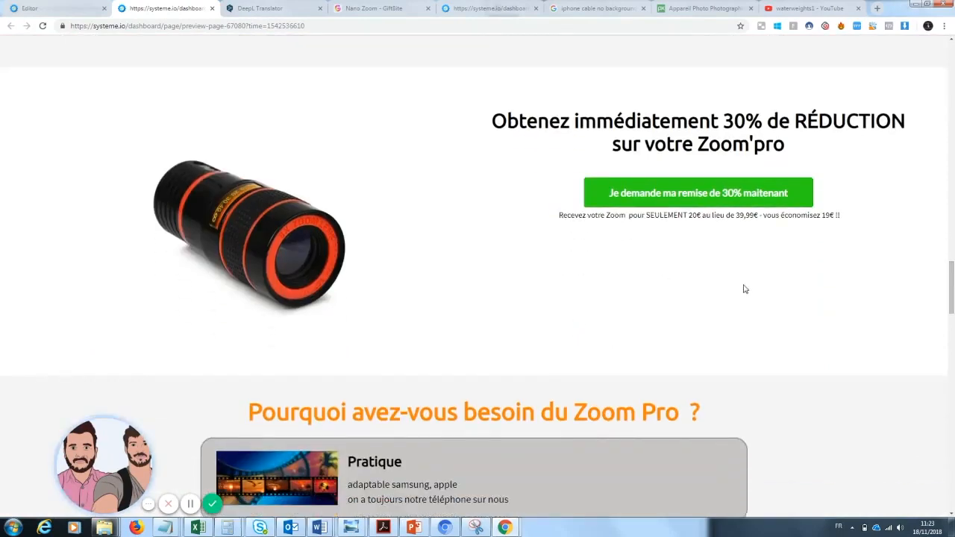
{"action": "mouse_move", "coordinate": [952, 295]}
{"action": "left_mouse_down"}
{"action": "mouse_move", "coordinate": [951, 451]}
{"action": "mouse_move", "coordinate": [950, 441]}
{"action": "left_mouse_up"}
{"action": "left_click_drag", "start_coordinate": [952, 459], "coordinate": [952, 487]}
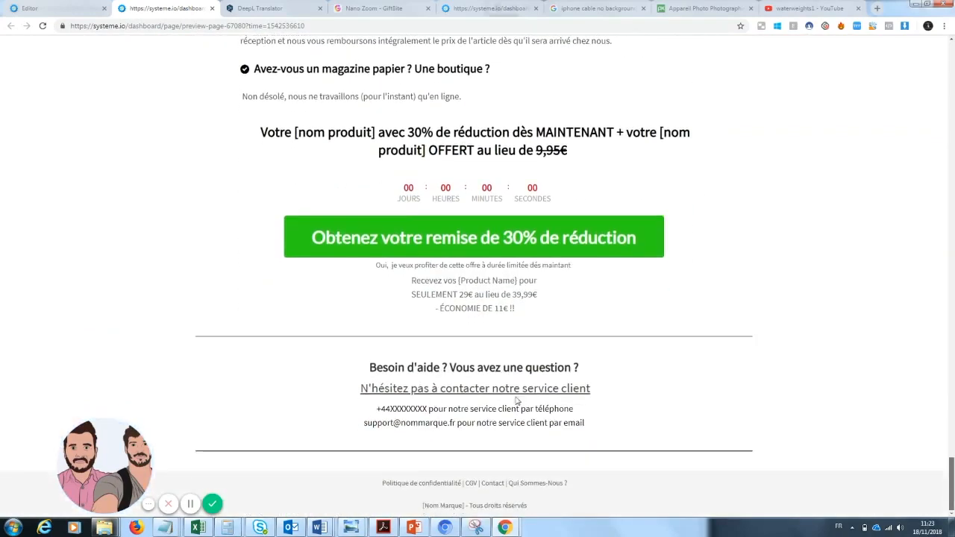
{"action": "left_click", "coordinate": [56, 6]}
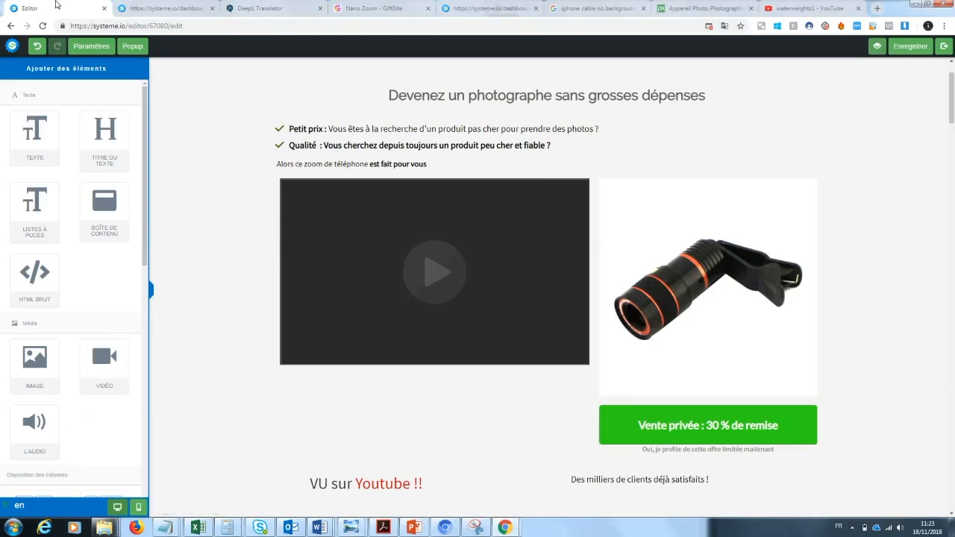
{"action": "left_click_drag", "start_coordinate": [952, 108], "coordinate": [953, 375]}
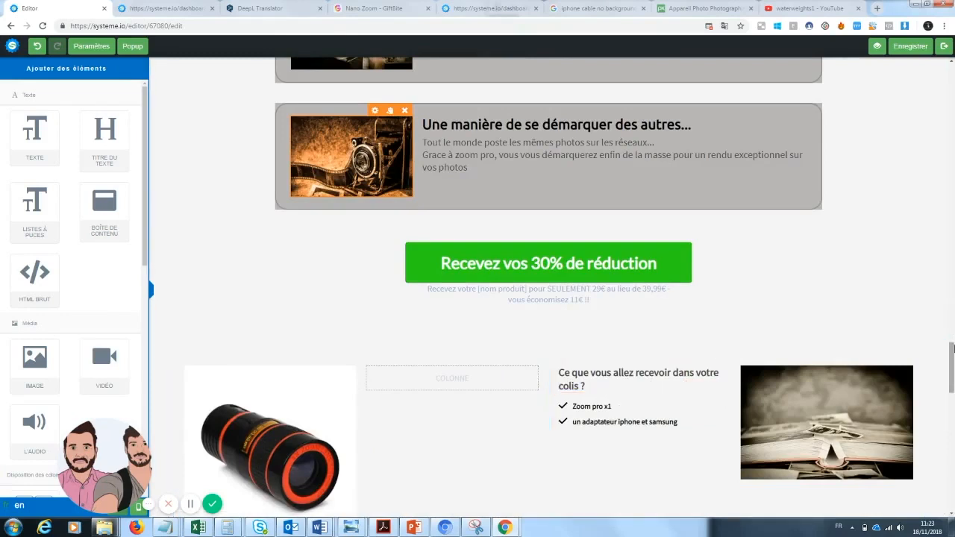
{"action": "left_click_drag", "start_coordinate": [951, 346], "coordinate": [951, 360]}
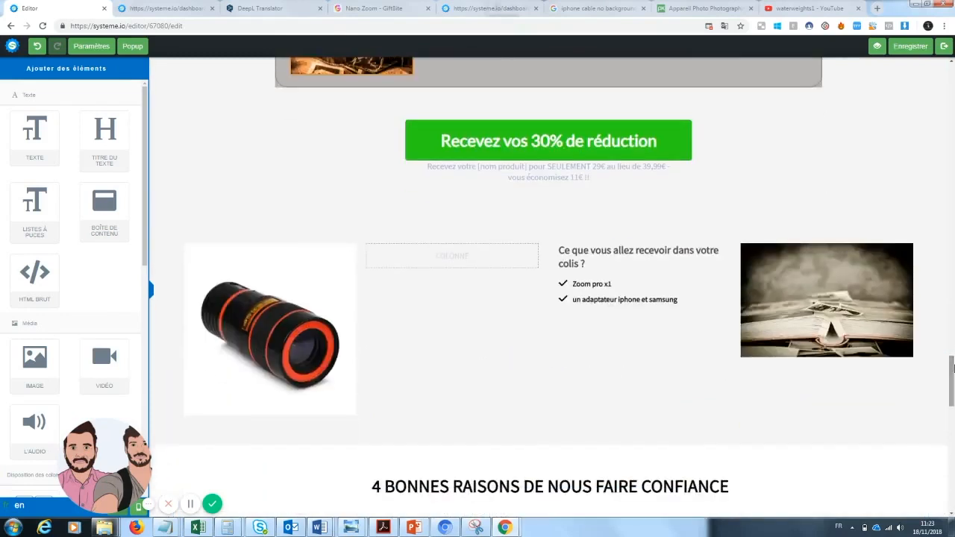
{"action": "left_click", "coordinate": [605, 266]}
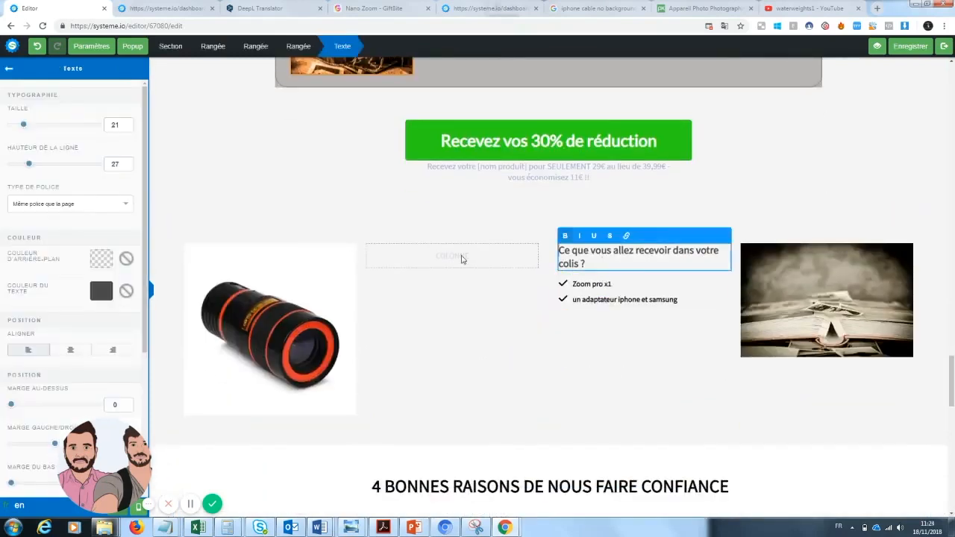
{"action": "left_click", "coordinate": [9, 70]}
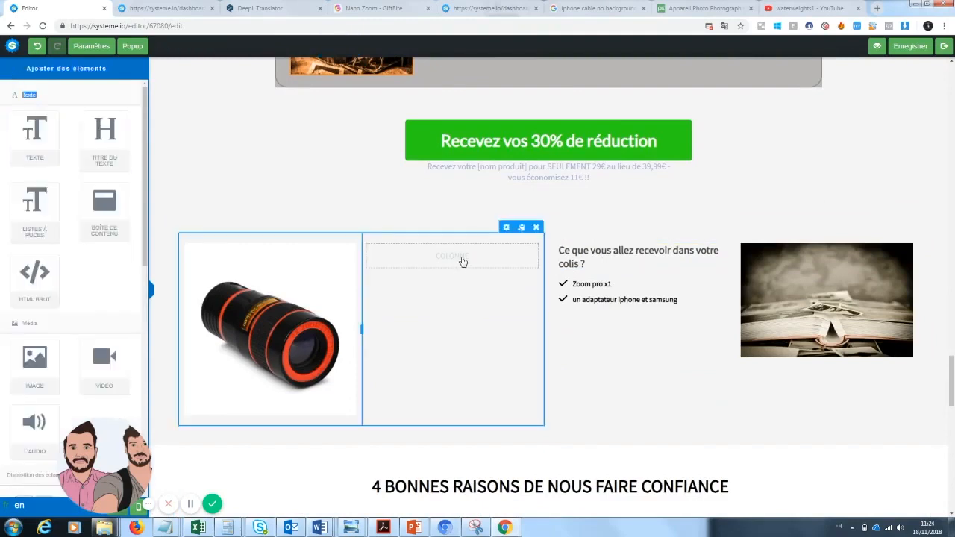
{"action": "left_click_drag", "start_coordinate": [34, 134], "coordinate": [475, 263]}
{"action": "left_click", "coordinate": [651, 291]}
{"action": "left_click_drag", "start_coordinate": [698, 312], "coordinate": [553, 286]}
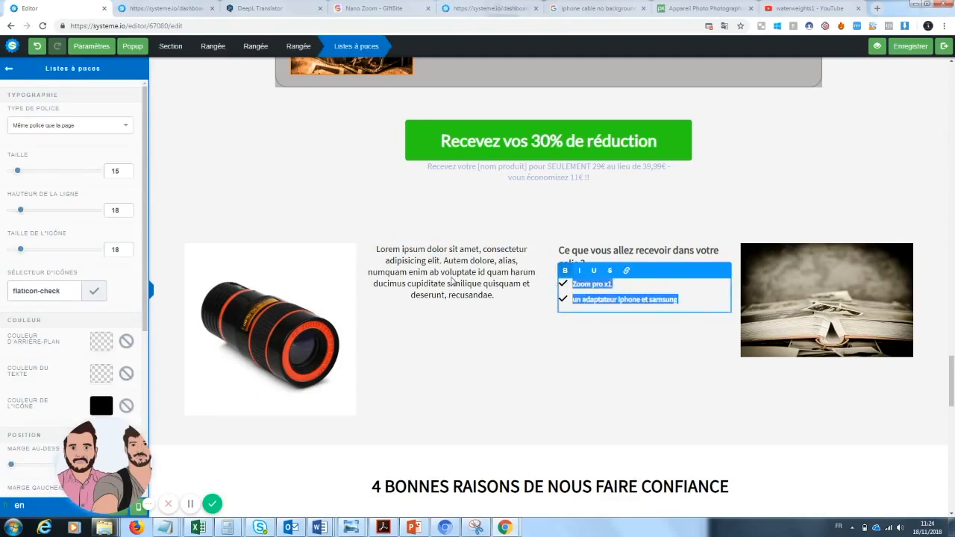
{"action": "left_click", "coordinate": [457, 281]}
{"action": "left_click", "coordinate": [532, 239]}
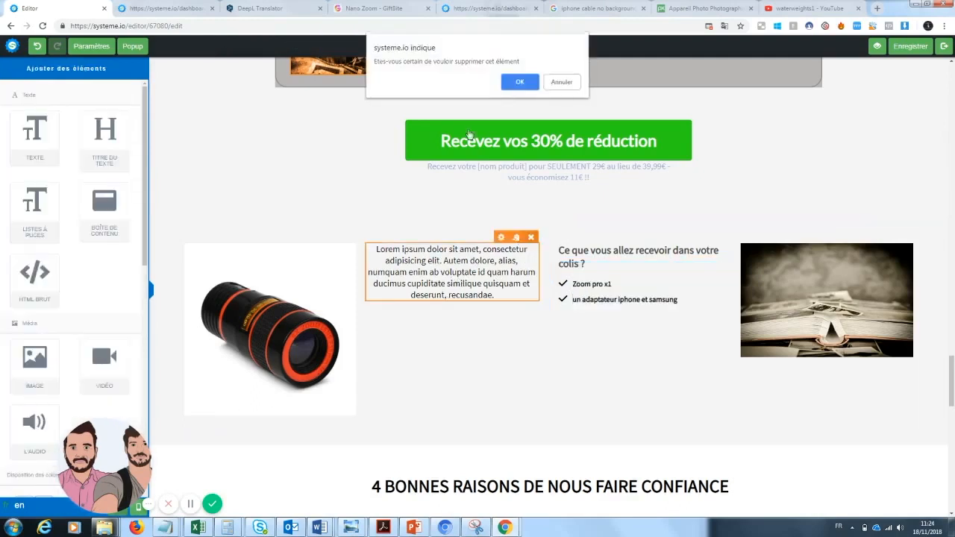
{"action": "left_click", "coordinate": [518, 79]}
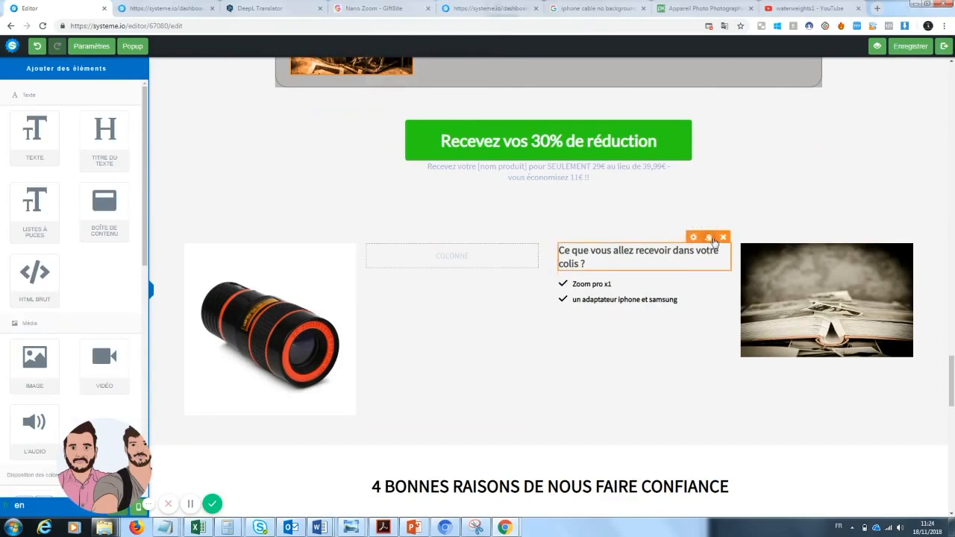
Step: Duplicate the "Ce que vous allez recevoir dans votre colis ?" heading and its checklist, and place the copies in the empty column beside the zoom lens
{"action": "left_click", "coordinate": [711, 237]}
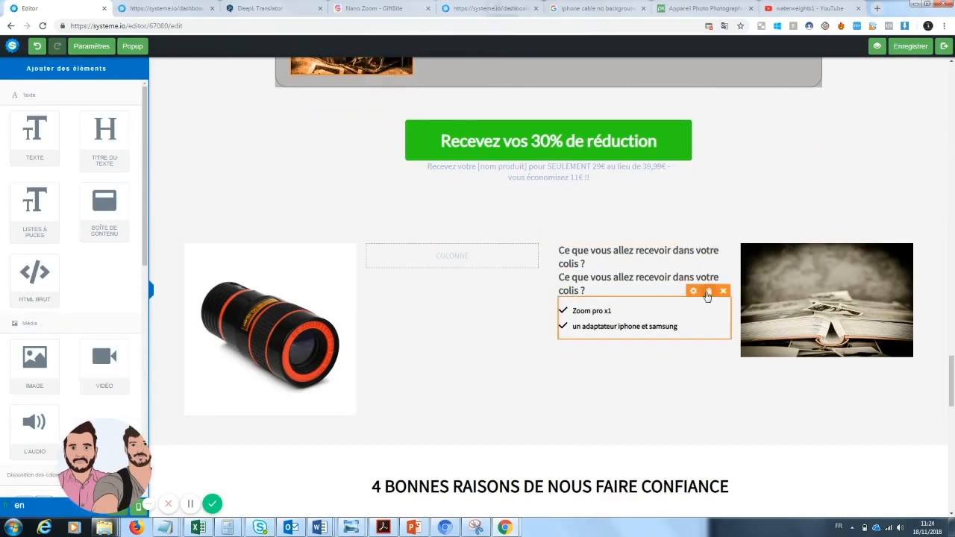
{"action": "left_click", "coordinate": [709, 292]}
{"action": "left_click_drag", "start_coordinate": [517, 297], "coordinate": [457, 258]}
{"action": "left_click_drag", "start_coordinate": [625, 292], "coordinate": [431, 258]}
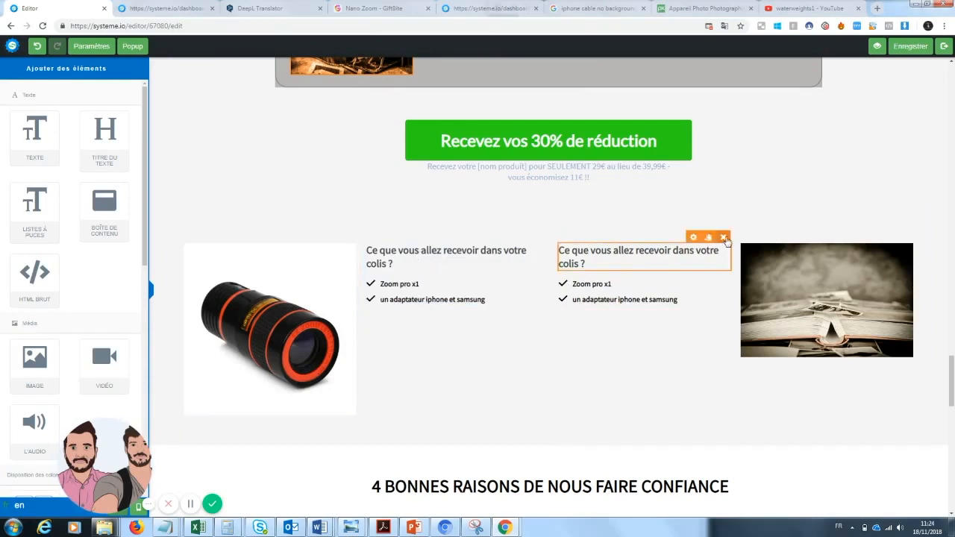
Step: Delete the duplicated "Ce que vous allez recevoir dans votre colis ?" heading and its checklist from the column beside the book image
{"action": "left_click", "coordinate": [724, 238]}
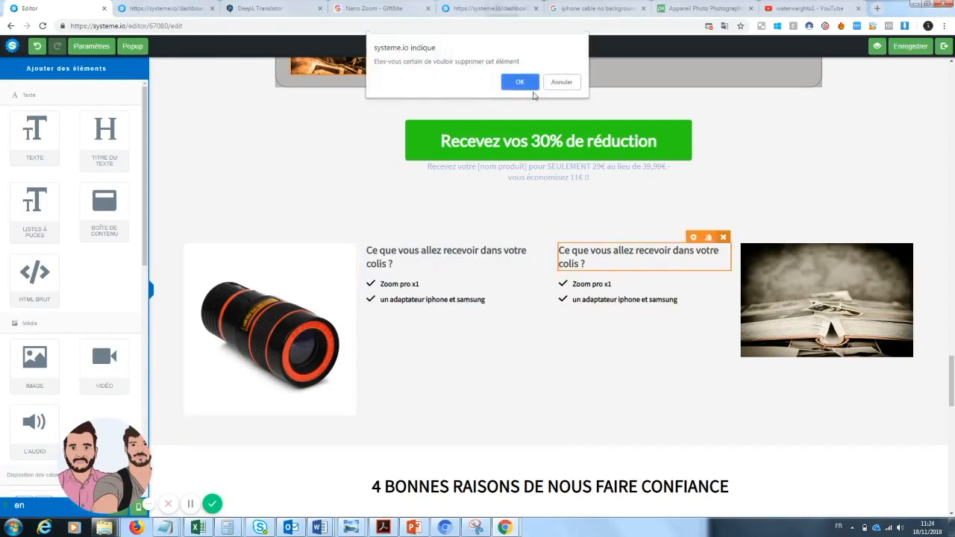
{"action": "left_click", "coordinate": [525, 85]}
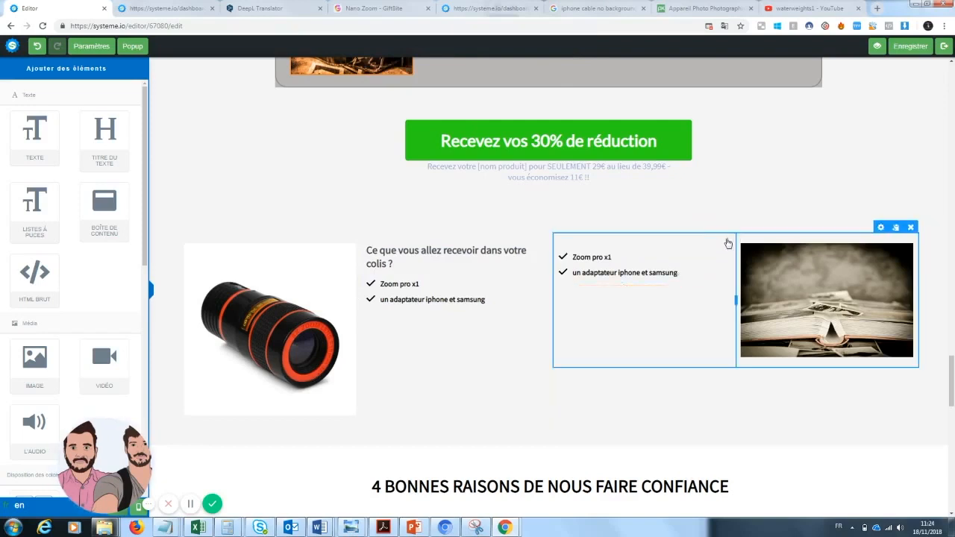
{"action": "left_click", "coordinate": [723, 238]}
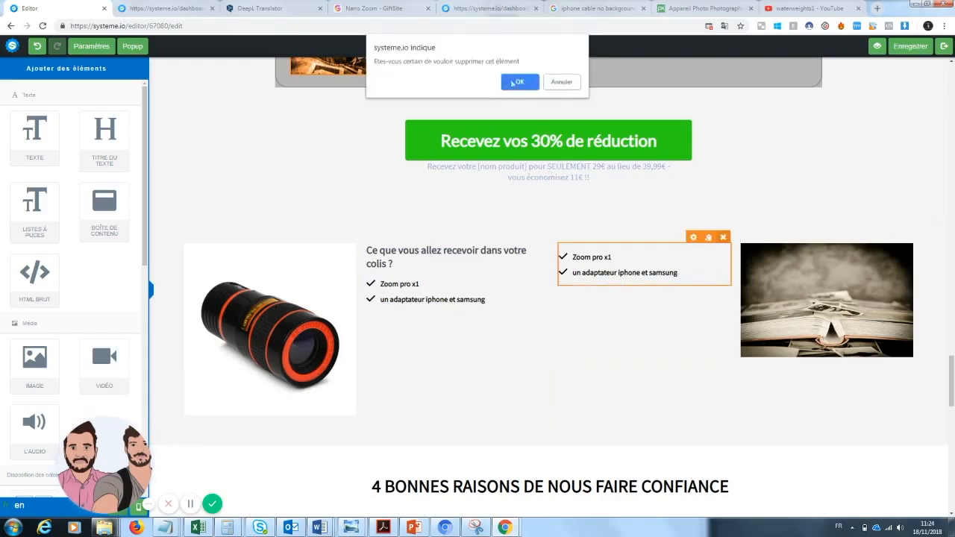
{"action": "left_click", "coordinate": [515, 82]}
Step: Add text beside the book image: "Une garantie de 30 jours est disponible... vous ne risquez donc à changer votre manière de prendre des photos."
{"action": "left_click_drag", "start_coordinate": [20, 132], "coordinate": [630, 259]}
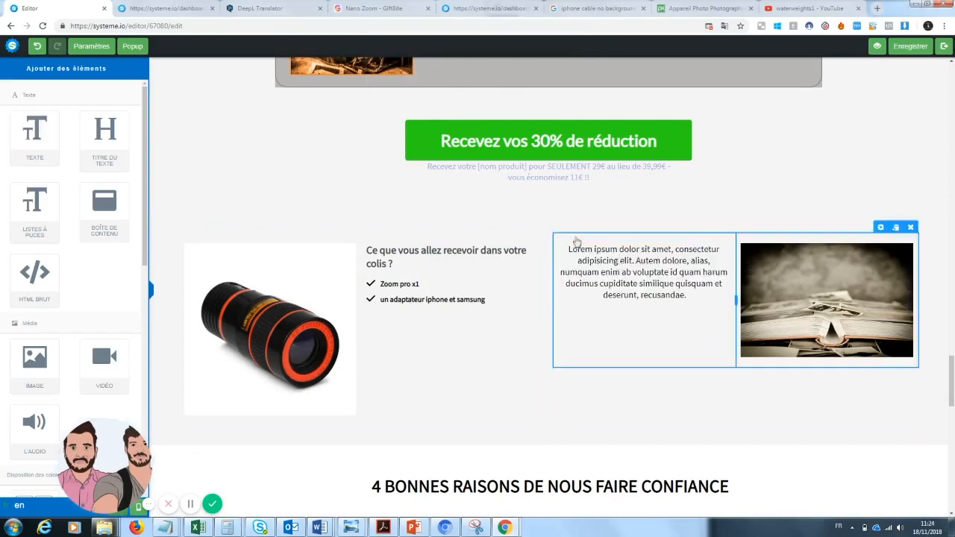
{"action": "left_click", "coordinate": [692, 301]}
{"action": "left_click_drag", "start_coordinate": [688, 297], "coordinate": [569, 252]}
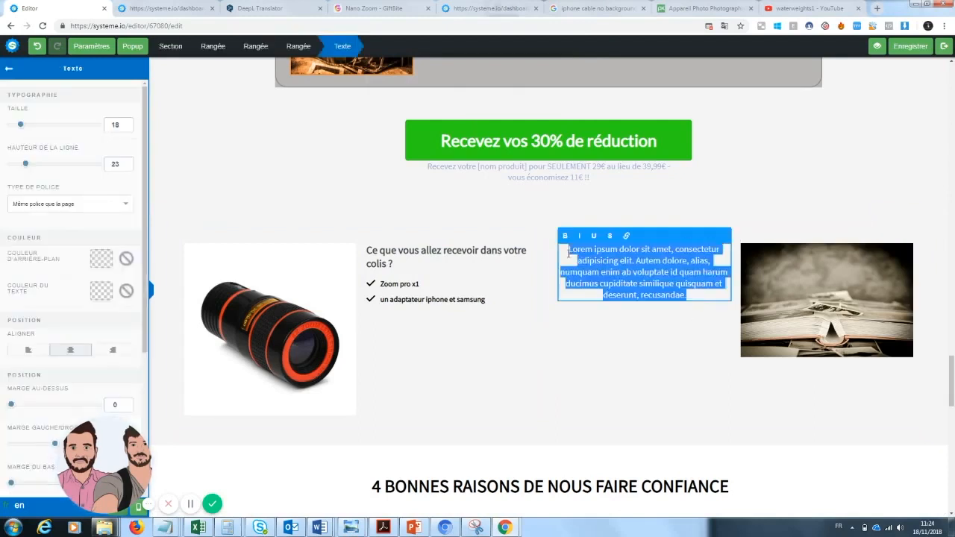
{"action": "key", "text": "BackSpace"}
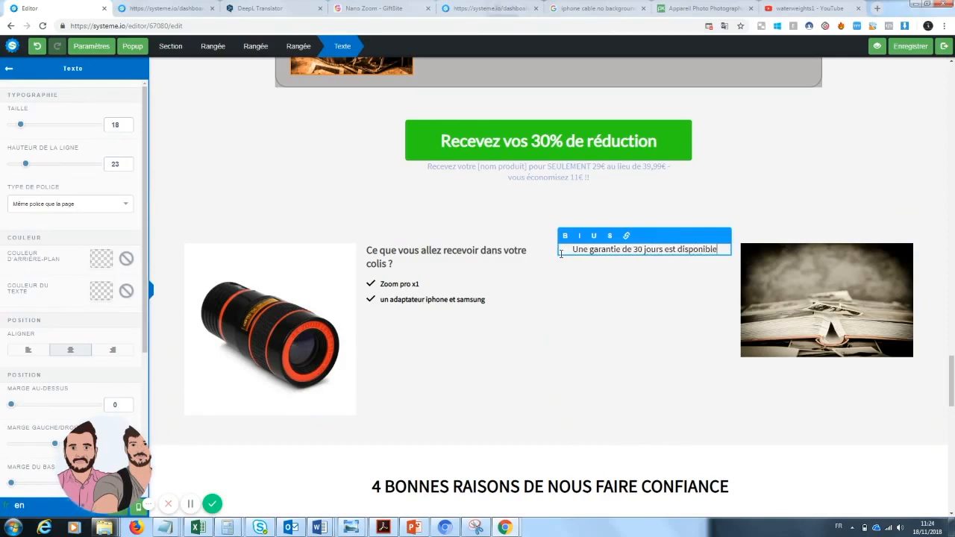
{"action": "type", "text": "sou"}
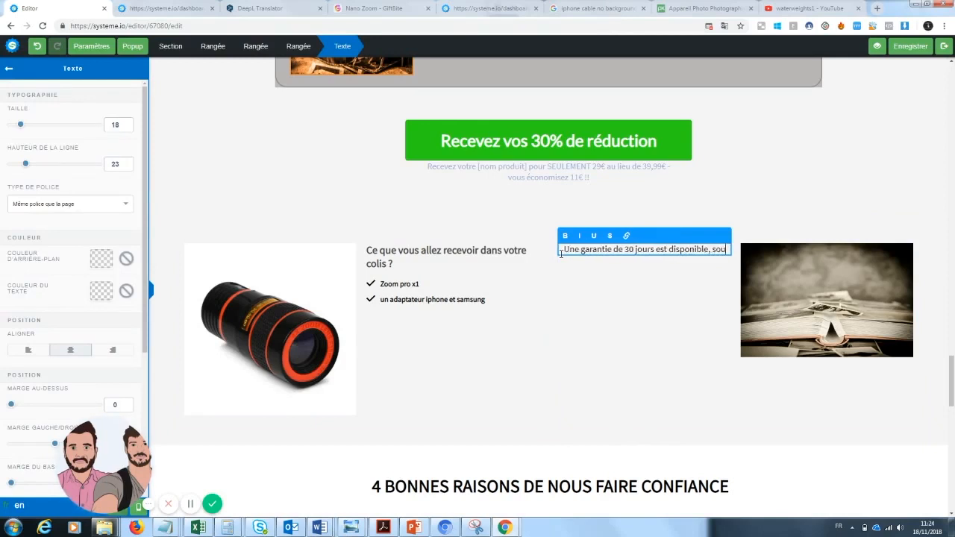
{"action": "key", "text": "BackSpace"}
{"action": "key", "text": "BackSpace"}
{"action": "key", "text": "BackSpace"}
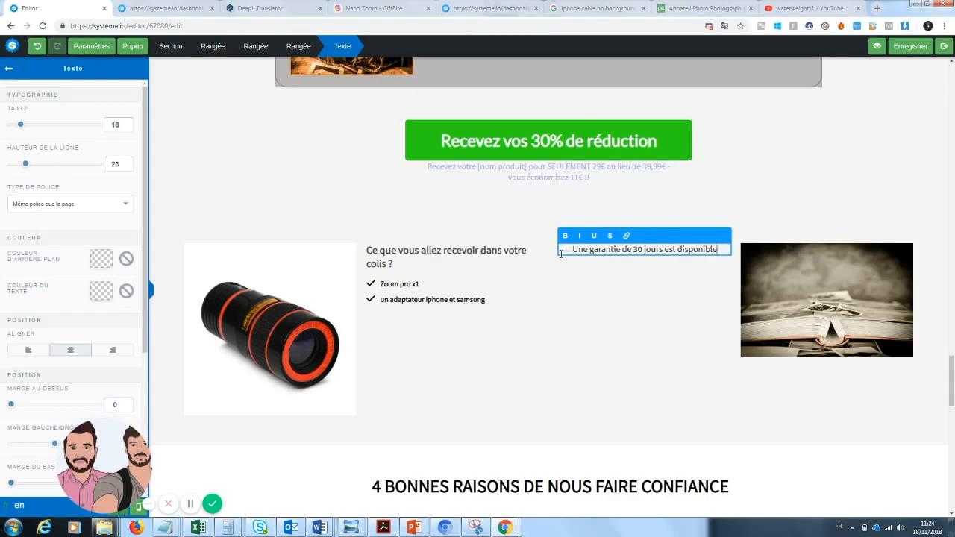
{"action": "type", "text": "vous ne risquez donc"}
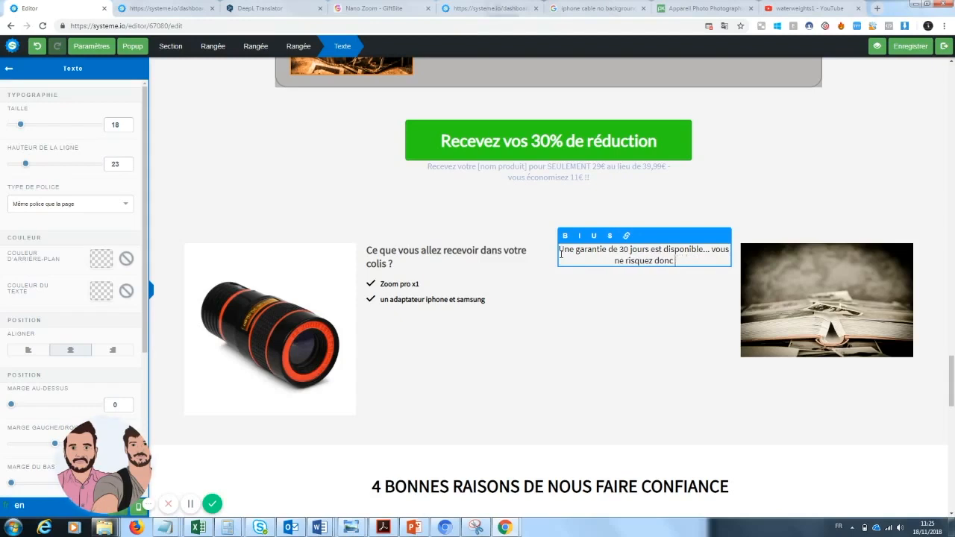
{"action": "type", "text": "ger votre man"}
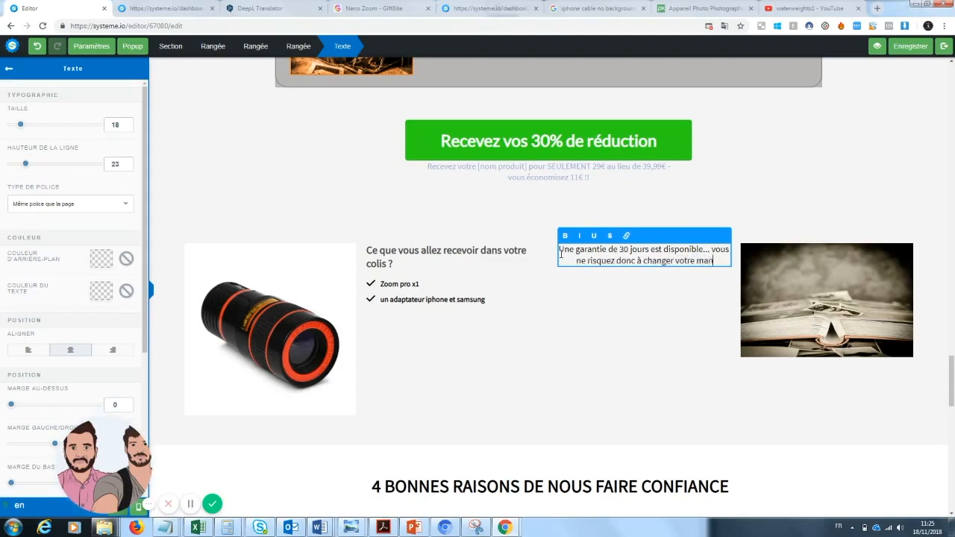
{"action": "type", "text": "ière de prendre des photos."}
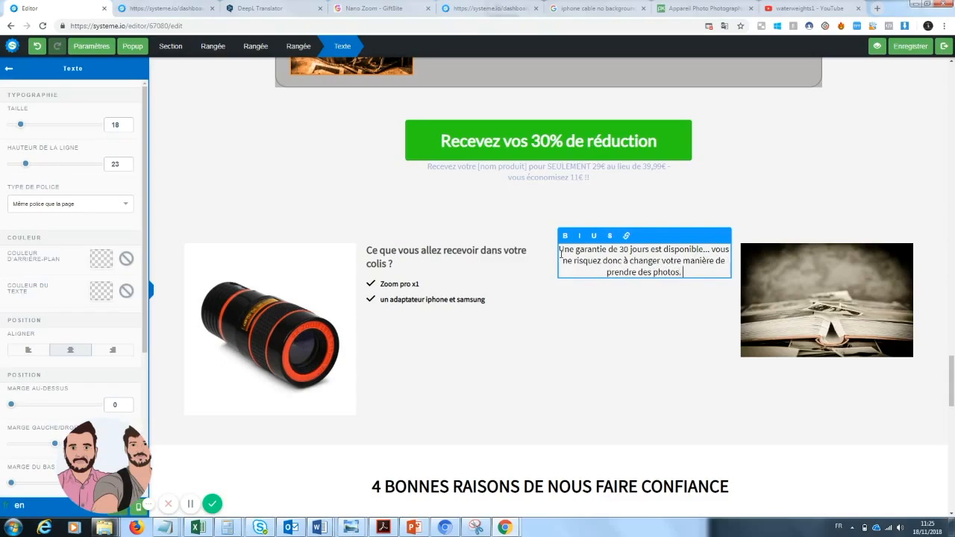
Step: Look over the remaining sections of the sales page and view the link settings of the "Recevez vos 30% de réduction" button
{"action": "left_click_drag", "start_coordinate": [954, 364], "coordinate": [949, 505]}
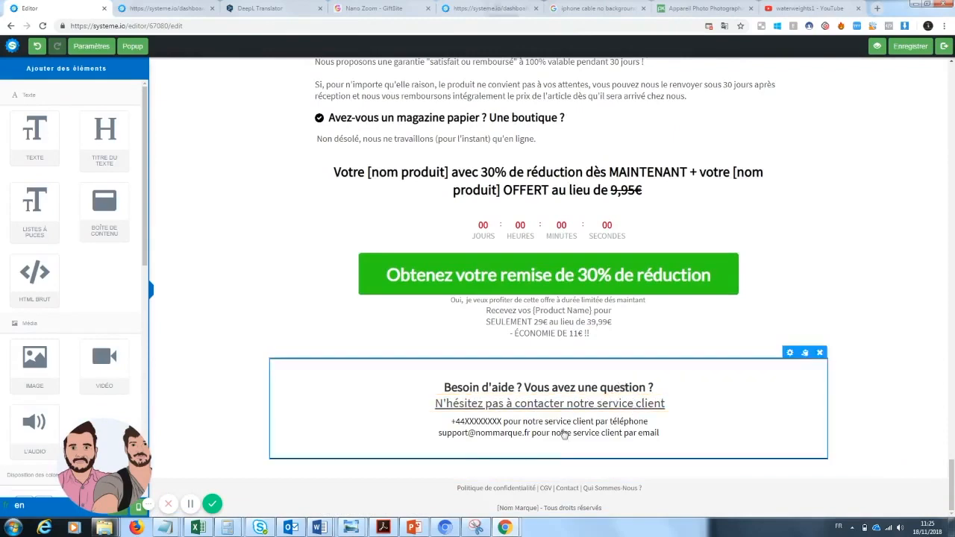
{"action": "left_click_drag", "start_coordinate": [953, 487], "coordinate": [953, 269]}
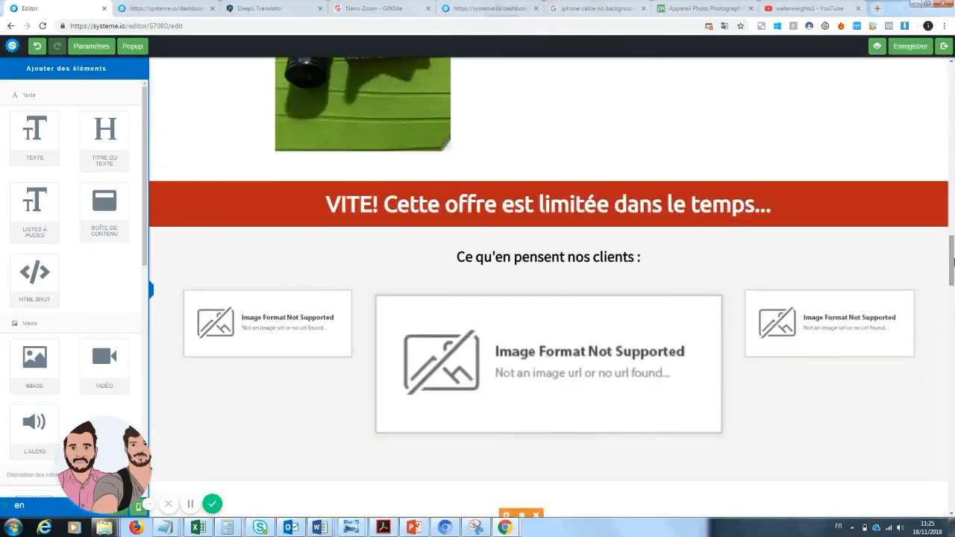
{"action": "left_click_drag", "start_coordinate": [952, 265], "coordinate": [952, 379]}
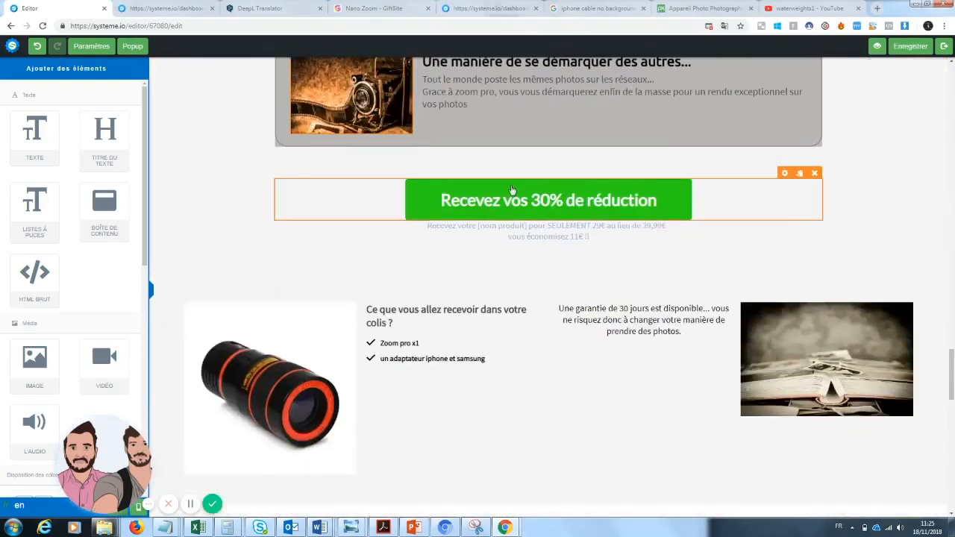
{"action": "left_click", "coordinate": [505, 201]}
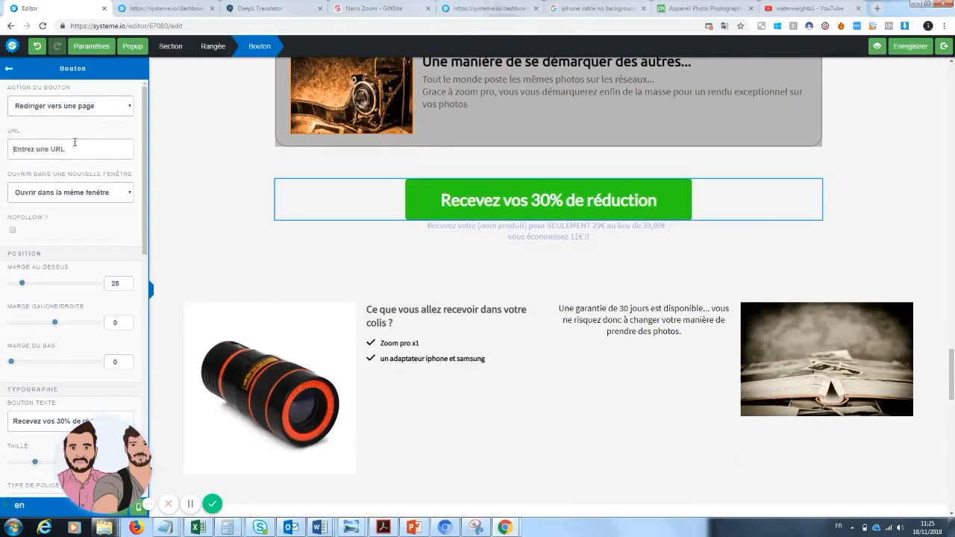
{"action": "left_click_drag", "start_coordinate": [954, 389], "coordinate": [954, 80]}
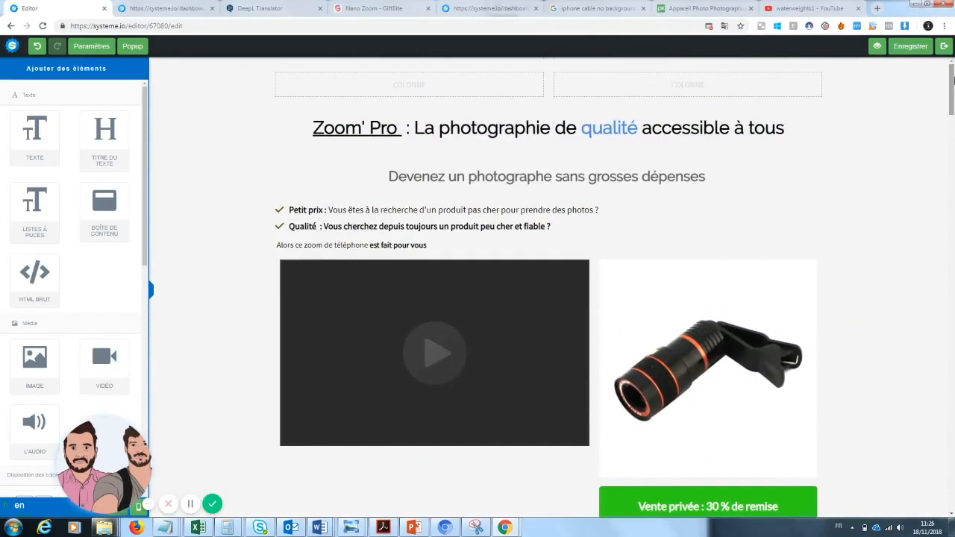
Step: Open the sales page preview and examine it from the headline and video down to the package contents and trust badges
{"action": "left_click_drag", "start_coordinate": [953, 80], "coordinate": [950, 193]}
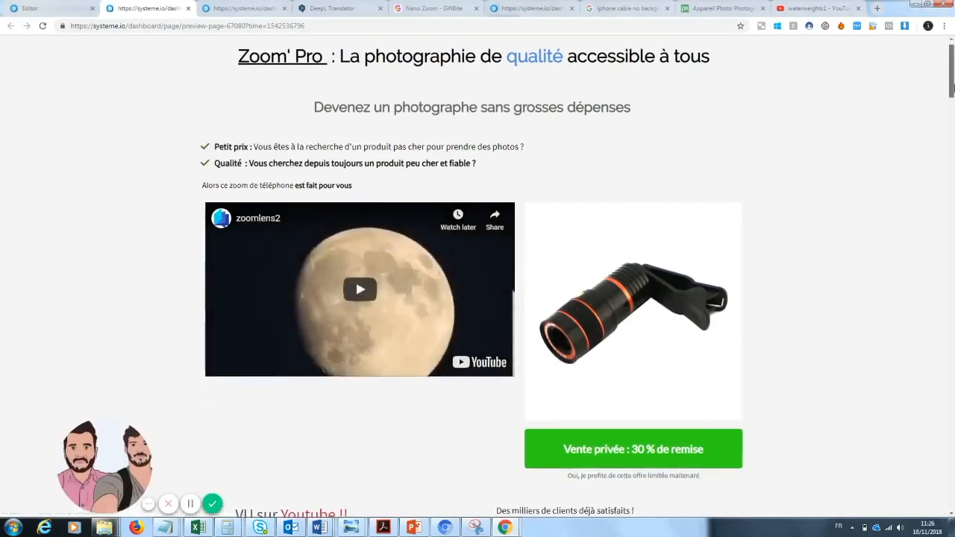
{"action": "mouse_move", "coordinate": [953, 82]}
{"action": "left_mouse_down"}
{"action": "mouse_move", "coordinate": [950, 246]}
{"action": "mouse_move", "coordinate": [952, 75]}
{"action": "left_mouse_up"}
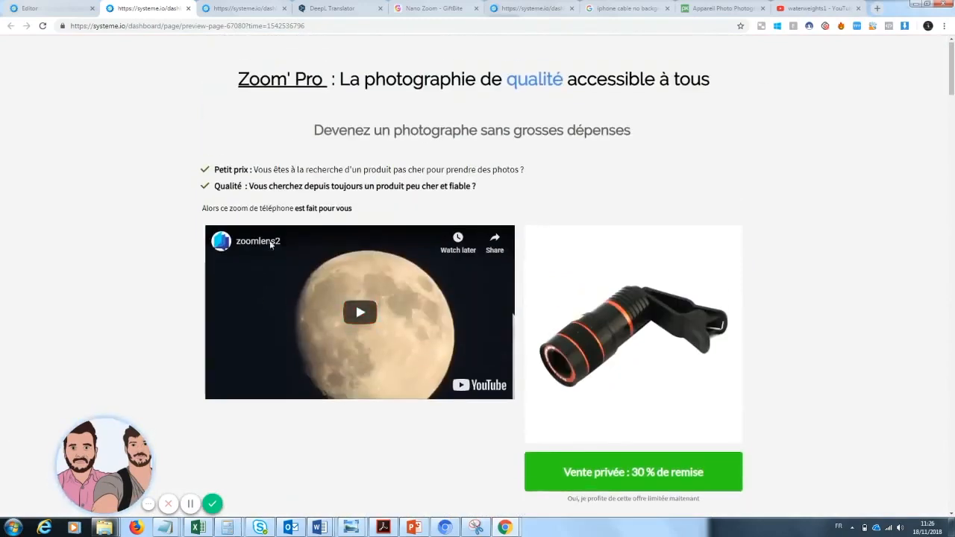
{"action": "mouse_move", "coordinate": [122, 461]}
{"action": "left_mouse_down"}
{"action": "mouse_move", "coordinate": [85, 461]}
{"action": "mouse_move", "coordinate": [133, 469]}
{"action": "left_mouse_up"}
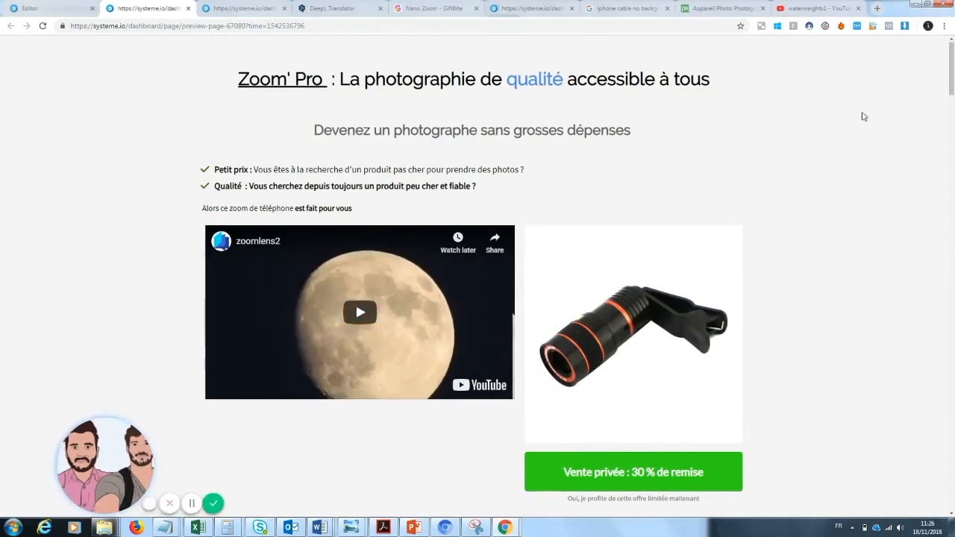
{"action": "scroll", "coordinate": [550, 239], "scroll_direction": "down", "scroll_amount": 1}
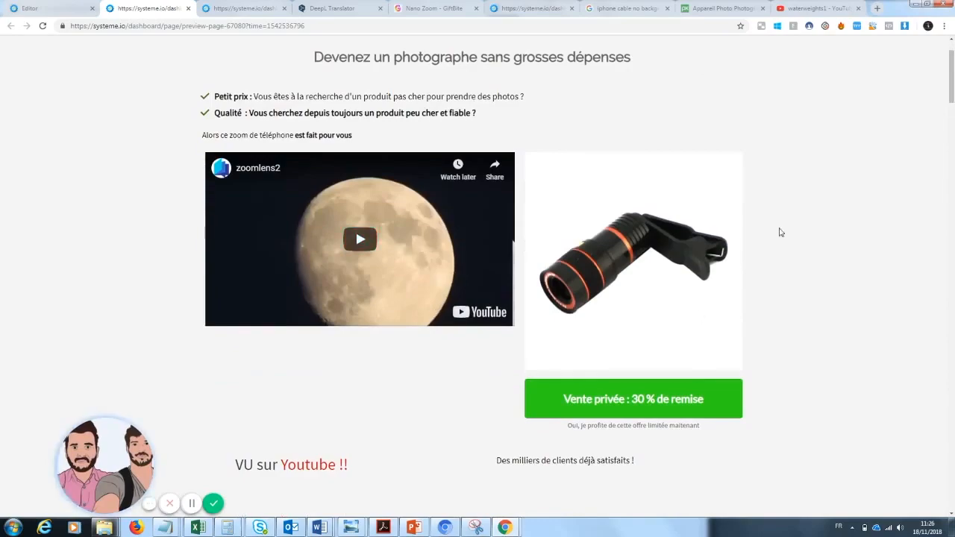
{"action": "left_click_drag", "start_coordinate": [953, 90], "coordinate": [953, 370]}
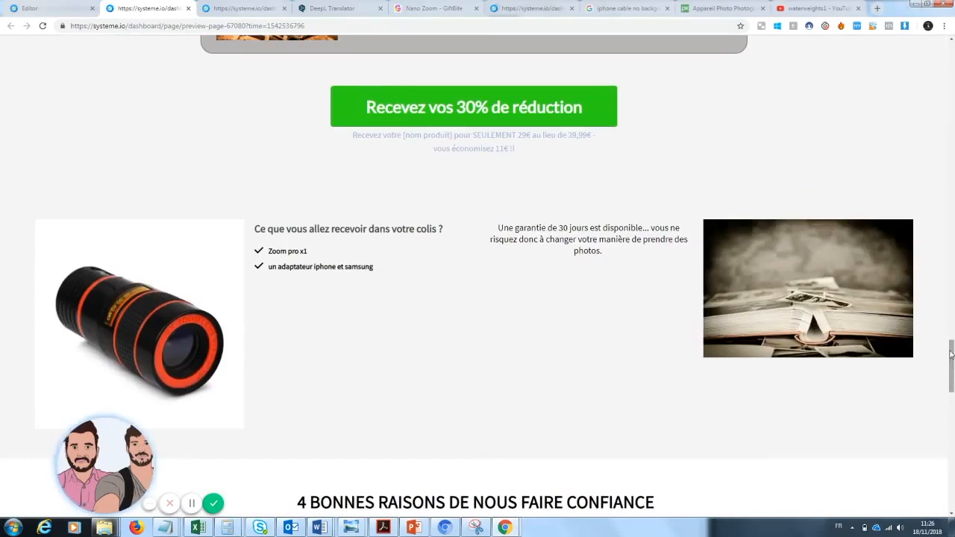
{"action": "left_click_drag", "start_coordinate": [953, 355], "coordinate": [954, 371]}
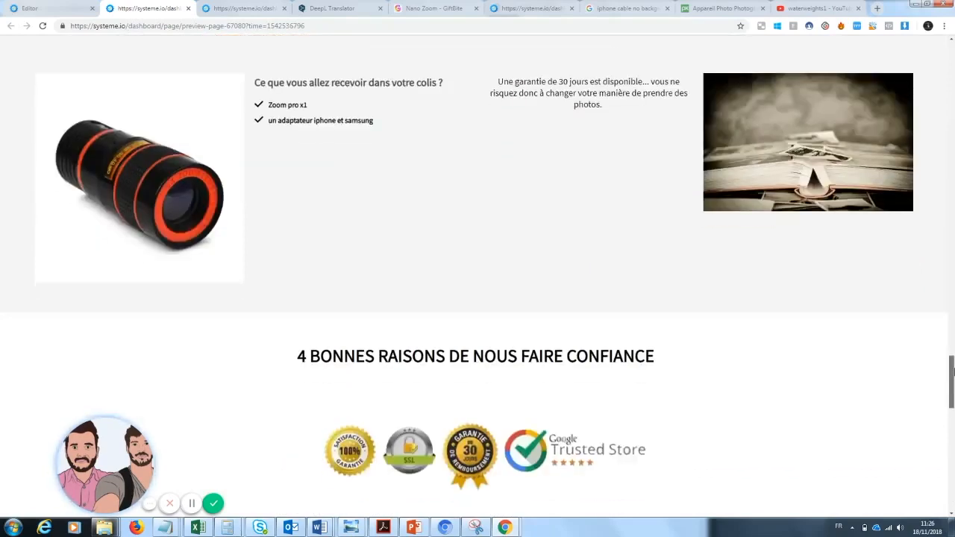
{"action": "left_click_drag", "start_coordinate": [953, 371], "coordinate": [953, 56]}
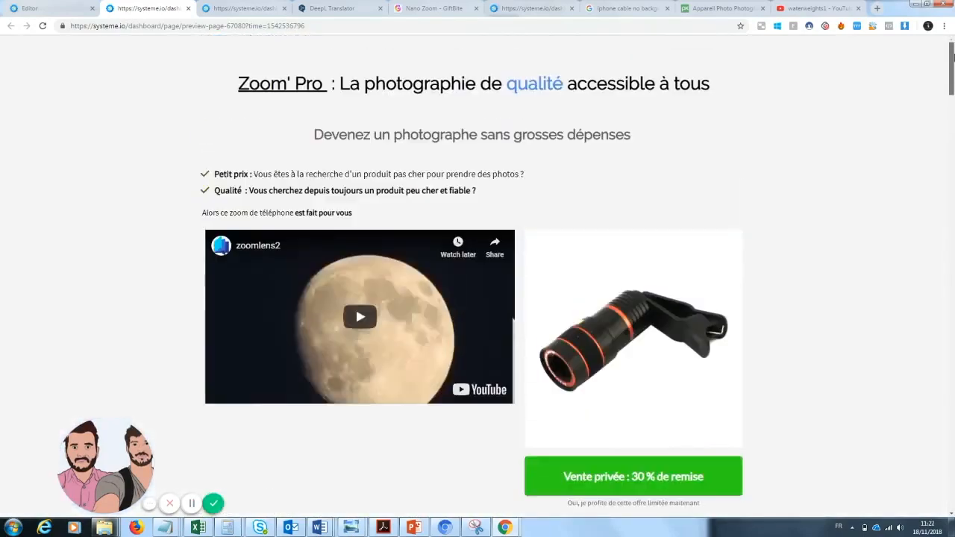
{"action": "left_click_drag", "start_coordinate": [952, 138], "coordinate": [952, 111]}
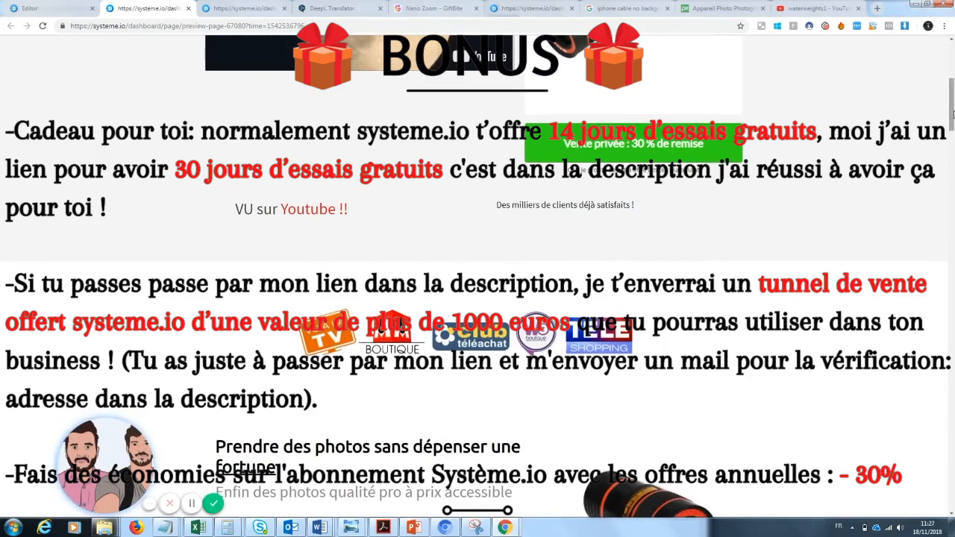